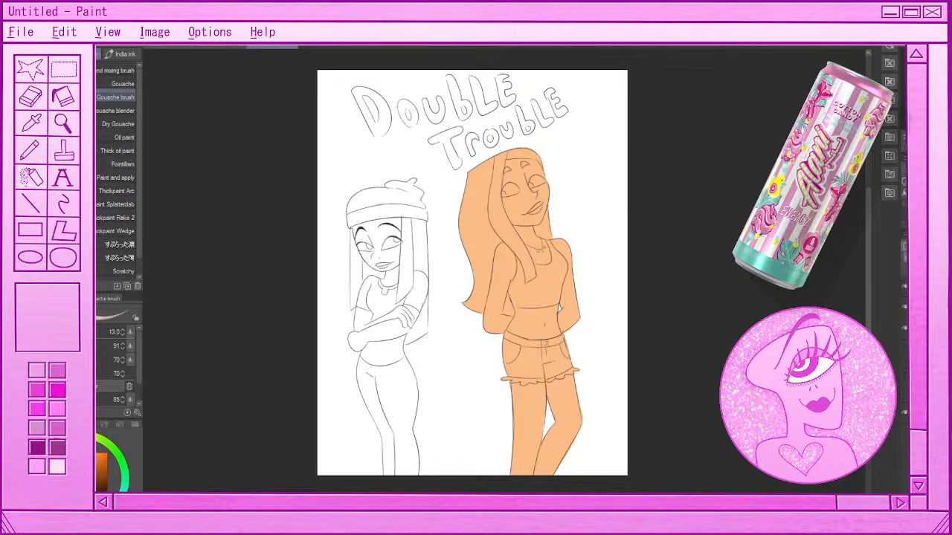
key(ctrl+minus)
scroll(363, 368, down, 3)
scroll(461, 387, up, 4)
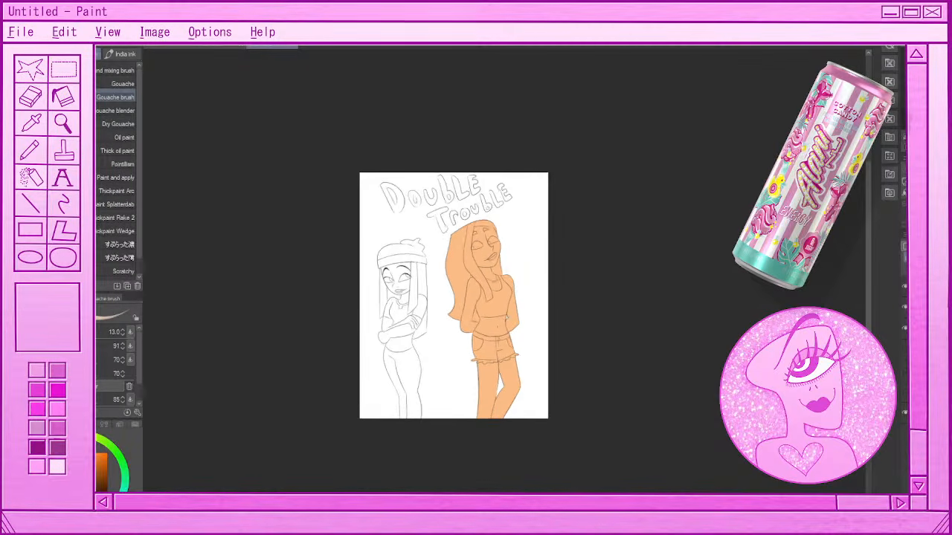
scroll(439, 260, down, 1)
scroll(446, 272, up, 2)
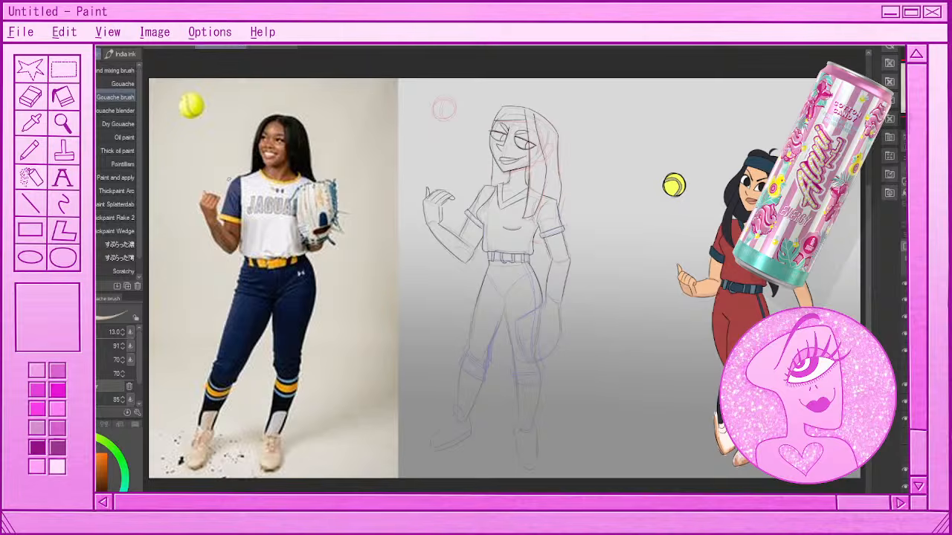
- Review the finished softball character and doughnut paintings in the other open canvases, and return to the Double Trouble drawing
click(166, 51)
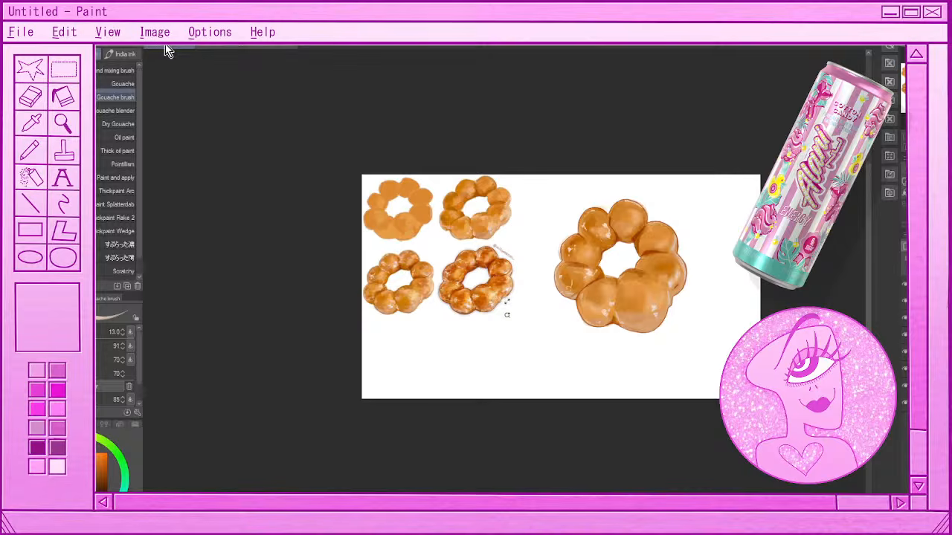
mouse_move(417, 312)
mouse_down()
mouse_move(492, 267)
mouse_move(453, 294)
mouse_move(490, 346)
mouse_up()
key(ctrl+z)
click(257, 47)
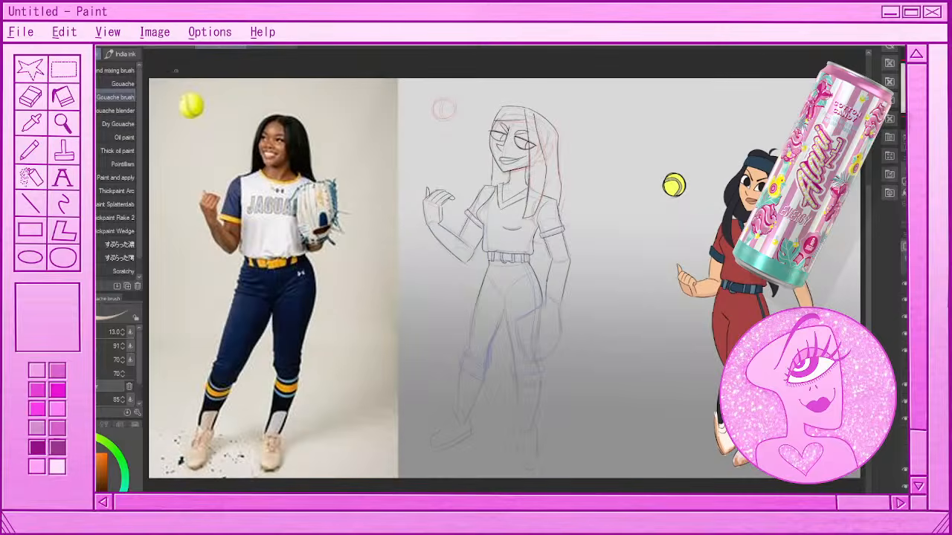
click(163, 47)
click(165, 47)
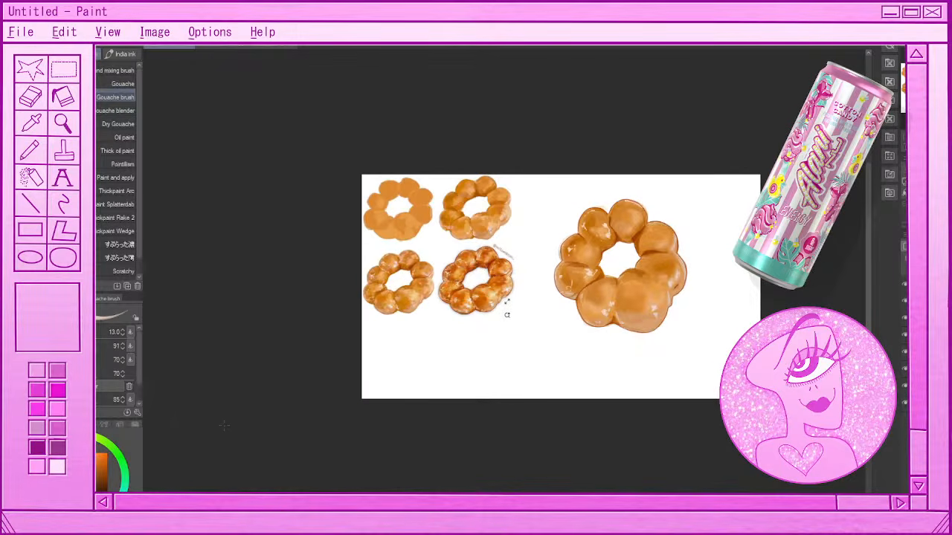
click(268, 46)
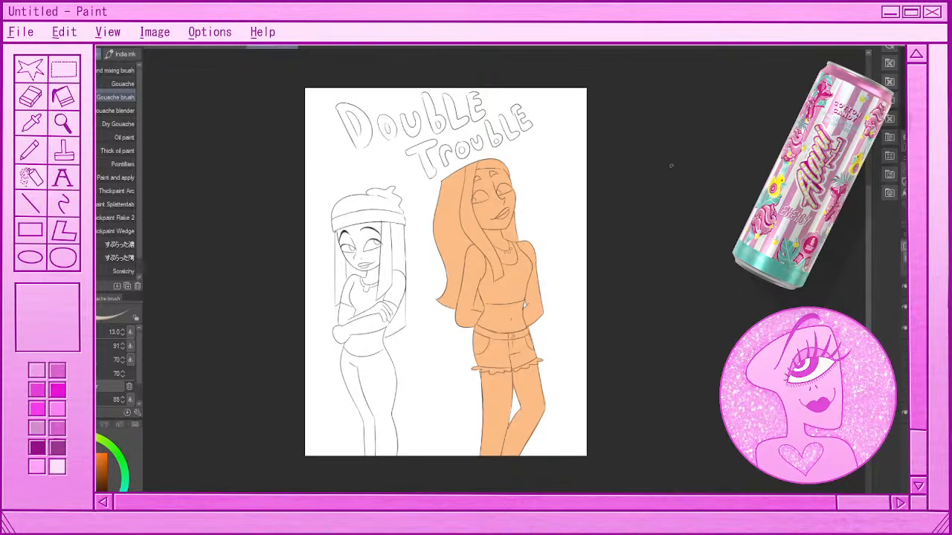
- Switch to the Milli pen with the brownish-orange colour and reduce its brush size
key(p)
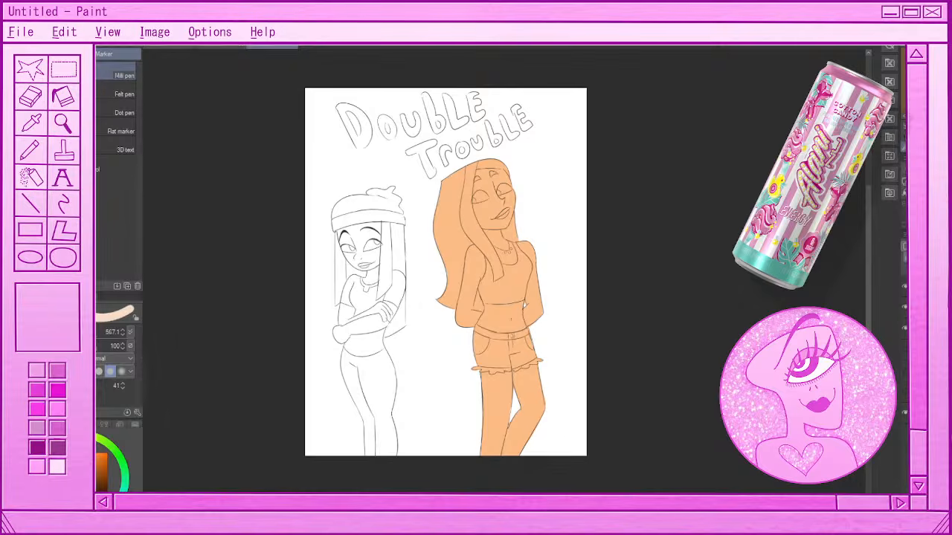
key(x)
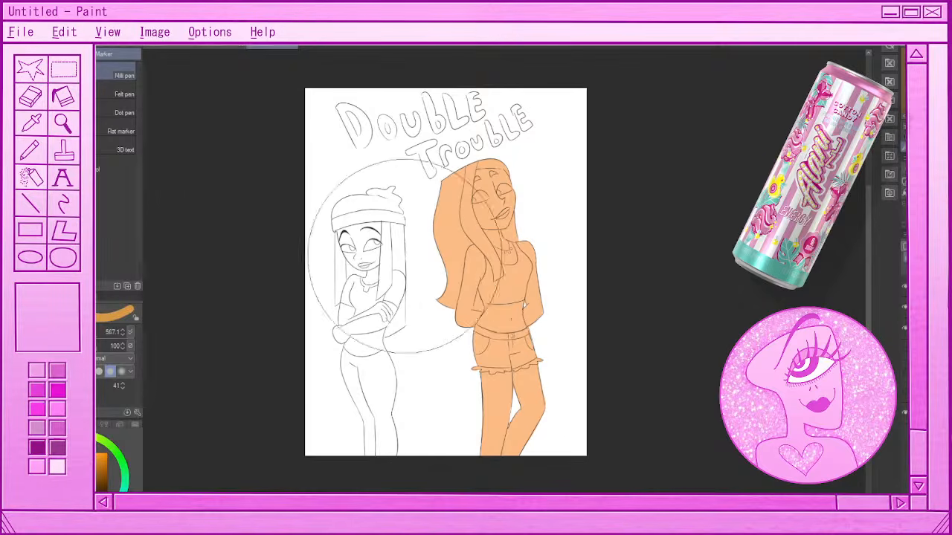
scroll(435, 264, up, 2)
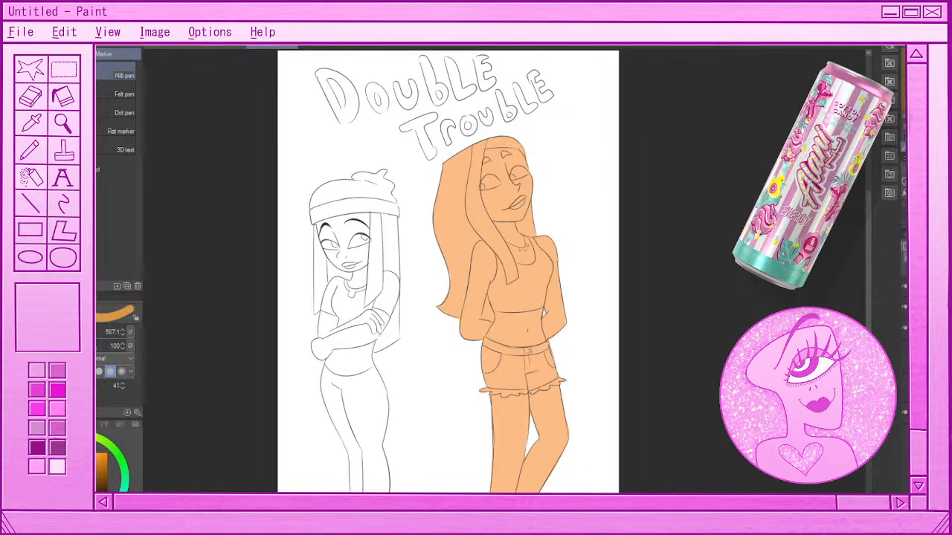
key(bracketleft)
key(bracketleft)
key(bracketleft)
key(bracketleft)
key(bracketleft)
key(bracketleft)
key(bracketleft)
key(bracketleft)
- Select the orange figure's long hair and the strand beside her neck, fill them with brownish orange, and deselect
key(g)
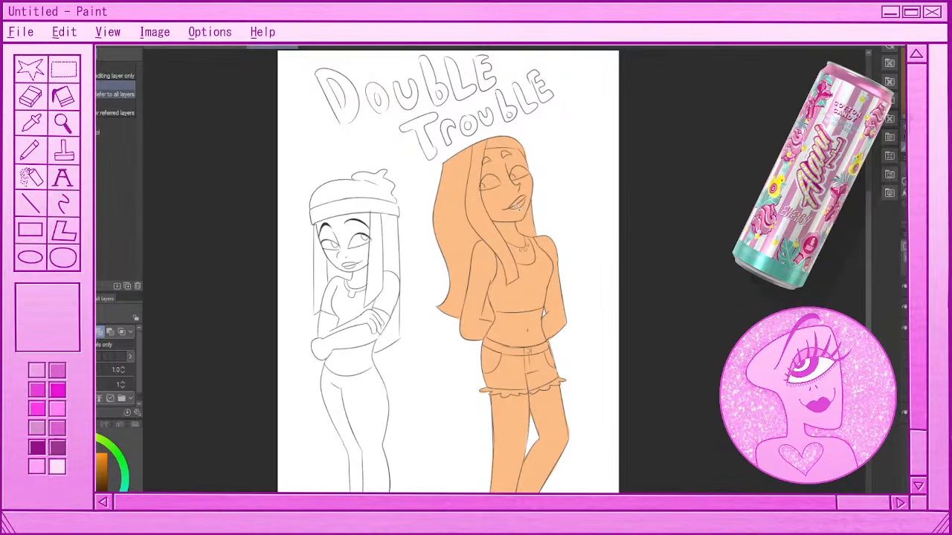
click(449, 232)
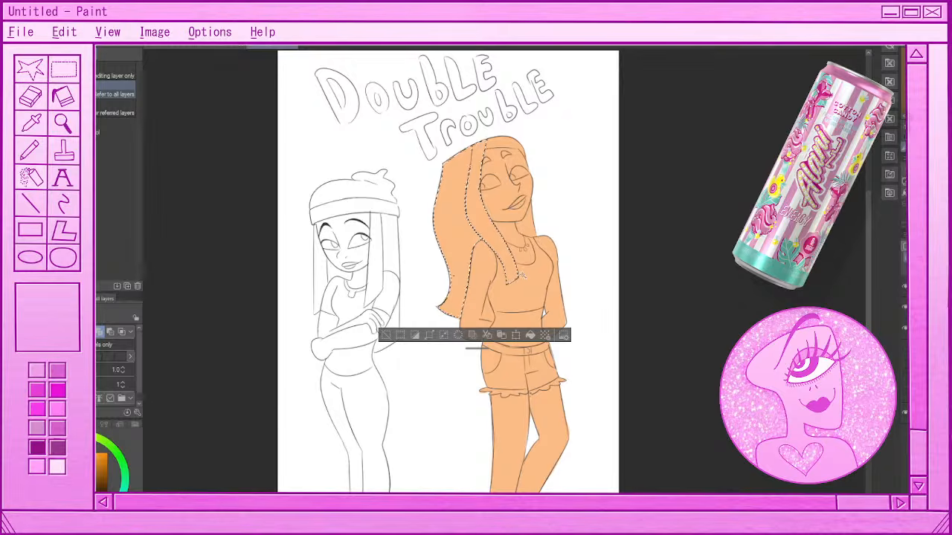
click(527, 224)
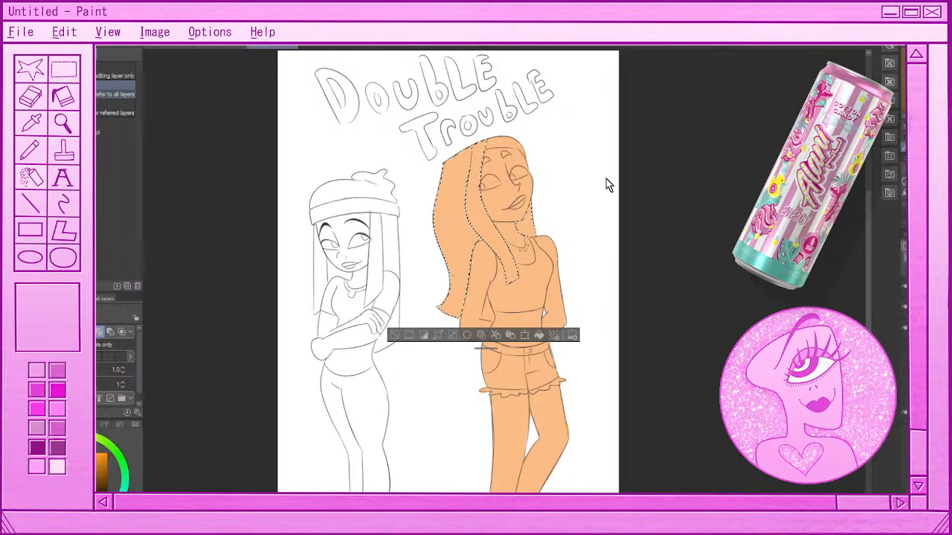
click(541, 336)
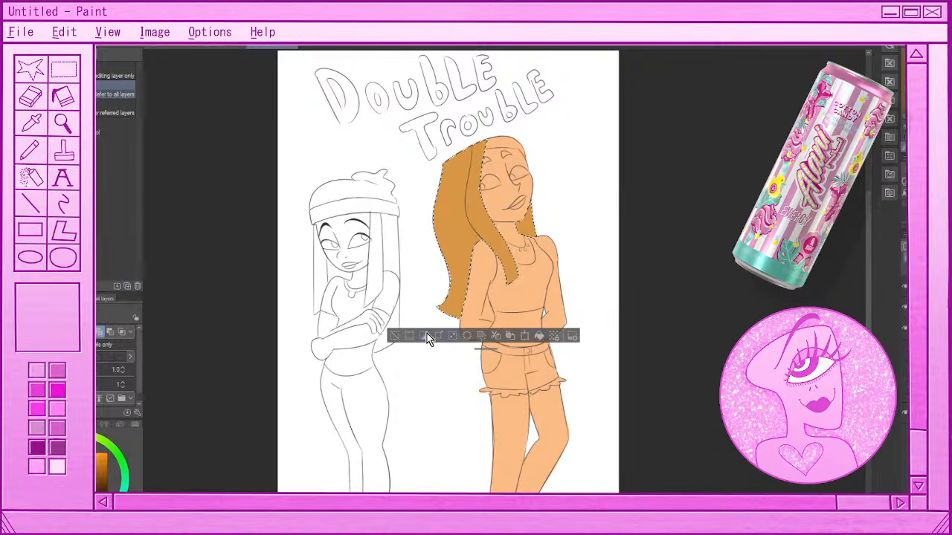
click(395, 335)
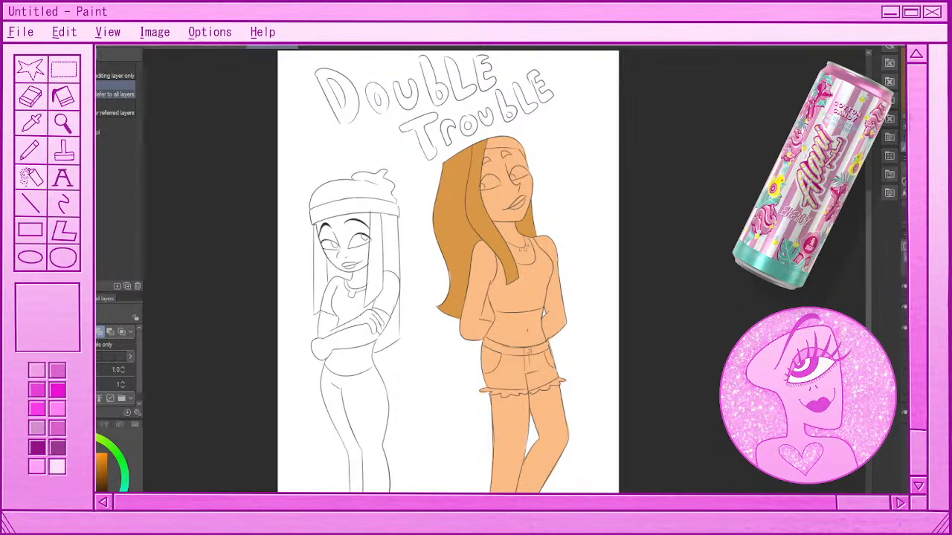
- Select the hair on top of her head and the gap behind her bent arm, fill both with the hair colour, and deselect
click(44, 174)
click(77, 55)
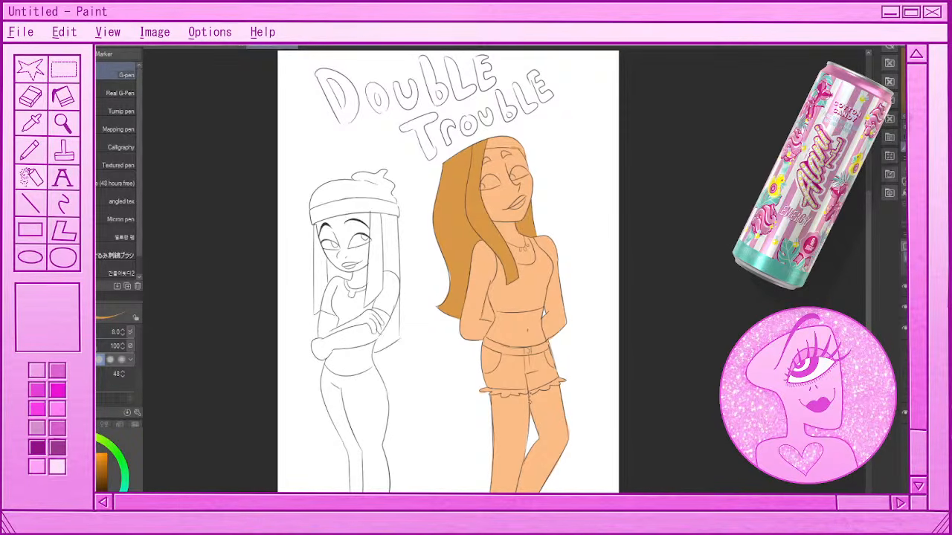
key(w)
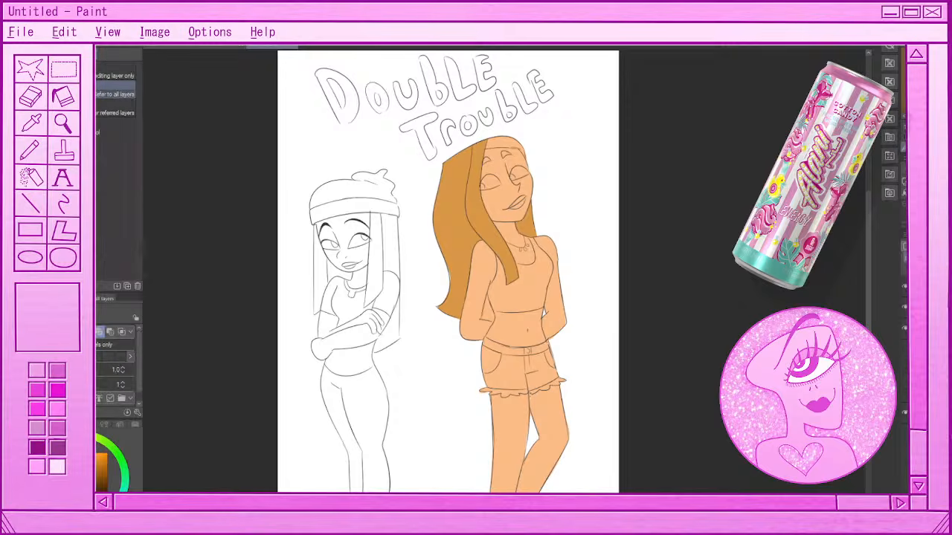
click(510, 143)
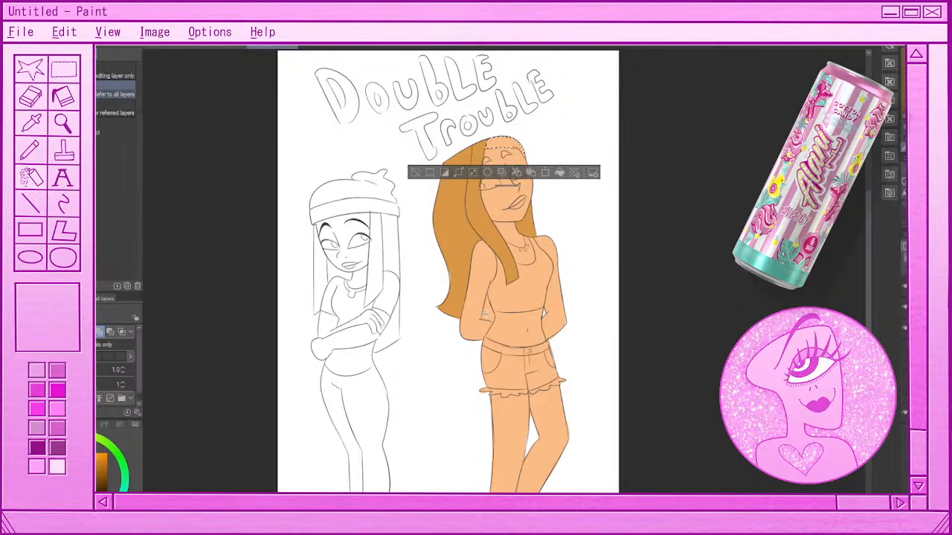
shift+click(487, 311)
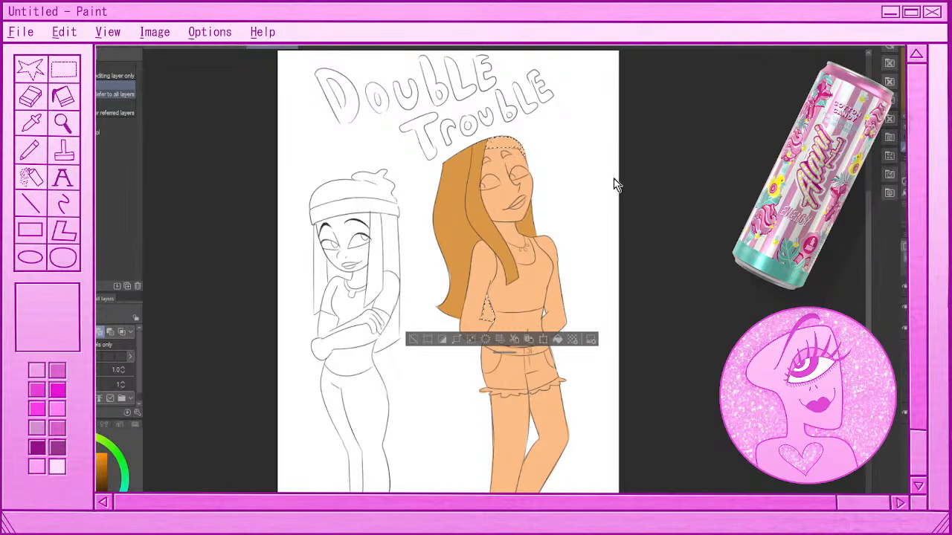
click(557, 340)
key(ctrl+d)
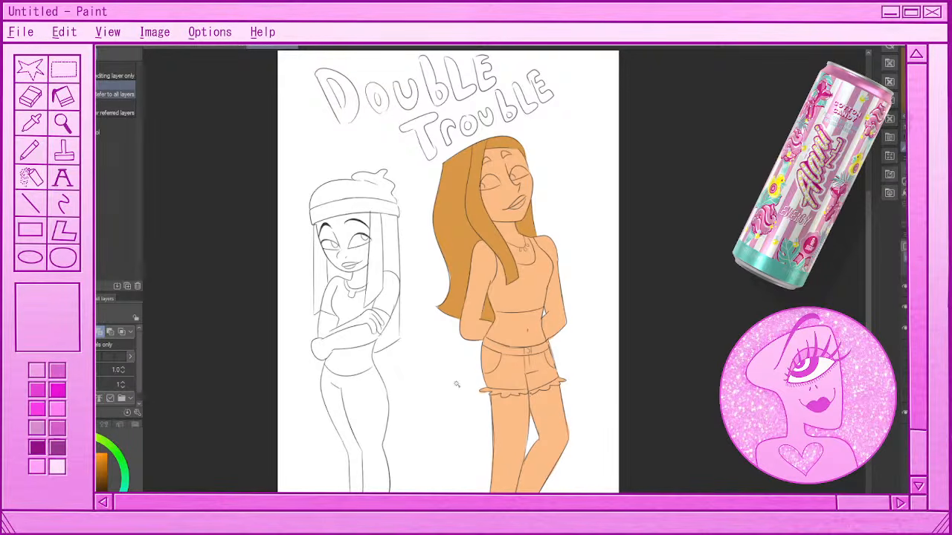
- Sample the torso colour and try erasing along the lower outer edge of the long hair with the Hard eraser
key(i)
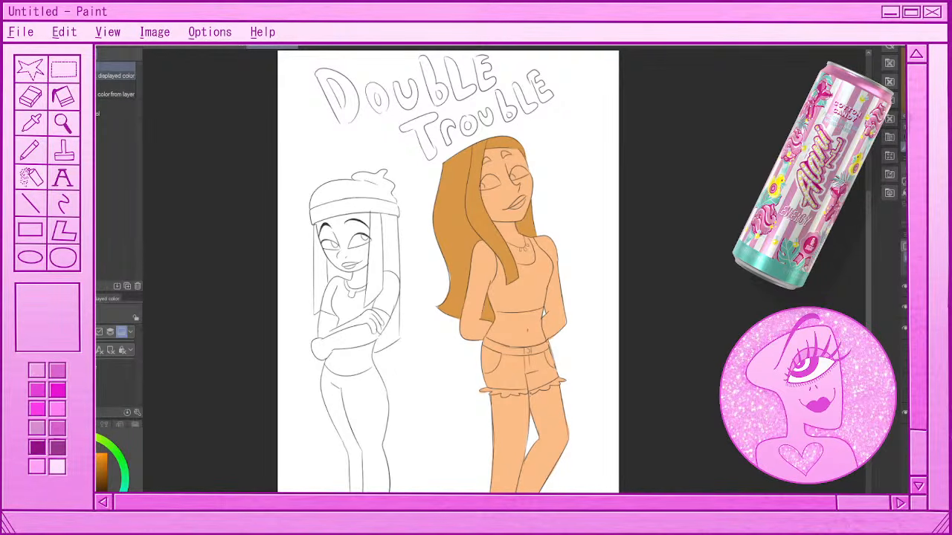
click(537, 311)
key(p)
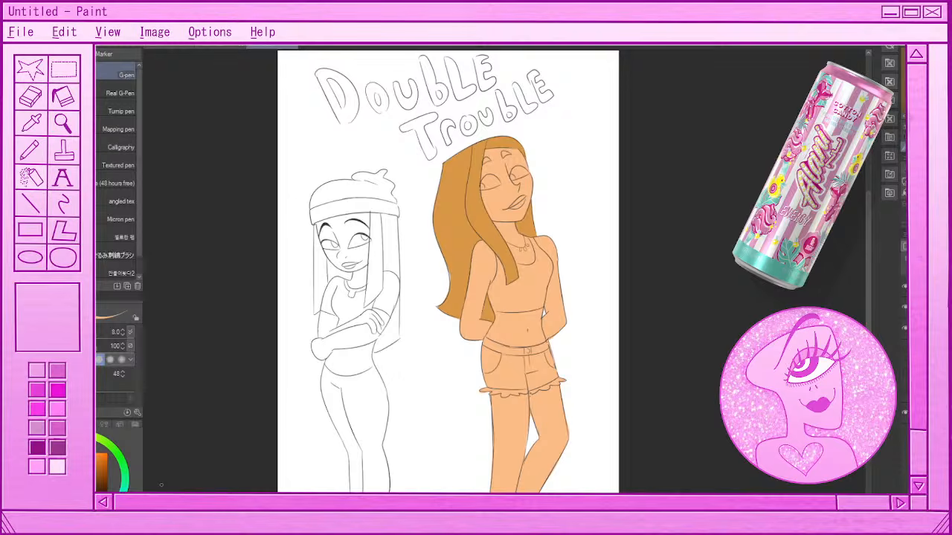
key(e)
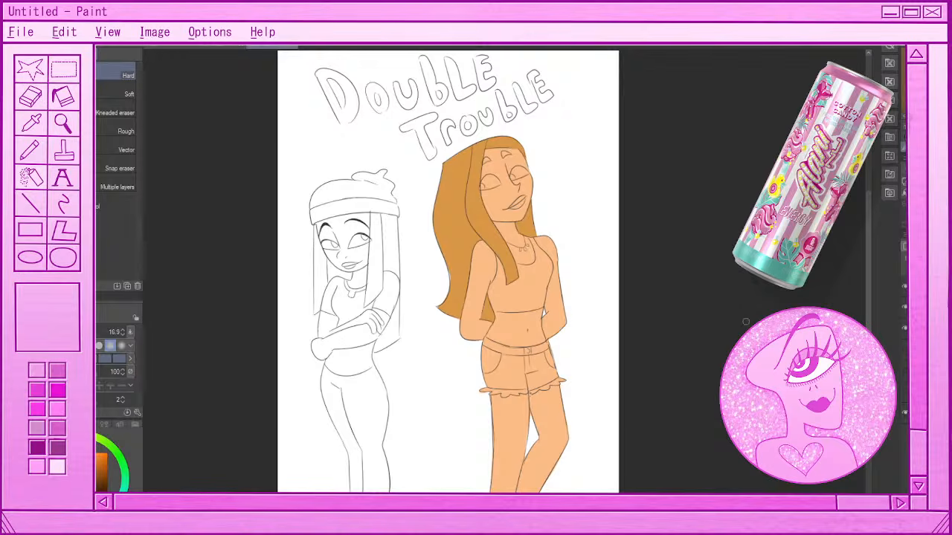
mouse_move(867, 297)
mouse_down()
mouse_move(870, 320)
mouse_move(872, 302)
mouse_up()
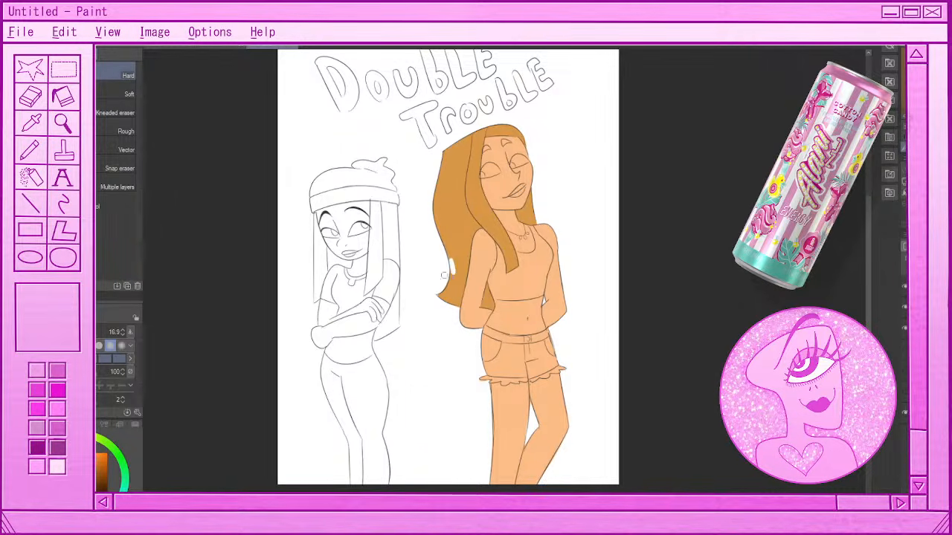
key(p)
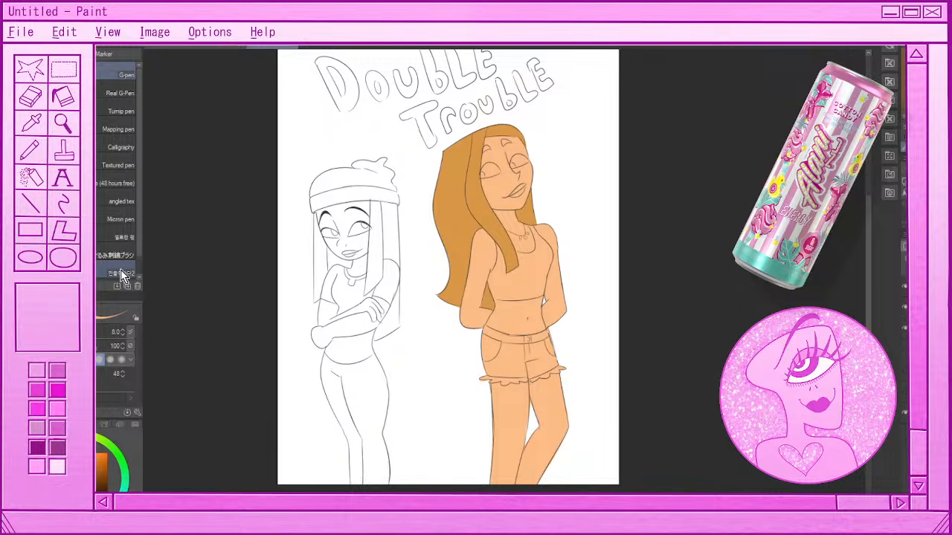
- Outline the whites of both eyes on the coloured figure in white with the G-pen
scroll(444, 258, down, 1)
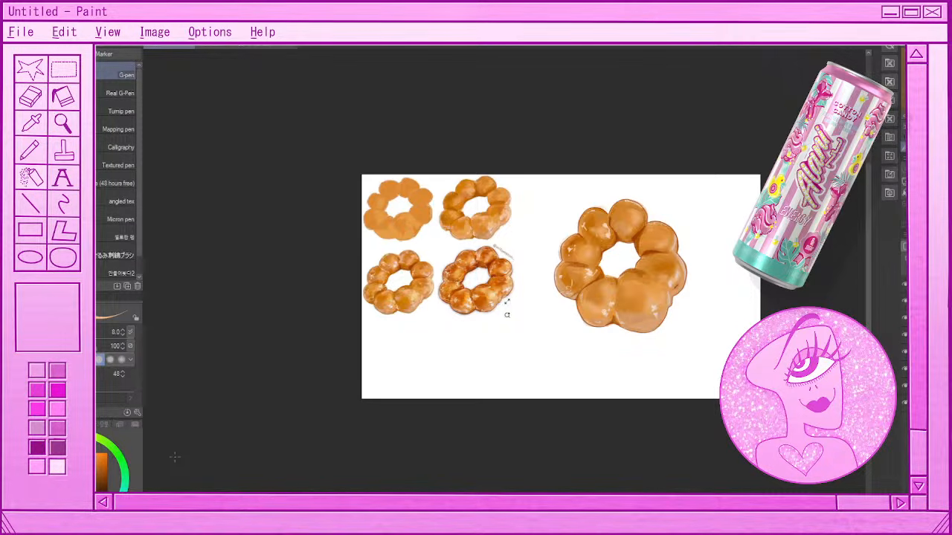
click(272, 48)
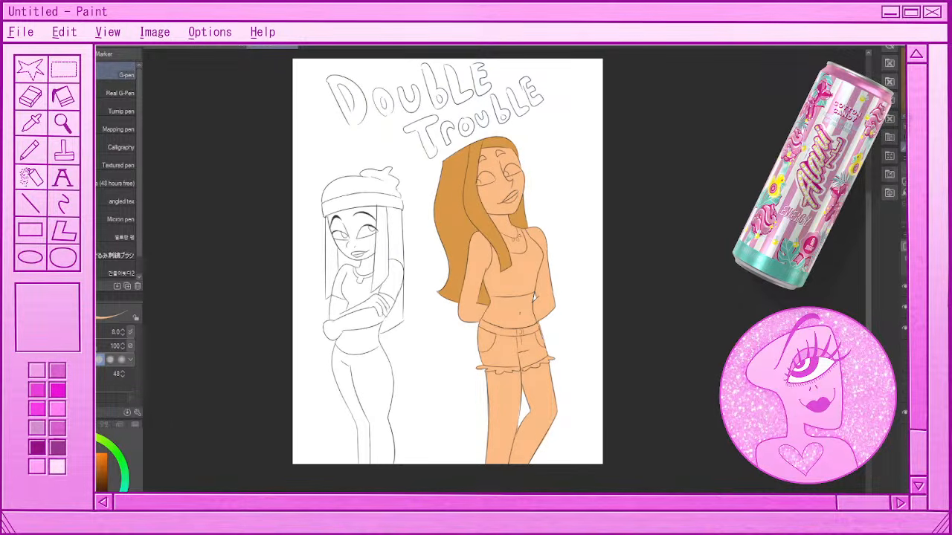
key(g)
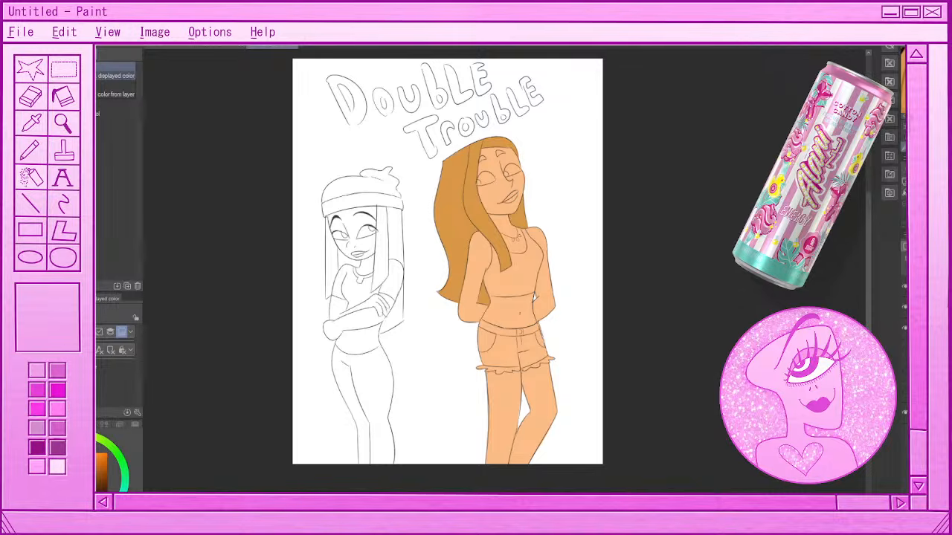
click(47, 482)
key(p)
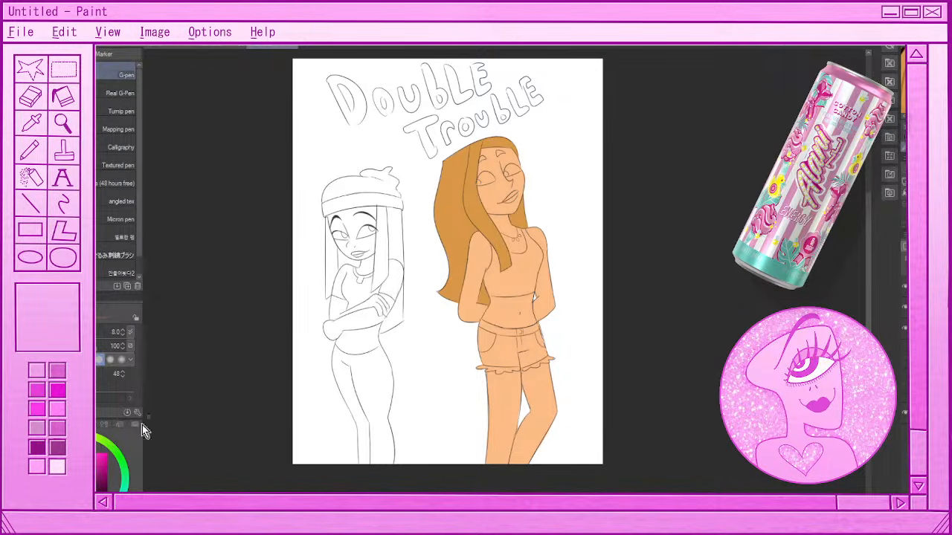
click(35, 463)
click(49, 455)
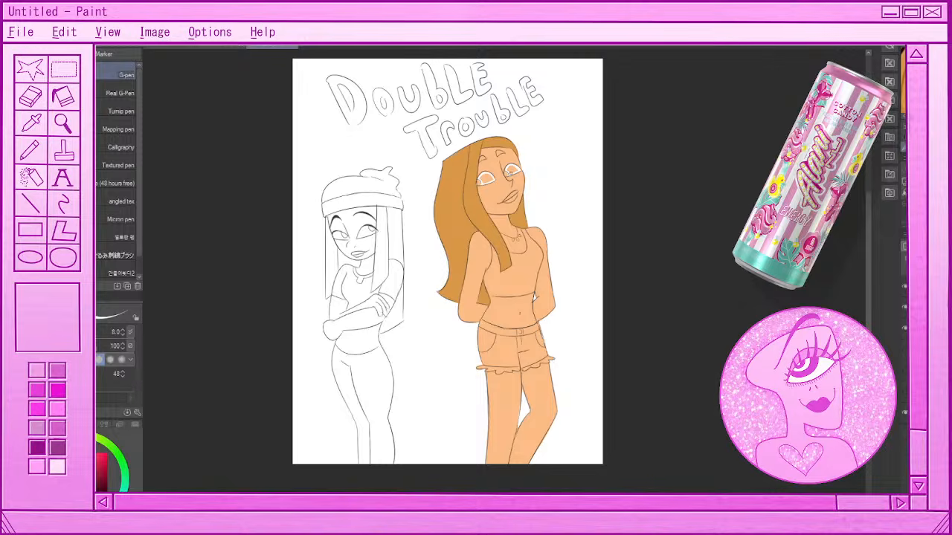
- Select the enclosed areas inside both eye outlines, fill them with white, and deselect
key(g)
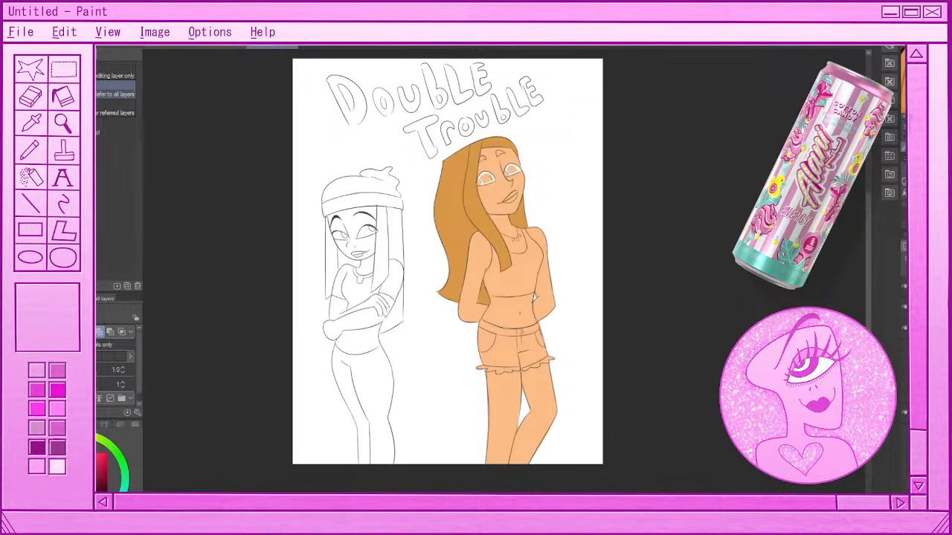
click(482, 180)
click(513, 172)
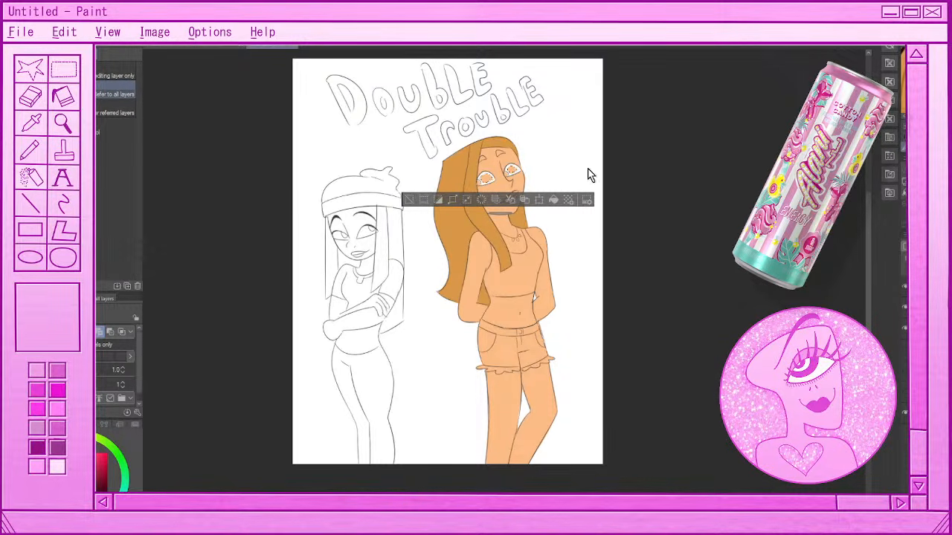
click(408, 199)
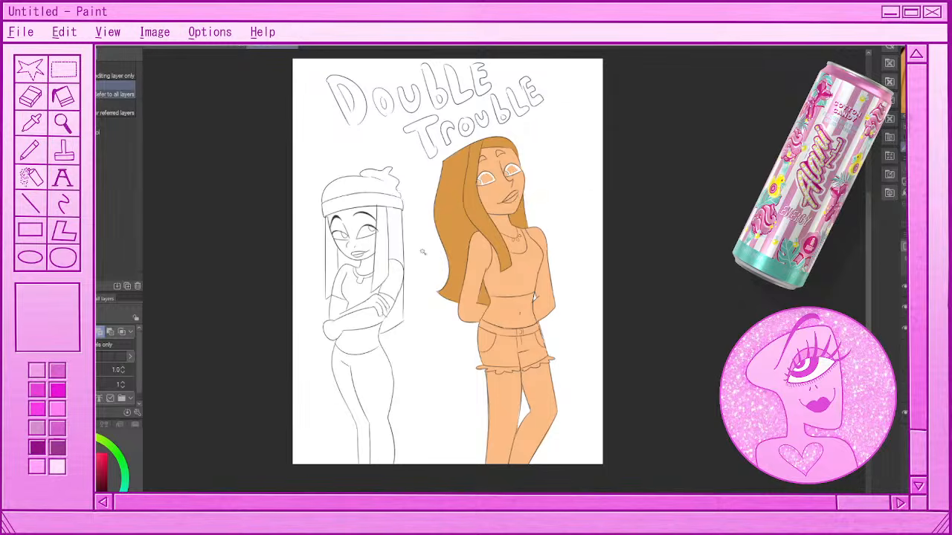
key(ctrl+z)
click(554, 201)
click(411, 199)
- Paint the irises of both eyes on the coloured figure in dark purple with the G-pen at size 8.0
scroll(508, 126, up, 4)
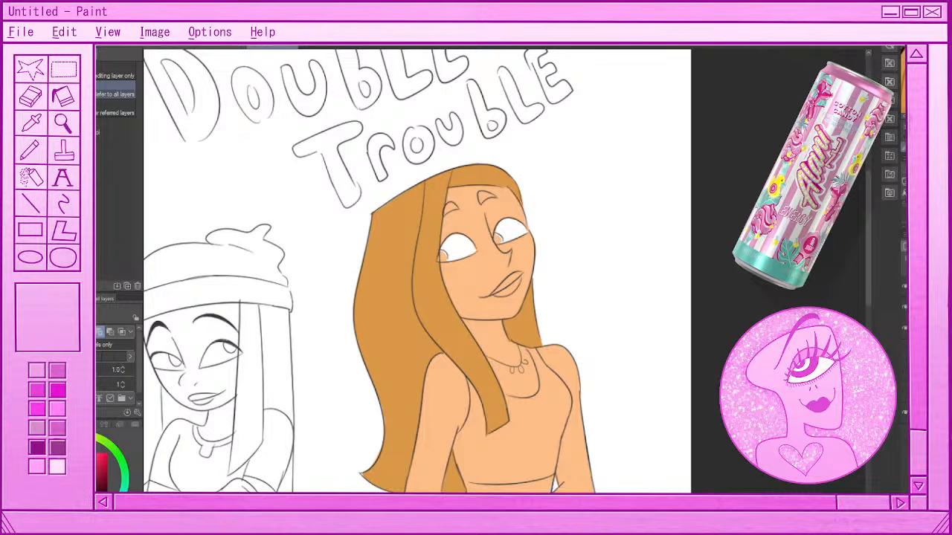
click(47, 466)
key(p)
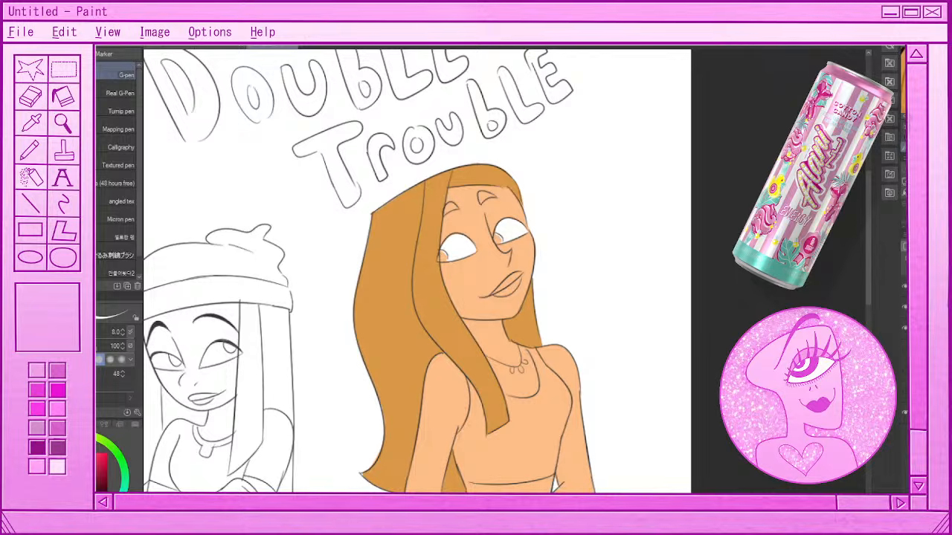
key(e)
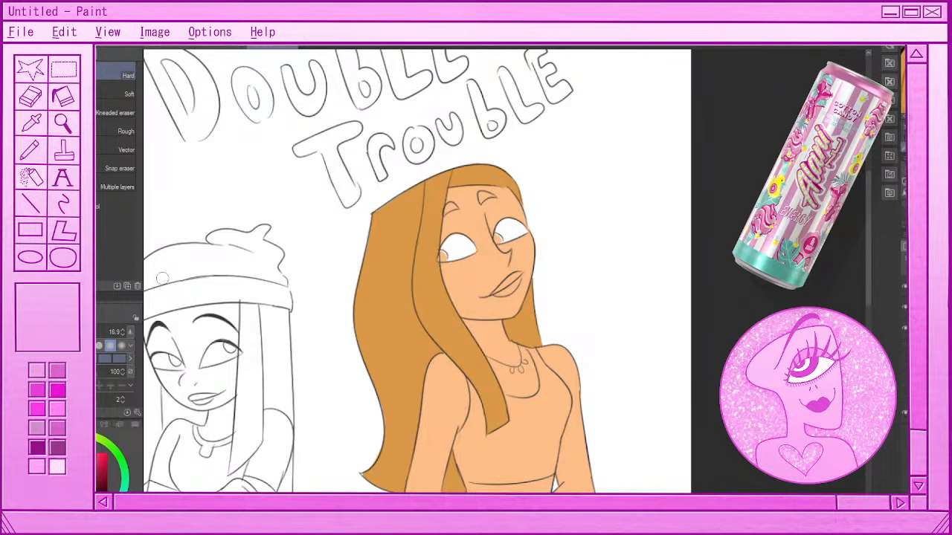
key(i)
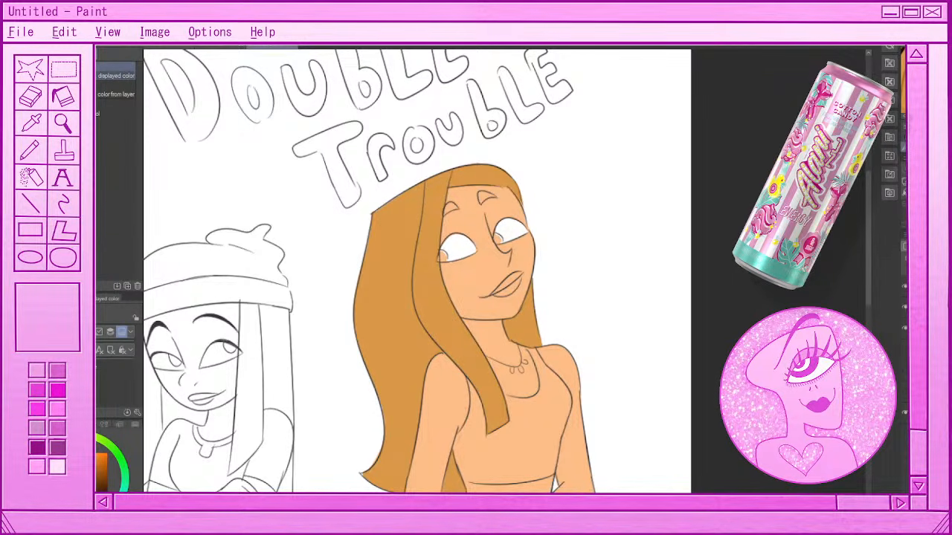
key(p)
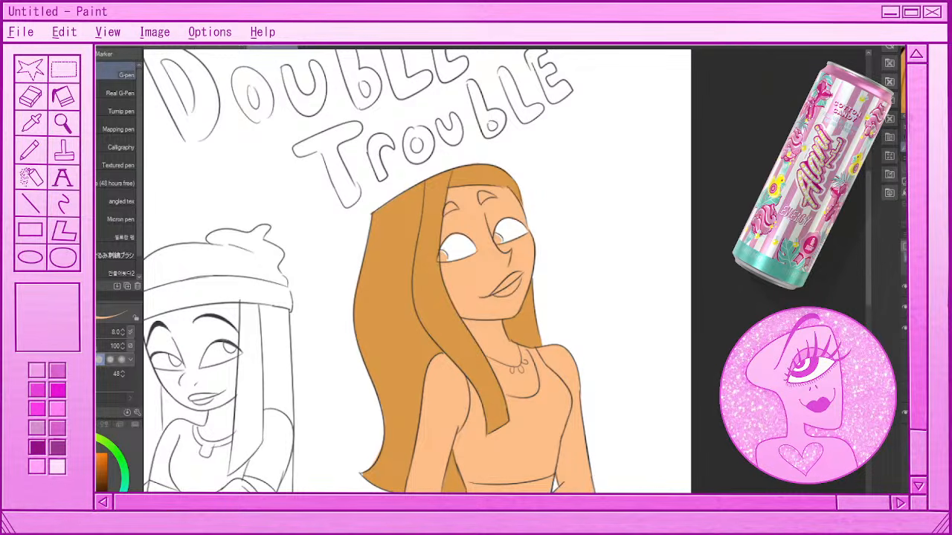
key(i)
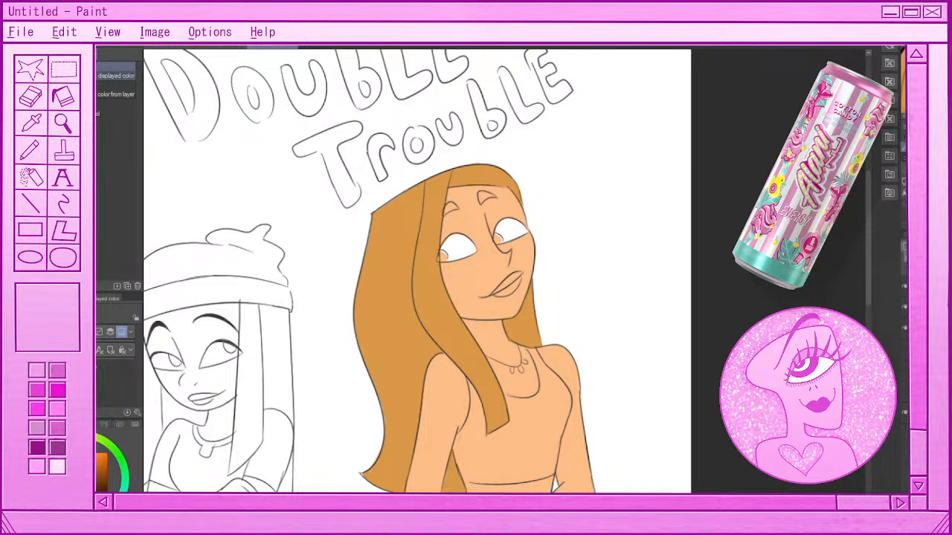
key(p)
key(x)
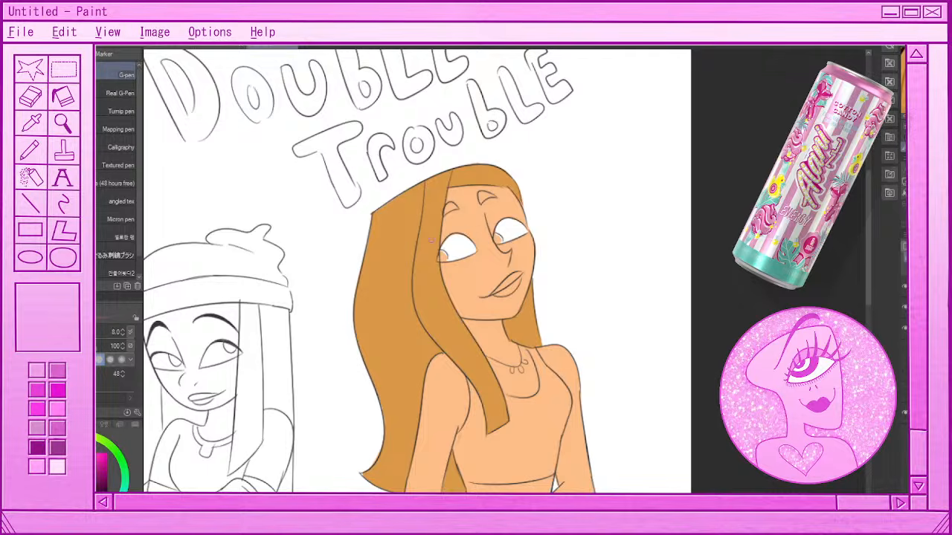
drag(445, 258, 444, 256)
drag(494, 236, 499, 238)
- Draw a black lash line along the upper lid of her left eye with the G-pen at size 4.8
scroll(514, 260, up, 3)
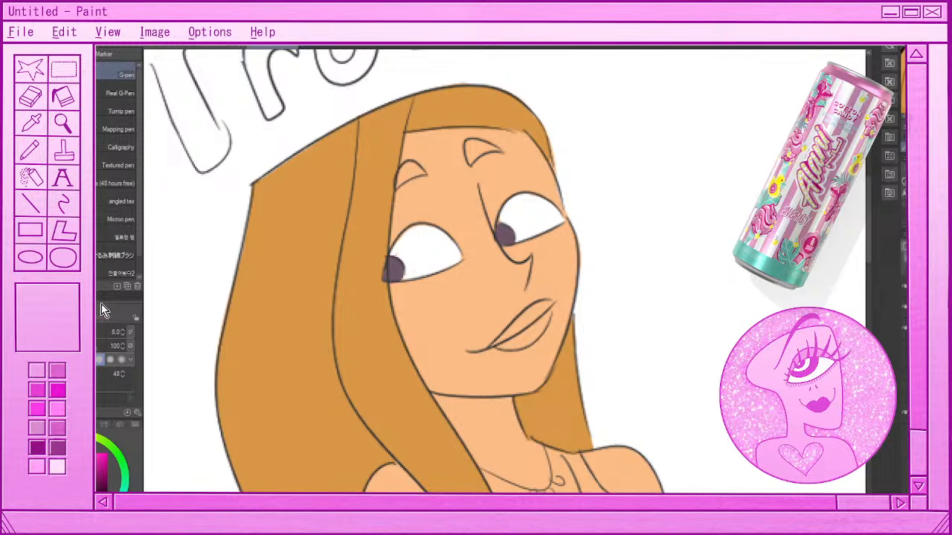
click(21, 145)
click(21, 169)
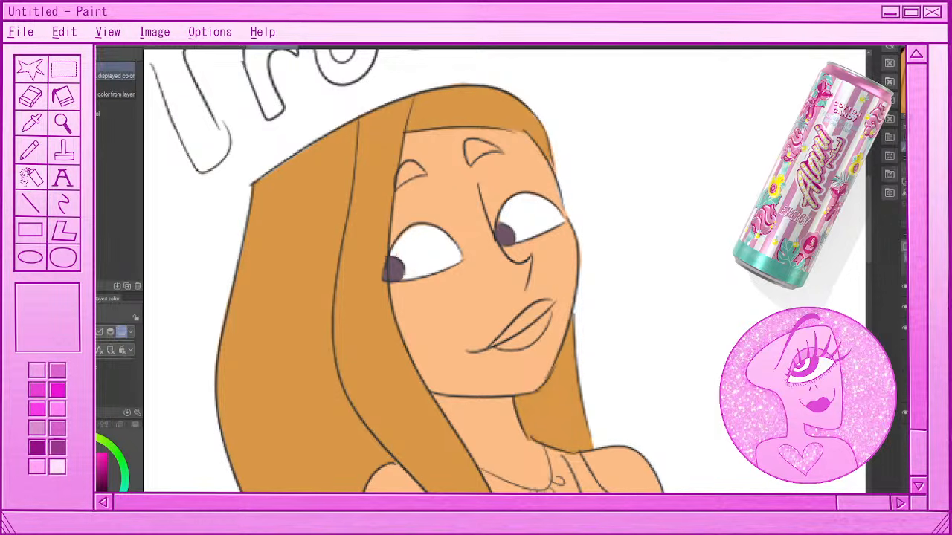
click(437, 236)
key(p)
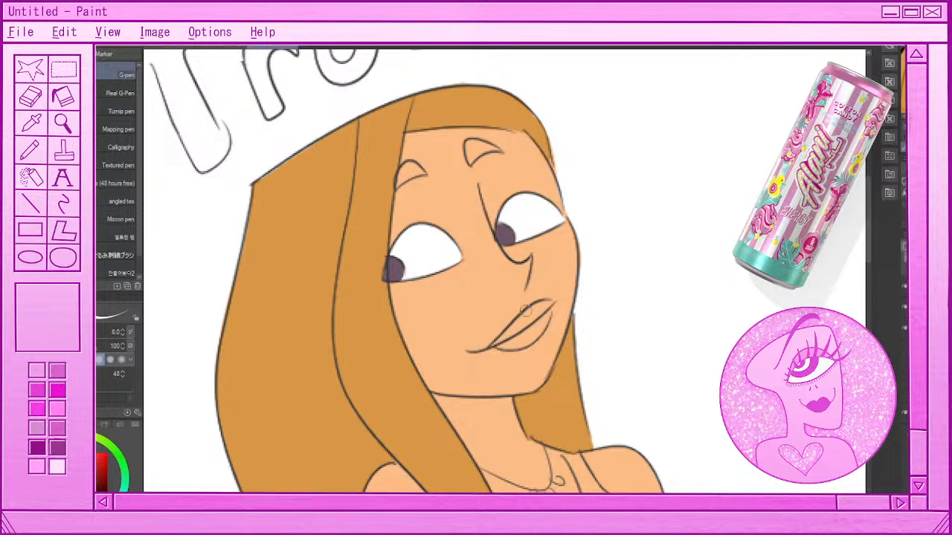
scroll(526, 310, down, 6)
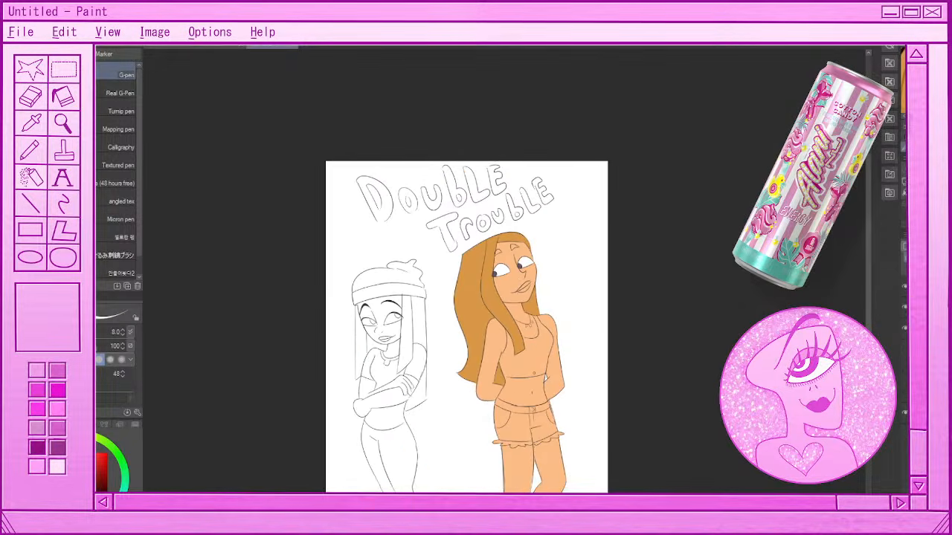
scroll(537, 240, up, 5)
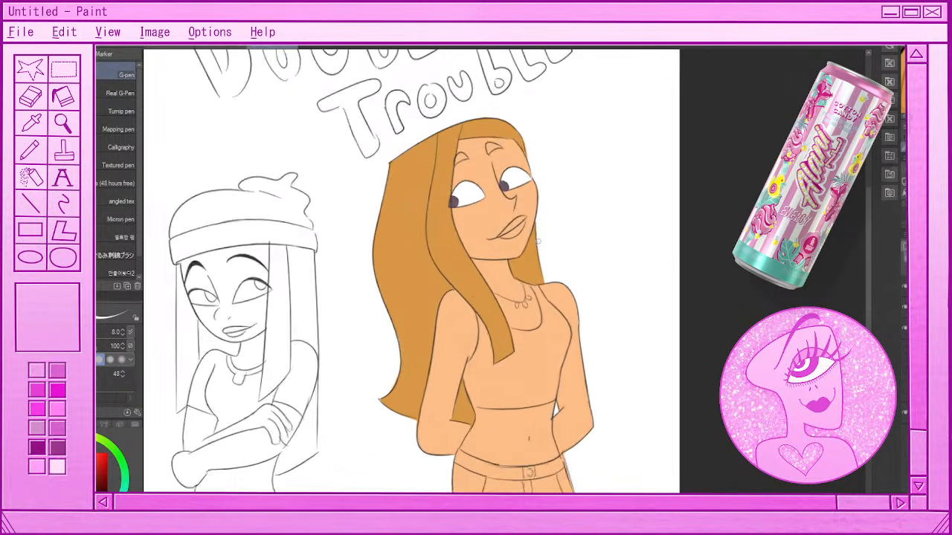
scroll(537, 240, up, 1)
scroll(536, 240, down, 4)
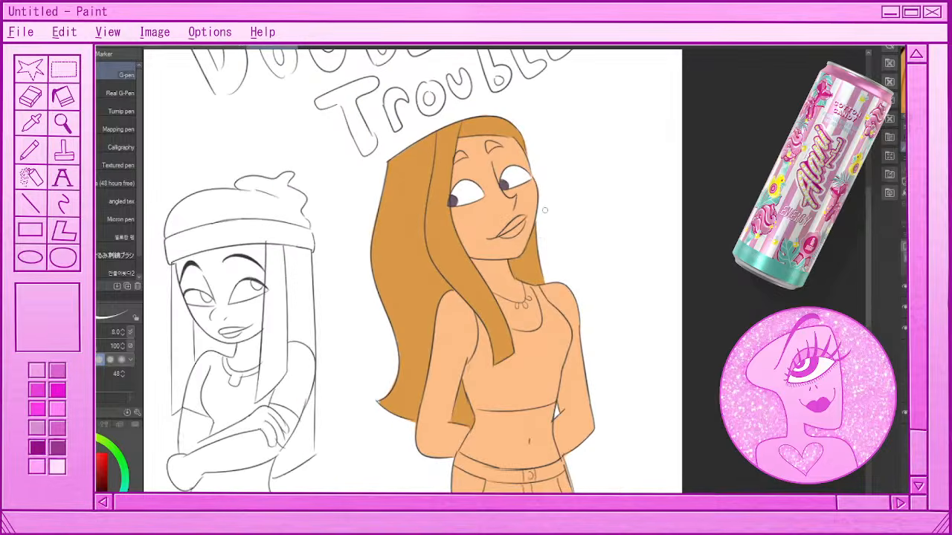
scroll(531, 178, up, 4)
scroll(543, 133, up, 1)
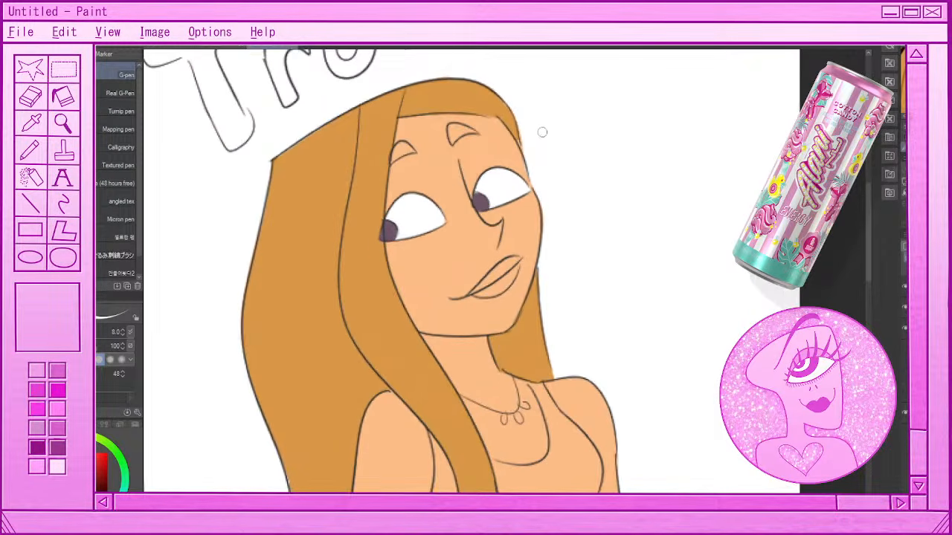
scroll(550, 113, up, 1)
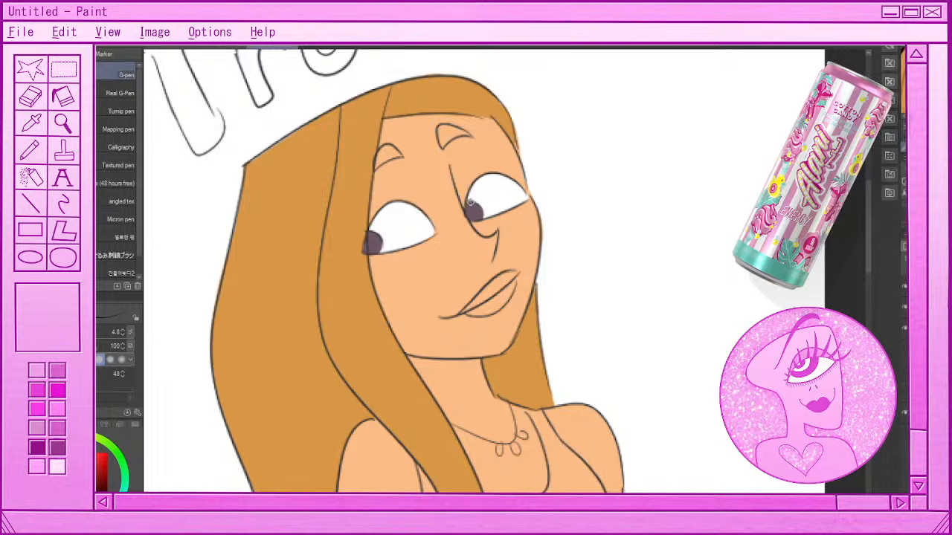
mouse_move(469, 195)
mouse_down()
mouse_move(500, 177)
mouse_move(521, 193)
mouse_up()
key(ctrl+z)
mouse_move(464, 206)
mouse_down()
mouse_move(491, 174)
mouse_move(531, 196)
mouse_up()
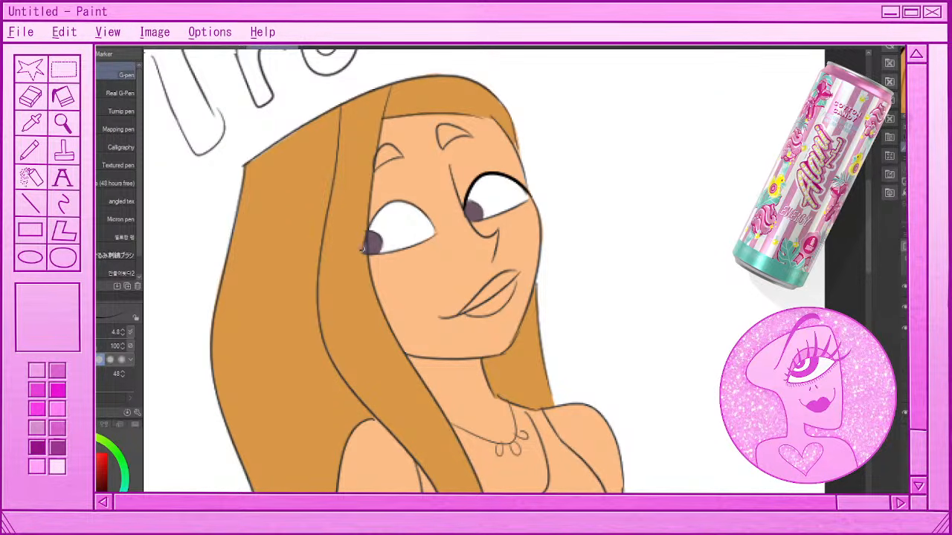
- Line the upper lid and outer corner of her right eye in black, trying touch-up strokes on both eyes
mouse_move(363, 247)
mouse_down()
mouse_move(390, 203)
mouse_move(427, 213)
mouse_up()
mouse_move(357, 253)
mouse_down()
mouse_move(368, 222)
mouse_move(384, 203)
mouse_up()
key(ctrl+z)
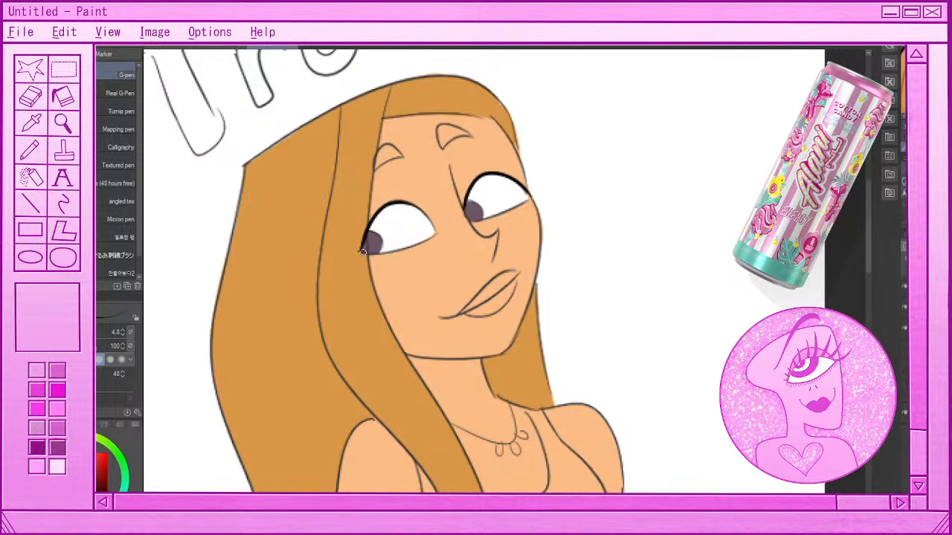
drag(362, 251, 367, 232)
mouse_move(492, 174)
mouse_down()
mouse_move(531, 195)
mouse_move(503, 209)
mouse_up()
key(ctrl+z)
key(ctrl+z)
drag(360, 250, 397, 250)
key(ctrl+z)
- Select the enclosed areas of both eyebrows, fill them with near-black, and deselect
scroll(440, 233, down, 6)
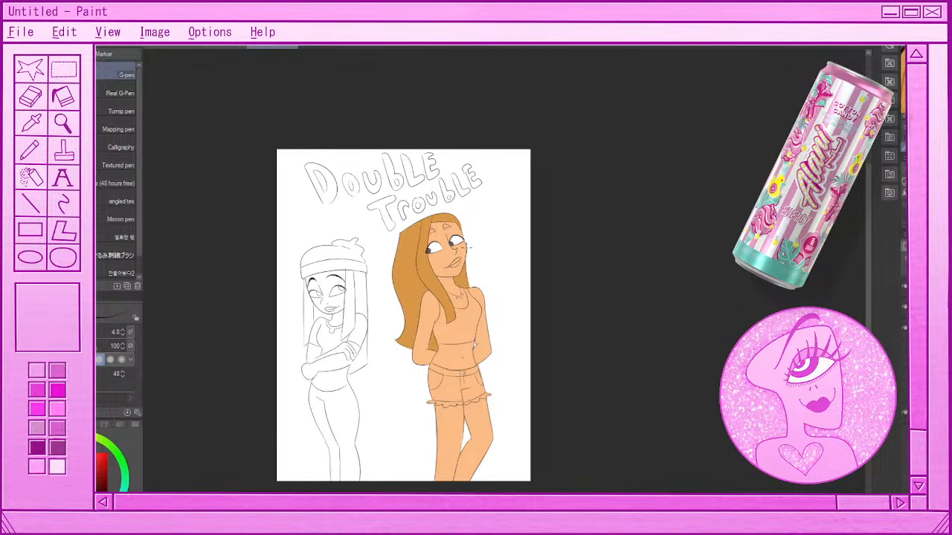
scroll(467, 248, up, 4)
scroll(425, 256, down, 3)
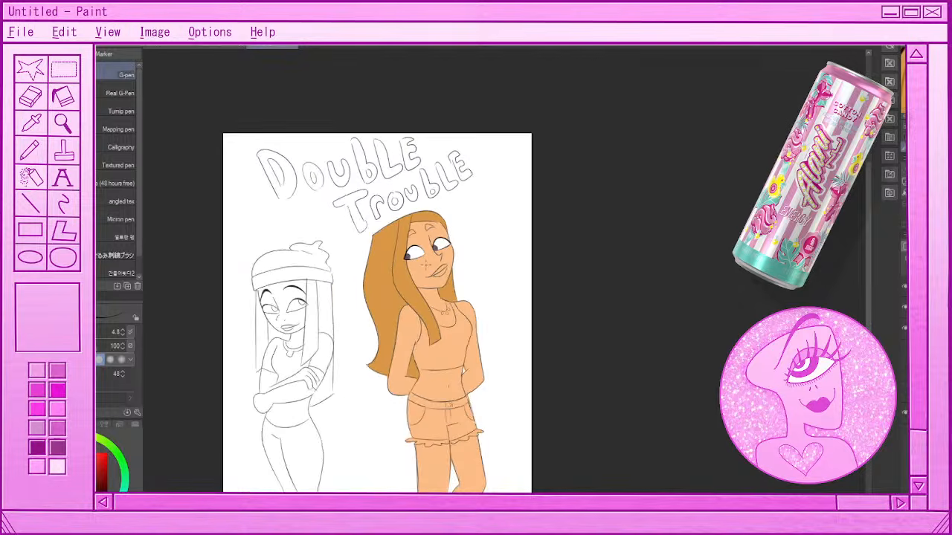
scroll(377, 312, down, 2)
scroll(344, 327, up, 3)
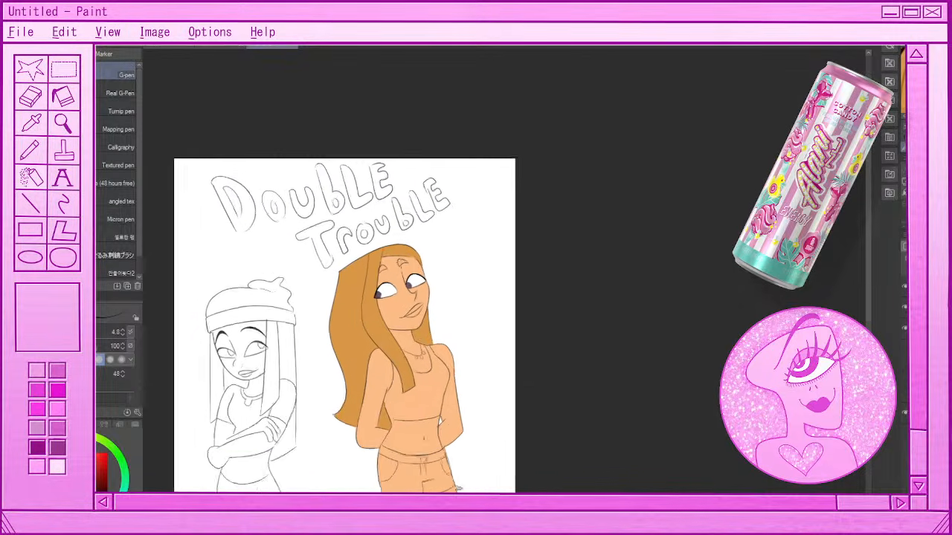
scroll(381, 298, up, 4)
scroll(347, 255, up, 3)
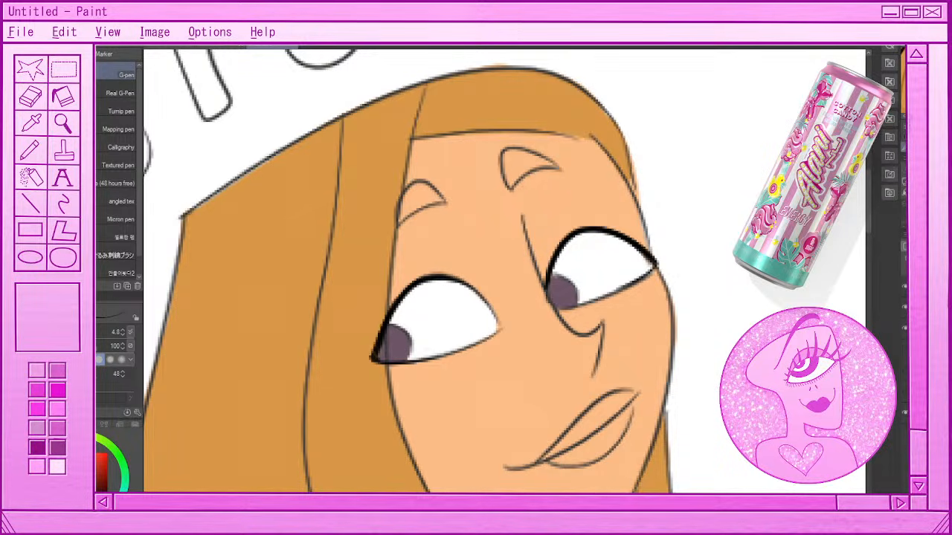
key(g)
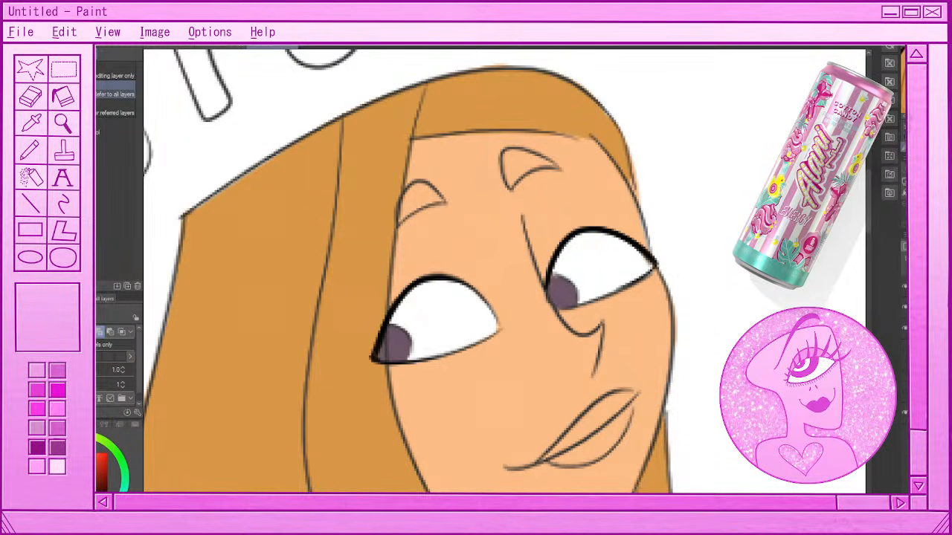
click(421, 197)
click(518, 163)
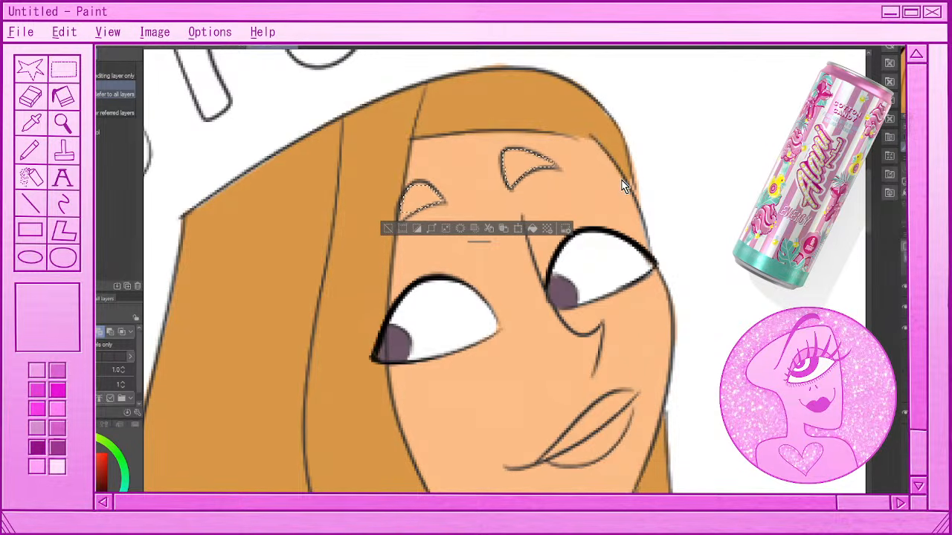
click(532, 231)
click(386, 231)
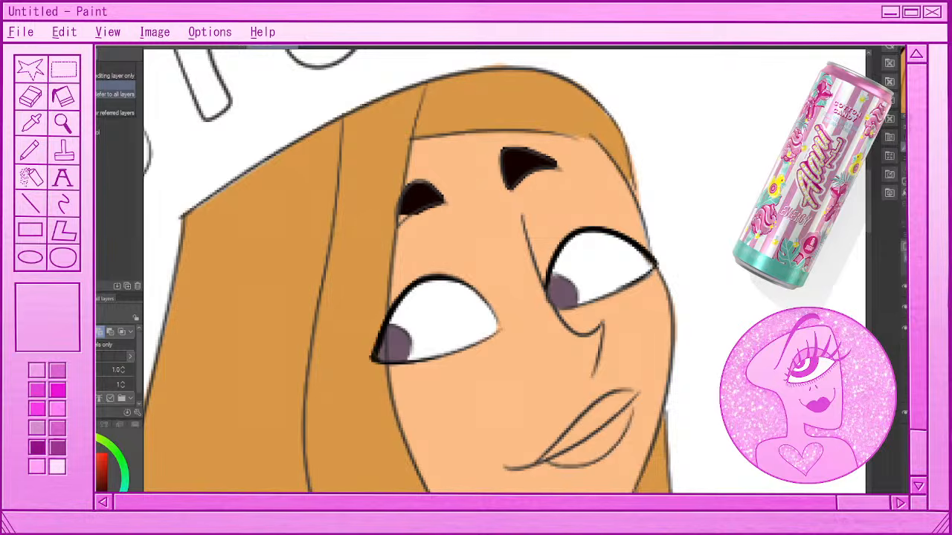
- Touch up the unfilled tips of both eyebrows in near-black with the G-pen
key(p)
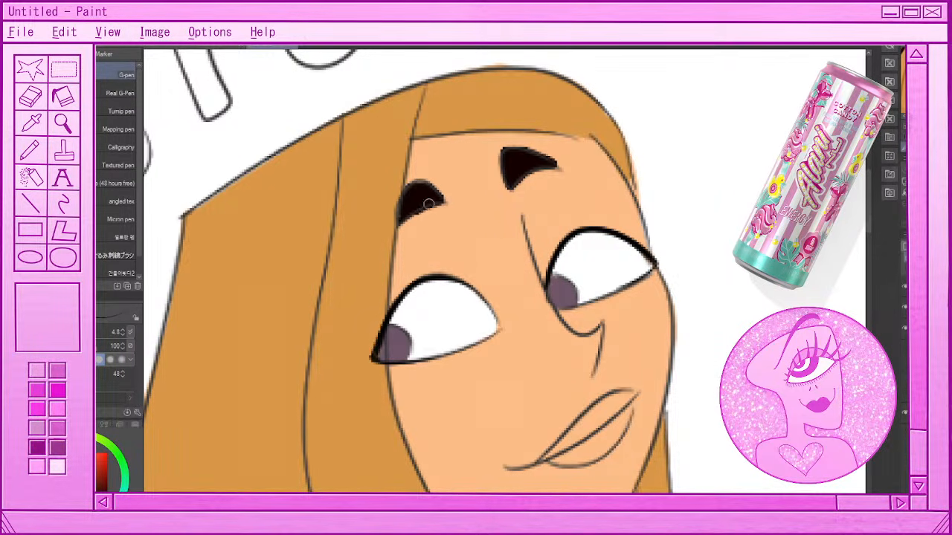
drag(552, 164, 563, 171)
scroll(594, 253, down, 6)
scroll(521, 229, up, 1)
scroll(520, 229, down, 1)
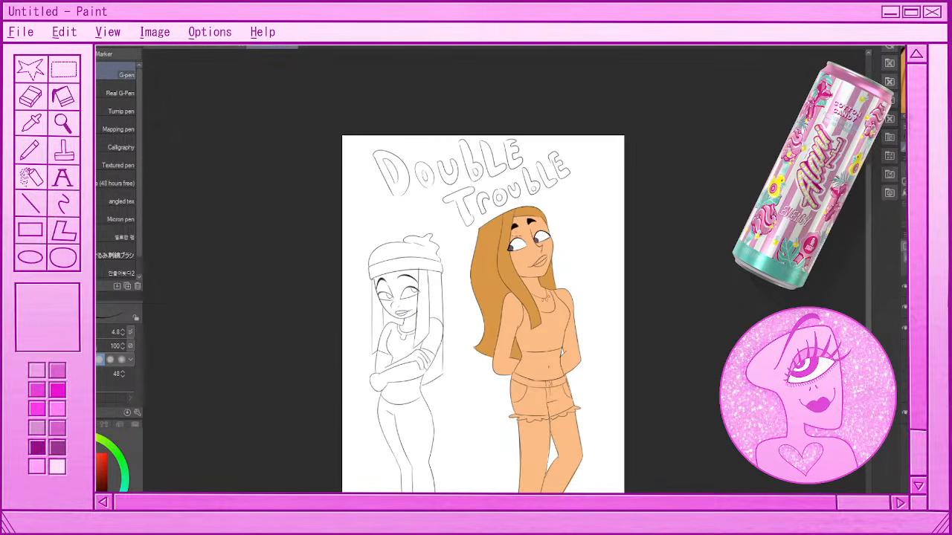
- Paint the upper lip dusty pink and the lower lip a darker reddish mauve with the Milli pen at size 8.2
scroll(590, 268, up, 6)
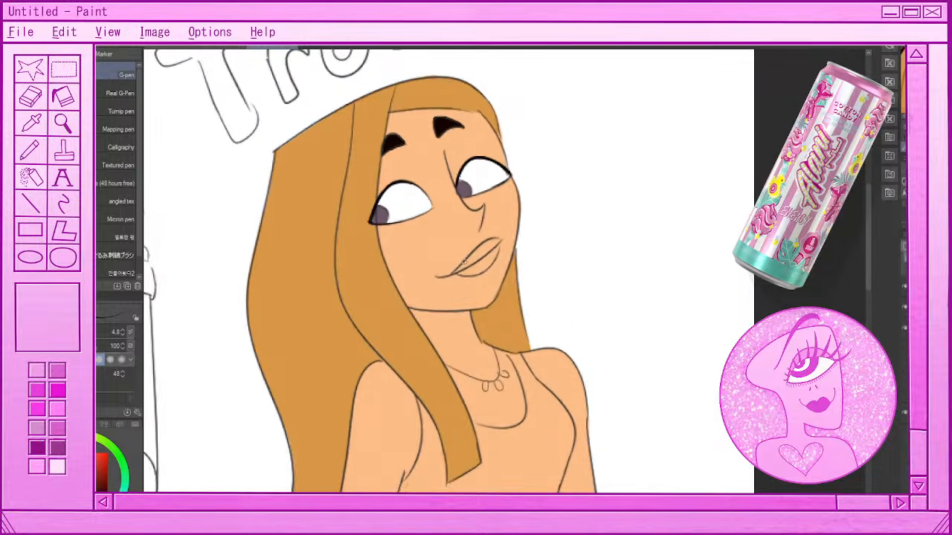
scroll(464, 261, up, 2)
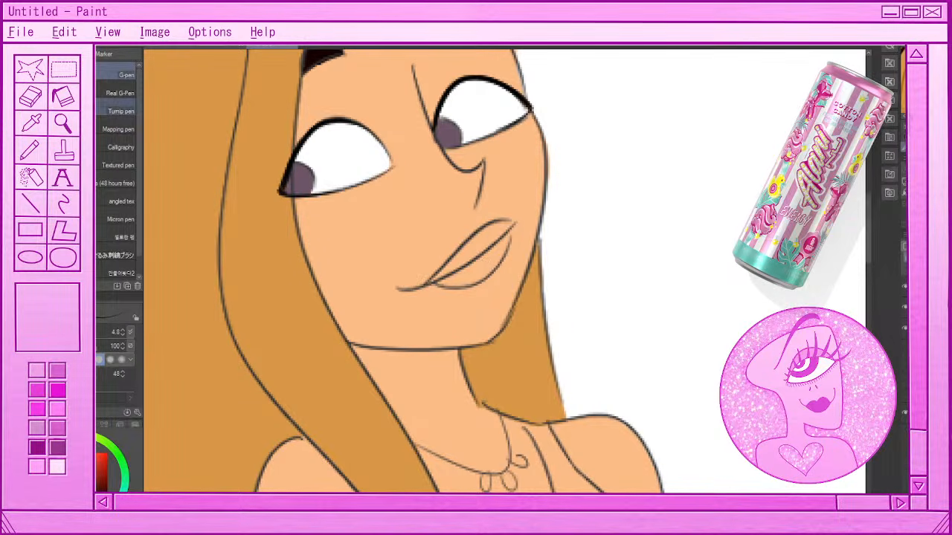
key(g)
key(i)
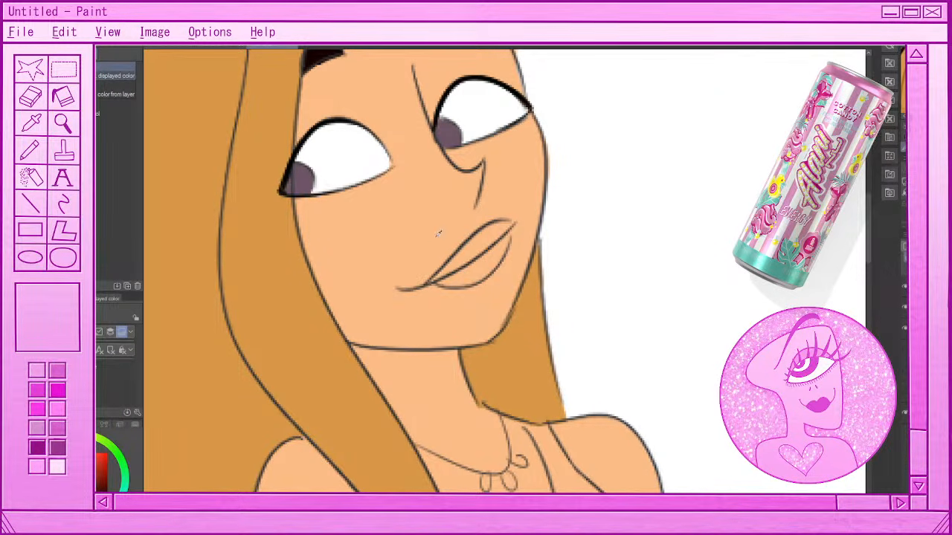
click(414, 236)
key(p)
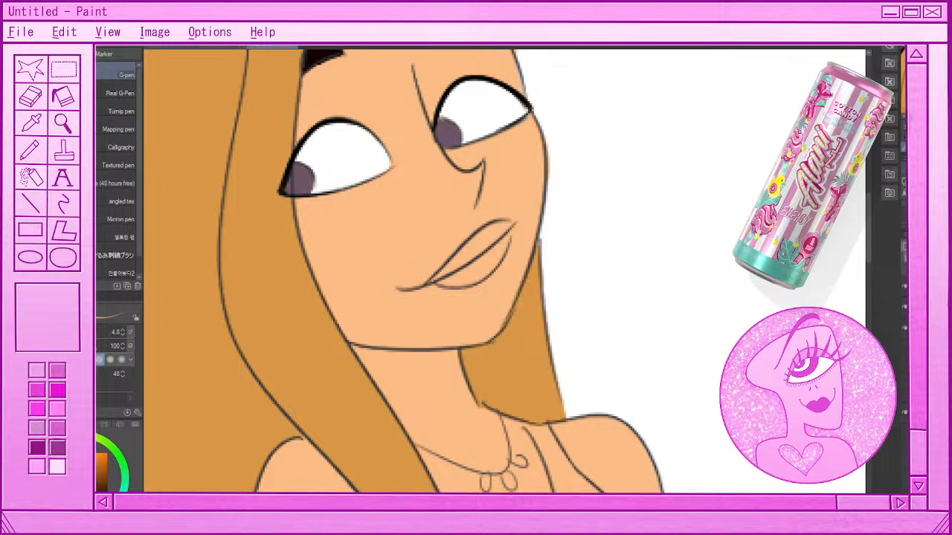
click(51, 451)
key(p)
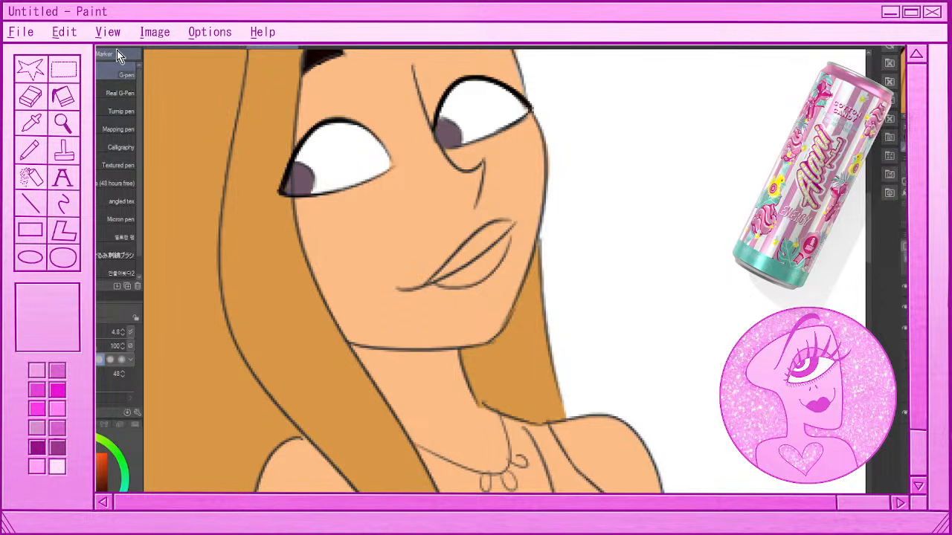
drag(504, 278, 324, 249)
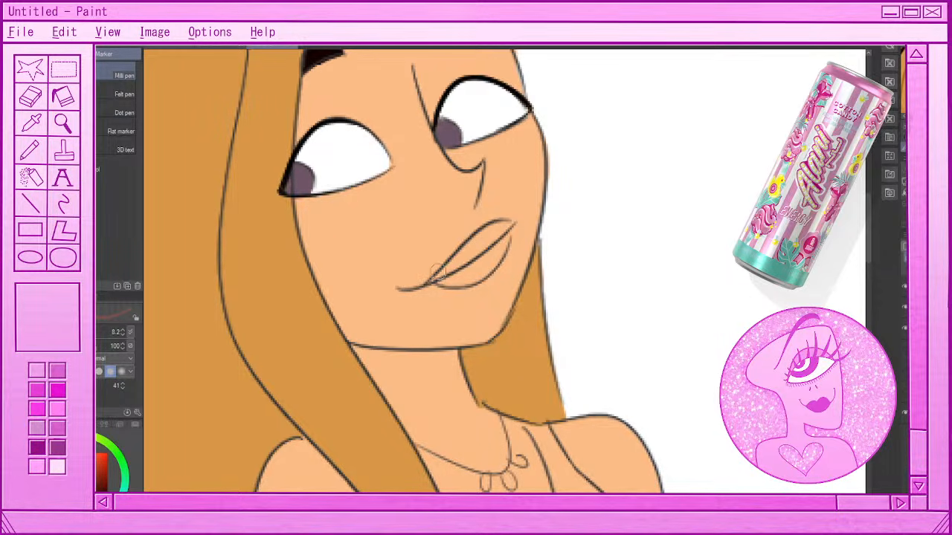
mouse_move(437, 278)
mouse_down()
mouse_move(509, 231)
mouse_move(489, 248)
mouse_up()
key(ctrl+z)
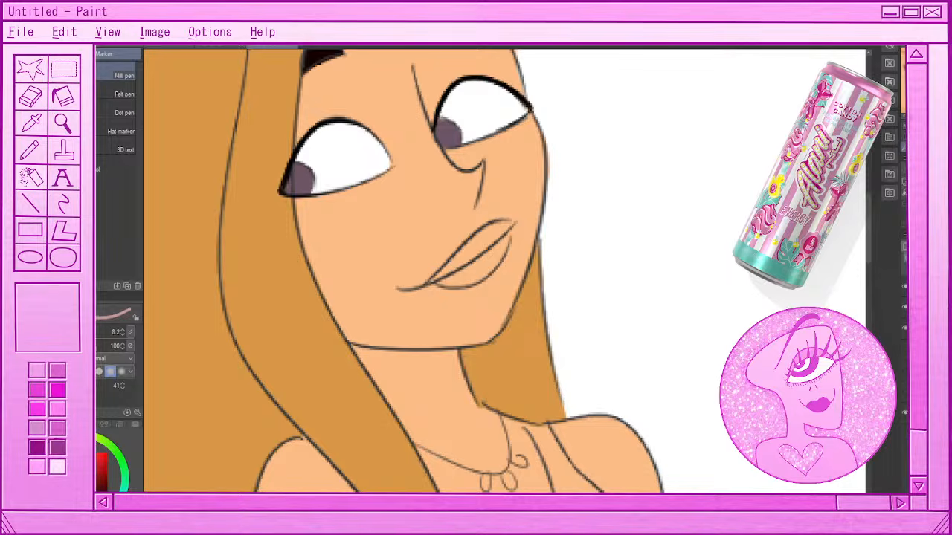
mouse_move(449, 272)
mouse_down()
mouse_move(490, 244)
mouse_move(435, 280)
mouse_move(509, 224)
mouse_move(497, 240)
mouse_up()
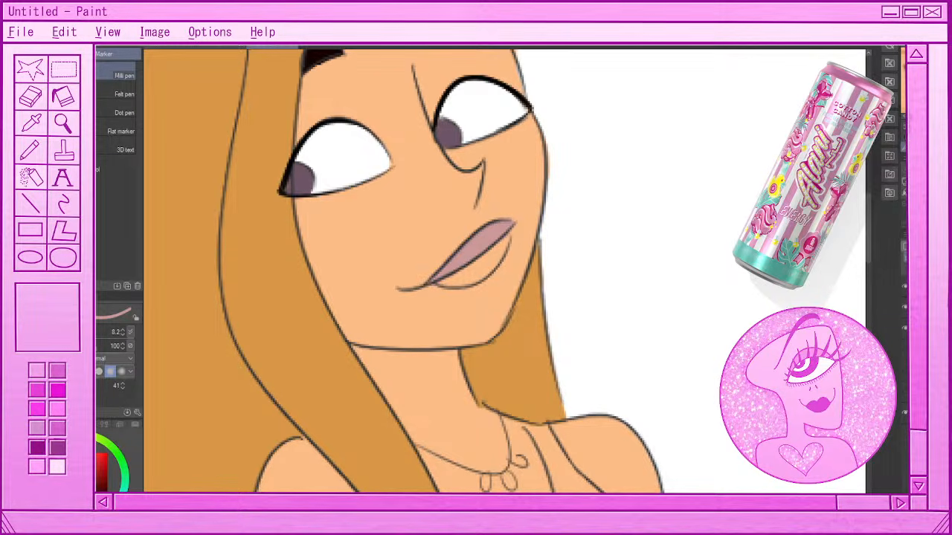
mouse_move(441, 281)
mouse_down()
mouse_move(466, 275)
mouse_move(453, 281)
mouse_move(493, 257)
mouse_move(448, 281)
mouse_move(509, 237)
mouse_move(495, 254)
mouse_up()
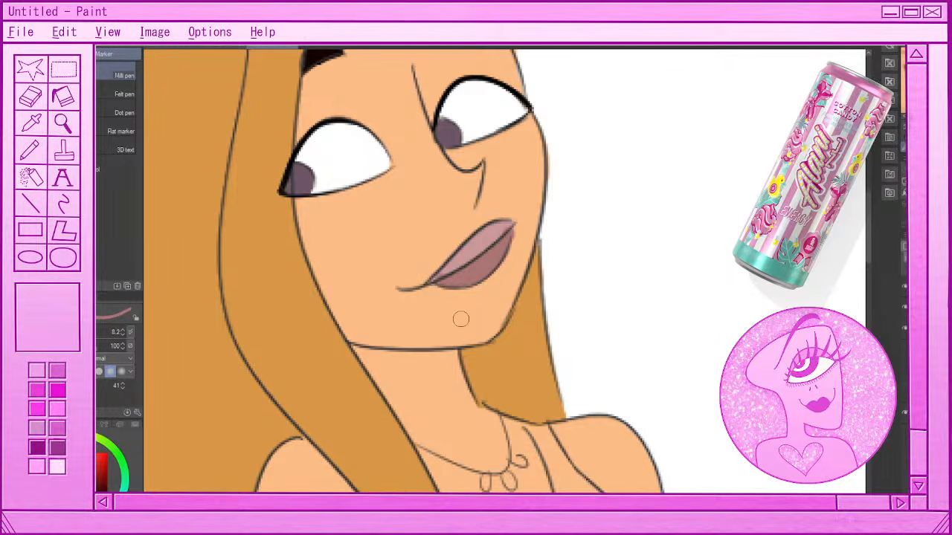
- Examine the coloured face, eyes, eyebrows and lips up close and against the whole Double Trouble composition
scroll(460, 319, down, 10)
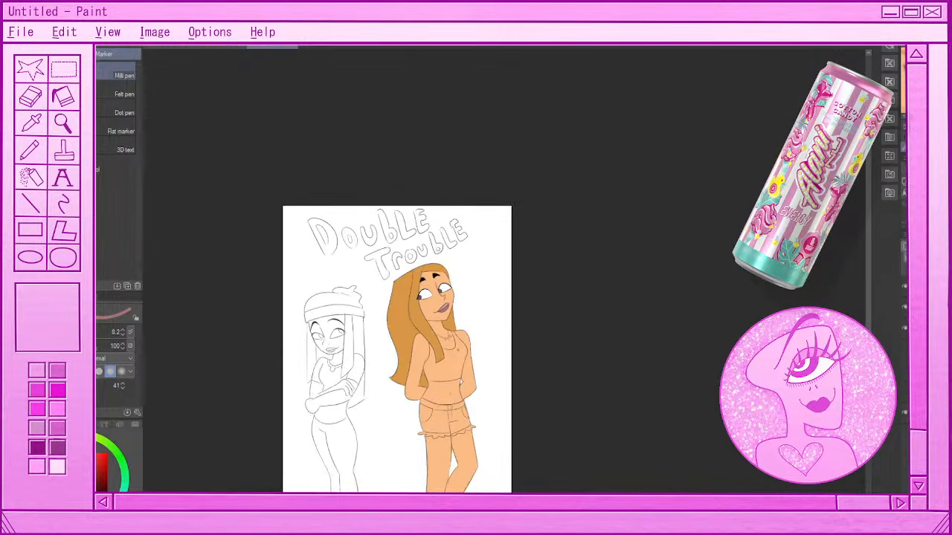
scroll(437, 333, up, 10)
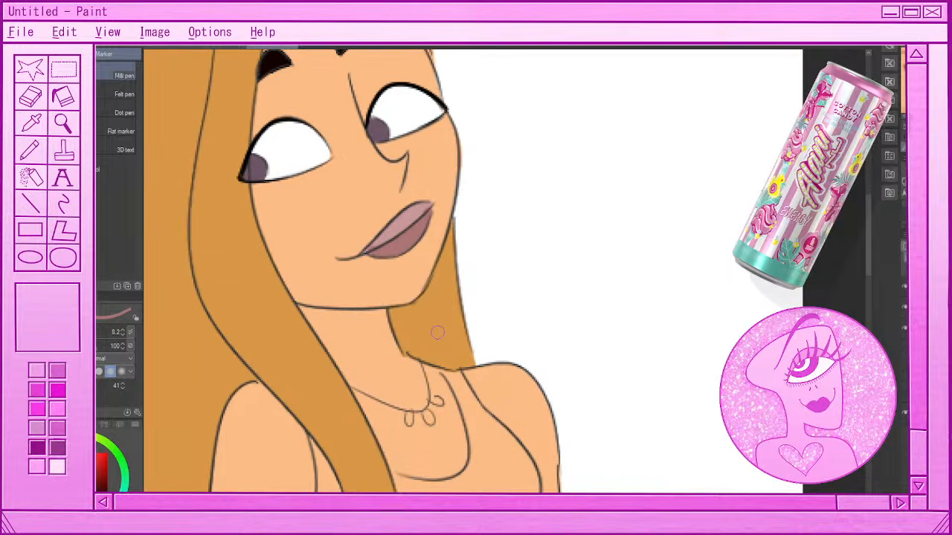
scroll(437, 332, down, 10)
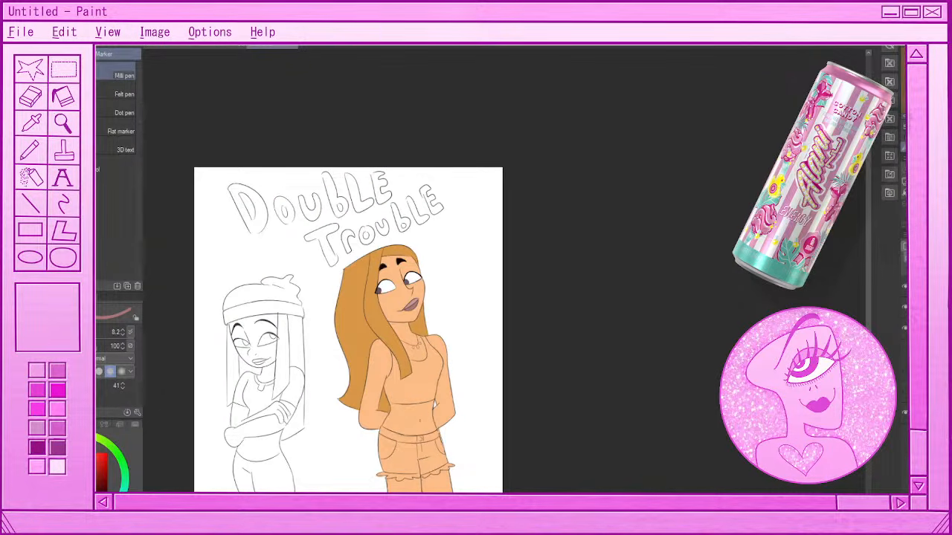
scroll(349, 330, down, 3)
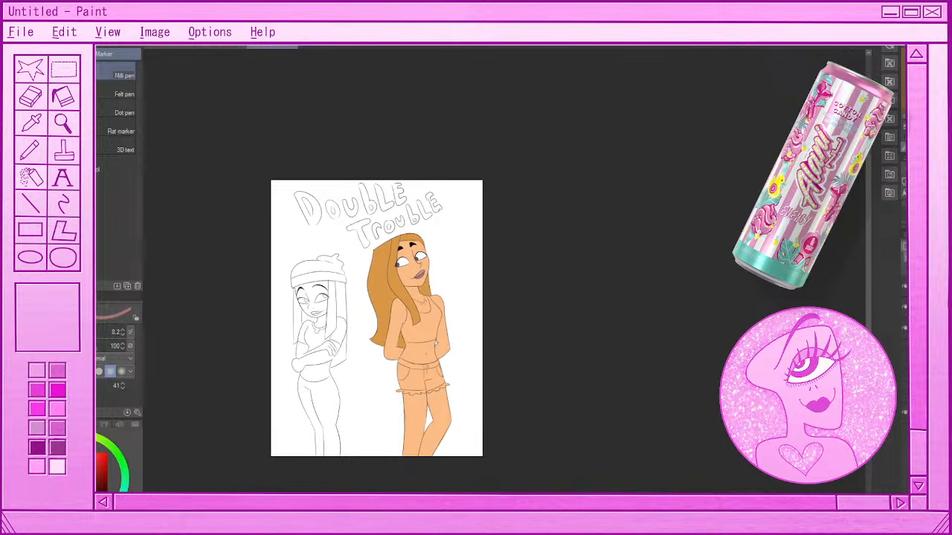
scroll(424, 330, up, 3)
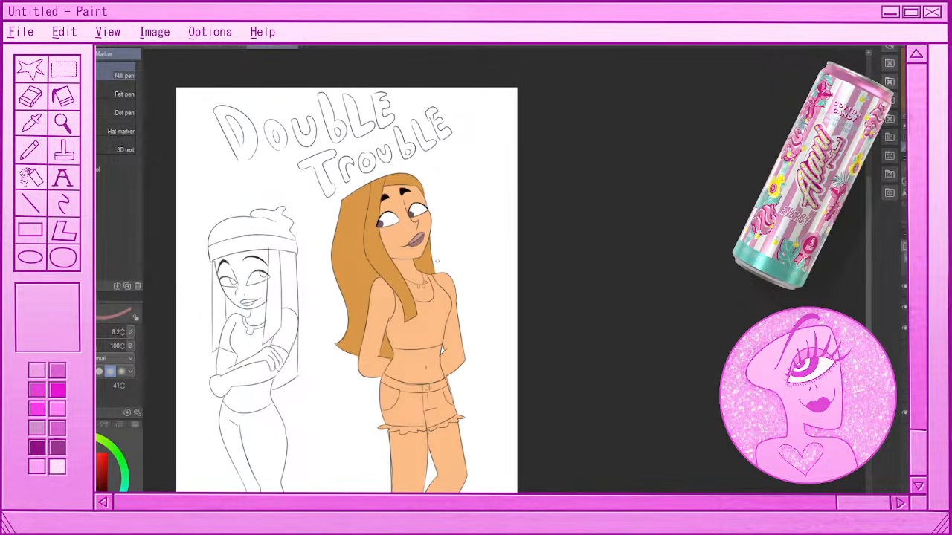
scroll(436, 260, down, 2)
scroll(422, 367, up, 2)
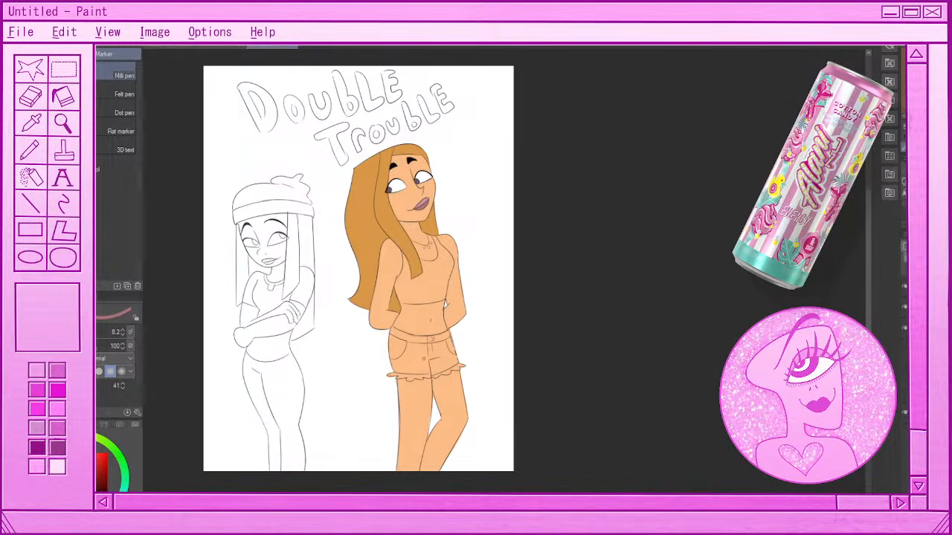
scroll(430, 301, up, 2)
scroll(451, 215, down, 2)
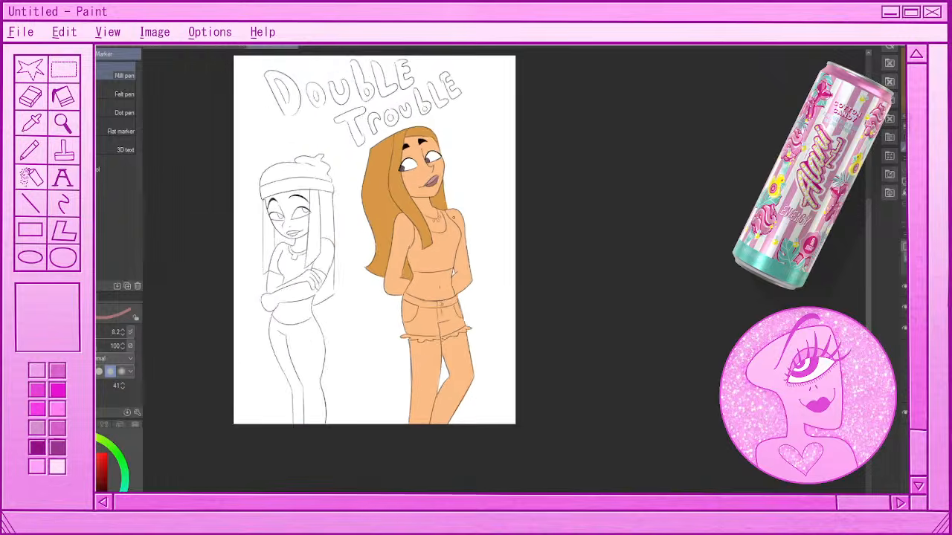
scroll(450, 212, up, 2)
scroll(450, 213, up, 3)
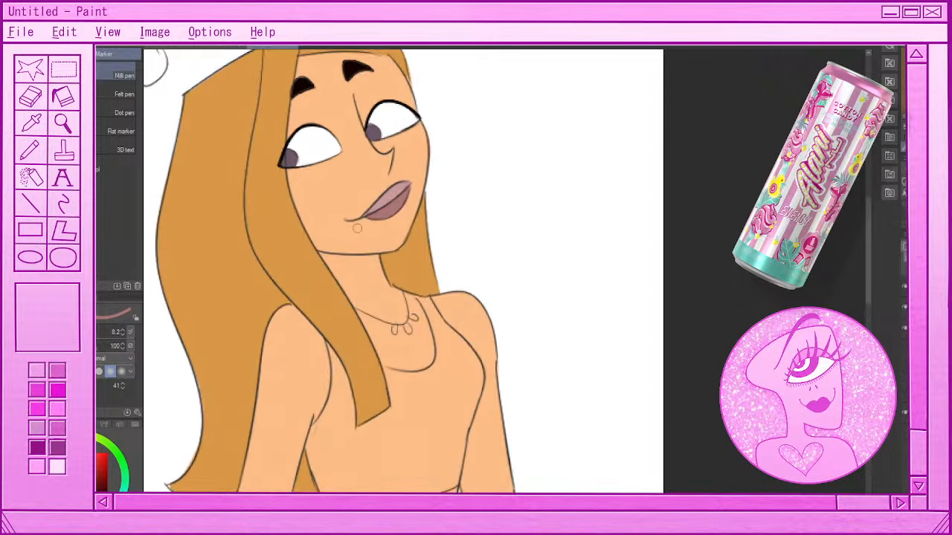
- Close the gaps in the tank top's outline at the neckline, hem and shoulder strap with off-white Milli pen strokes at size 8.2
key(i)
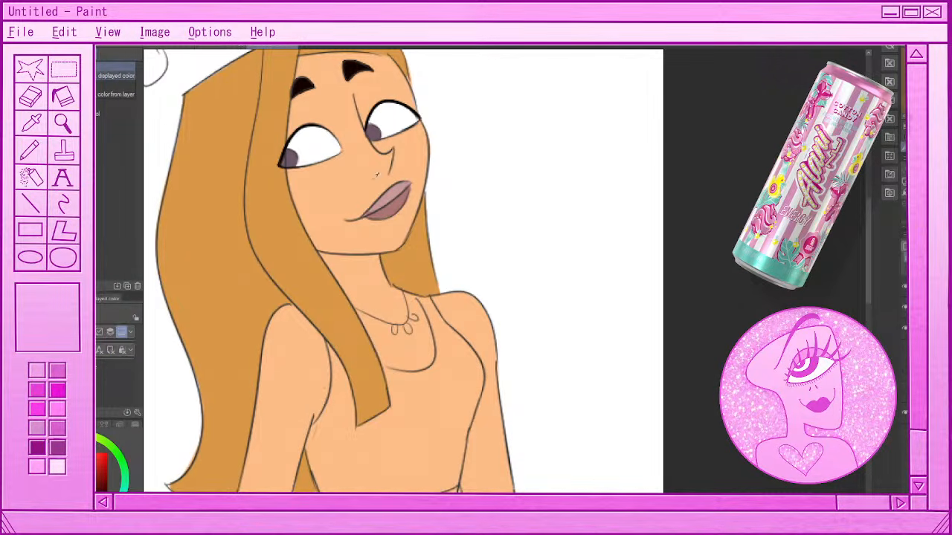
key(p)
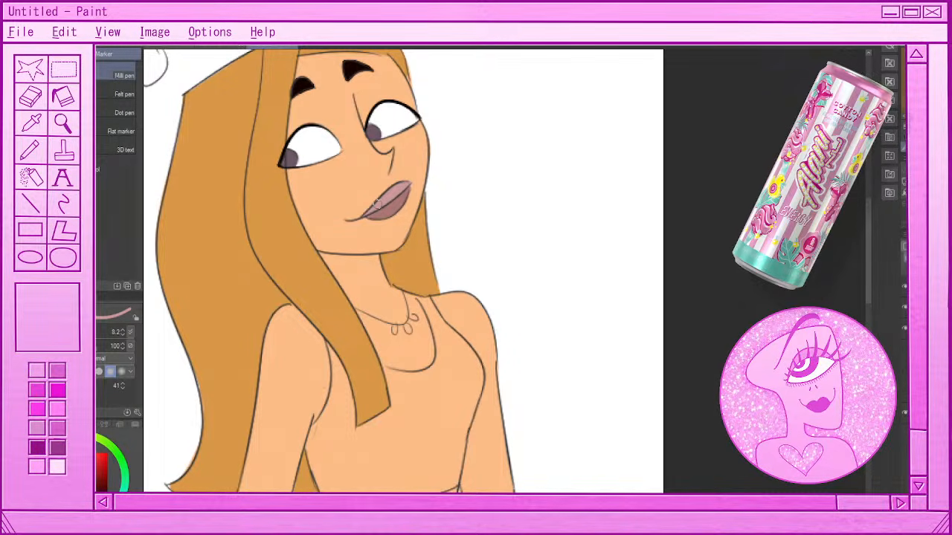
drag(867, 244, 868, 281)
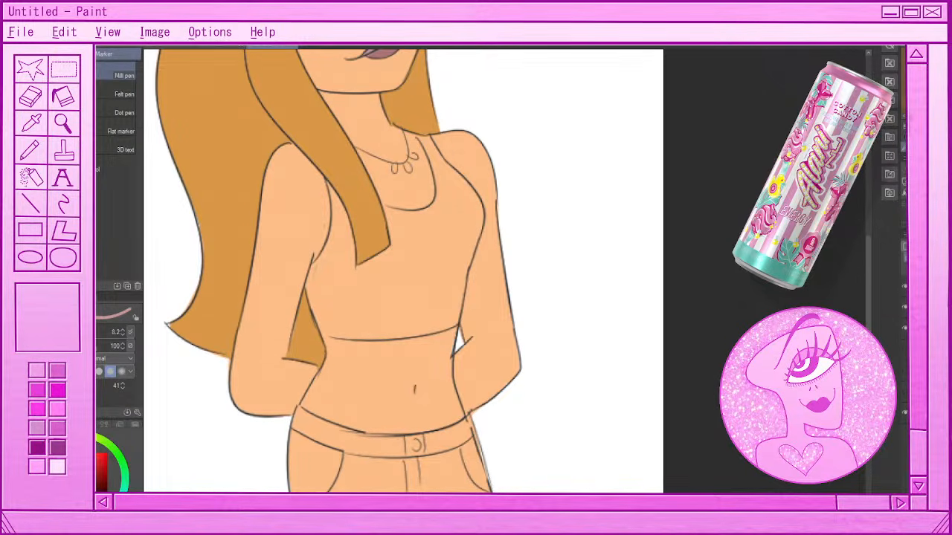
key(x)
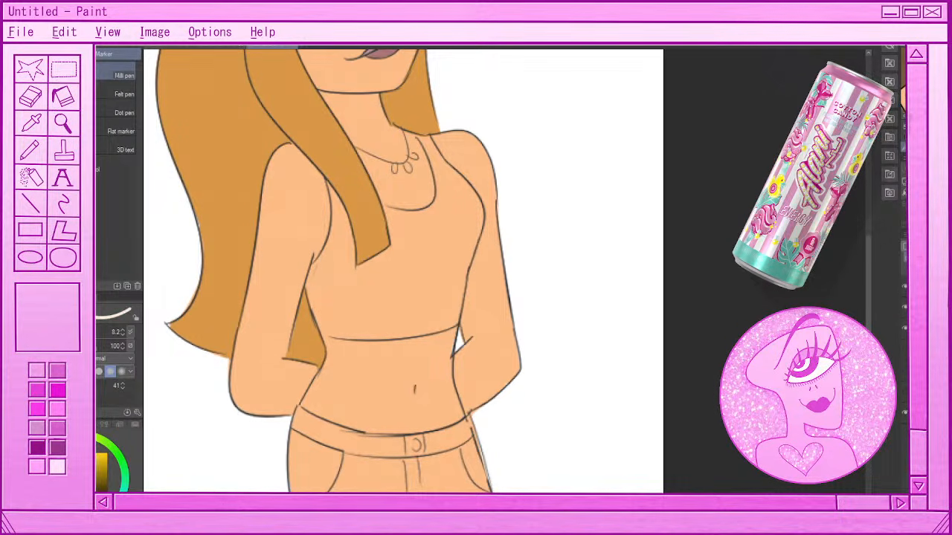
drag(383, 209, 421, 209)
key(ctrl+z)
drag(321, 336, 345, 335)
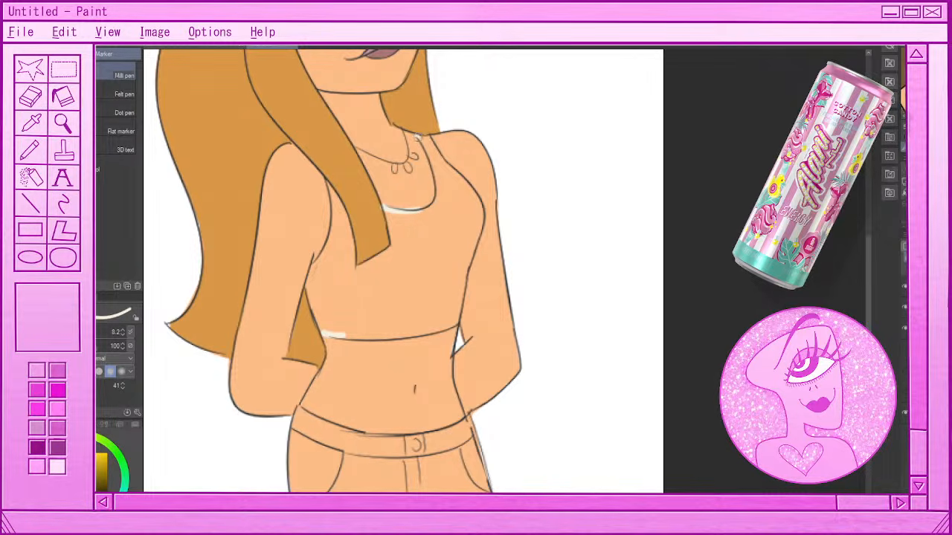
drag(417, 138, 428, 139)
- Select the enclosed tank top area, fill it with off-white, and deselect
key(w)
click(387, 290)
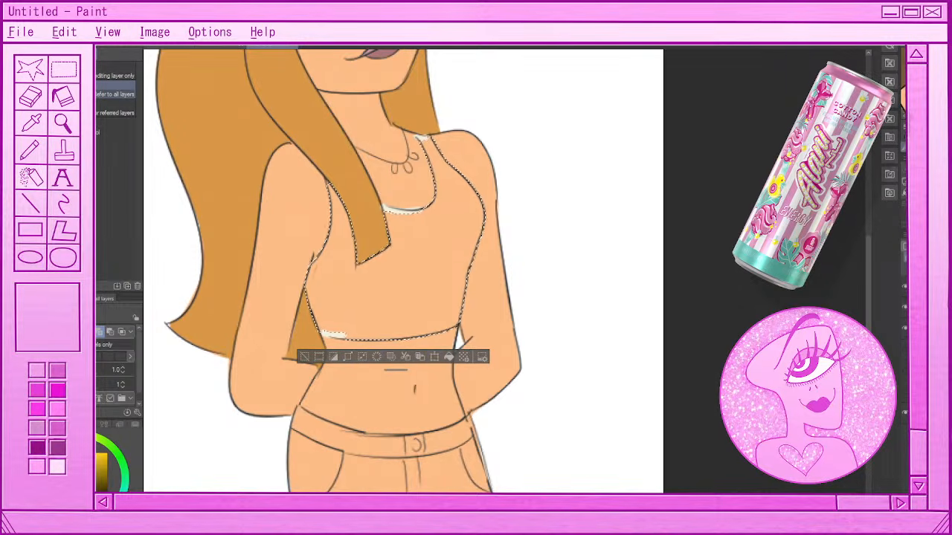
click(449, 357)
click(304, 357)
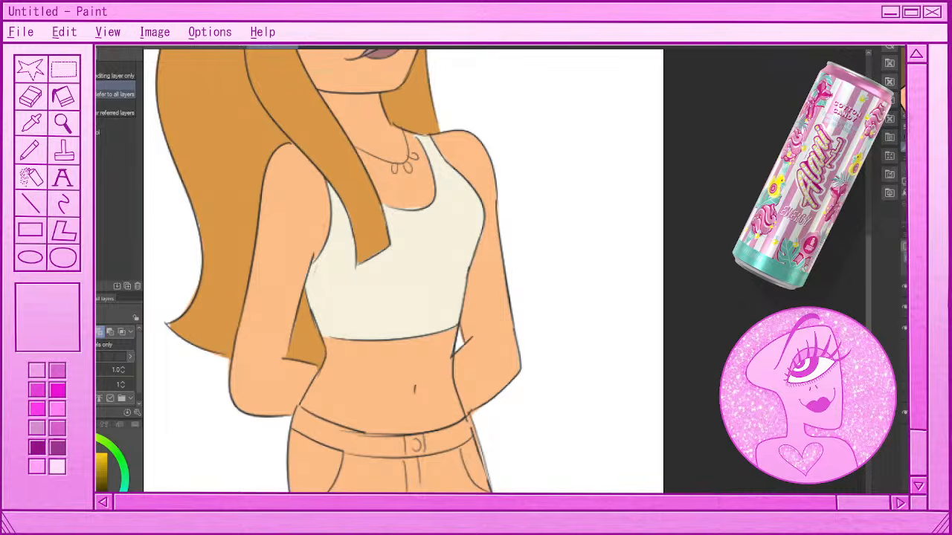
- Shift the hue to green and paint the necklace's pendants a very pale green with the Milli pen at size 8.2
key(e)
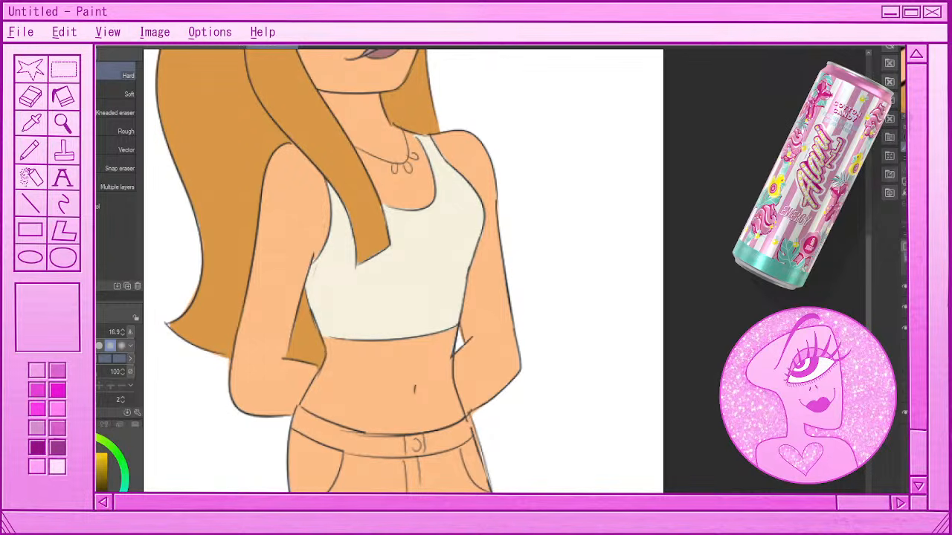
click(123, 467)
key(p)
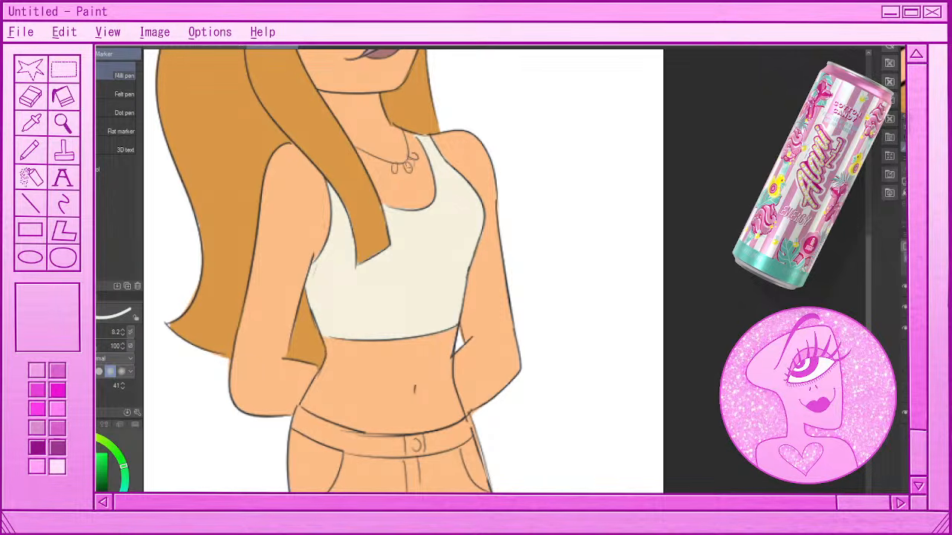
key(p)
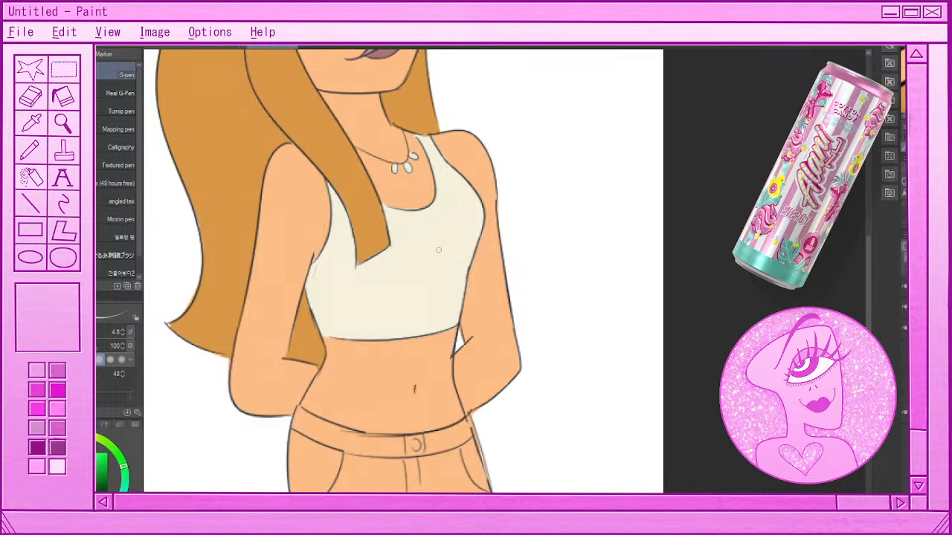
- Review how the off-white top and pale pendants read on the figure within the whole drawing
scroll(438, 251, down, 5)
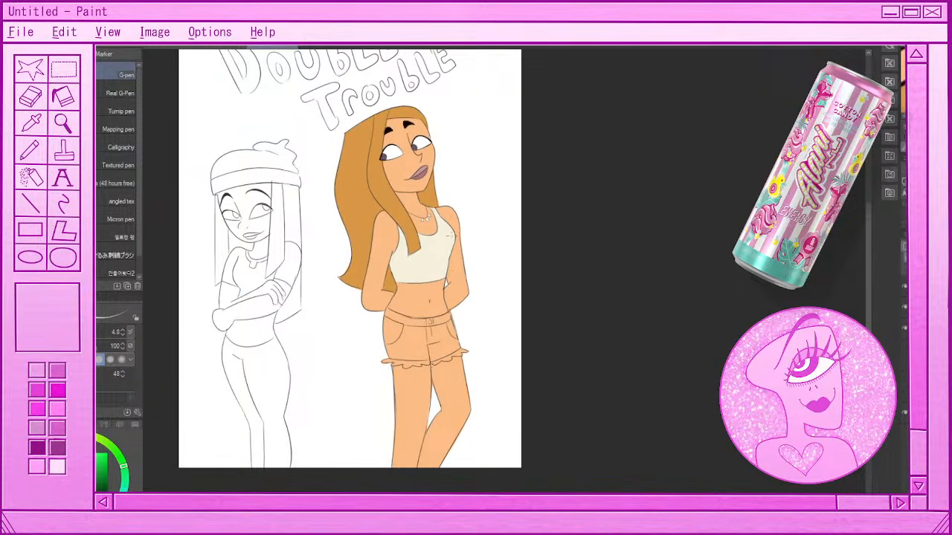
scroll(428, 161, down, 3)
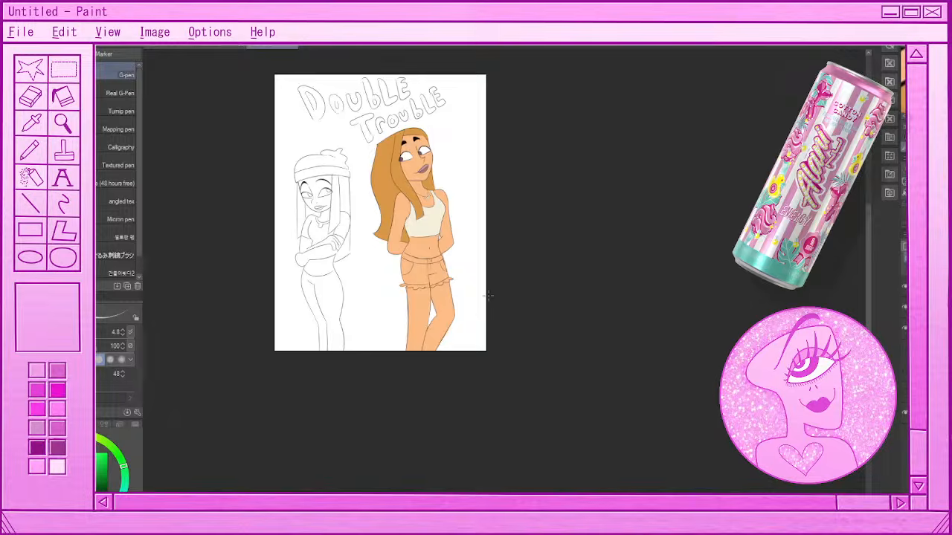
scroll(394, 180, down, 2)
scroll(418, 110, up, 2)
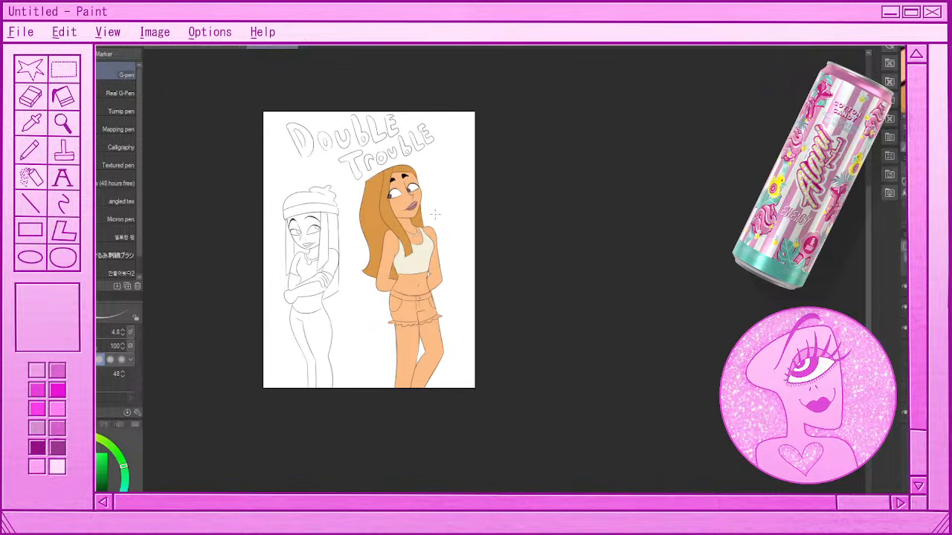
scroll(433, 214, down, 2)
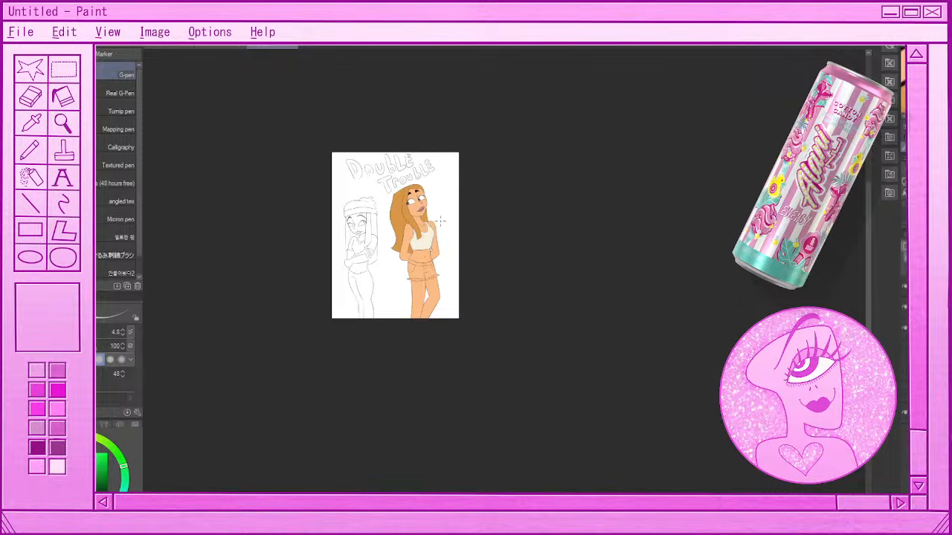
scroll(441, 221, down, 2)
scroll(409, 250, up, 3)
scroll(461, 205, down, 1)
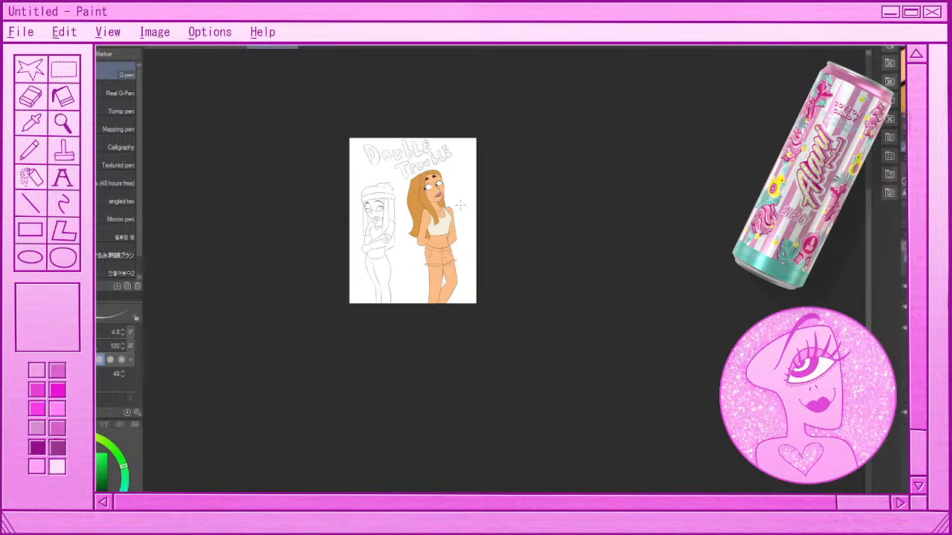
scroll(469, 230, up, 5)
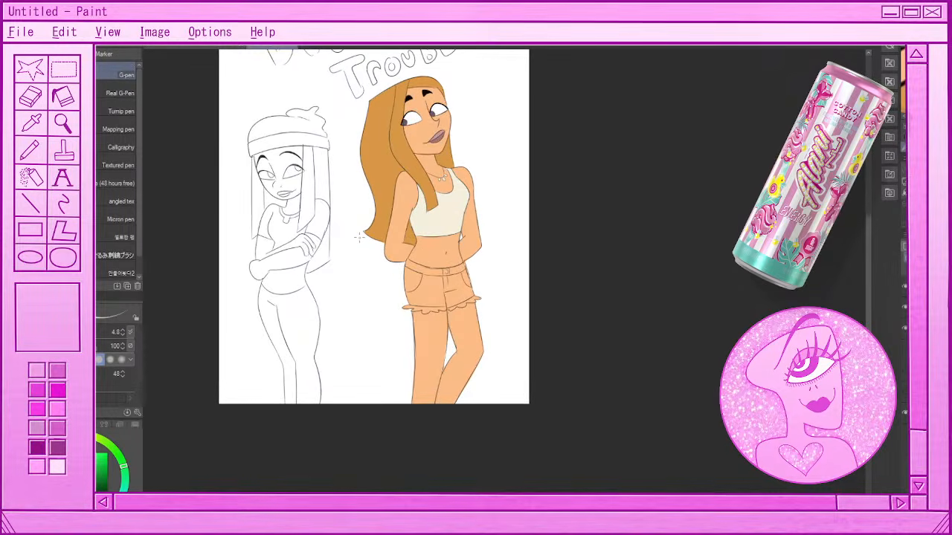
scroll(359, 237, down, 2)
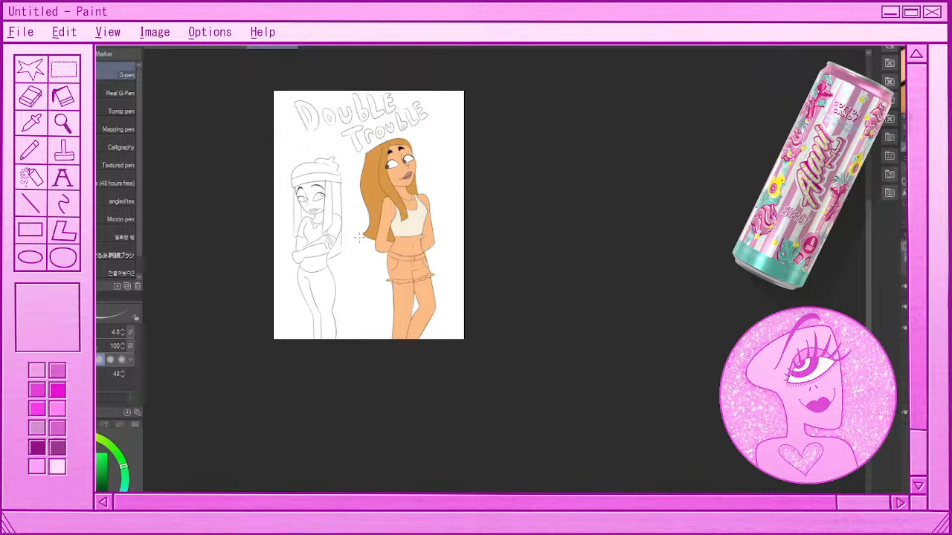
scroll(360, 237, up, 2)
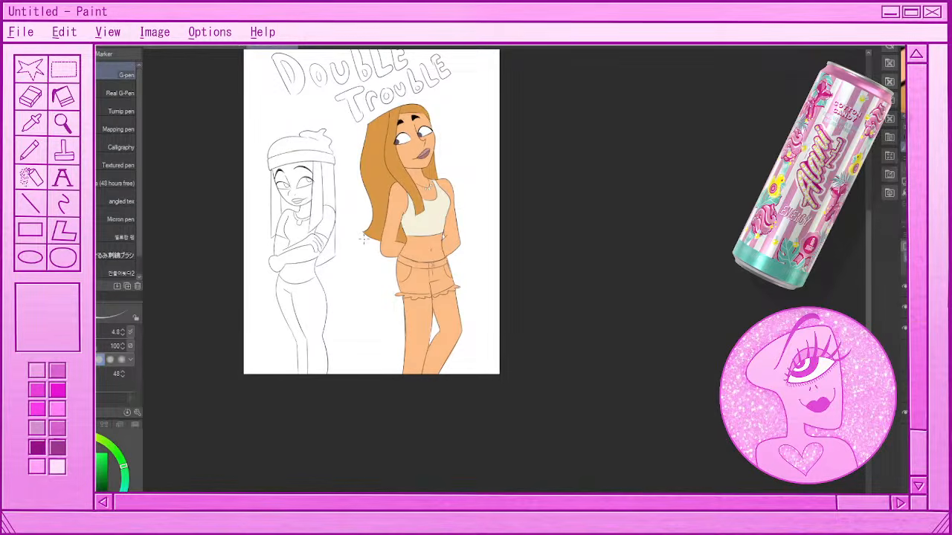
scroll(431, 322, up, 2)
scroll(431, 322, down, 1)
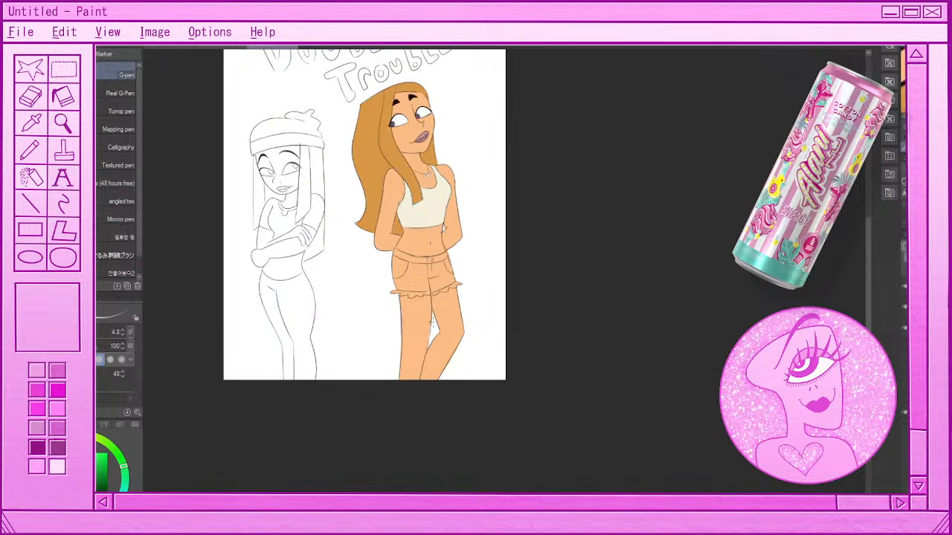
scroll(431, 321, down, 1)
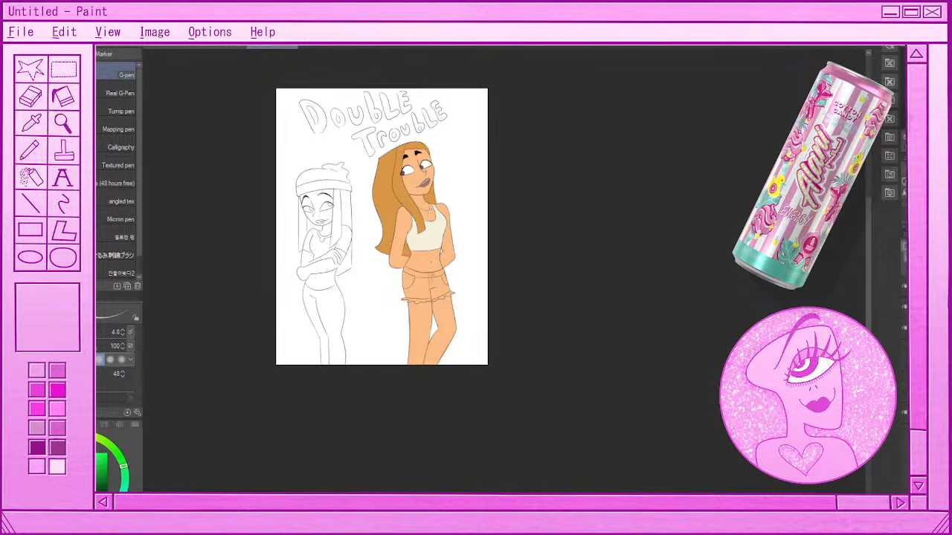
scroll(449, 301, up, 2)
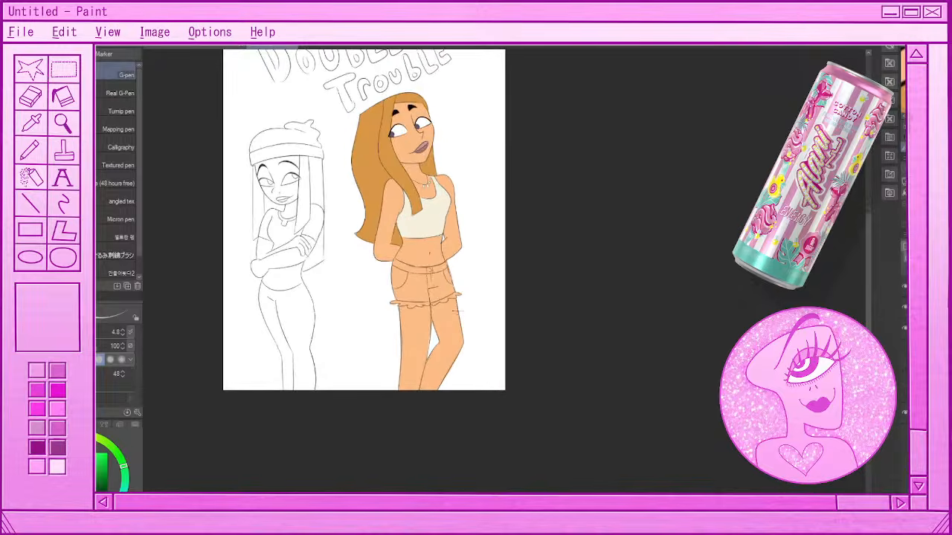
- Select the shorts' panels, pockets and waistband without the frayed hems, fill them with muted teal-blue, and deselect
scroll(465, 319, up, 3)
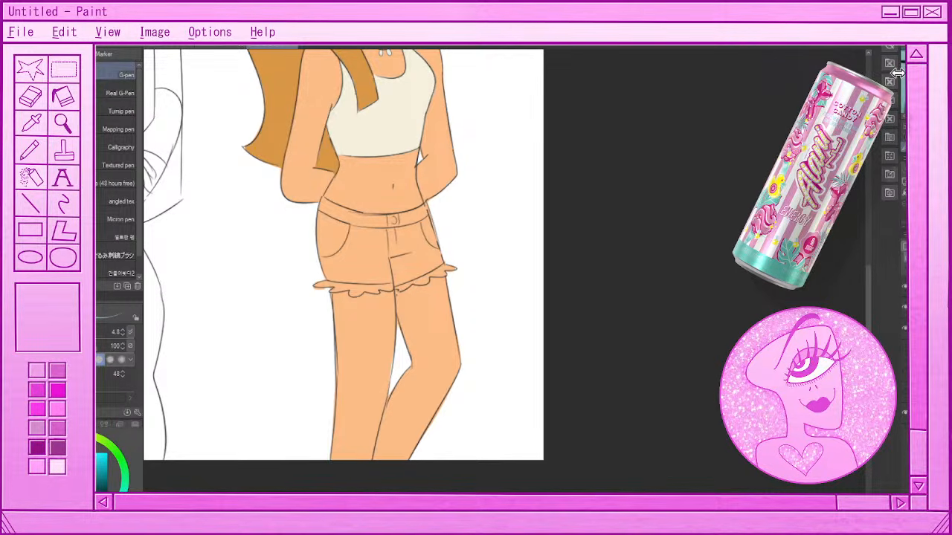
drag(328, 207, 342, 286)
key(ctrl+z)
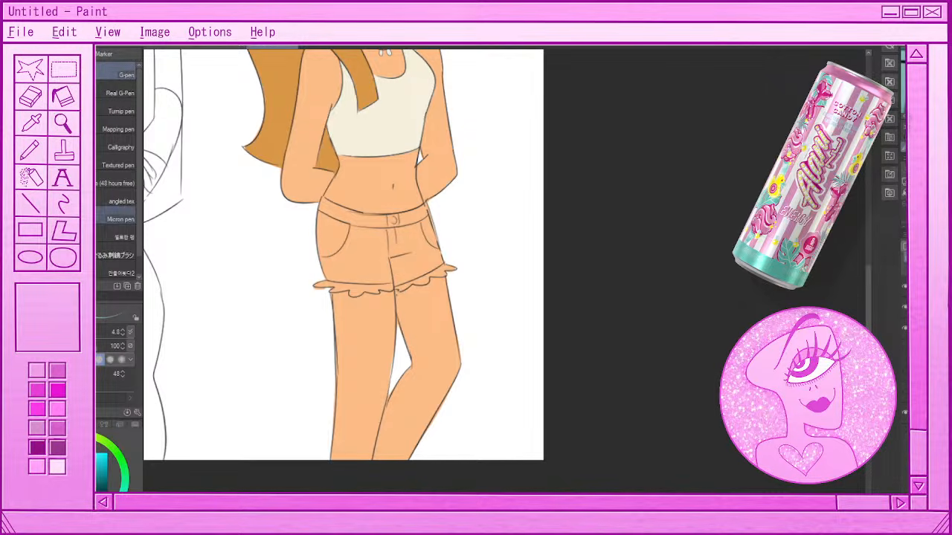
key(w)
click(361, 255)
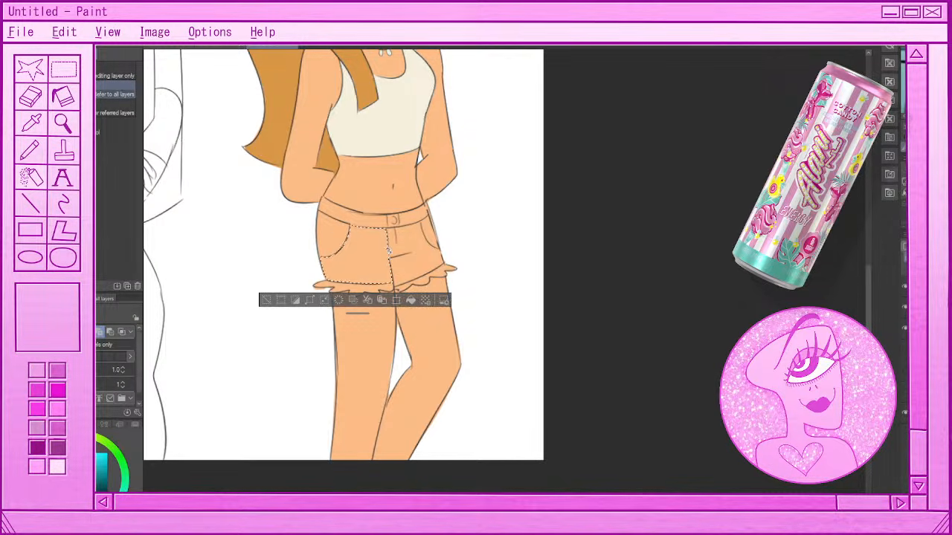
click(333, 238)
click(411, 254)
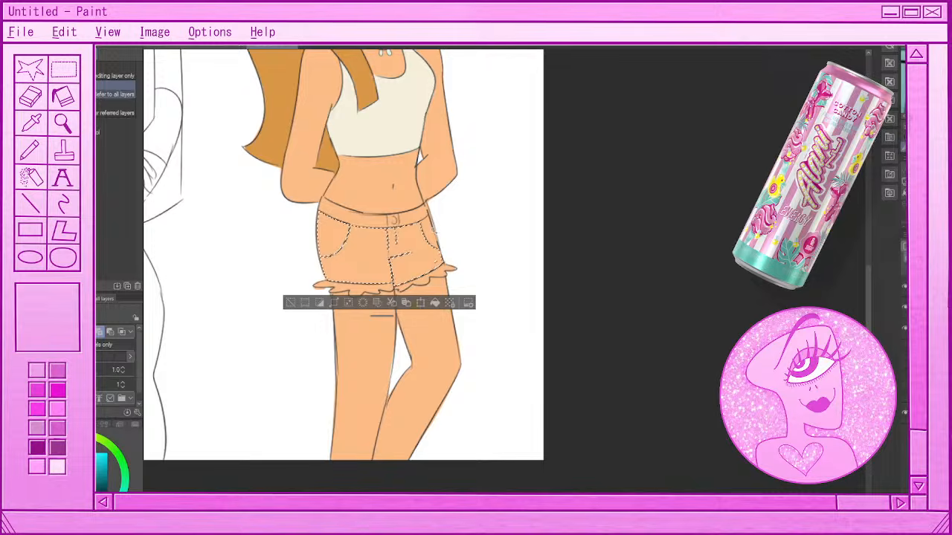
click(431, 232)
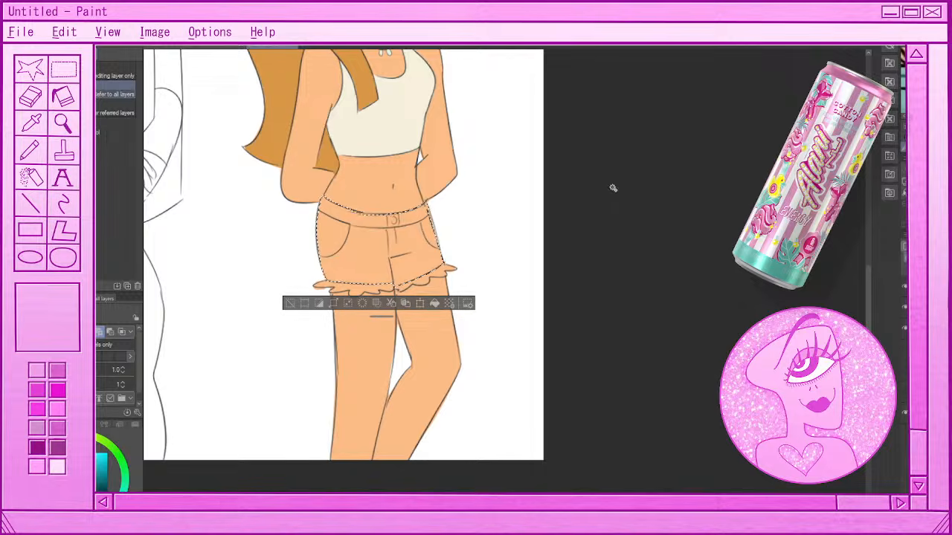
click(377, 304)
click(290, 303)
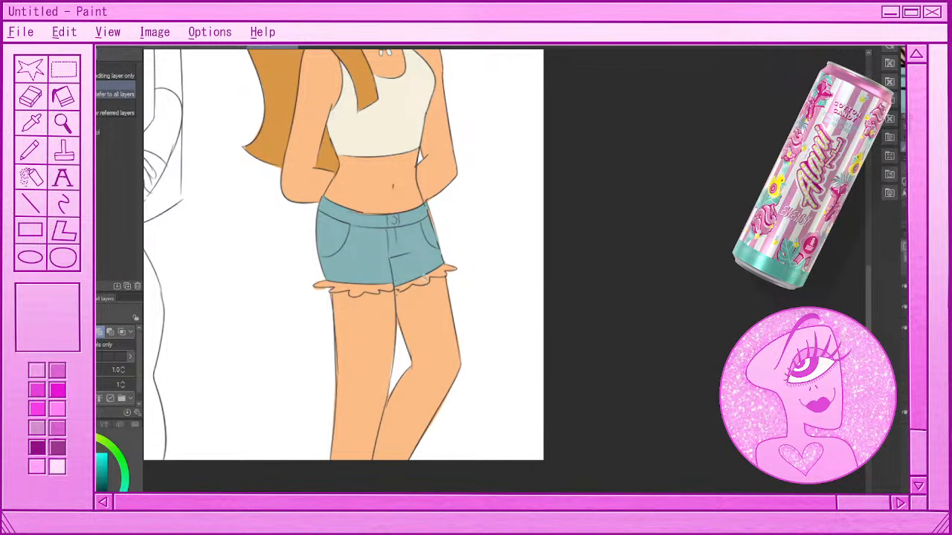
- Select the frayed hems along both legs of the shorts, fill them with a paler teal-blue, and deselect
click(425, 280)
click(444, 272)
click(402, 286)
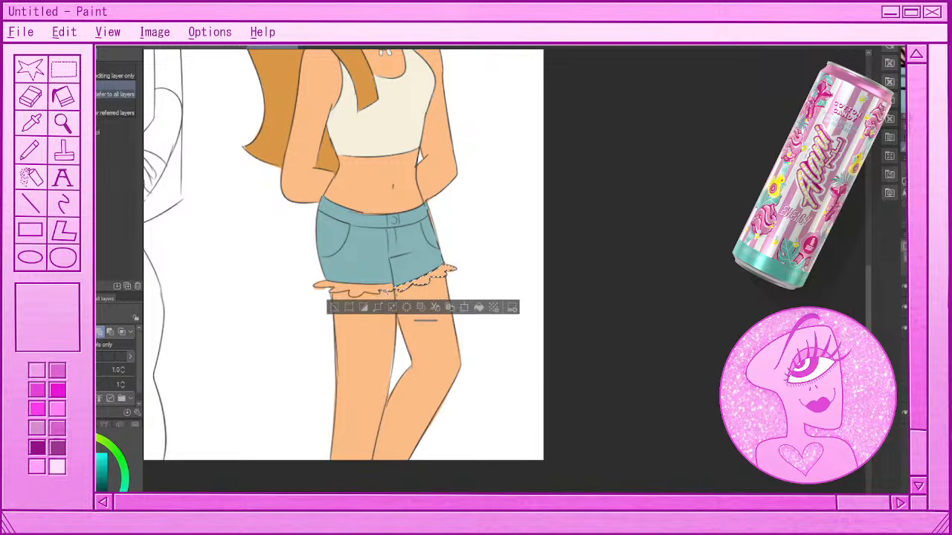
click(372, 289)
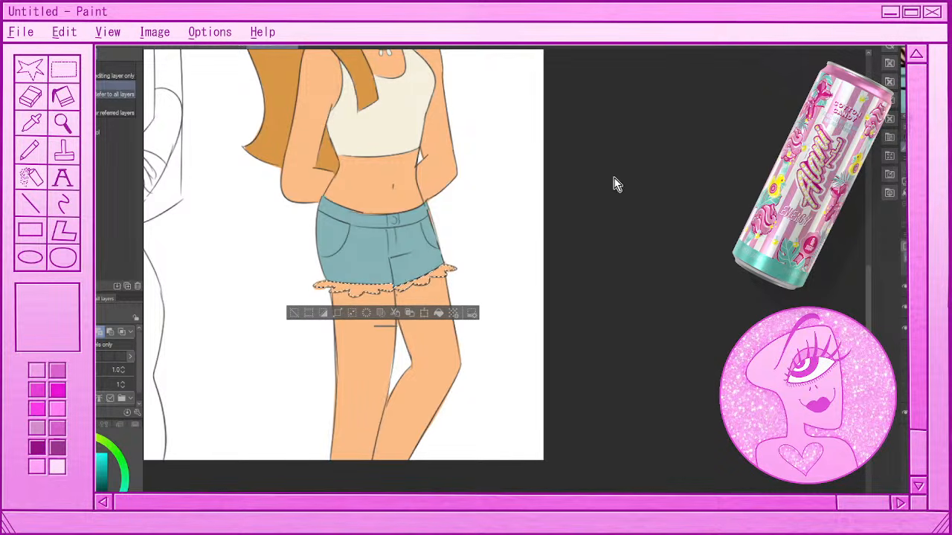
click(438, 312)
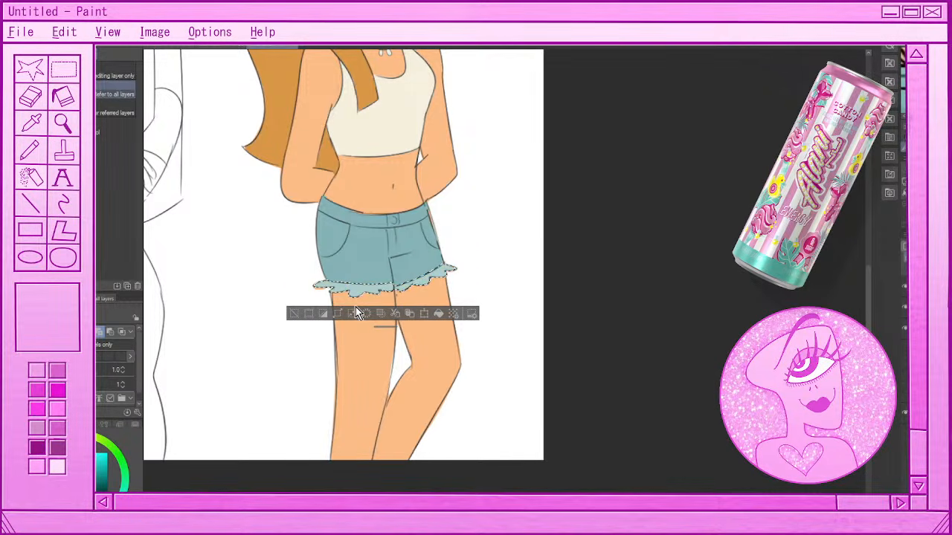
click(293, 313)
- Erase the stray colour under the shorts' frayed hem and beside their outer edge with the Hard eraser at size 16.9
key(e)
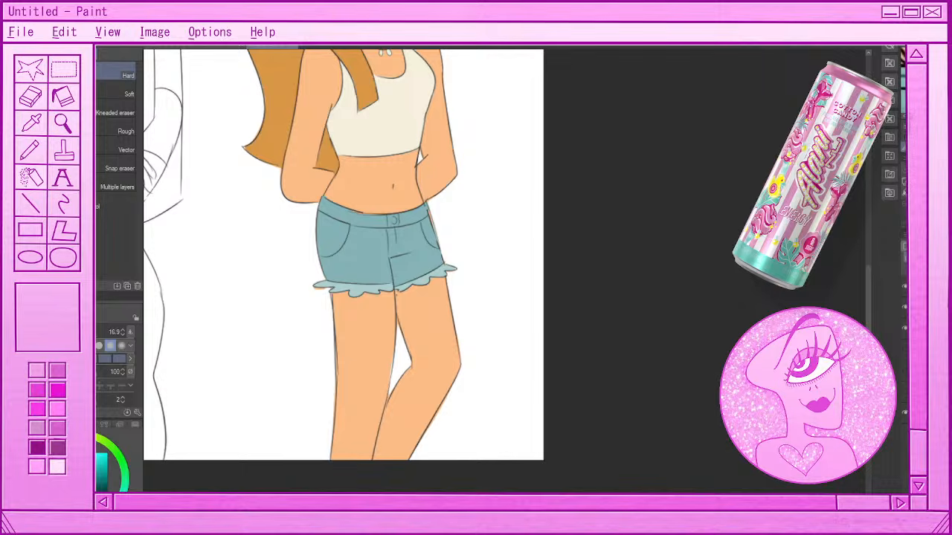
drag(313, 291, 323, 292)
mouse_move(450, 255)
mouse_down()
mouse_move(429, 203)
mouse_move(441, 237)
mouse_up()
- Examine how the finished shorts and hems read on the figure within the whole drawing
scroll(533, 355, down, 4)
scroll(518, 349, down, 2)
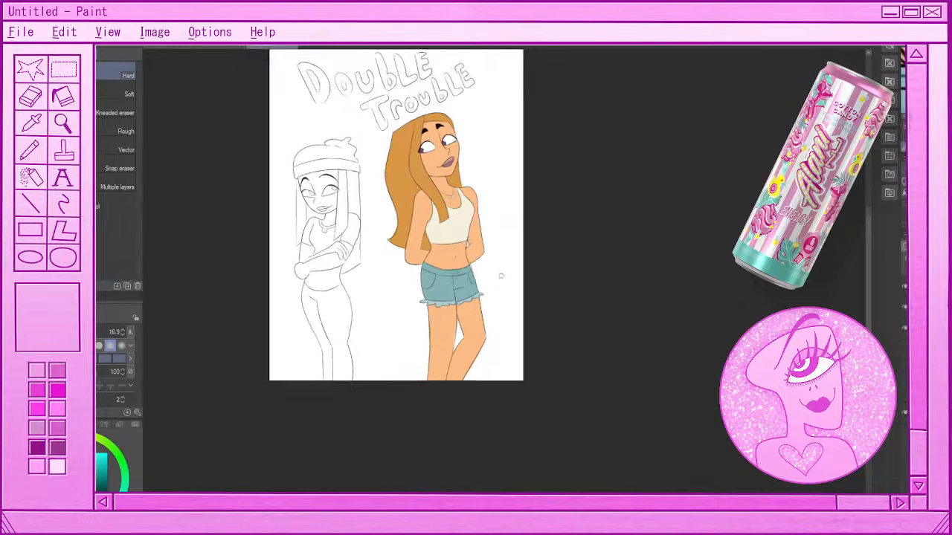
scroll(405, 191, up, 2)
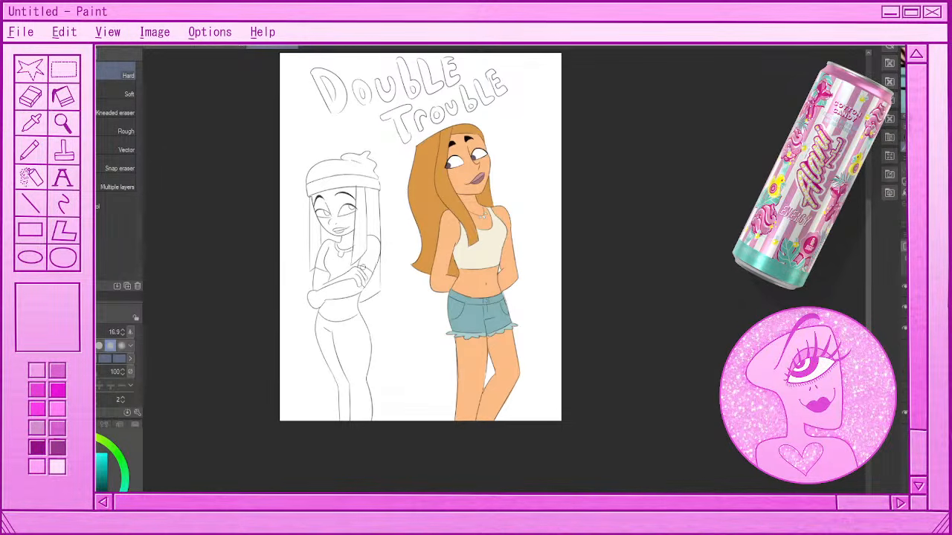
scroll(364, 265, up, 3)
scroll(365, 266, down, 3)
scroll(329, 320, up, 4)
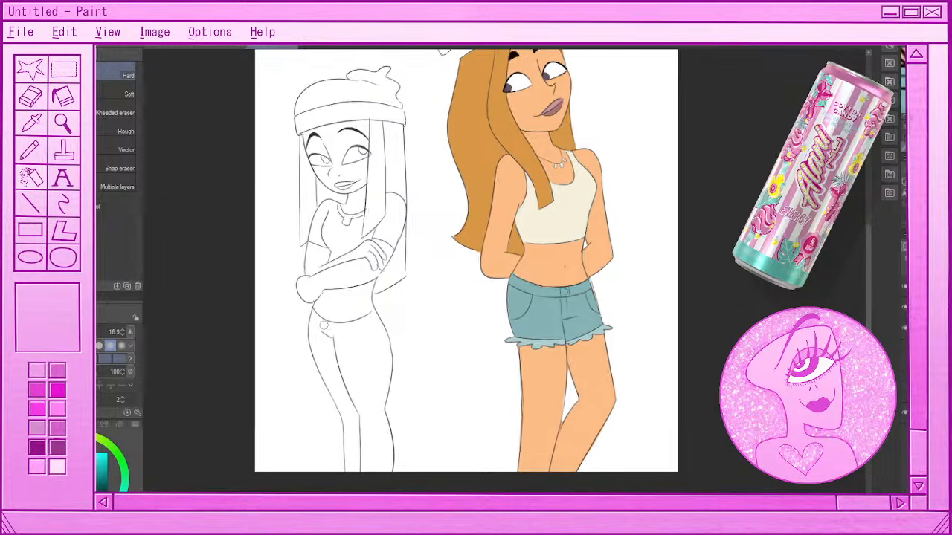
scroll(323, 325, down, 3)
scroll(323, 325, up, 2)
scroll(323, 324, up, 1)
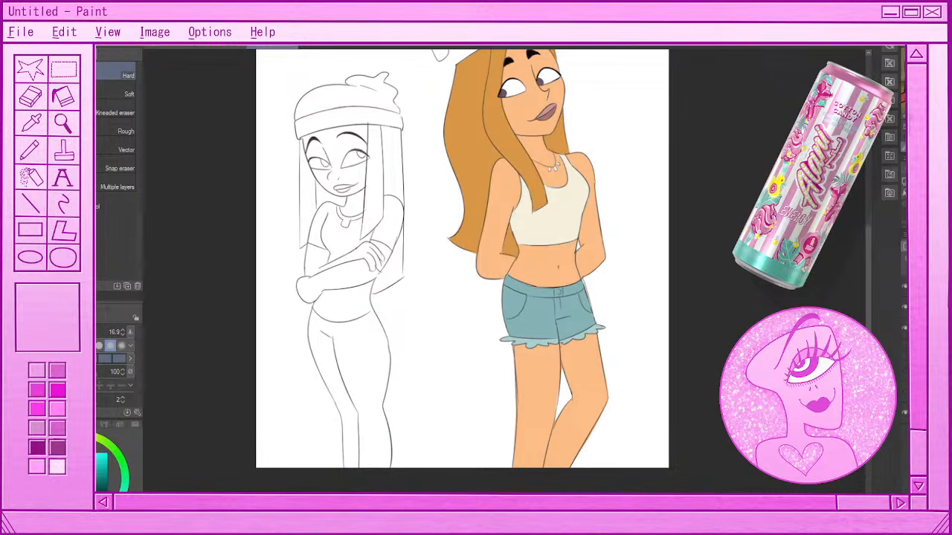
- Select the beanie figure's face, neck and crossed arms, fill them with a light tan-orange skin tone, and deselect
key(x)
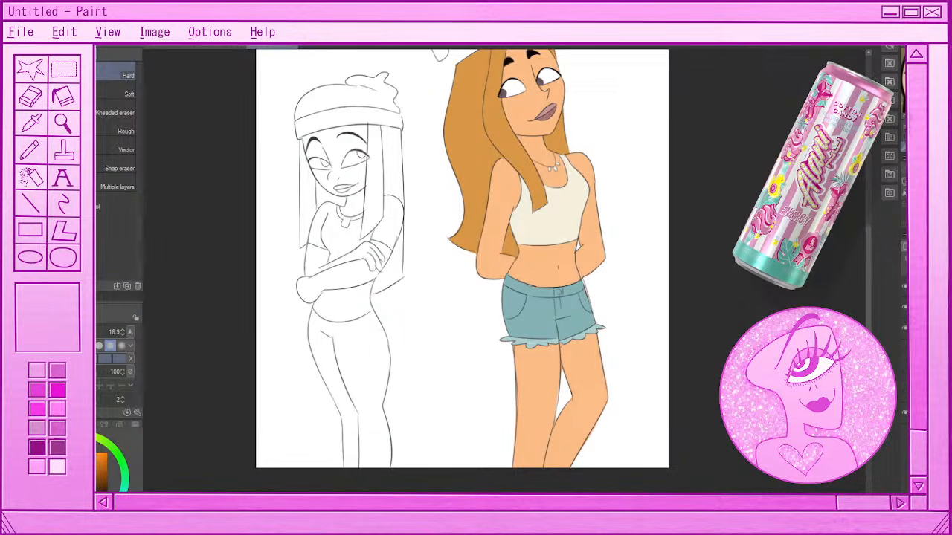
key(w)
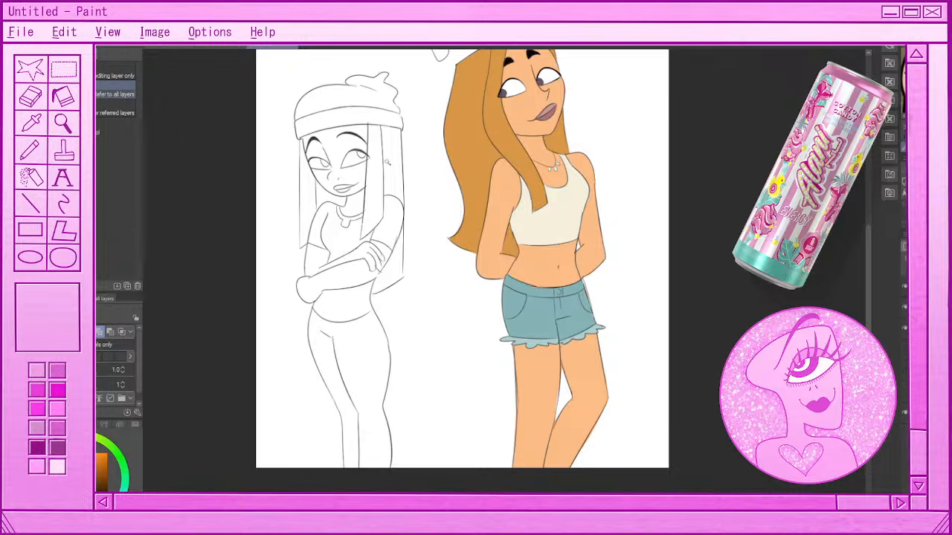
click(357, 180)
click(358, 199)
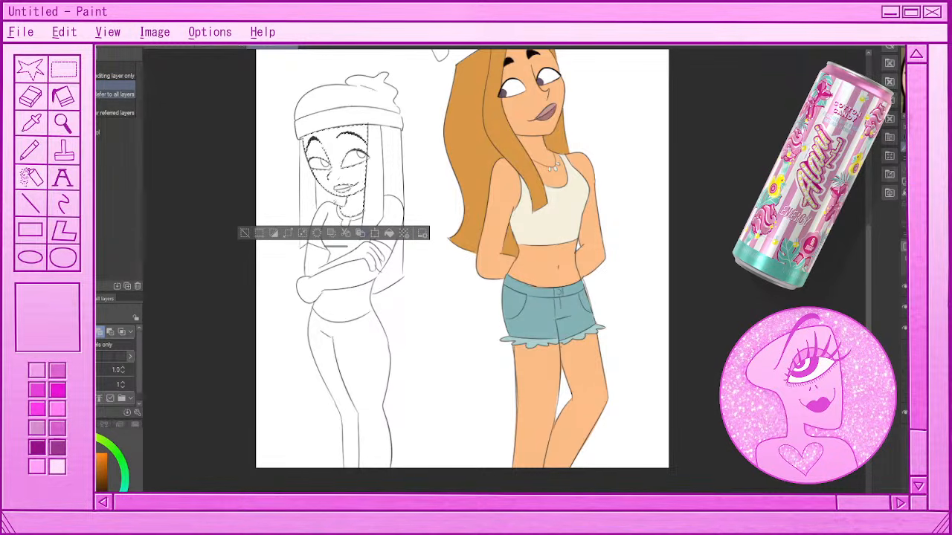
click(331, 267)
click(319, 285)
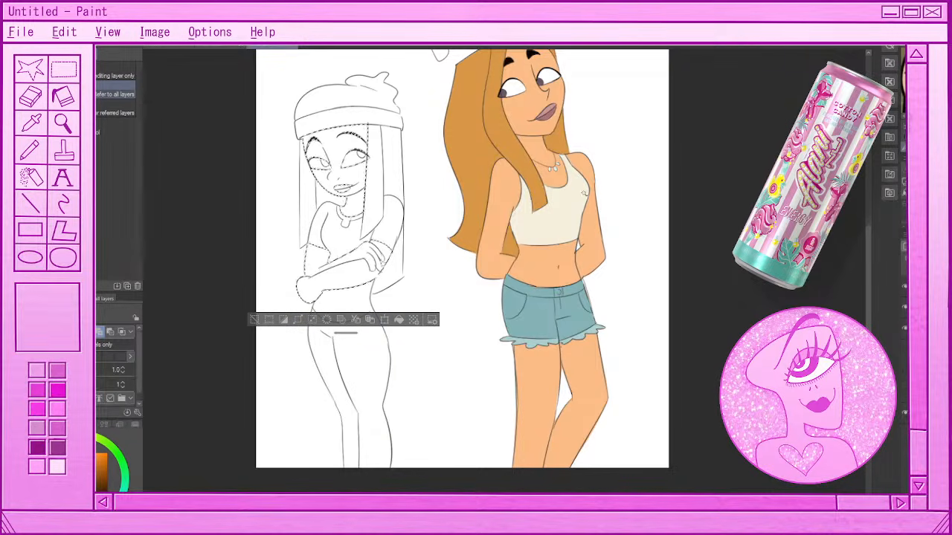
click(398, 321)
click(253, 320)
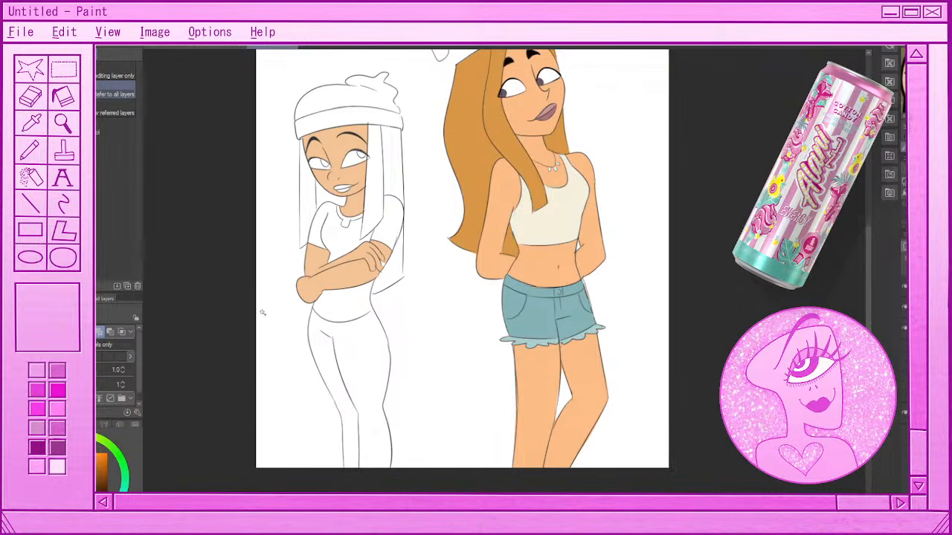
- Shift the hue to blue, select the beanie's folded brim, fill it with dark navy, and deselect
click(13, 113)
click(113, 54)
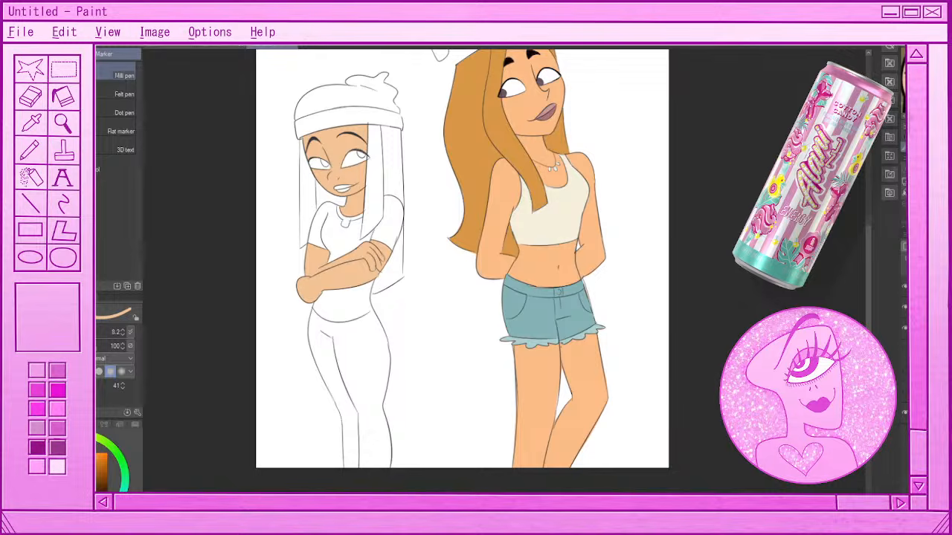
key(w)
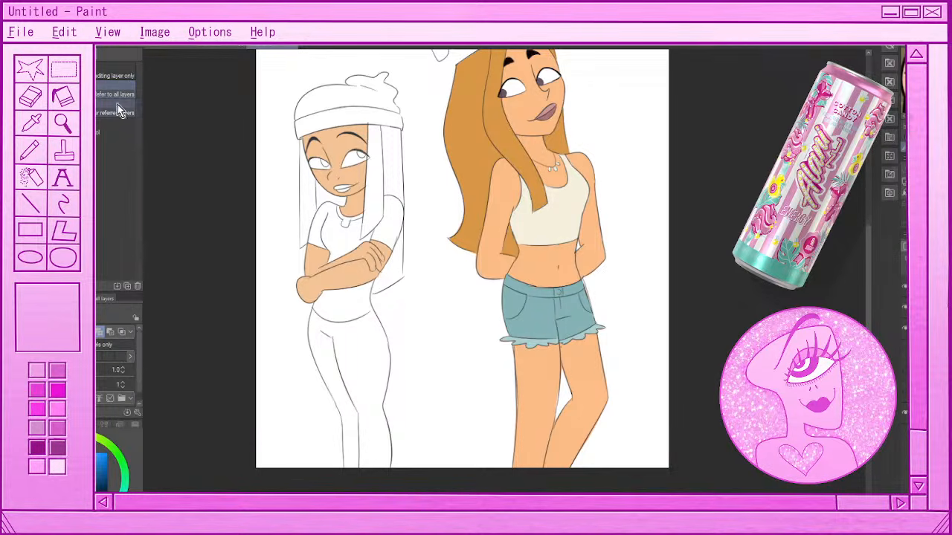
click(349, 121)
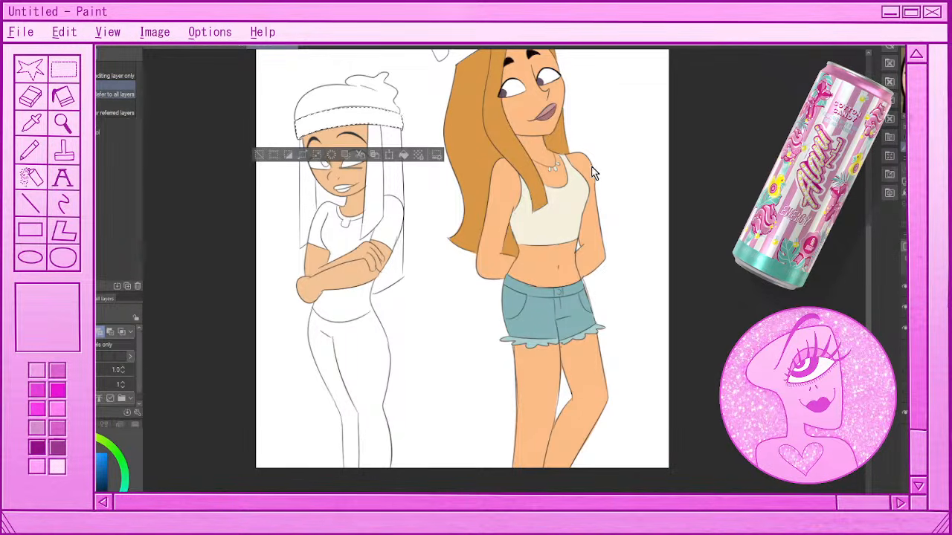
click(403, 156)
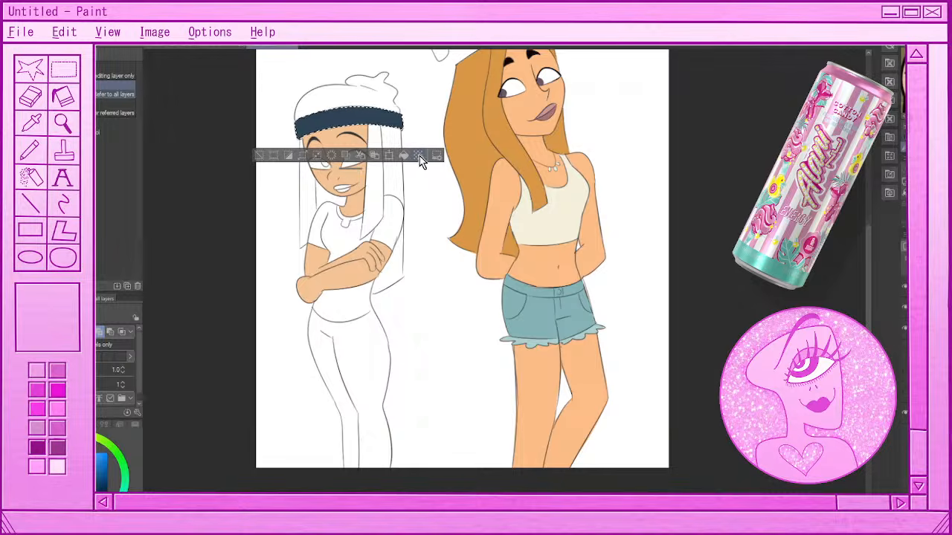
click(259, 156)
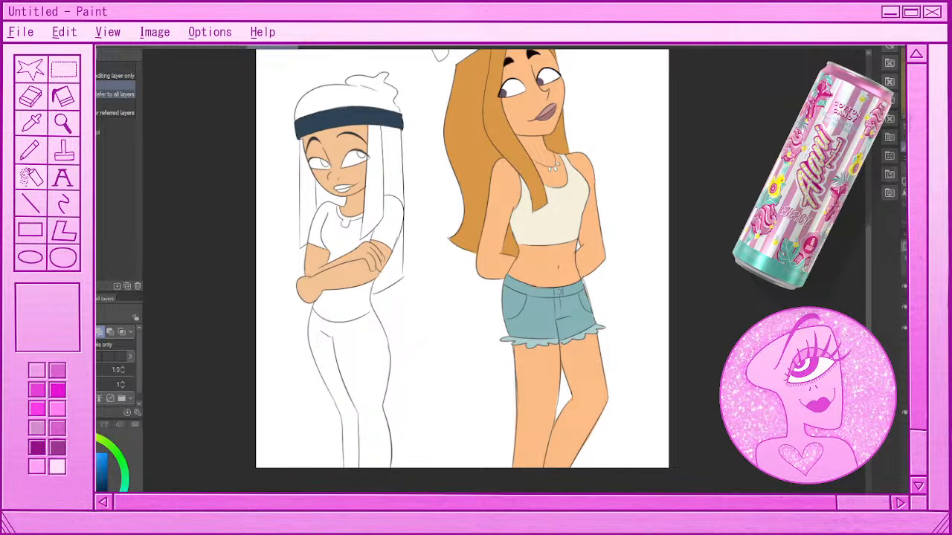
- Select the beanie's crown with its bunched top, fill it with a slightly lighter navy, and deselect
click(343, 95)
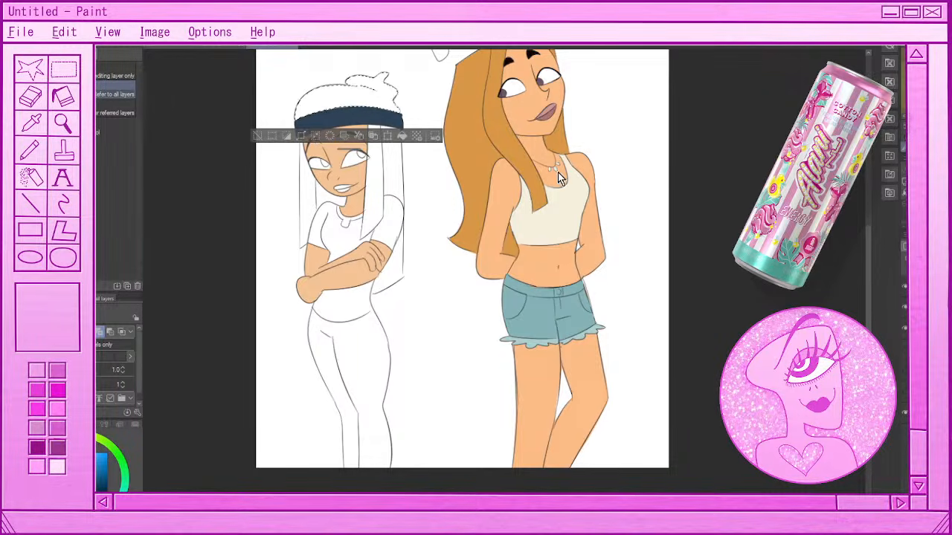
key(alt+BackSpace)
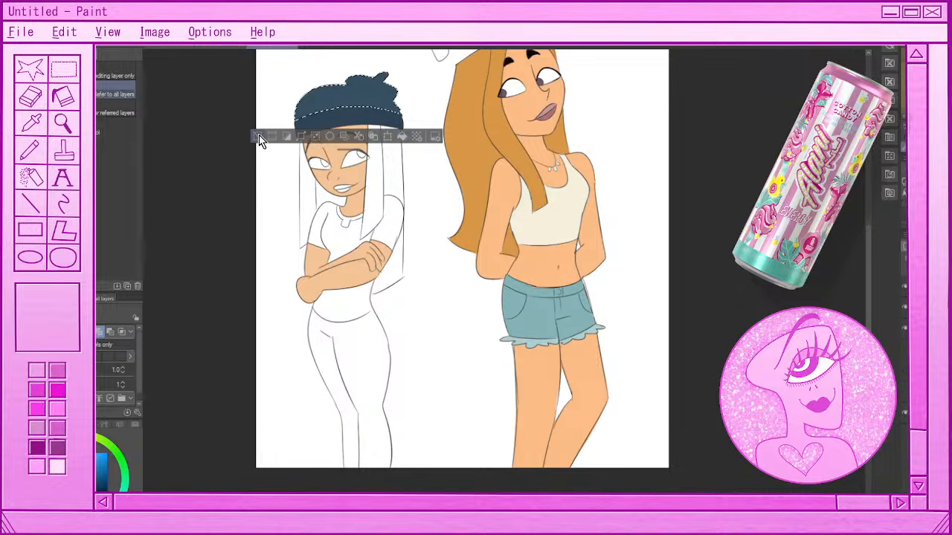
key(ctrl+d)
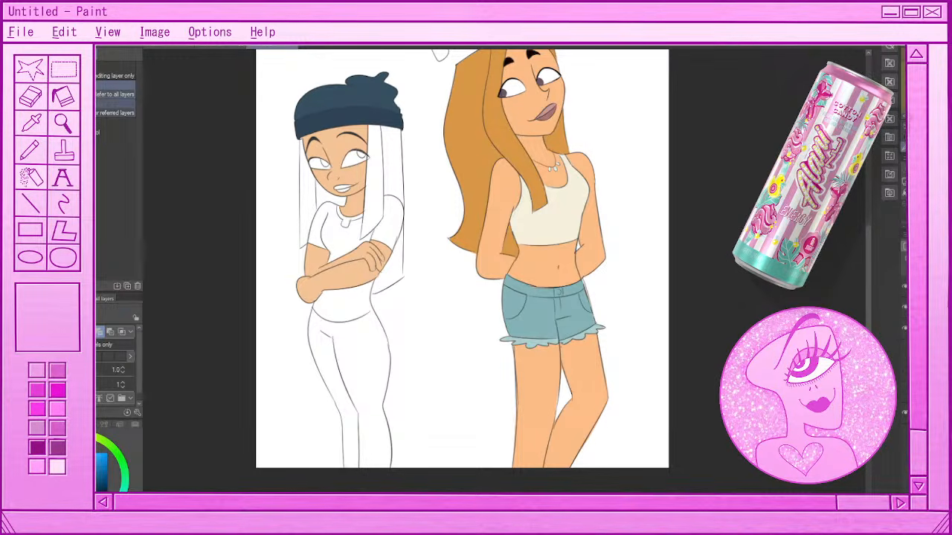
- Shift the hue to indigo, select all the beanie figure's hair sections, fill them with near-black, and deselect
key(p)
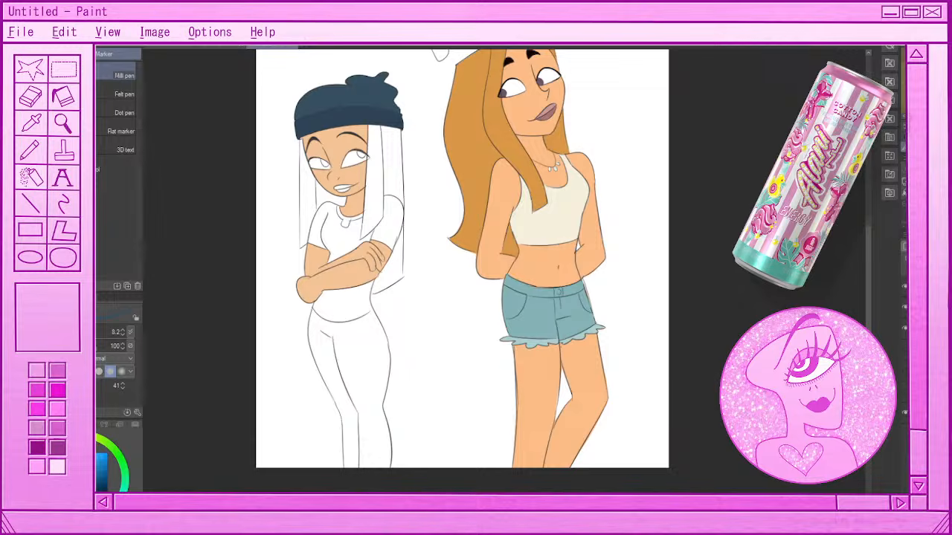
key(x)
key(g)
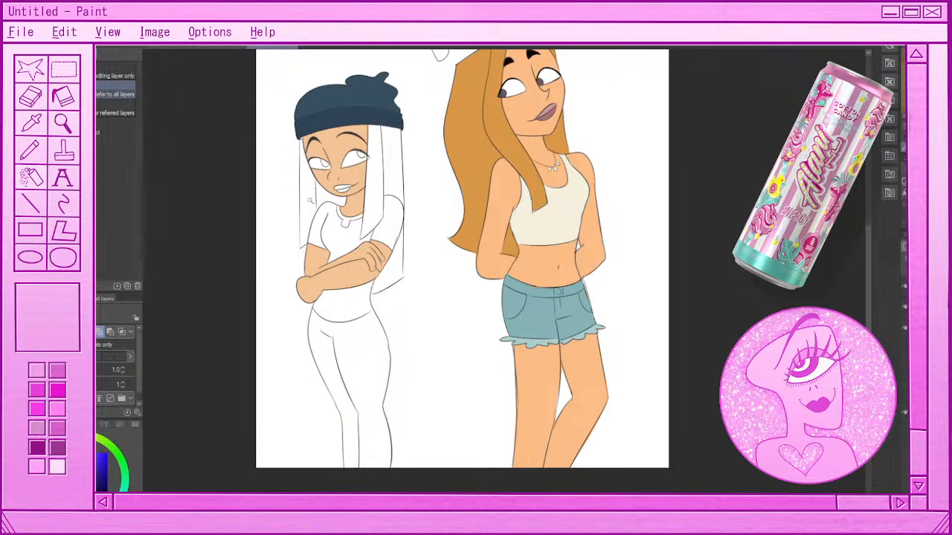
click(311, 200)
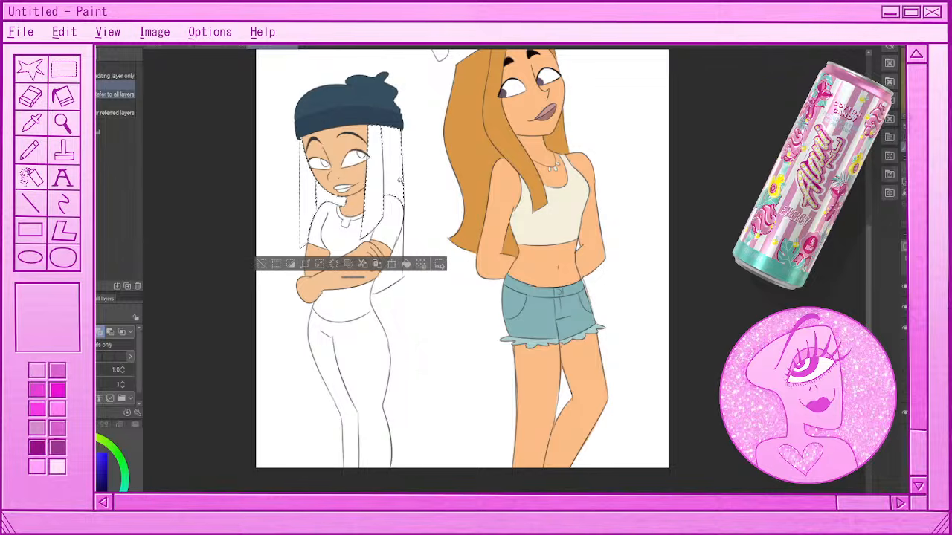
click(390, 281)
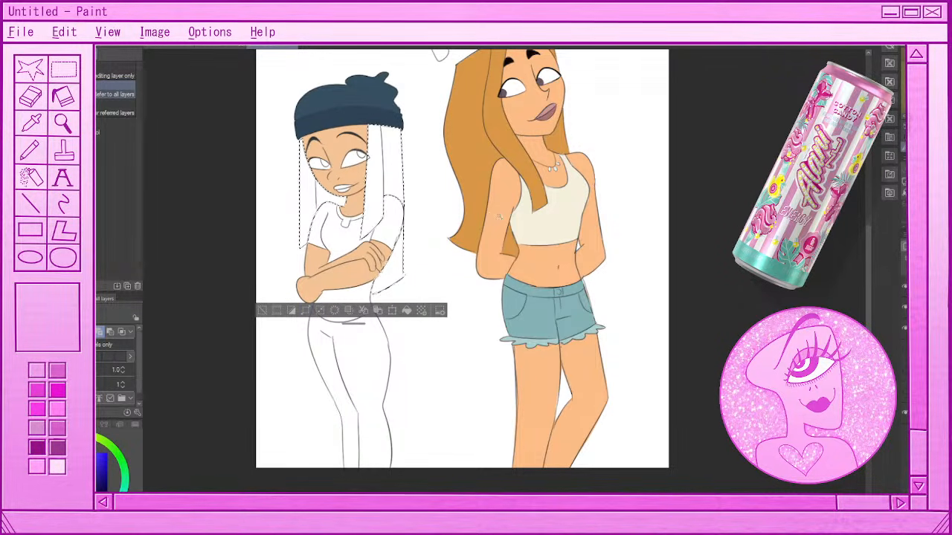
click(407, 310)
click(263, 310)
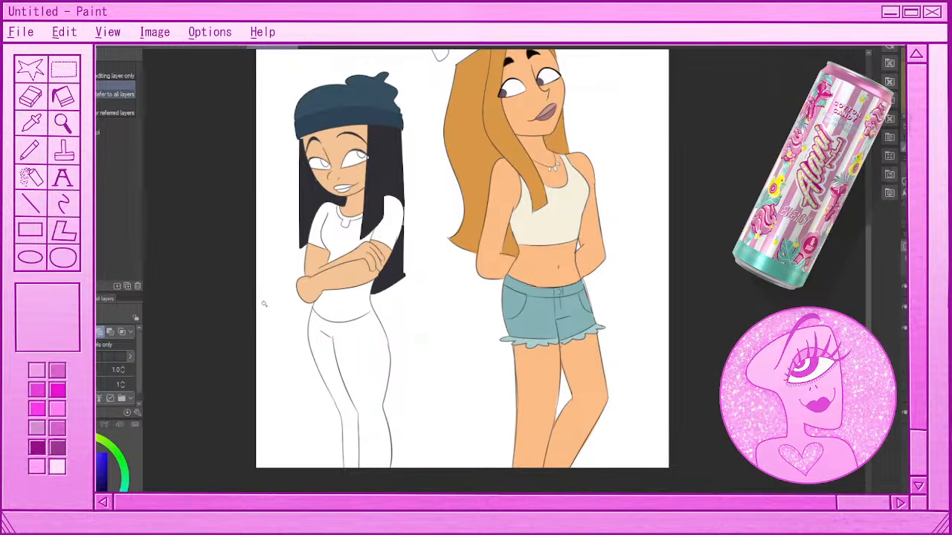
- Shift the hue to yellow, select the whites of the beanie figure's eyes, fill them with a very pale off-white, and deselect
scroll(264, 304, down, 2)
scroll(349, 156, up, 4)
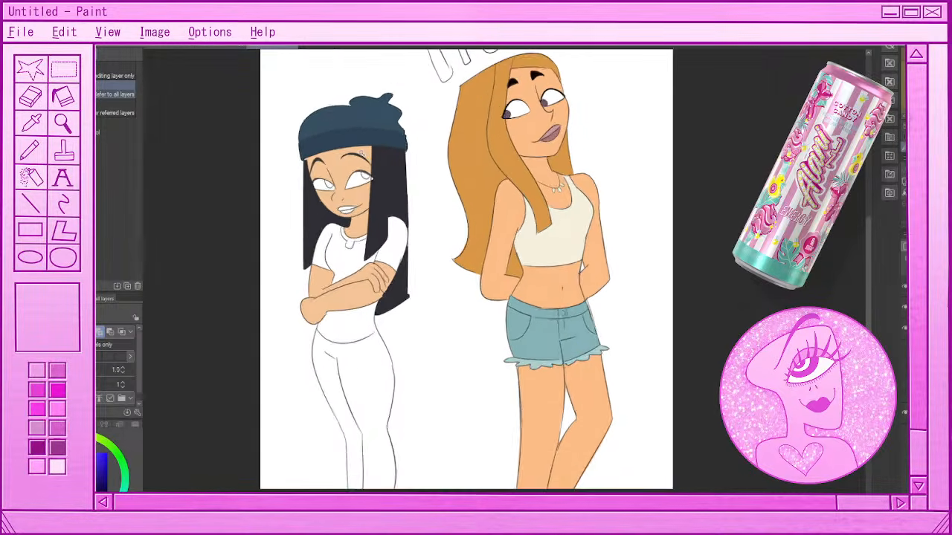
scroll(347, 152, up, 2)
key(p)
key(p)
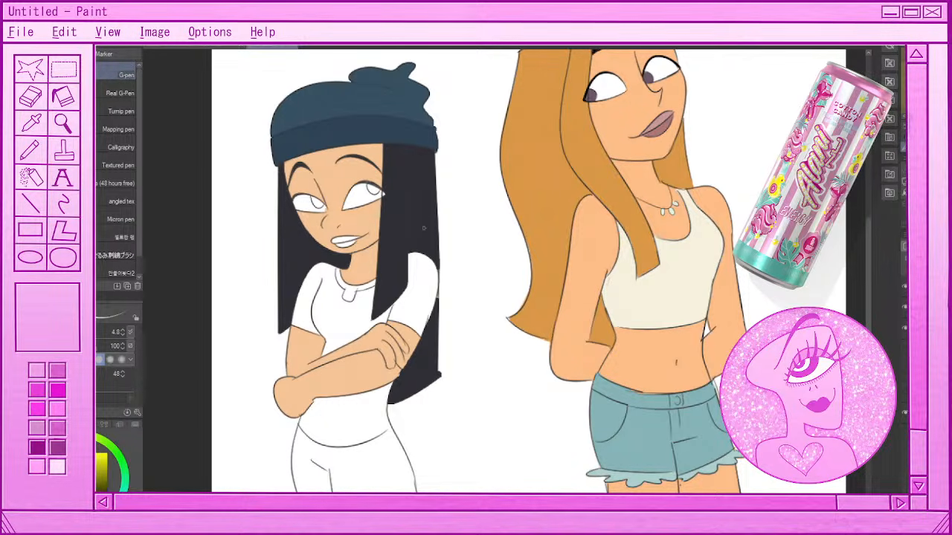
key(k)
key(w)
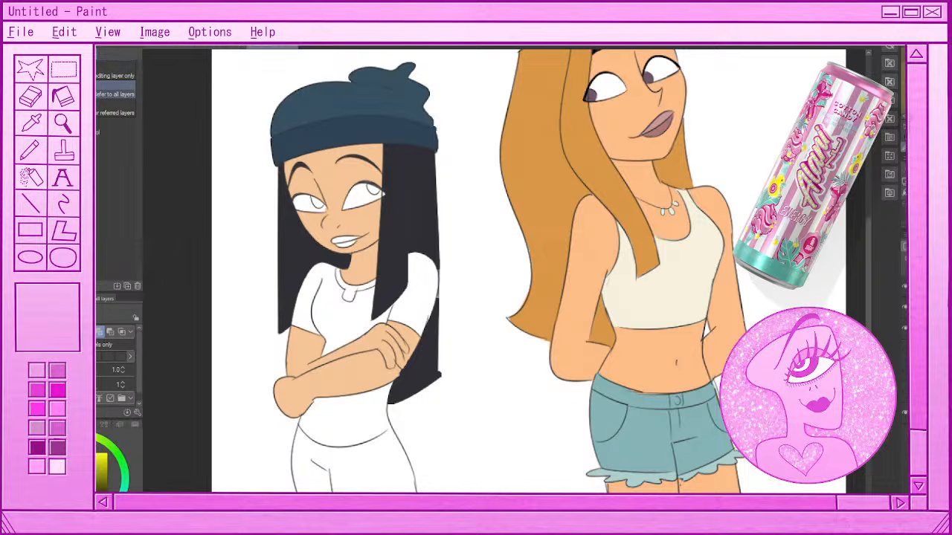
click(316, 202)
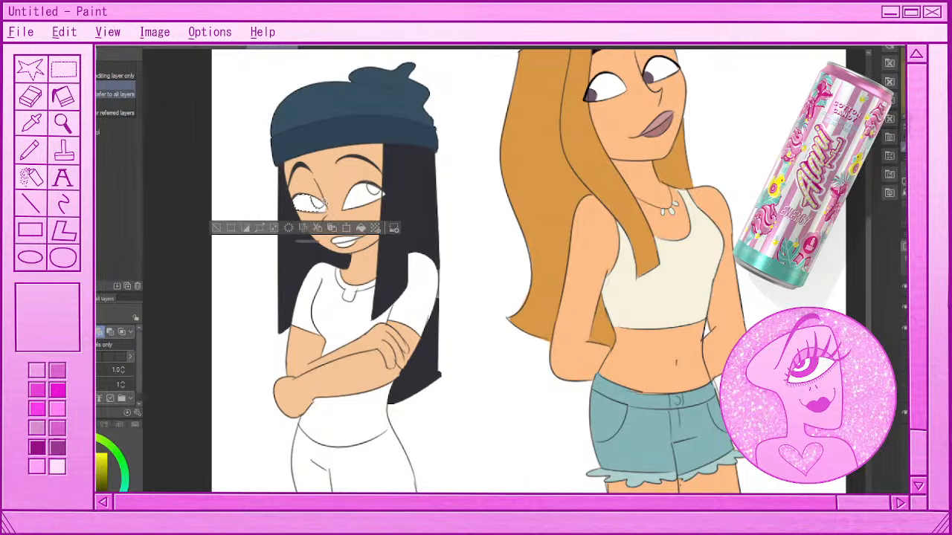
shift+click(362, 195)
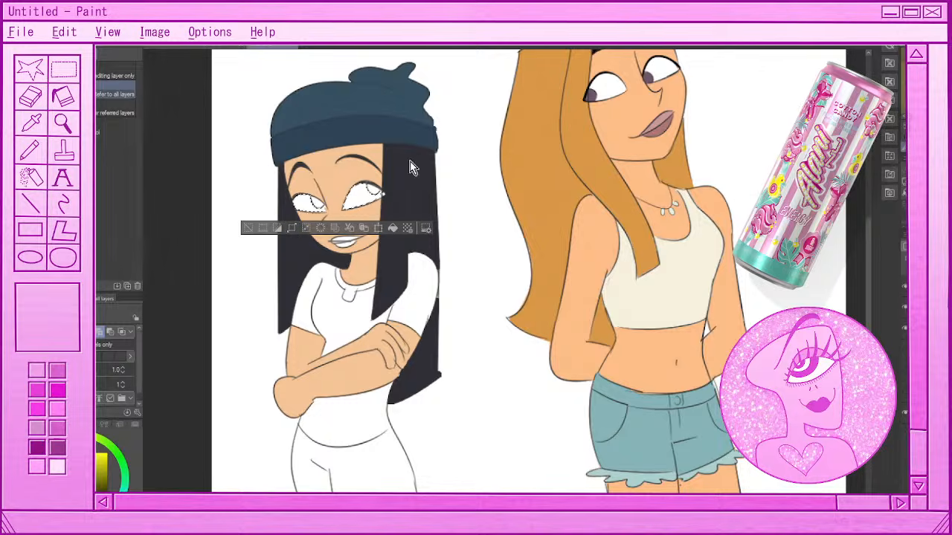
click(247, 229)
- Sample the iris colour from the orange-toned figure, fill the beanie figure's irises with a very dark purple shade, and deselect
click(20, 161)
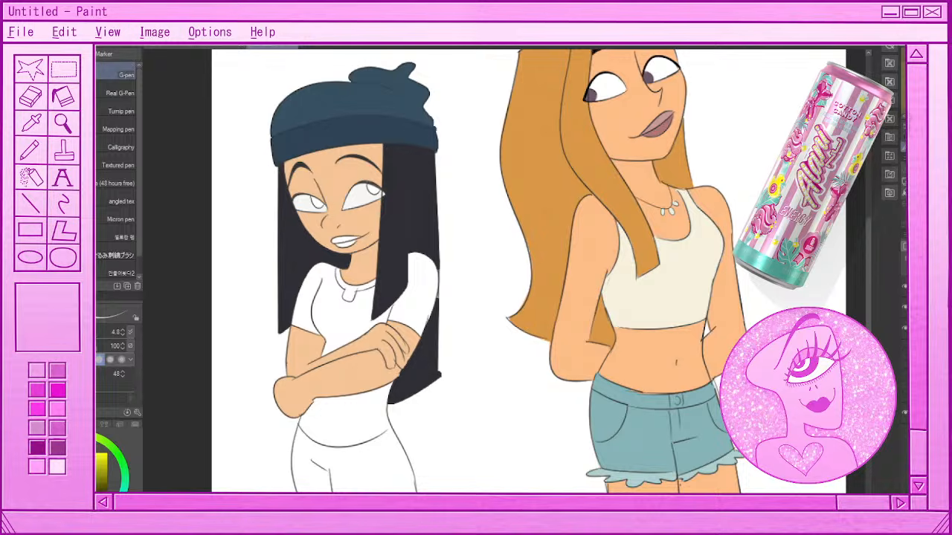
alt+click(592, 95)
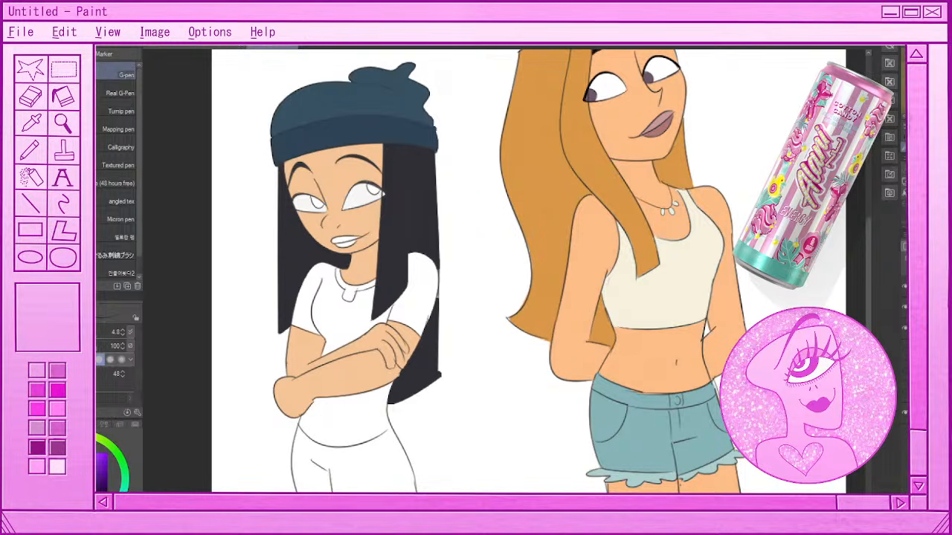
click(21, 134)
click(318, 203)
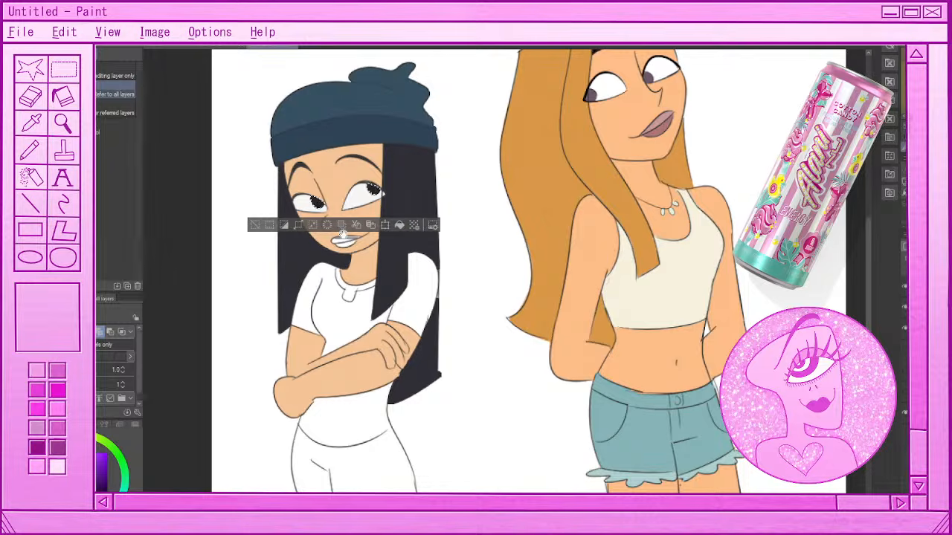
click(261, 224)
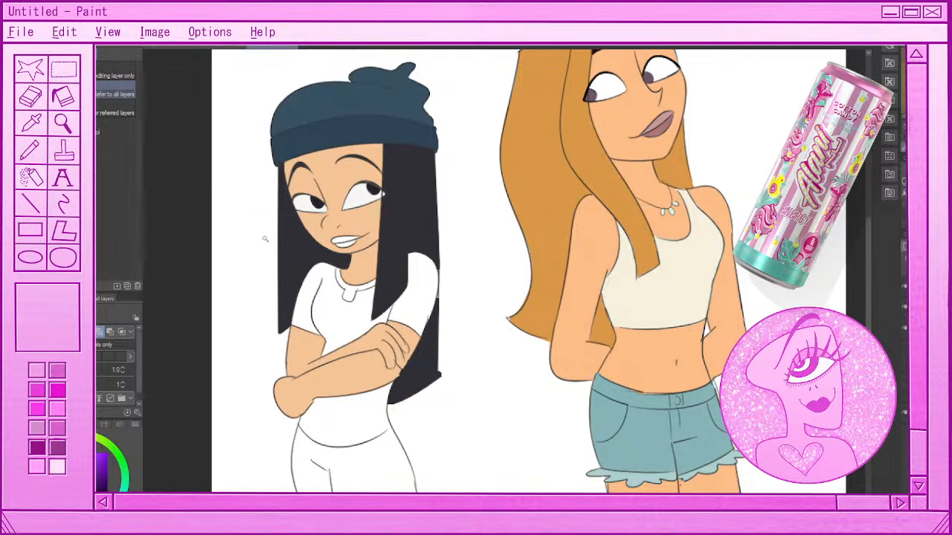
- Paint over the beanie figure's open mouth with the G-pen, giving her closed lips in a muted brownish pink
scroll(469, 199, down, 2)
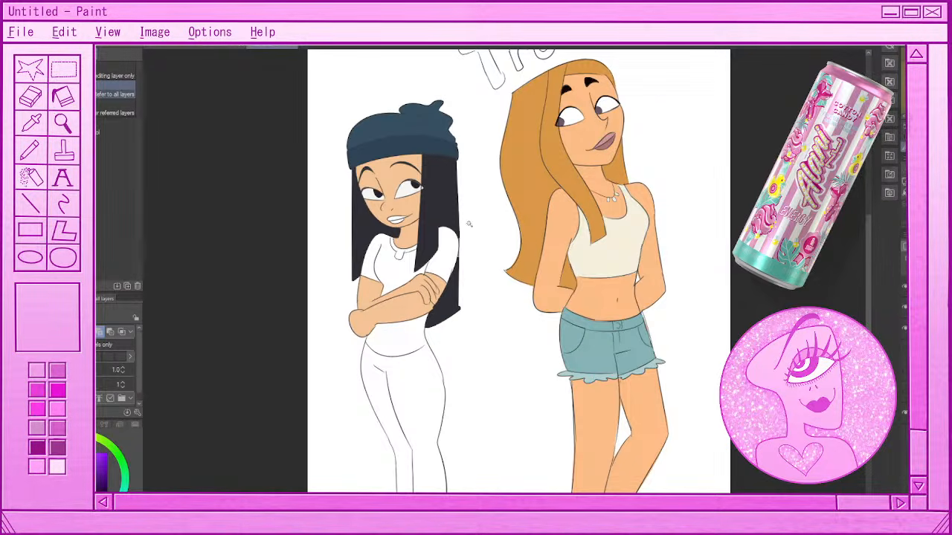
scroll(468, 214, up, 3)
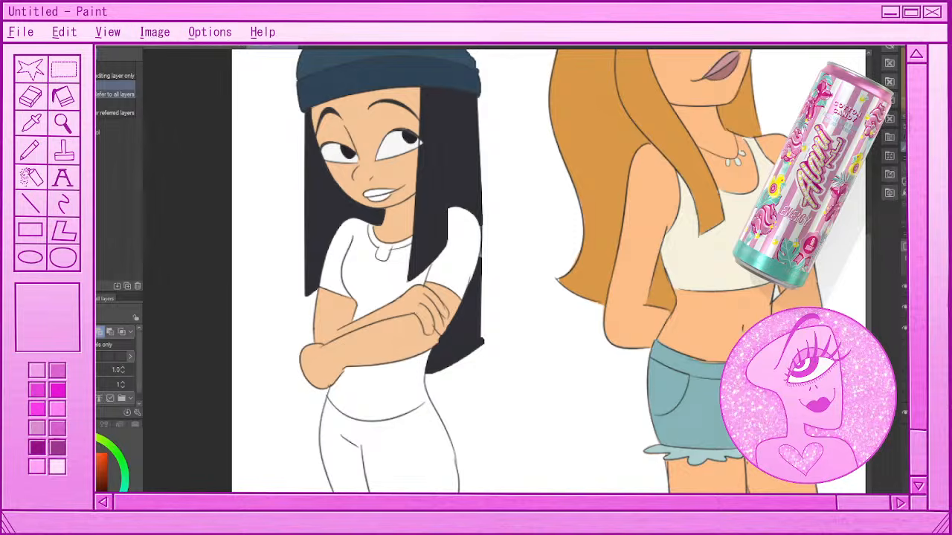
key(p)
drag(366, 196, 383, 193)
key(ctrl+z)
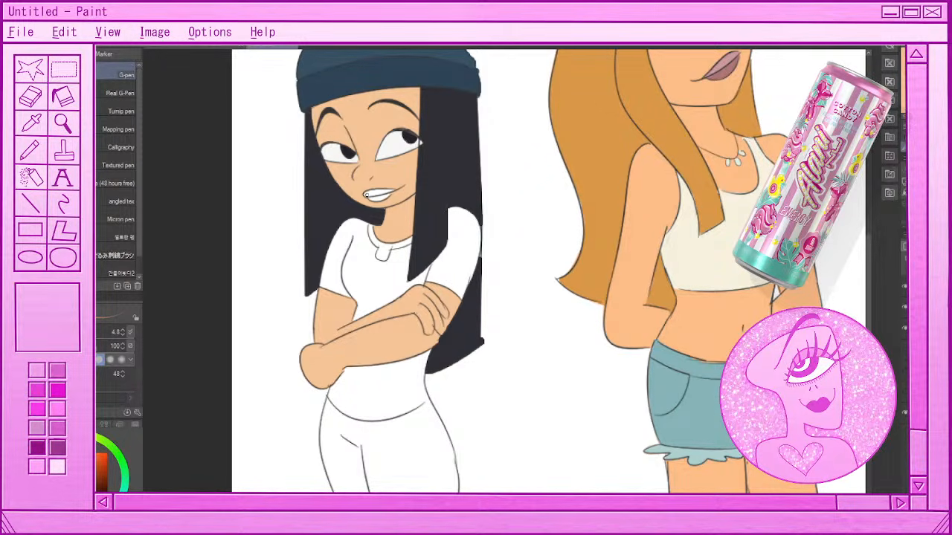
drag(366, 194, 394, 188)
mouse_move(367, 200)
mouse_down()
mouse_move(392, 192)
mouse_move(373, 200)
mouse_up()
scroll(402, 279, down, 2)
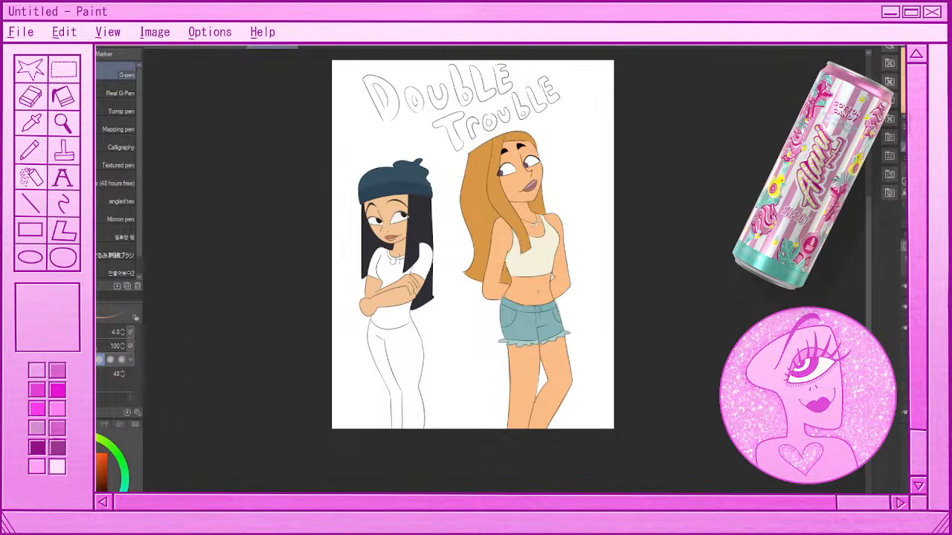
scroll(422, 298, down, 1)
scroll(422, 297, up, 2)
scroll(422, 291, up, 1)
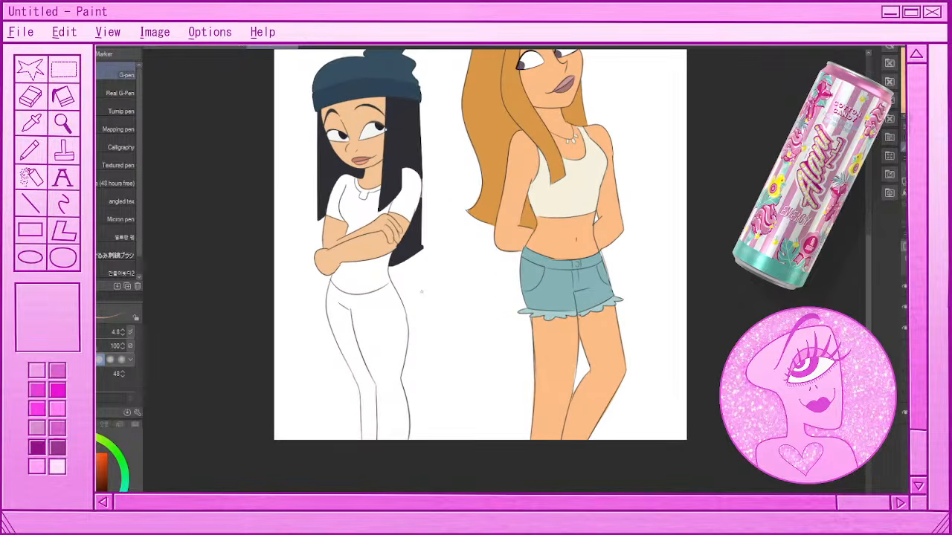
scroll(376, 270, up, 1)
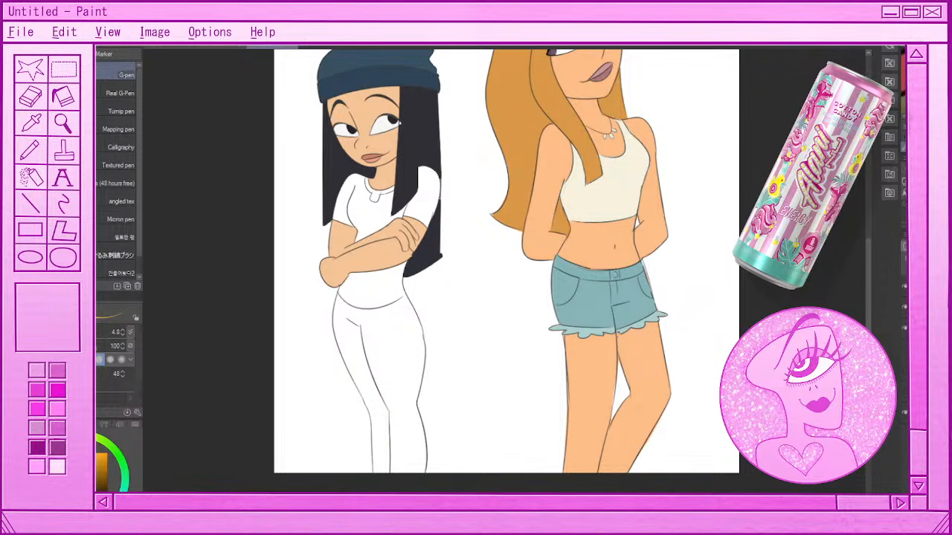
drag(364, 215, 363, 234)
key(ctrl+z)
drag(357, 241, 389, 226)
key(ctrl+z)
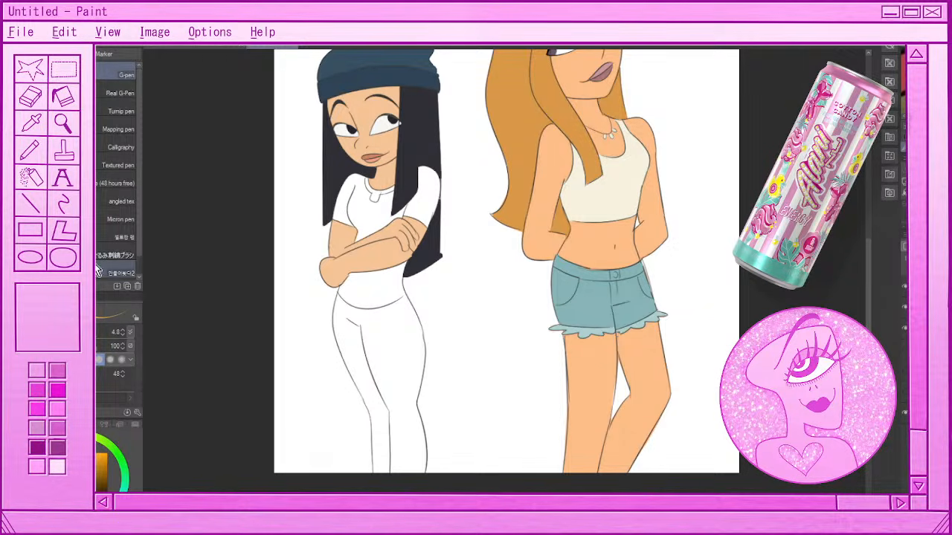
- Select the beanie figure's sleeves and upper shirt without the collar, fill them with golden yellow, and deselect
key(g)
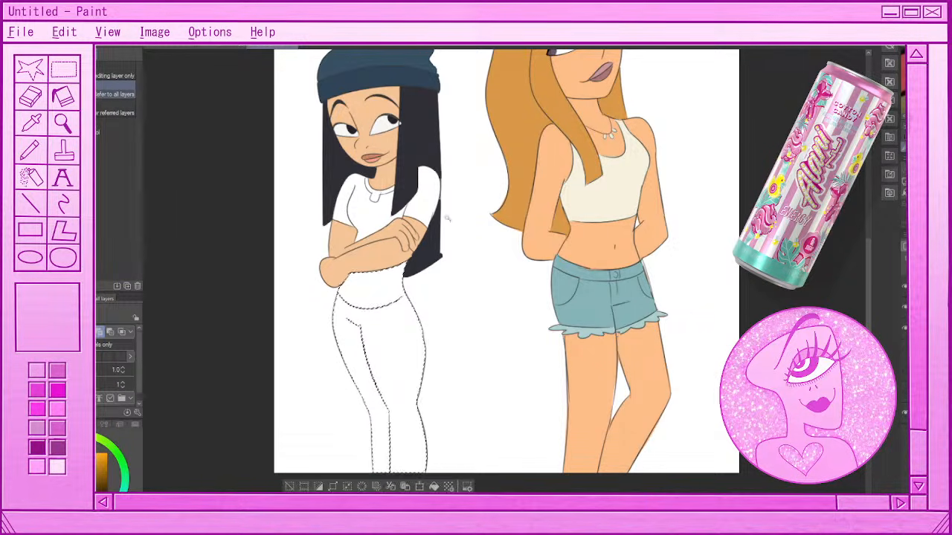
click(371, 223)
click(418, 209)
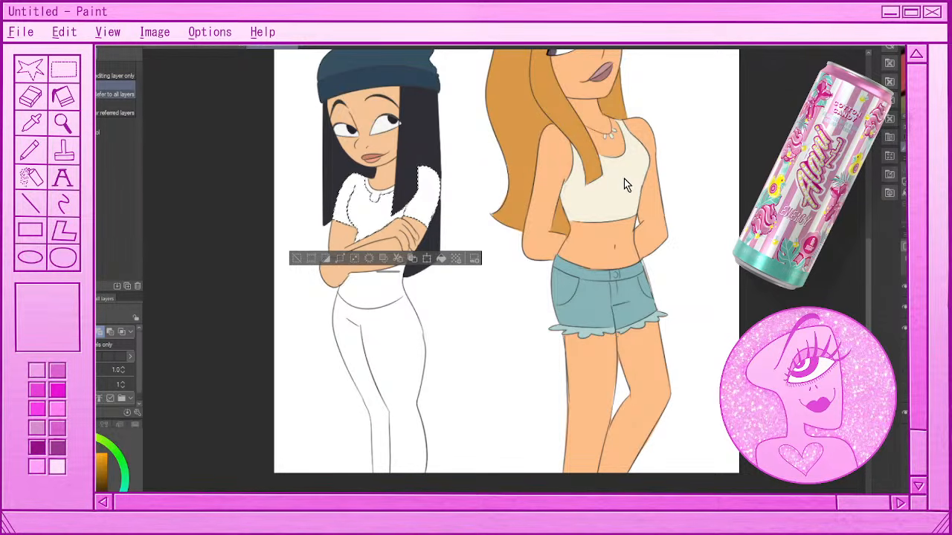
click(441, 259)
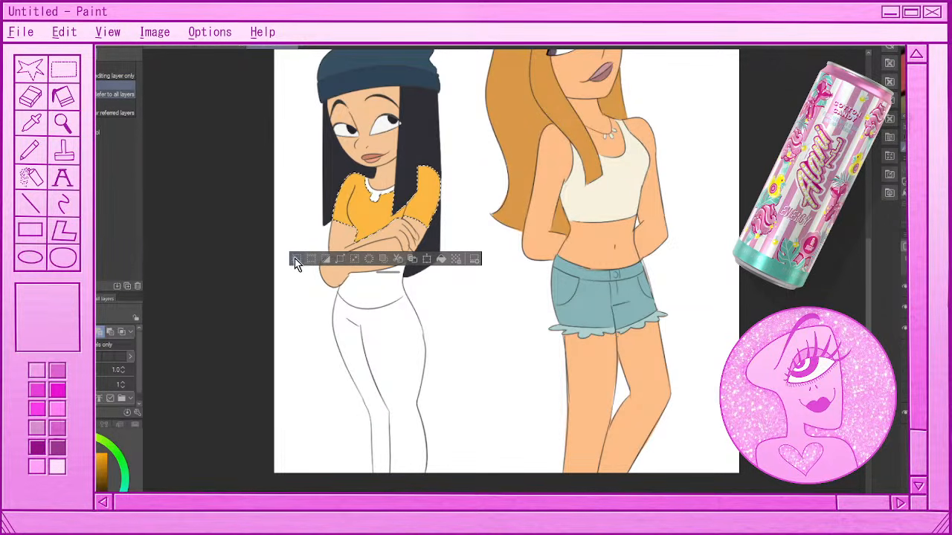
click(296, 258)
- Close the gap in the waistline with the pen, fill the shirt section below the crossed arms with golden yellow, and deselect
key(p)
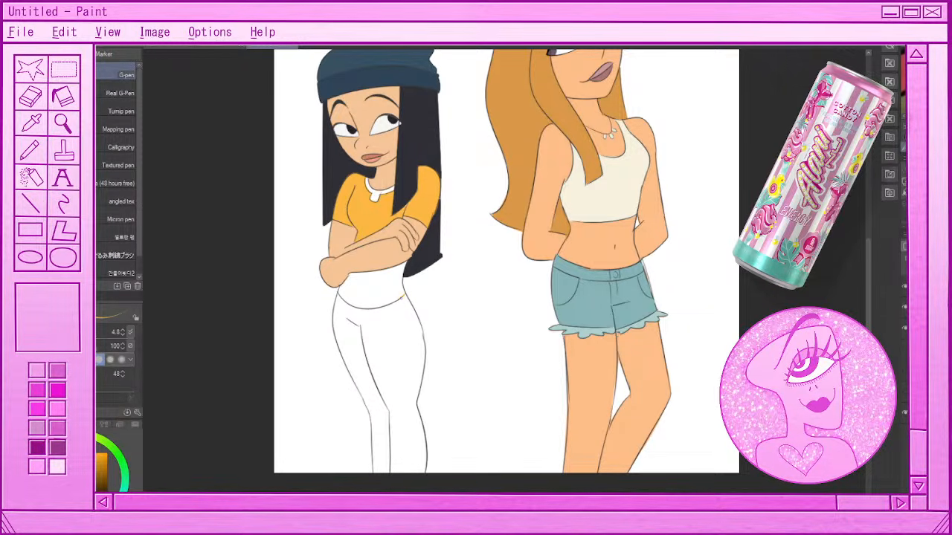
key(w)
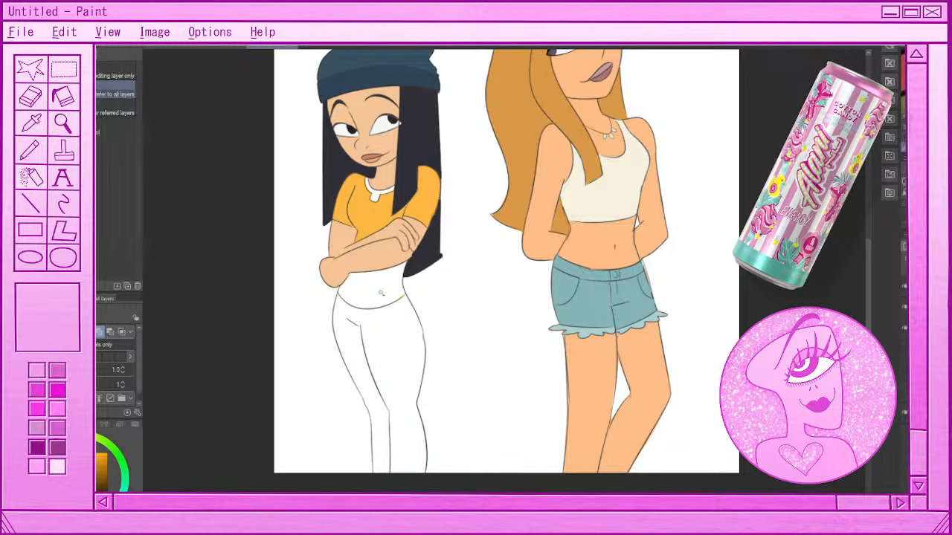
click(382, 292)
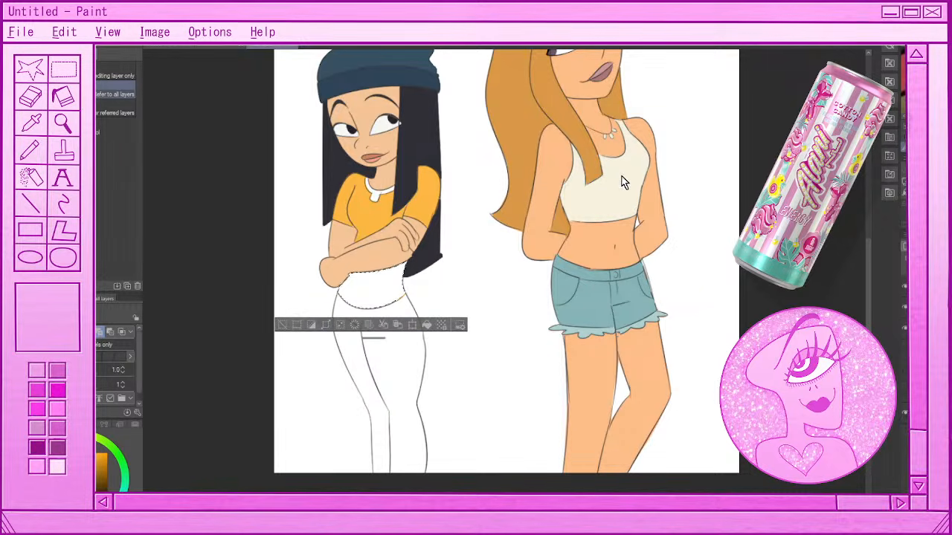
click(427, 326)
click(283, 326)
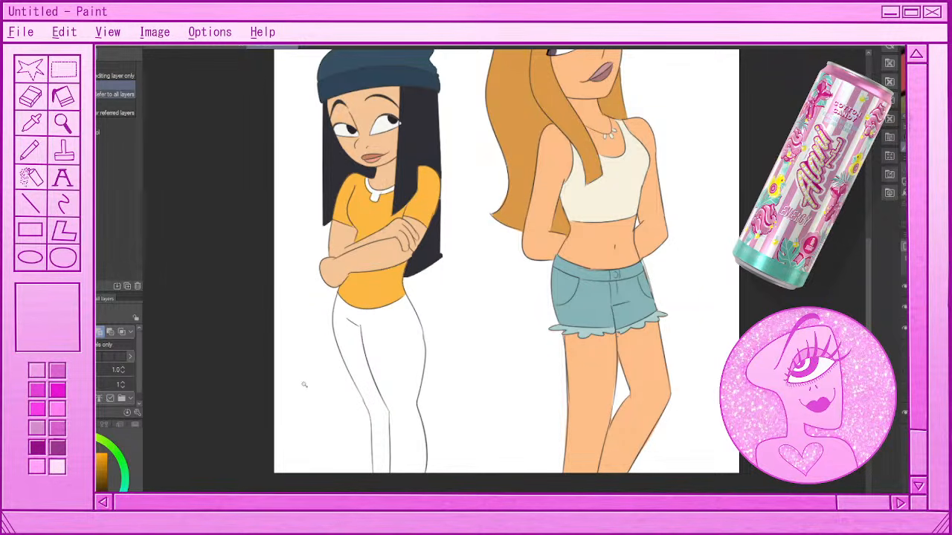
- Shift the hue to green, select the shirt's collar, fill it with medium green, and deselect
click(902, 106)
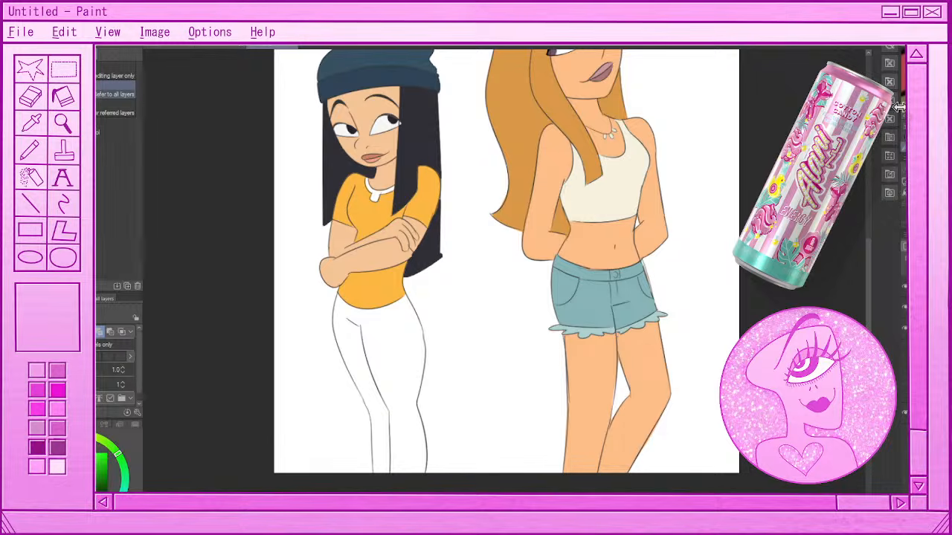
click(378, 197)
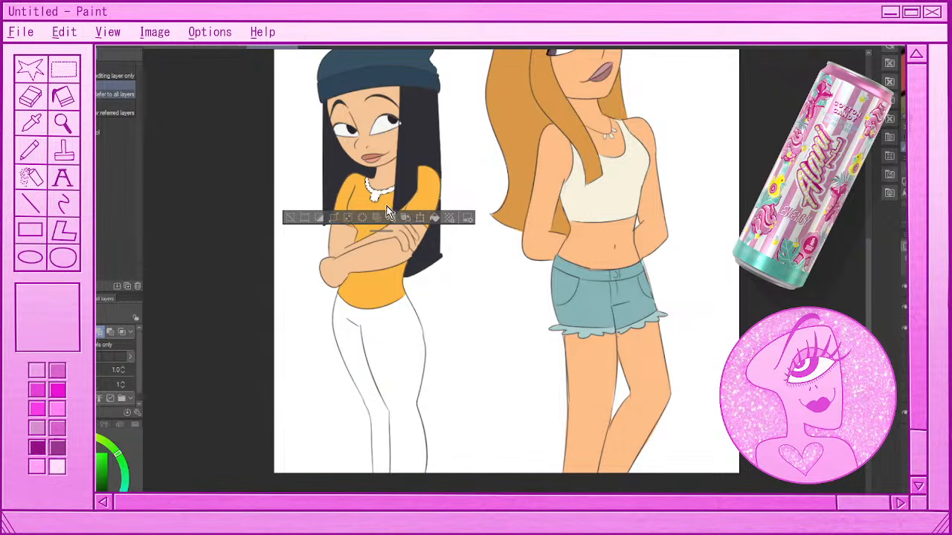
click(432, 219)
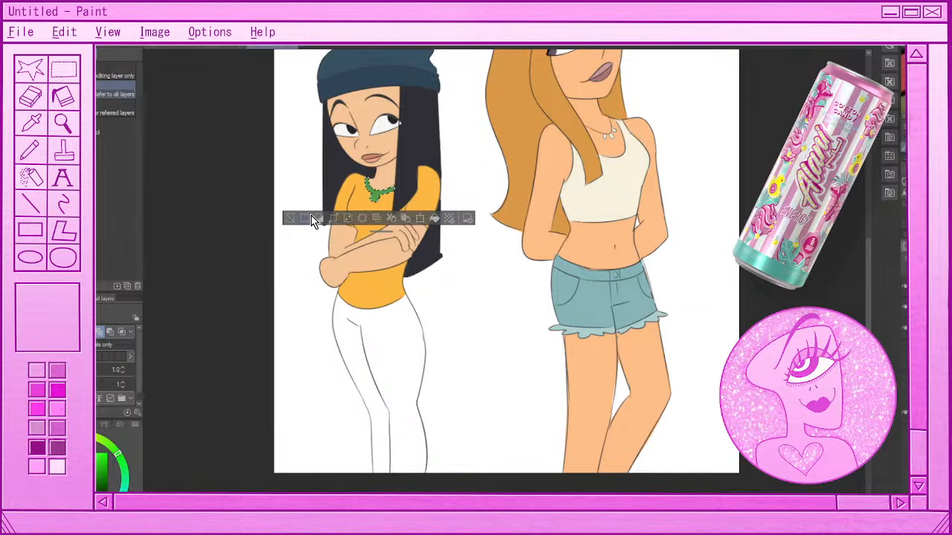
click(290, 217)
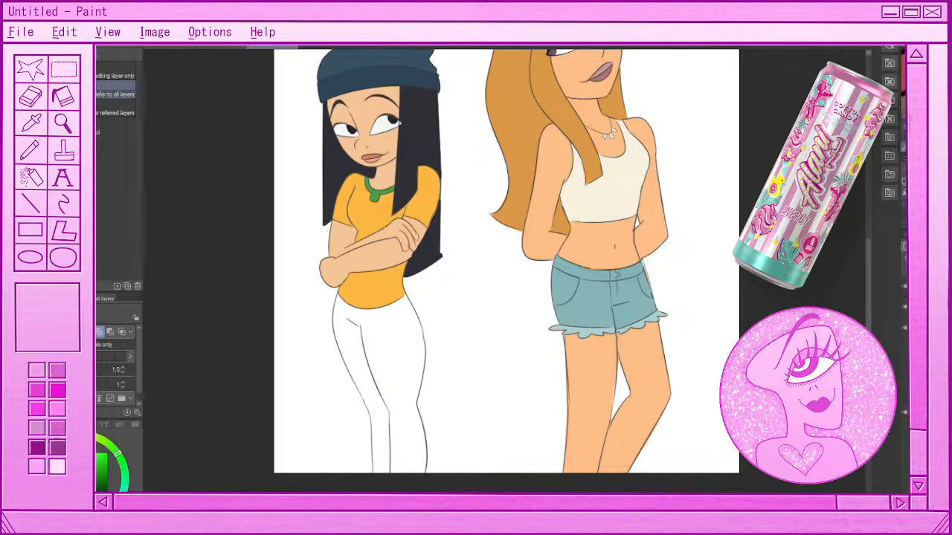
- Review the whole drawing, look at the softball player canvas with its reference photo, and return to the Double Trouble drawing
key(p)
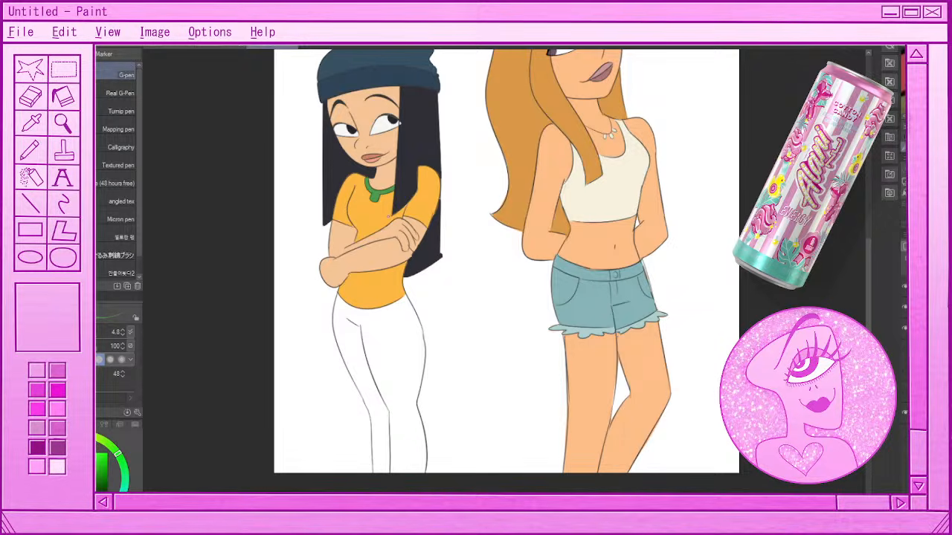
scroll(441, 334, down, 4)
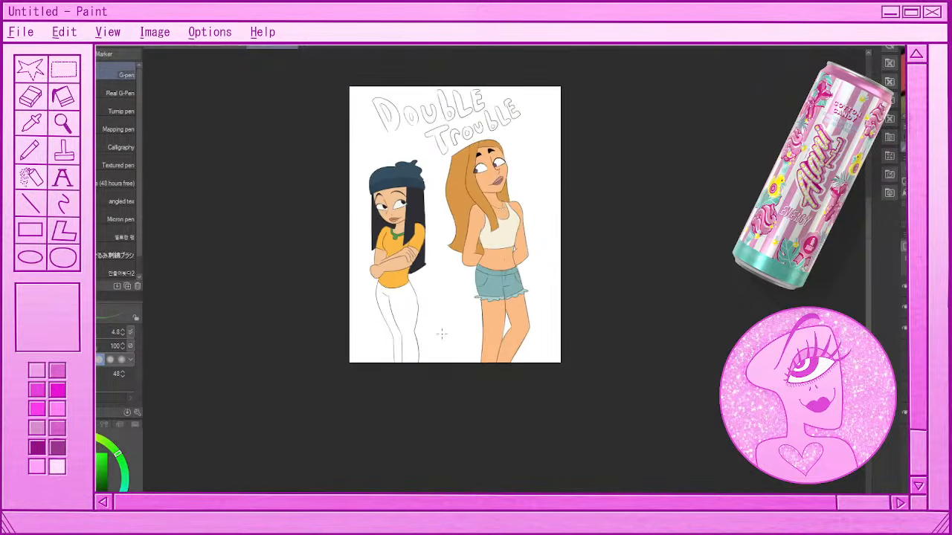
scroll(448, 205, up, 3)
scroll(447, 205, down, 3)
scroll(449, 137, up, 3)
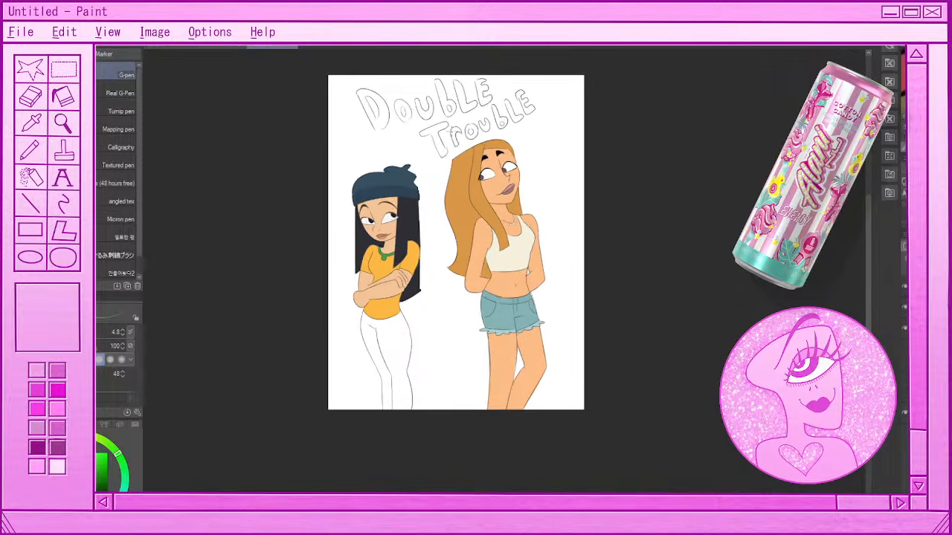
scroll(448, 171, up, 1)
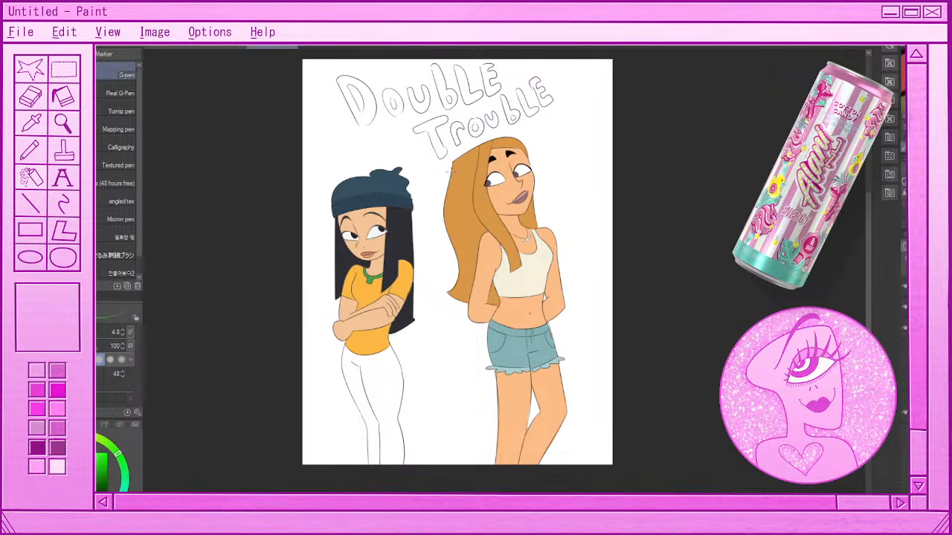
click(221, 48)
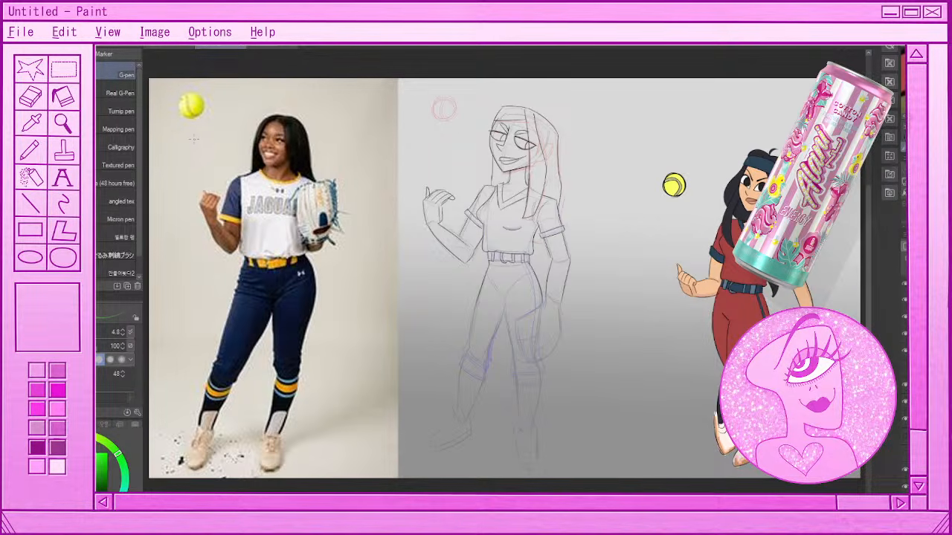
click(156, 54)
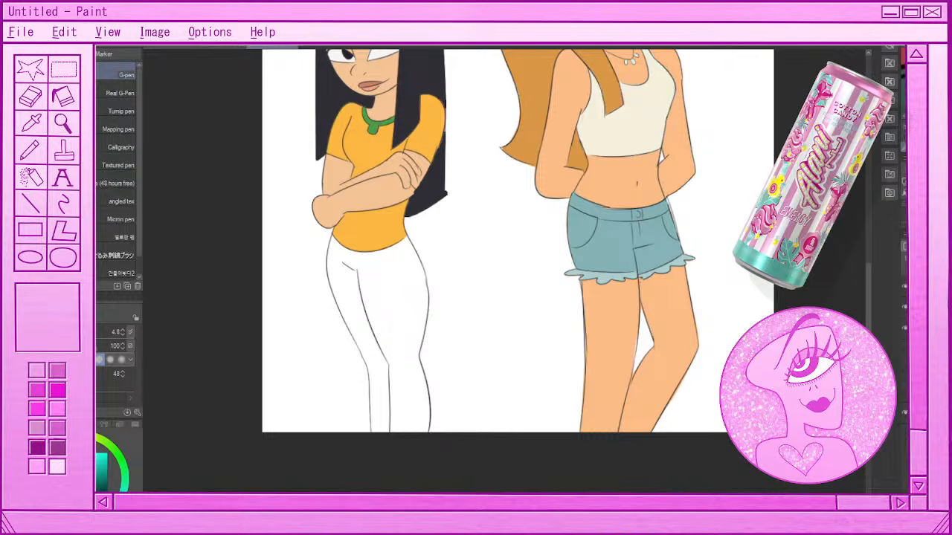
- Select the beanie figure's trousers, fill them with dark teal green, and deselect
key(w)
click(411, 300)
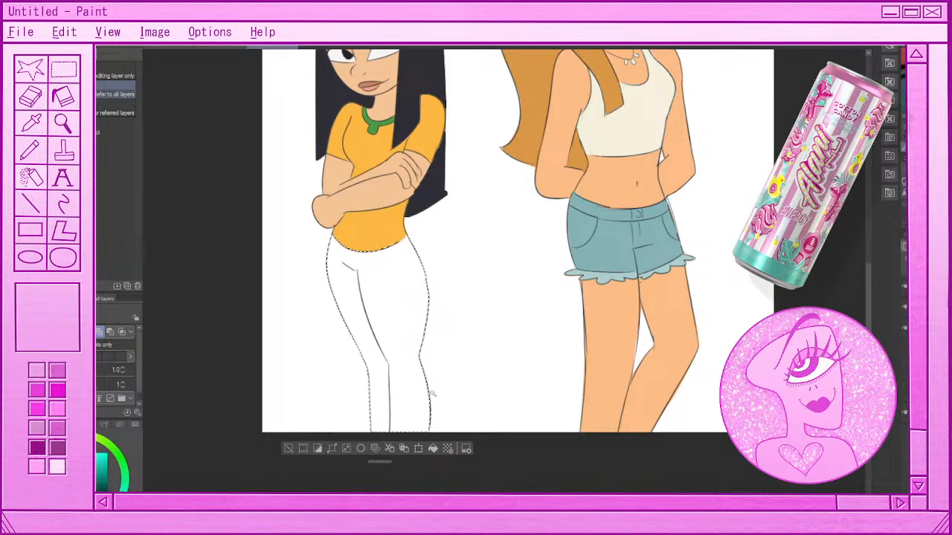
click(433, 449)
click(306, 449)
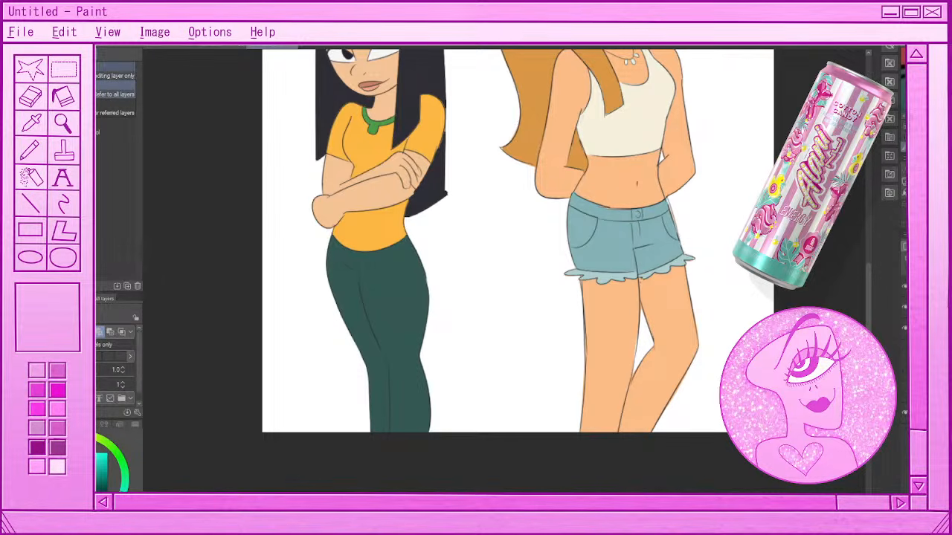
- Sample a colour from the crossed arms, set the pen size to 3.0, and draw a curved band line across the shirt above its hem
key(p)
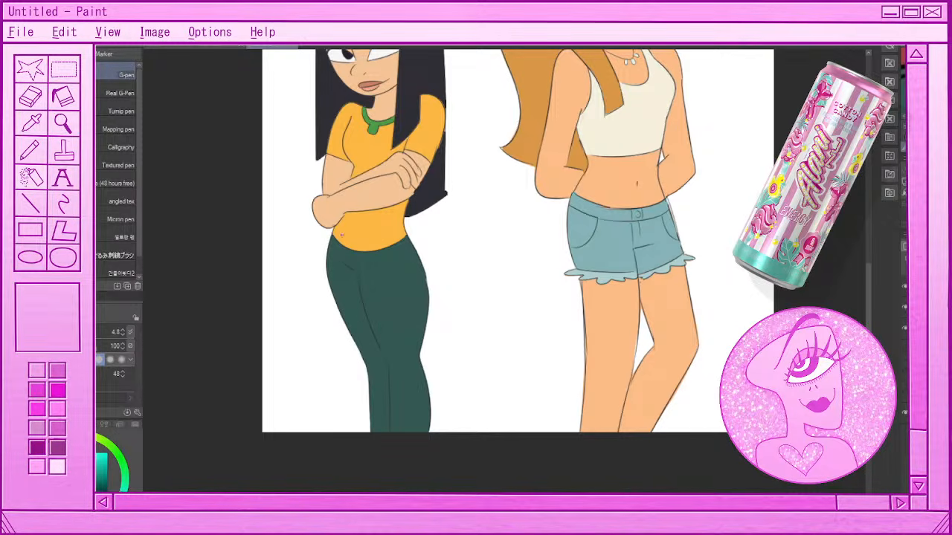
click(119, 456)
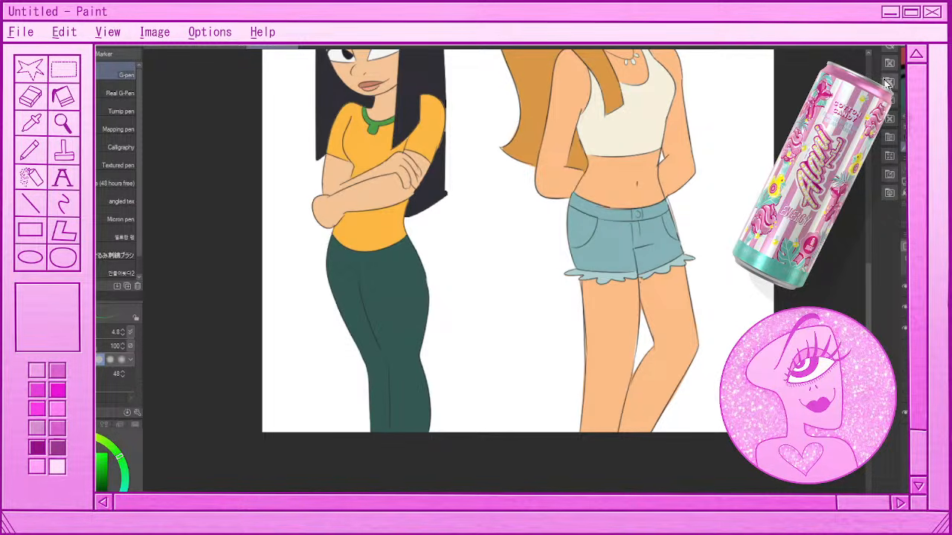
alt+click(369, 186)
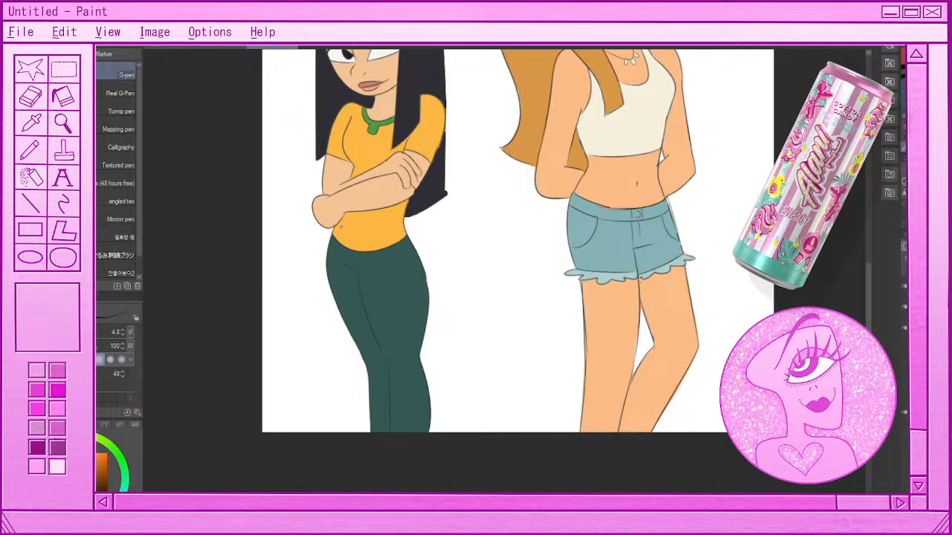
drag(340, 224, 390, 230)
key(ctrl+z)
click(123, 334)
click(124, 335)
mouse_move(340, 229)
mouse_down()
mouse_move(376, 236)
mouse_move(352, 236)
mouse_move(405, 224)
mouse_up()
key(ctrl+z)
key(ctrl+z)
key(ctrl+z)
key(ctrl+z)
key(ctrl+z)
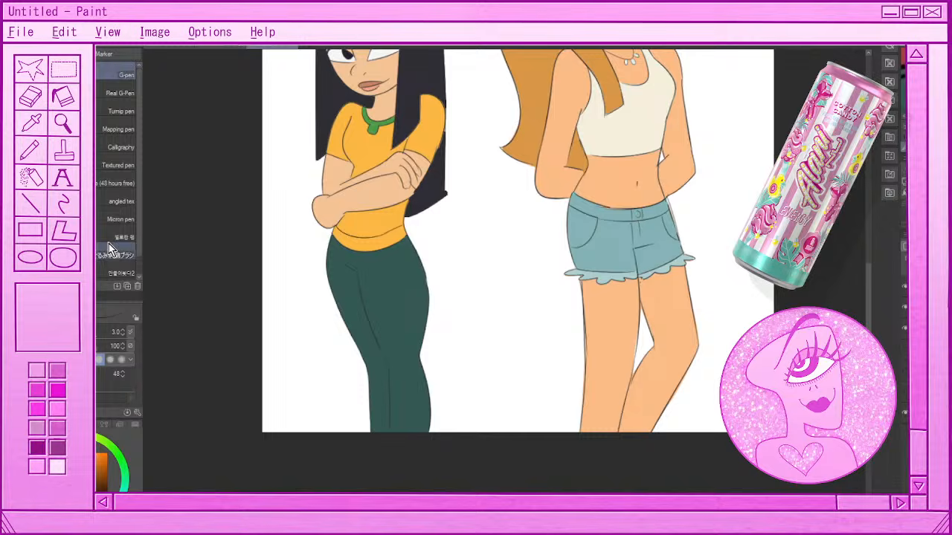
- Select the band along the shirt's hem, fill it with the collar's green, and deselect
key(w)
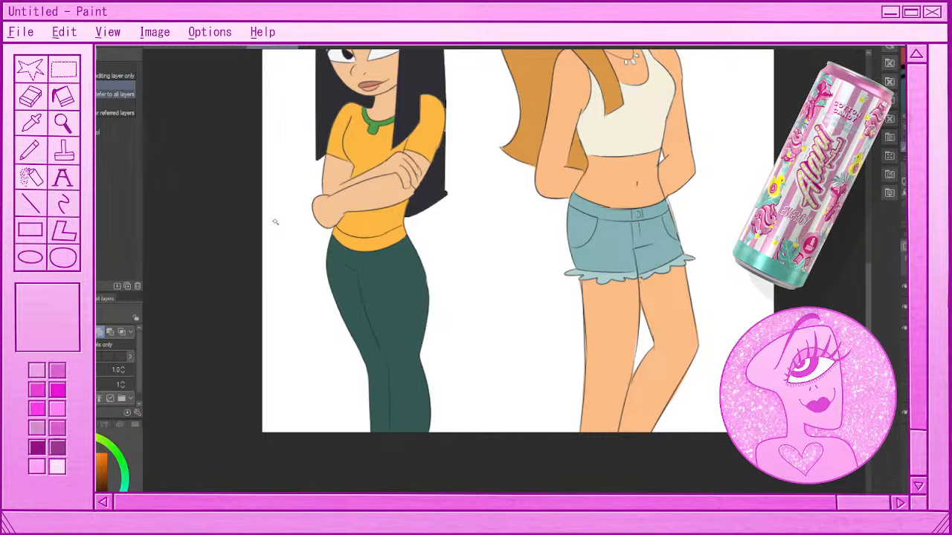
click(402, 238)
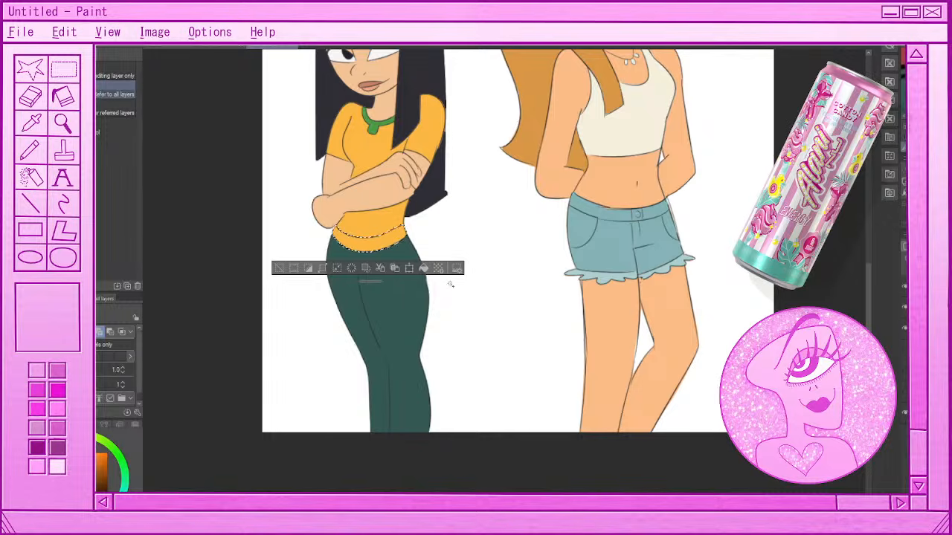
click(423, 267)
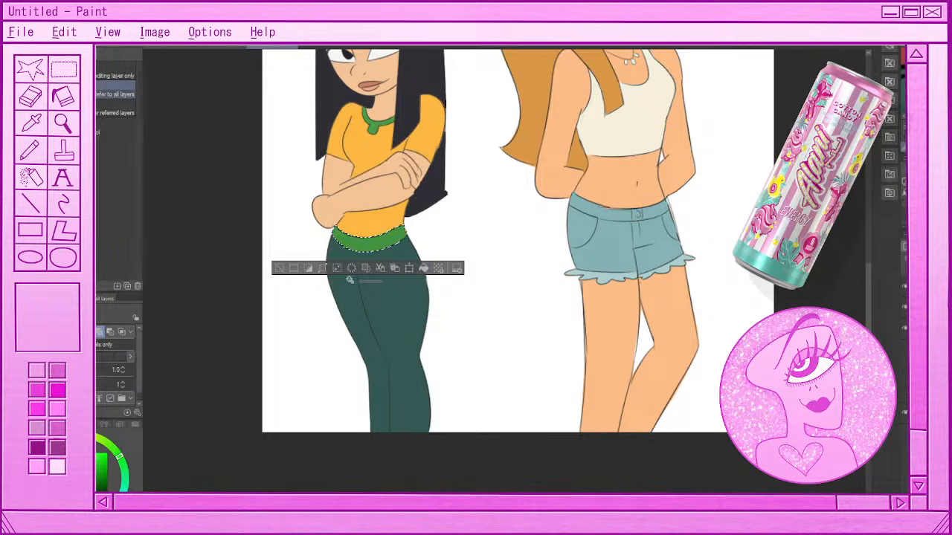
click(280, 269)
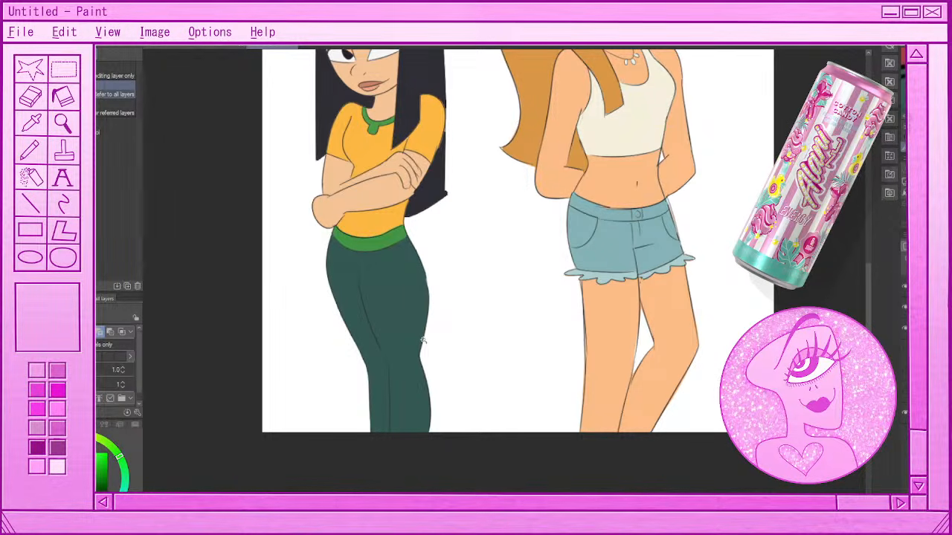
scroll(423, 340, down, 4)
scroll(428, 176, up, 3)
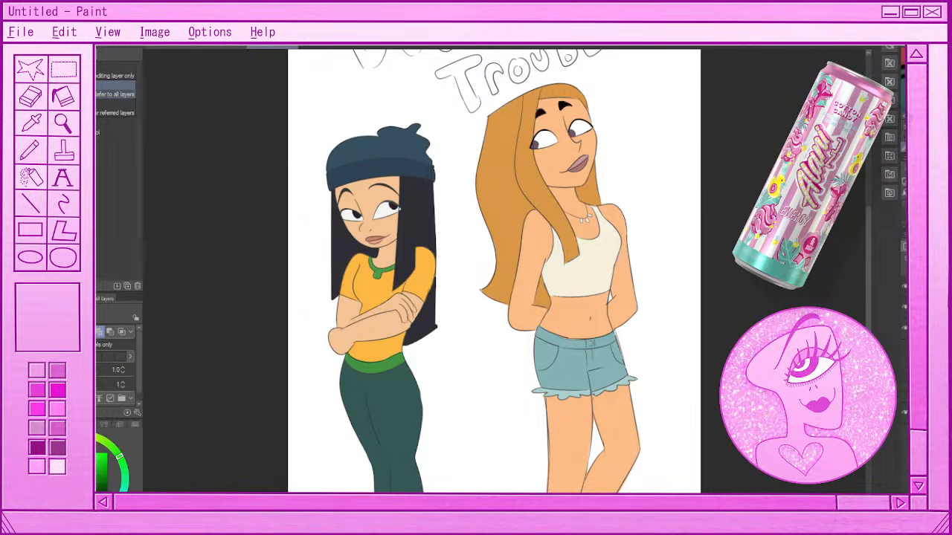
- Sample the yellow of the beanie figure's shirt for the pen and check the whole drawing
key(i)
click(366, 286)
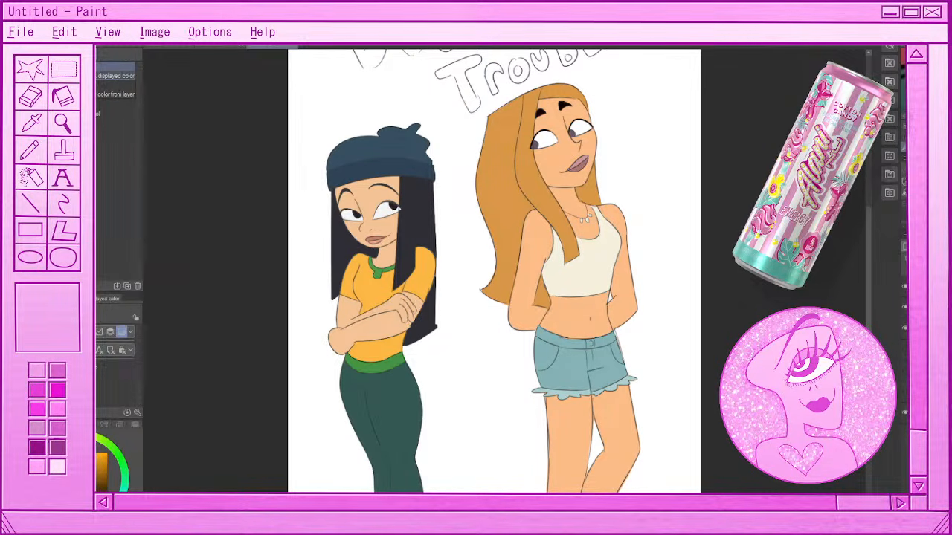
key(p)
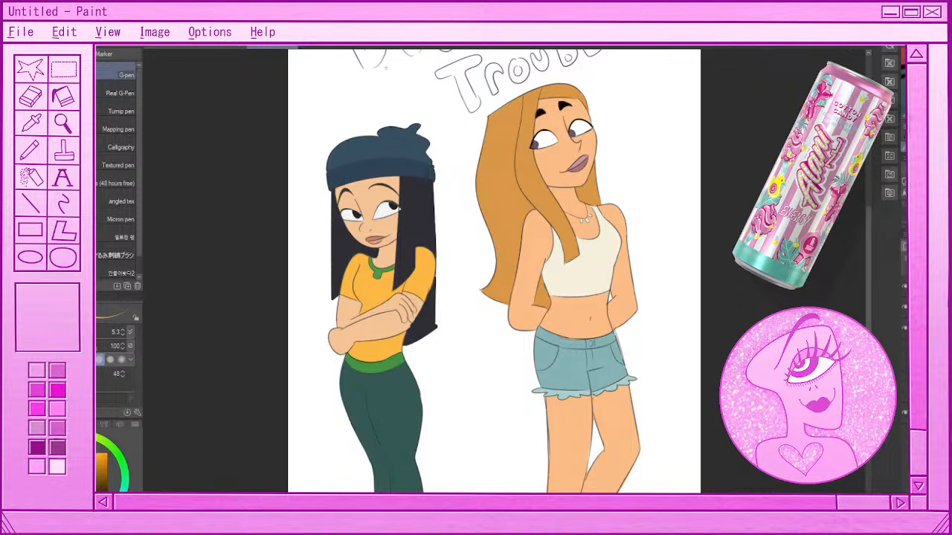
scroll(494, 361, down, 8)
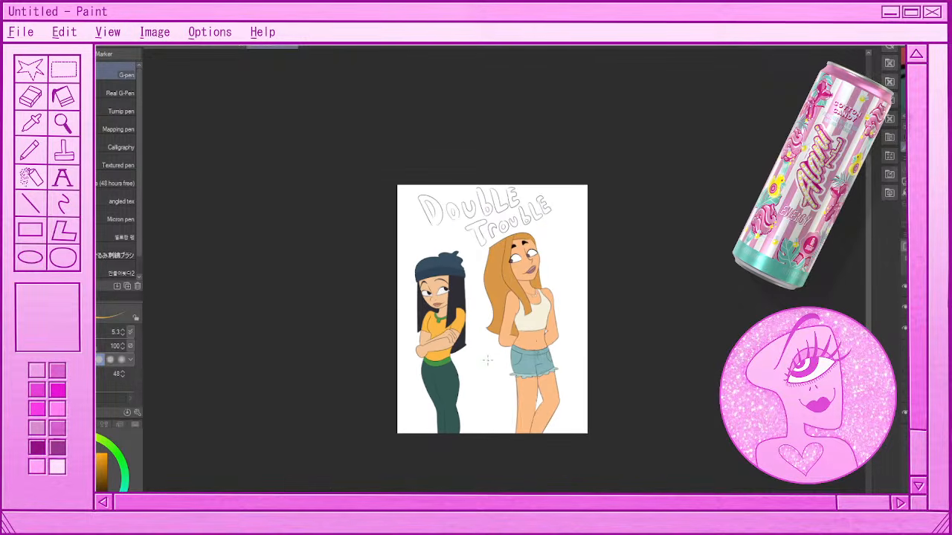
scroll(580, 365, up, 1)
scroll(579, 365, up, 1)
scroll(577, 365, down, 2)
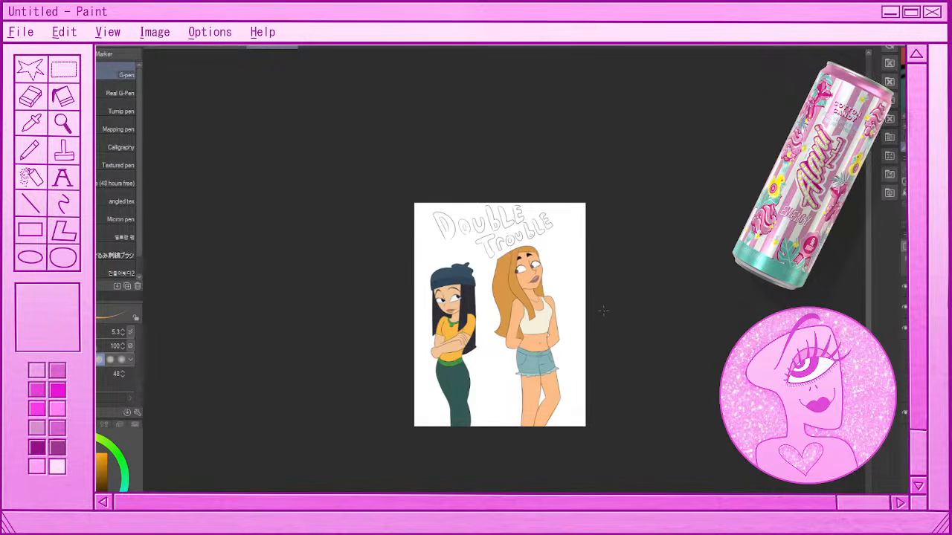
scroll(600, 313, up, 1)
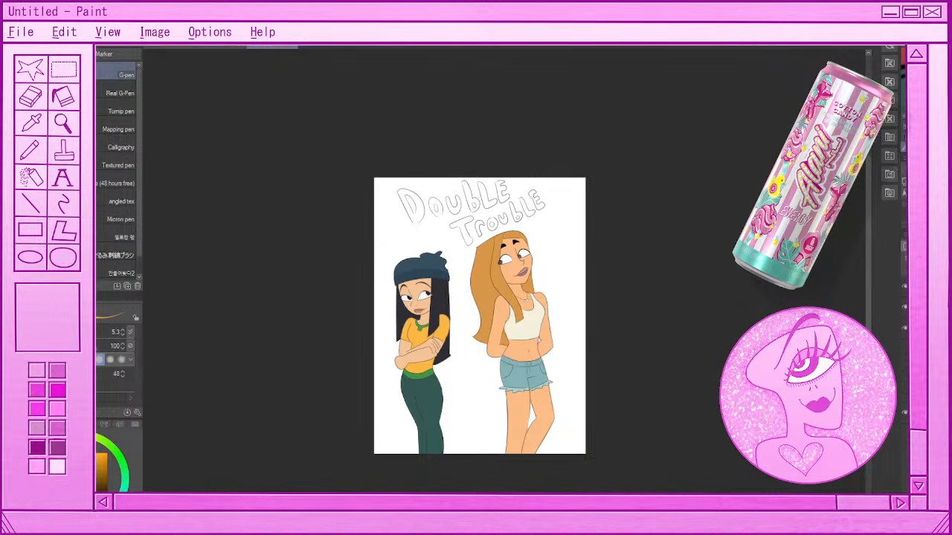
- Select nearly the whole canvas with a rectangle, leaving out a thin strip along its right edge, crop to it, and deselect
click(10, 113)
click(107, 53)
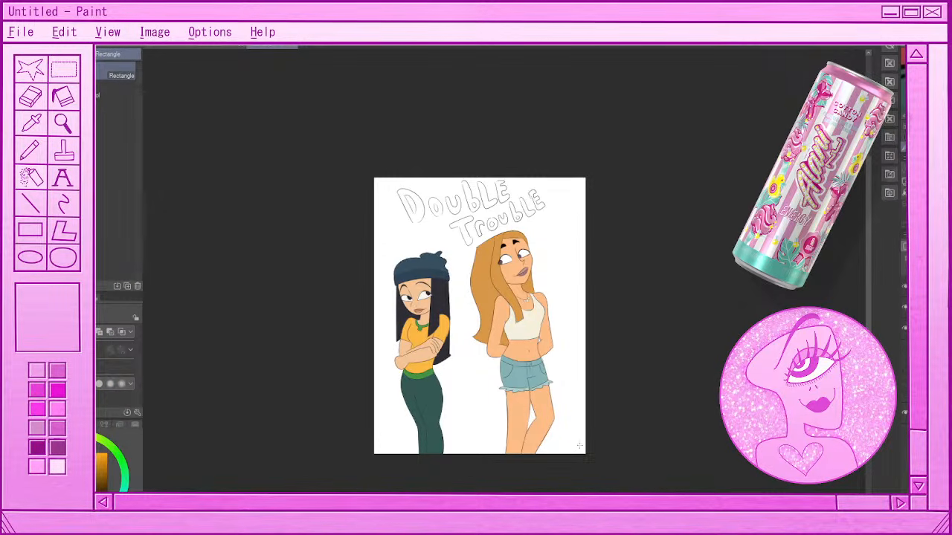
drag(583, 457, 333, 128)
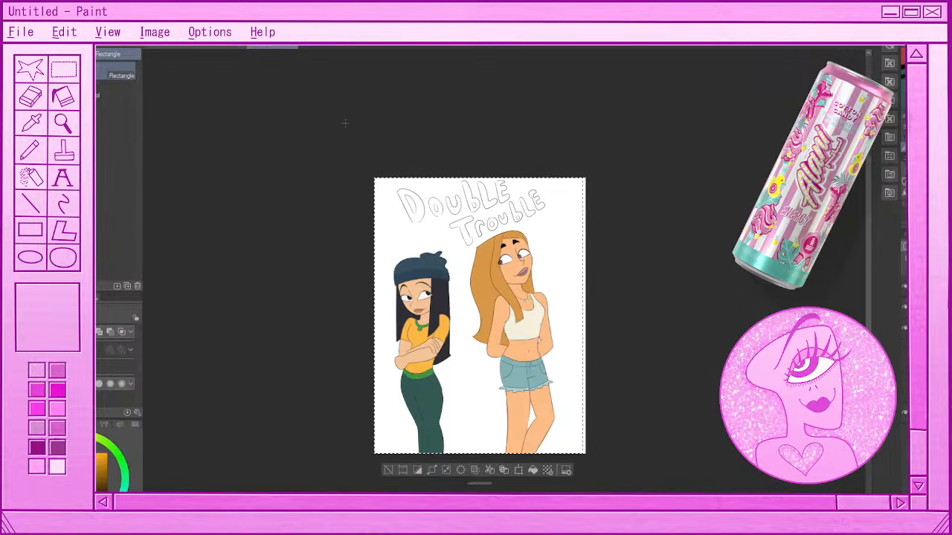
click(405, 471)
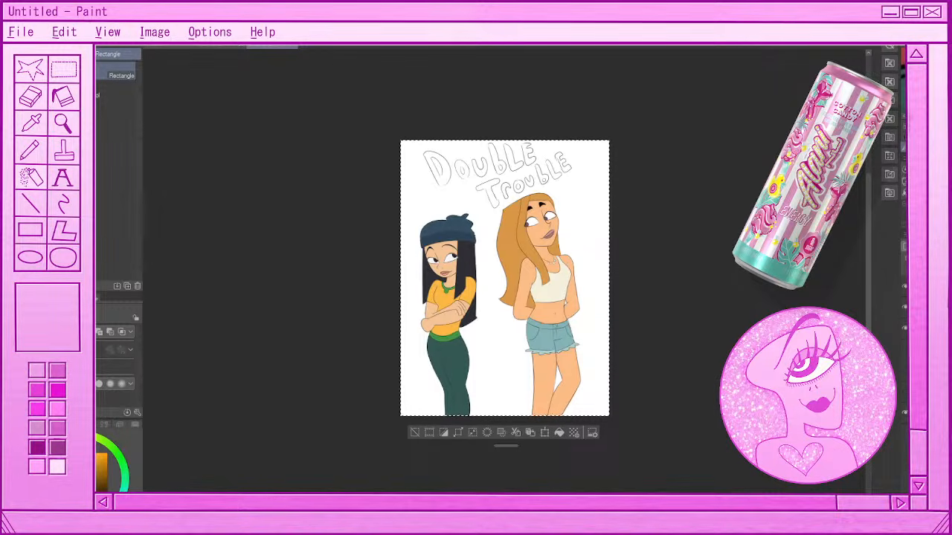
click(415, 432)
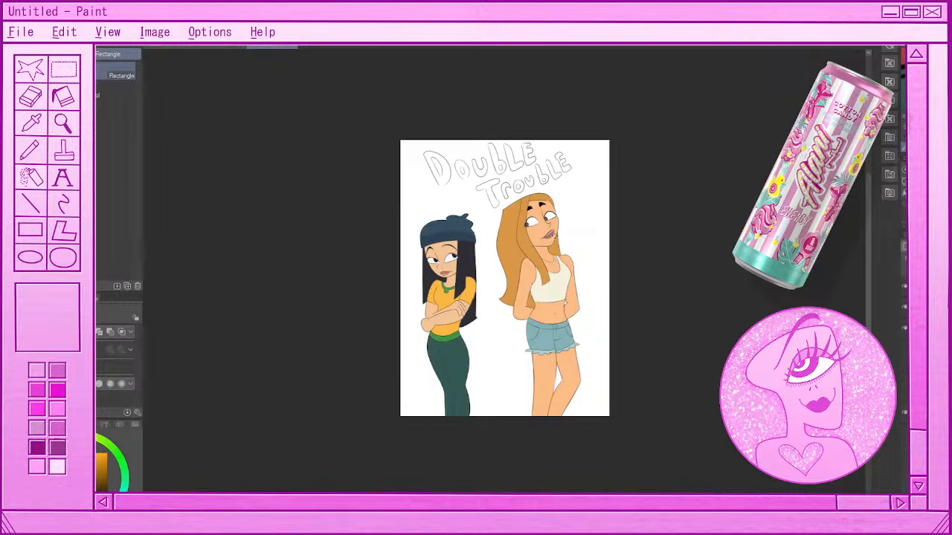
- Review the cropped drawing as a whole, including the title lettering up close
scroll(532, 264, up, 2)
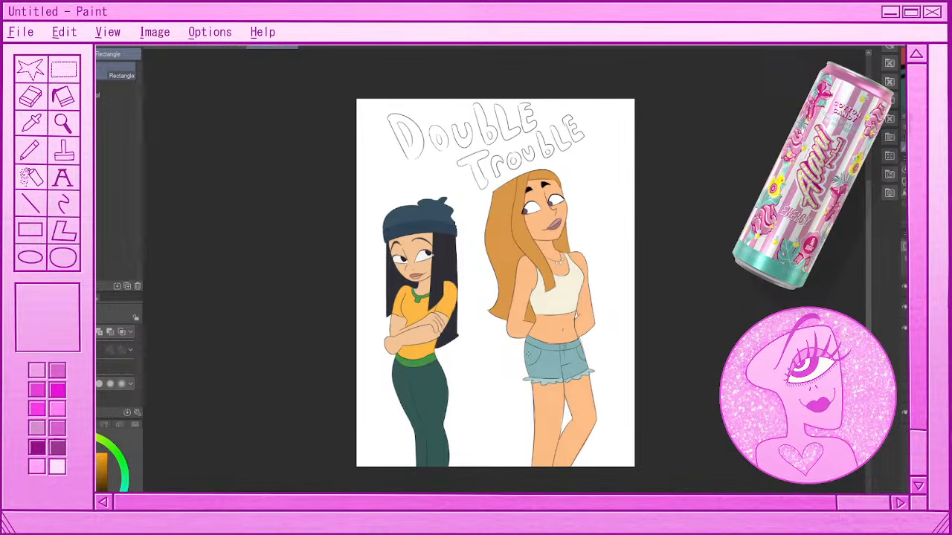
scroll(498, 294, down, 2)
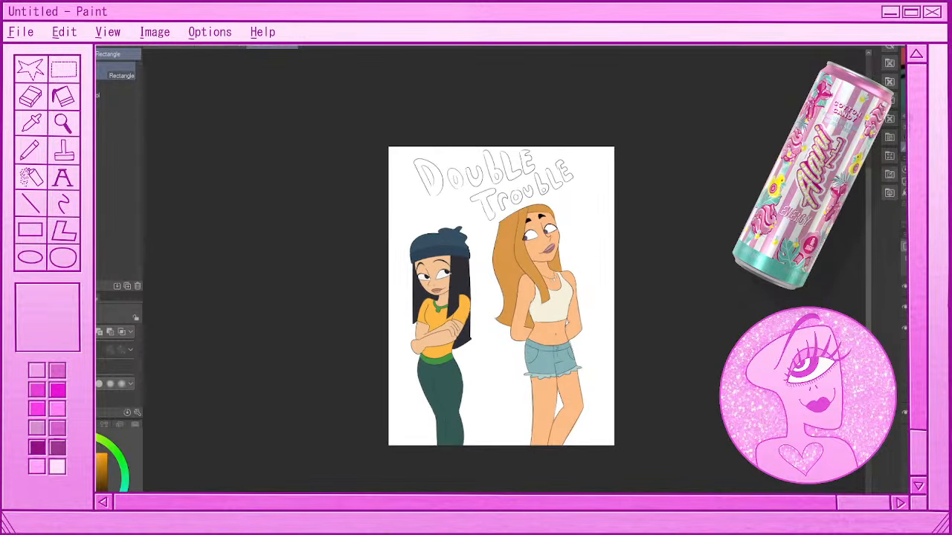
scroll(488, 370, up, 1)
scroll(489, 369, down, 1)
scroll(489, 370, up, 1)
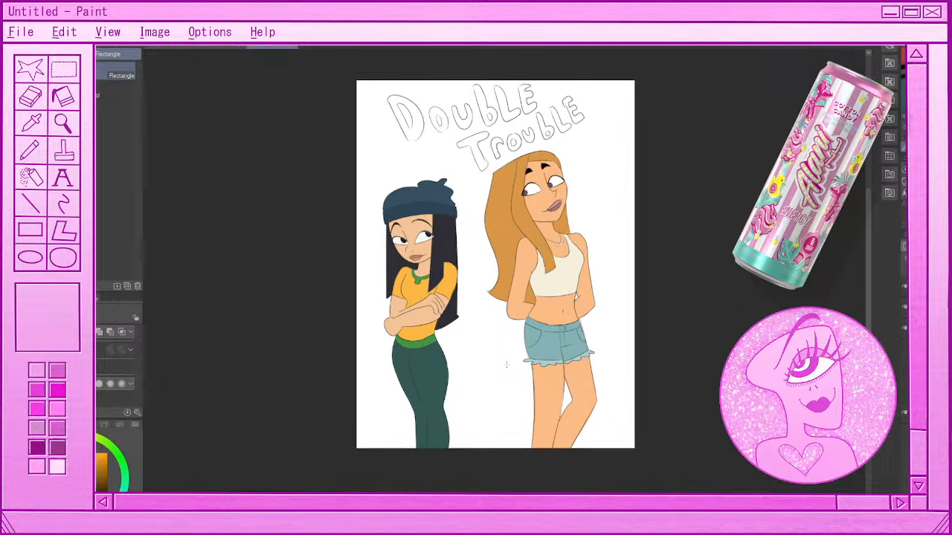
scroll(488, 369, down, 2)
scroll(487, 236, up, 1)
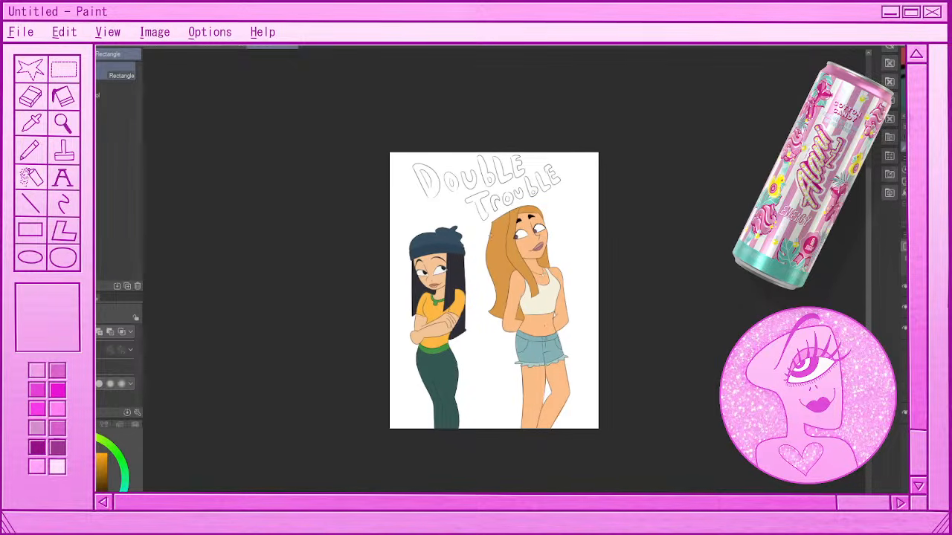
scroll(476, 215, up, 1)
scroll(484, 112, up, 1)
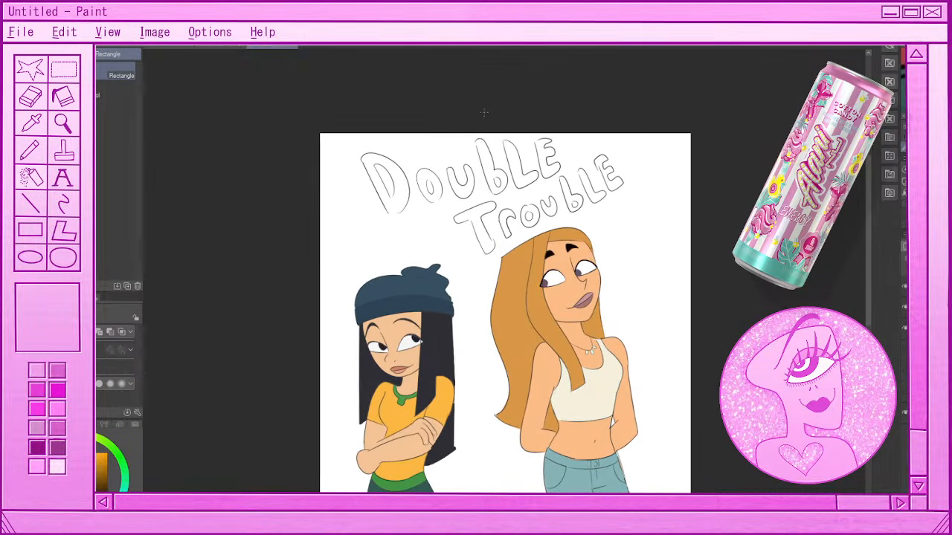
scroll(484, 112, up, 1)
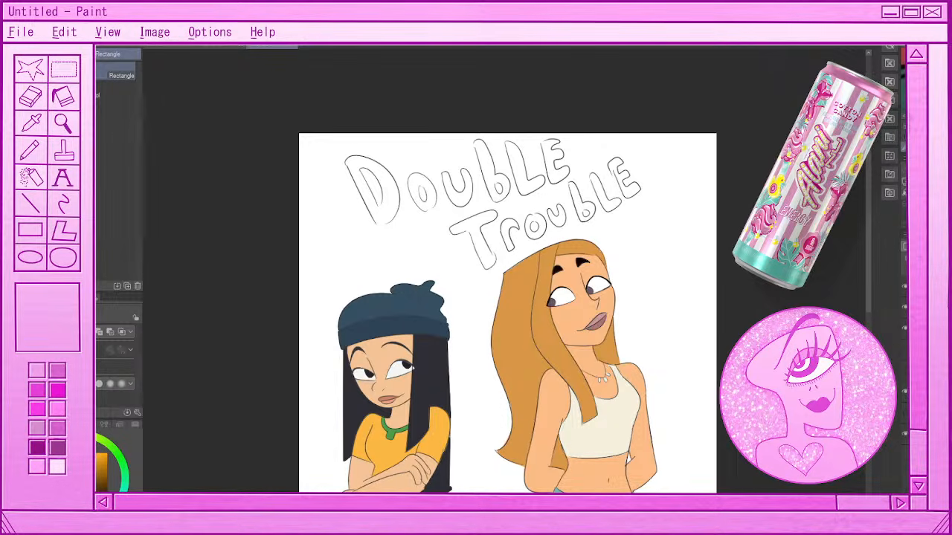
- Sample the beanie's blue and draw over the gaps in the outlines of the word Double
key(i)
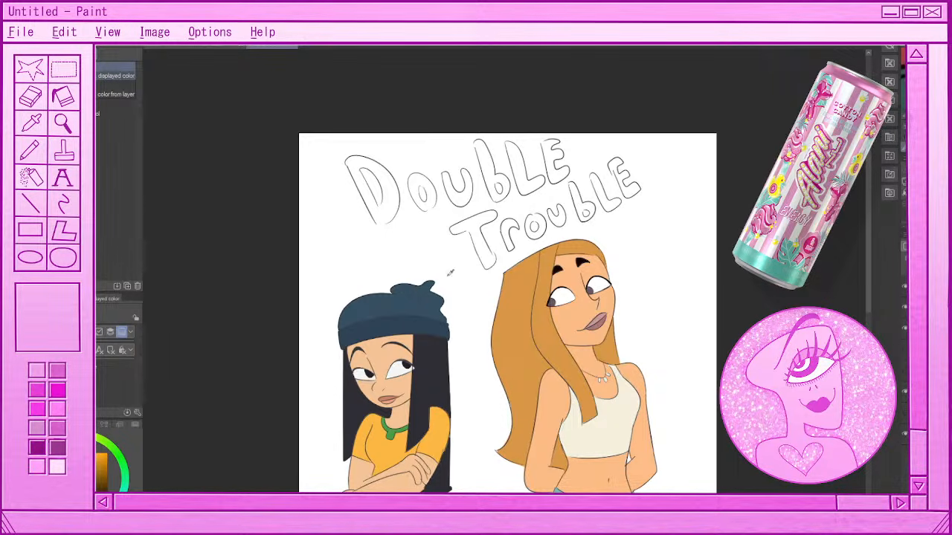
click(393, 299)
key(p)
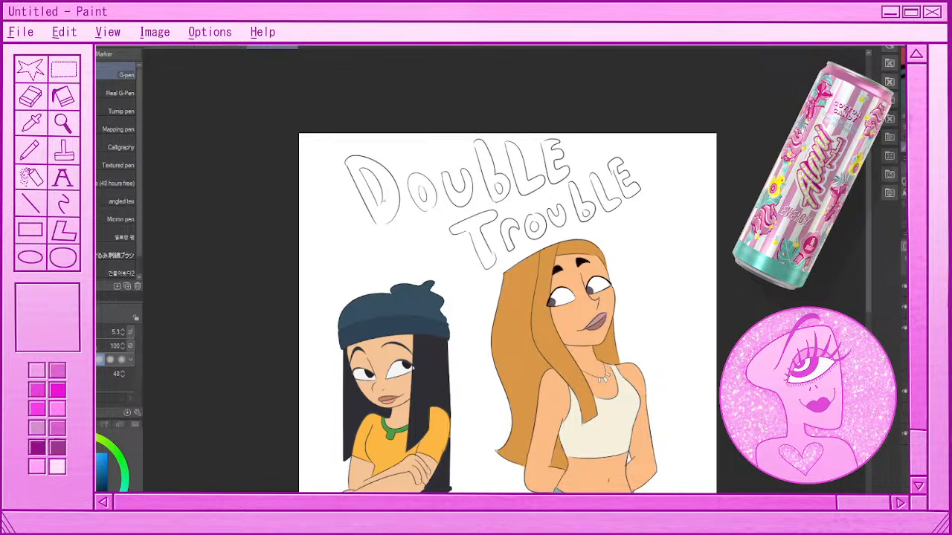
mouse_move(374, 222)
mouse_down()
mouse_move(432, 212)
mouse_move(432, 198)
mouse_up()
drag(474, 141, 477, 155)
mouse_move(540, 142)
mouse_down()
mouse_move(554, 138)
mouse_move(542, 165)
mouse_up()
- Test the selection of the letter D, deselect it, and patch its inner outline with the pen
key(w)
click(385, 194)
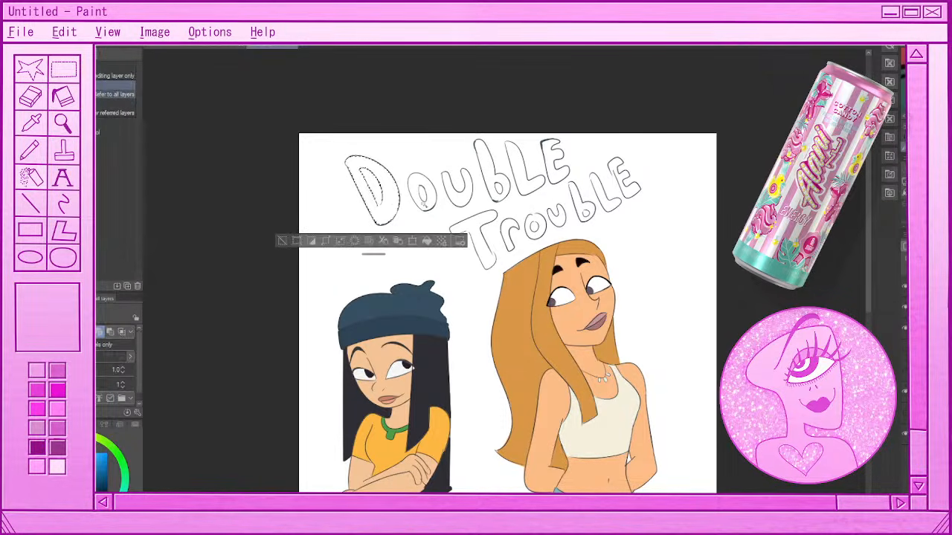
click(289, 242)
key(p)
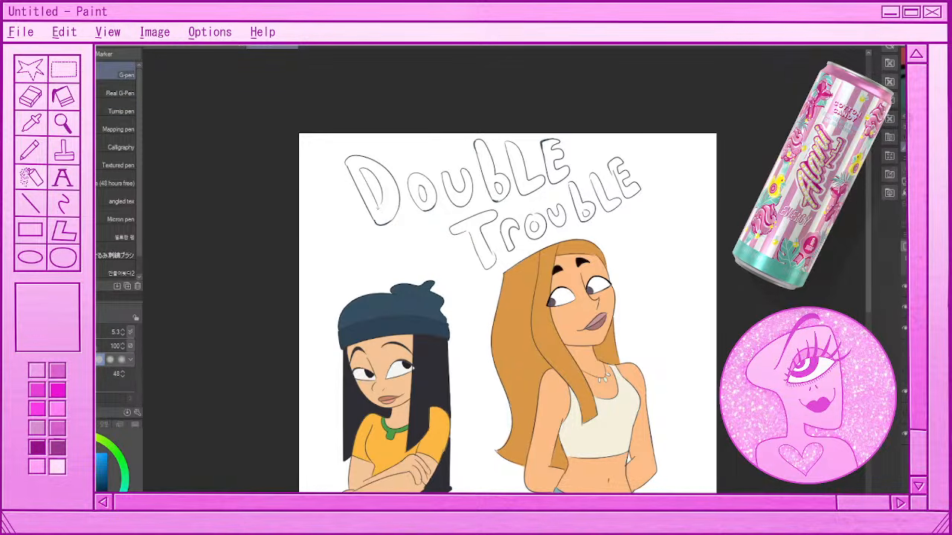
drag(380, 199, 385, 208)
- Select all the letters of the word Double, fill them with the beanie's blue, and deselect
key(w)
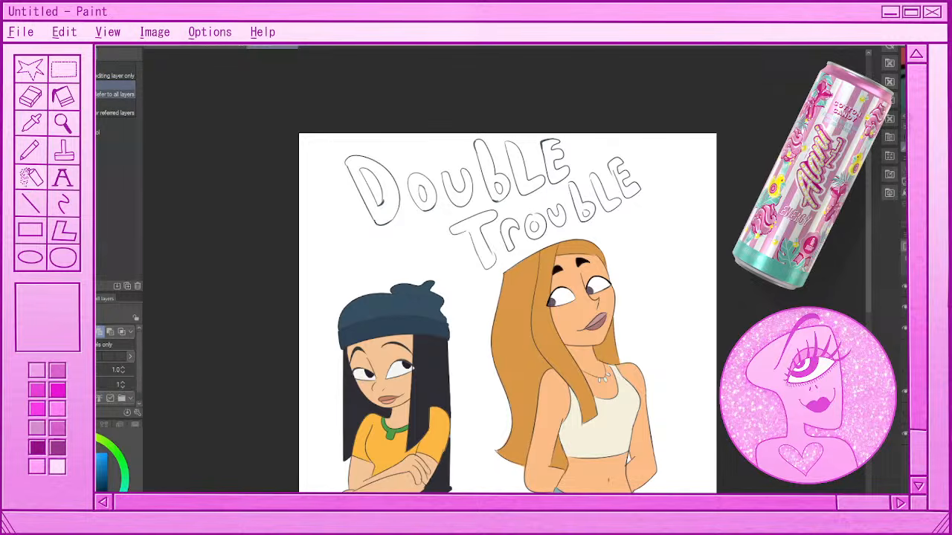
click(390, 188)
shift+click(431, 181)
shift+click(455, 187)
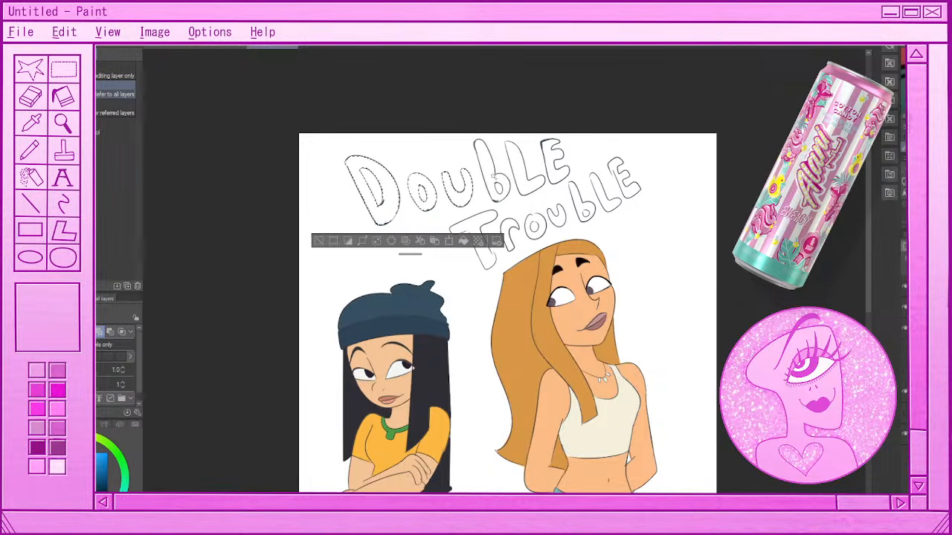
shift+click(487, 156)
shift+click(554, 158)
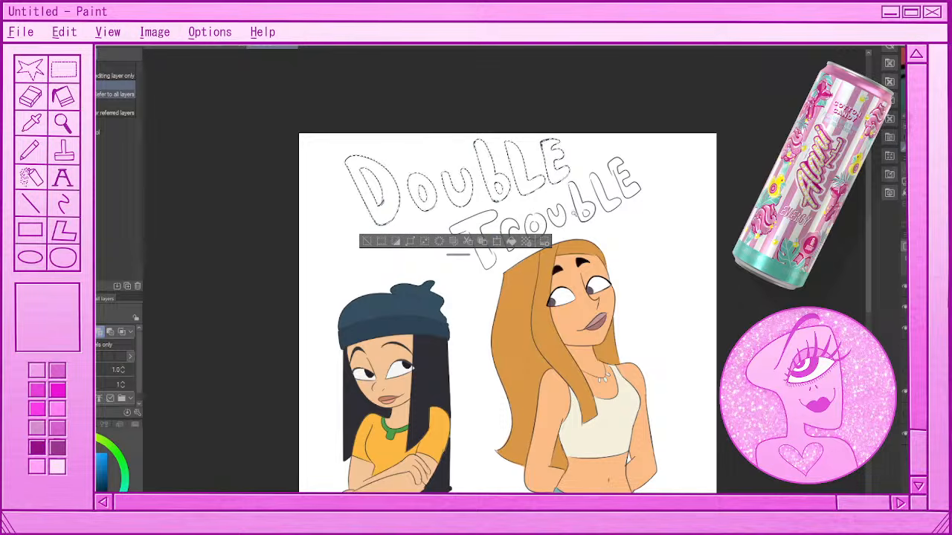
click(491, 243)
click(366, 242)
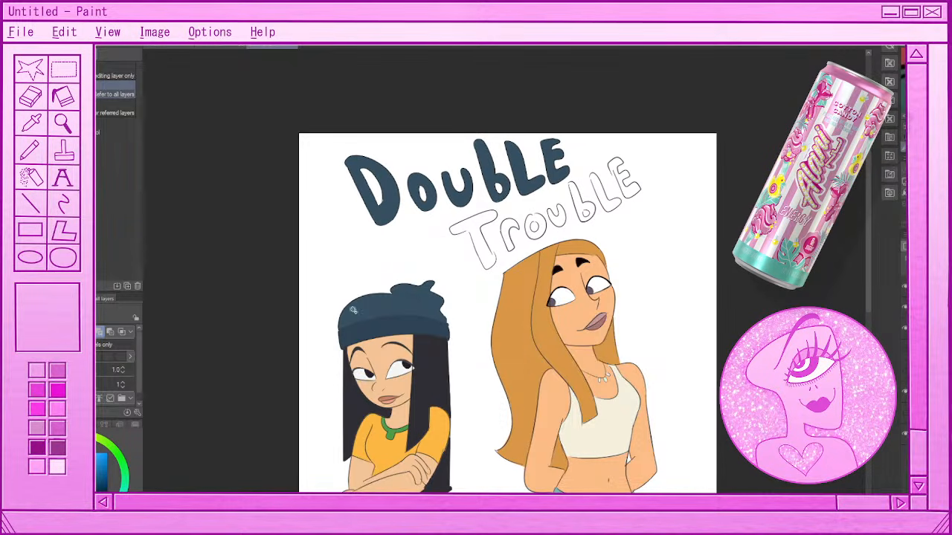
- Sample the long-haired figure's hair colour, draw over the gaps in the outlines of the word Trouble, and undo the last strokes
key(p)
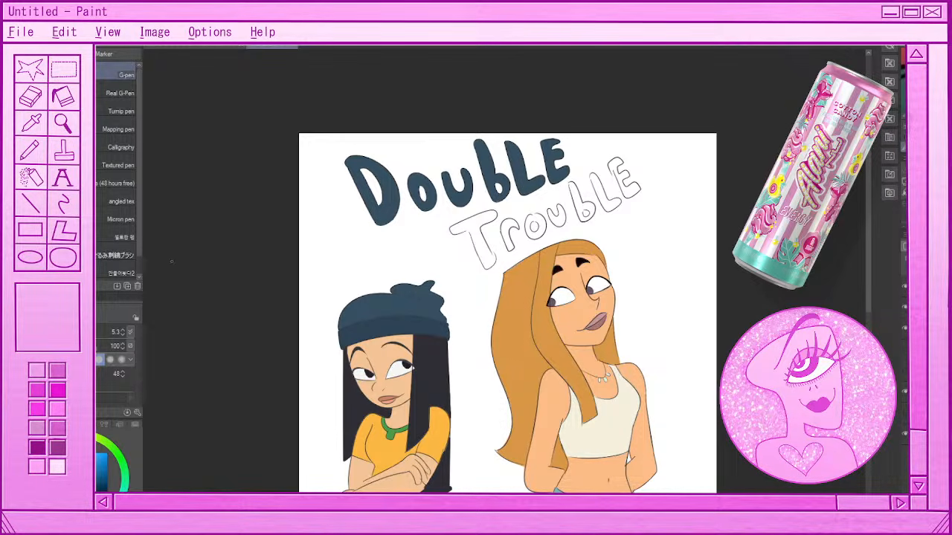
key(i)
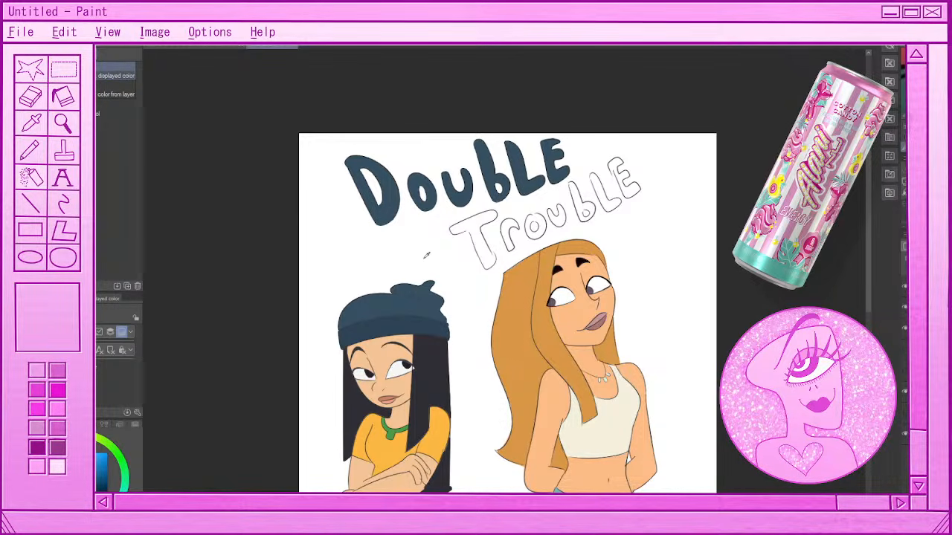
click(489, 307)
key(p)
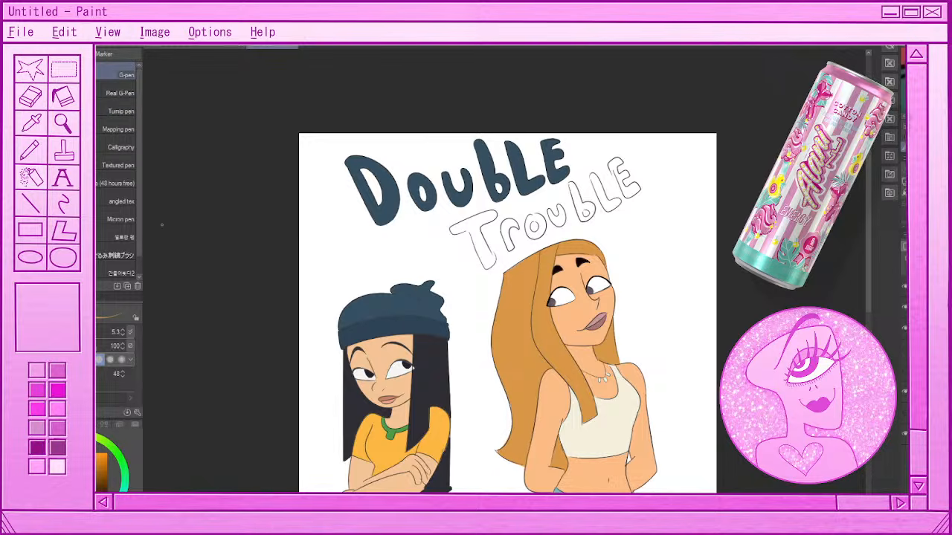
drag(488, 245, 496, 264)
drag(466, 229, 469, 233)
drag(529, 216, 541, 216)
mouse_move(567, 184)
mouse_down()
mouse_move(568, 192)
mouse_move(593, 186)
mouse_up()
drag(611, 168, 620, 190)
key(ctrl+z)
key(ctrl+z)
- Select all the letters of the word Trouble, fill them with the hair's orange-brown, and deselect
click(23, 194)
click(482, 240)
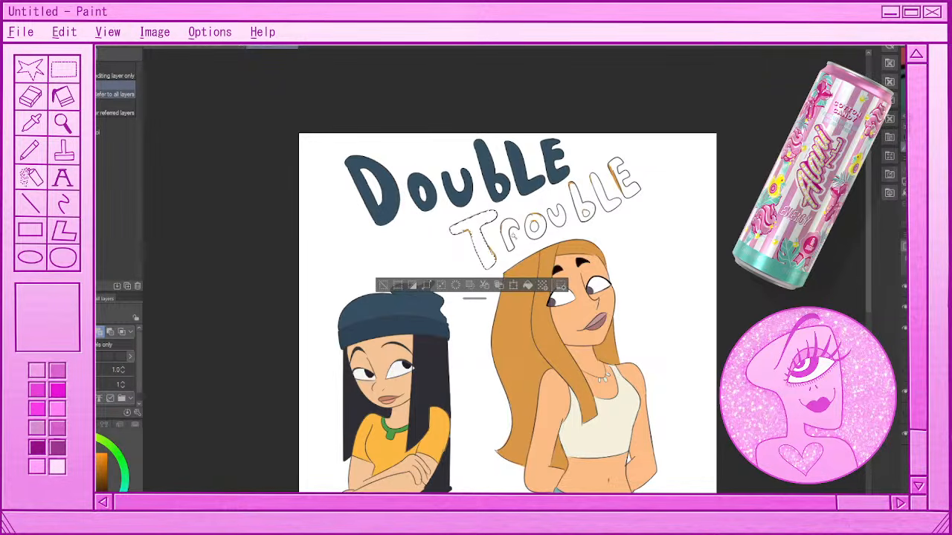
click(514, 236)
click(542, 224)
click(562, 220)
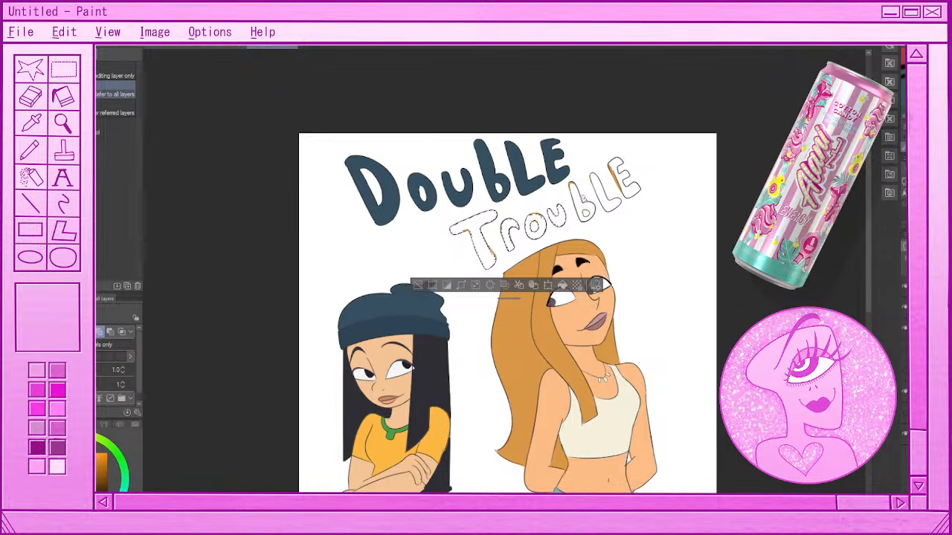
click(581, 201)
click(605, 196)
click(625, 192)
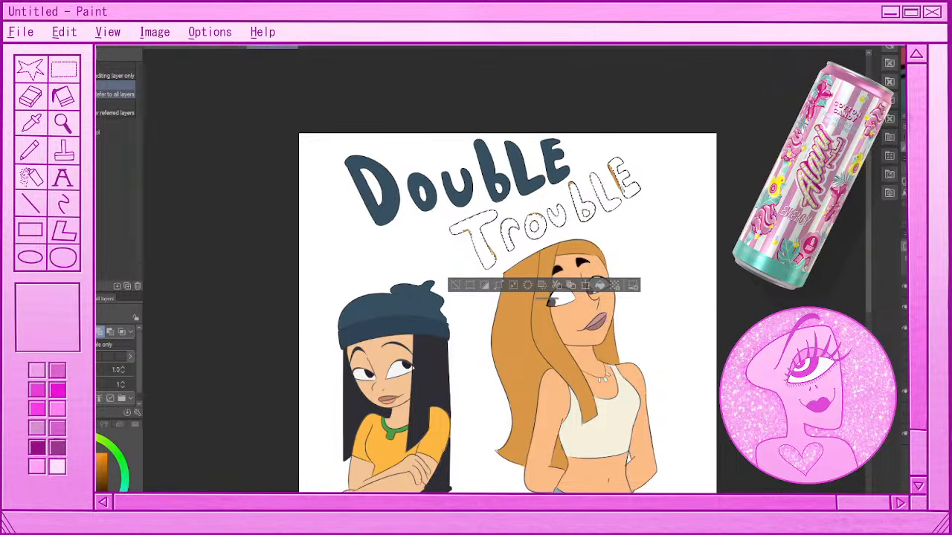
click(597, 287)
click(455, 287)
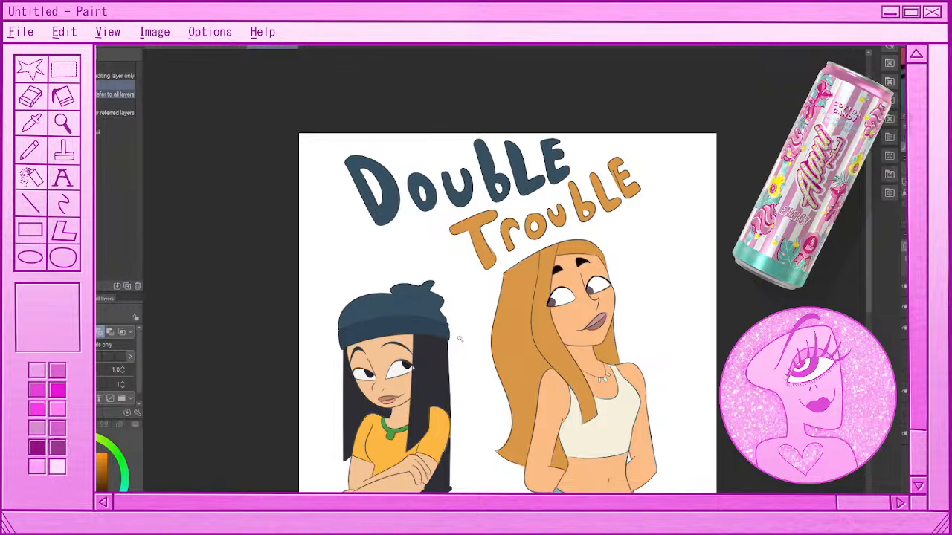
- Pick a dark purple, set the Milli pen marker to size 22.2, and paint over the letter o in Double
scroll(469, 319, down, 5)
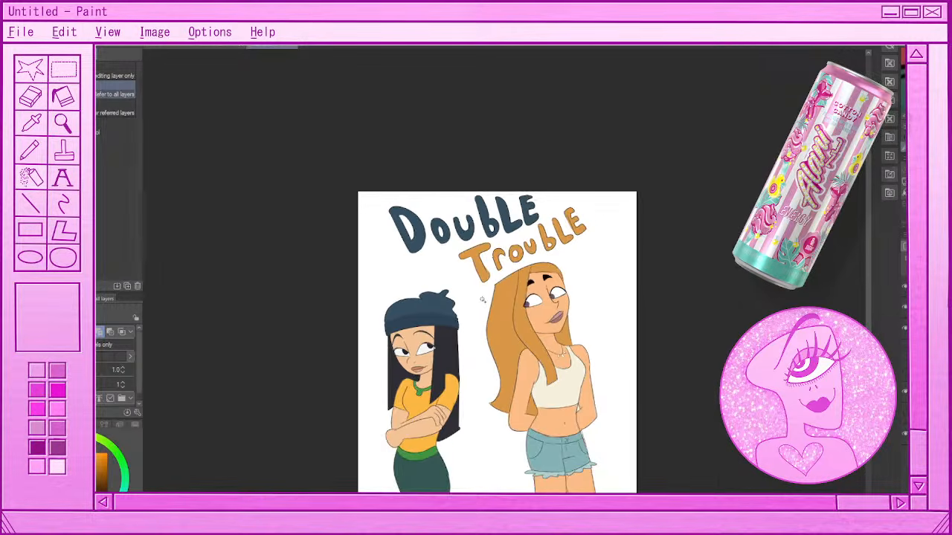
scroll(508, 226, down, 2)
scroll(529, 318, up, 4)
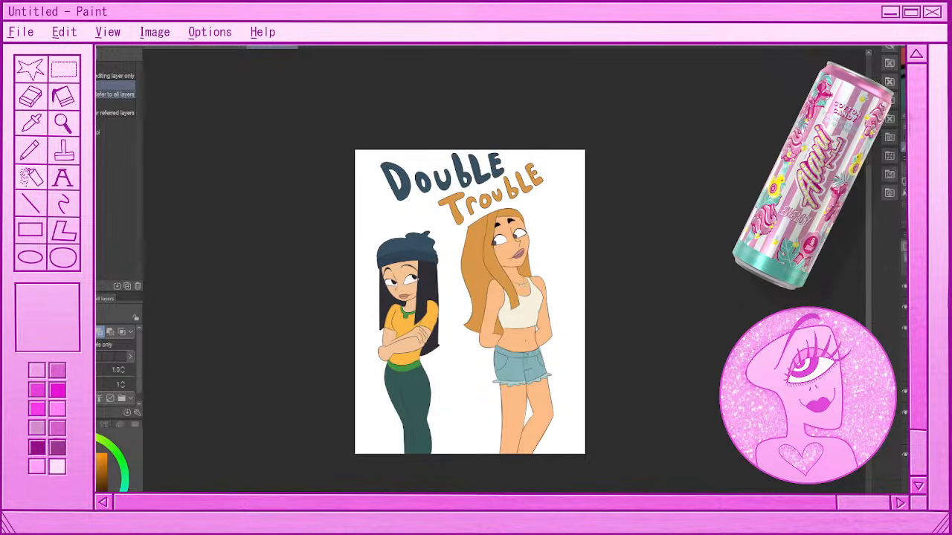
click(55, 522)
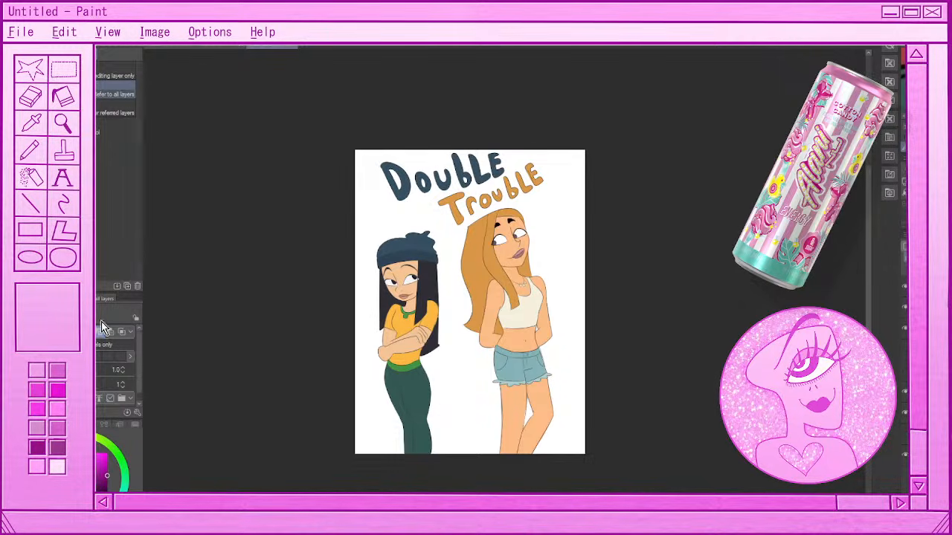
key(p)
click(116, 53)
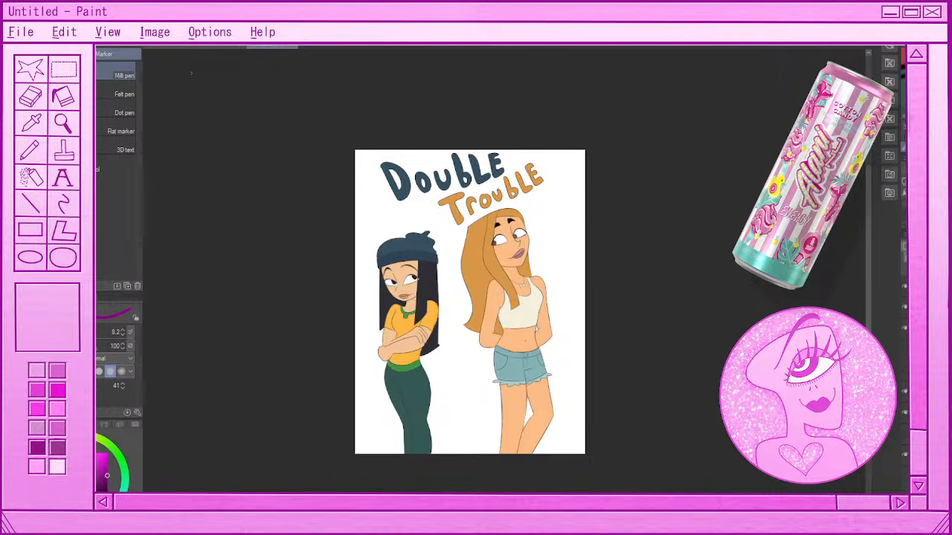
key(bracketright)
key(bracketright)
key(bracketright)
key(bracketright)
drag(417, 177, 425, 186)
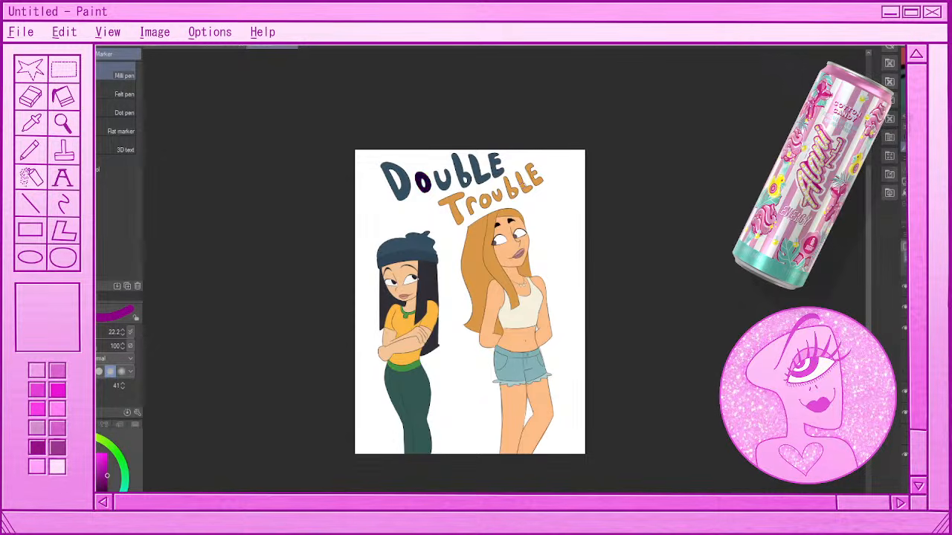
- Shade more letters of Double and Trouble with the dark purple marker, and lower the shading's opacity so the base colours blend through
mouse_move(454, 157)
mouse_down()
mouse_move(464, 185)
mouse_move(455, 154)
mouse_move(471, 185)
mouse_move(474, 165)
mouse_move(498, 176)
mouse_move(487, 145)
mouse_move(504, 172)
mouse_up()
mouse_move(437, 204)
mouse_down()
mouse_move(463, 199)
mouse_move(443, 200)
mouse_move(454, 225)
mouse_up()
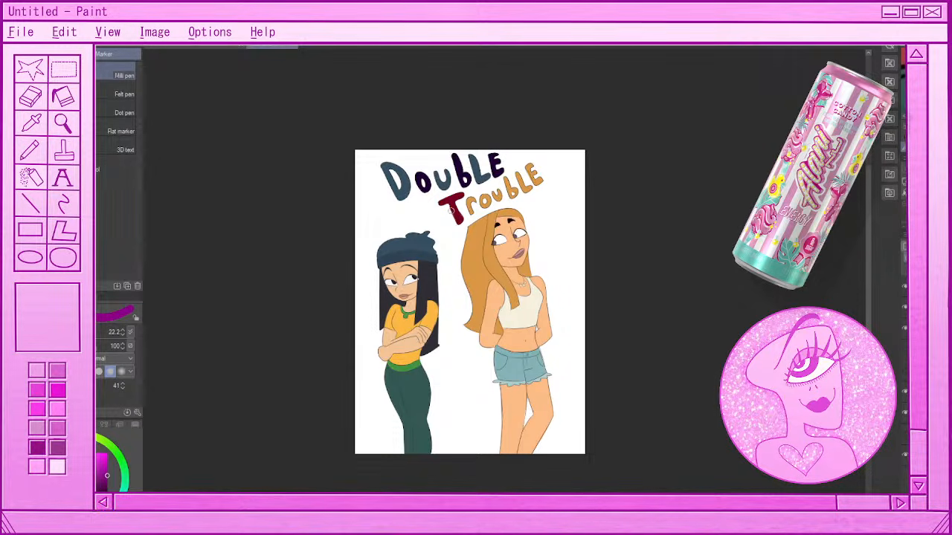
drag(487, 196, 489, 207)
drag(504, 175, 519, 195)
mouse_move(522, 159)
mouse_down()
mouse_move(532, 184)
mouse_move(541, 182)
mouse_up()
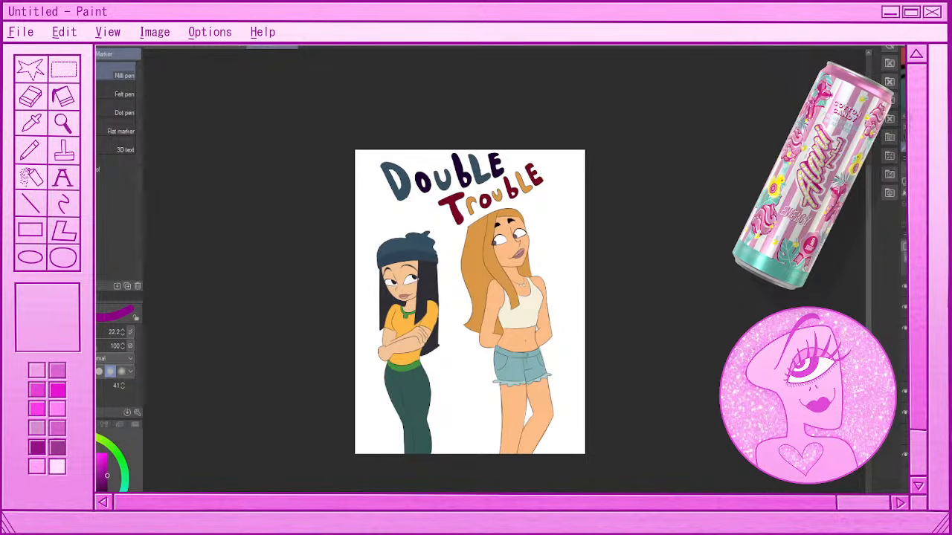
drag(941, 235, 917, 234)
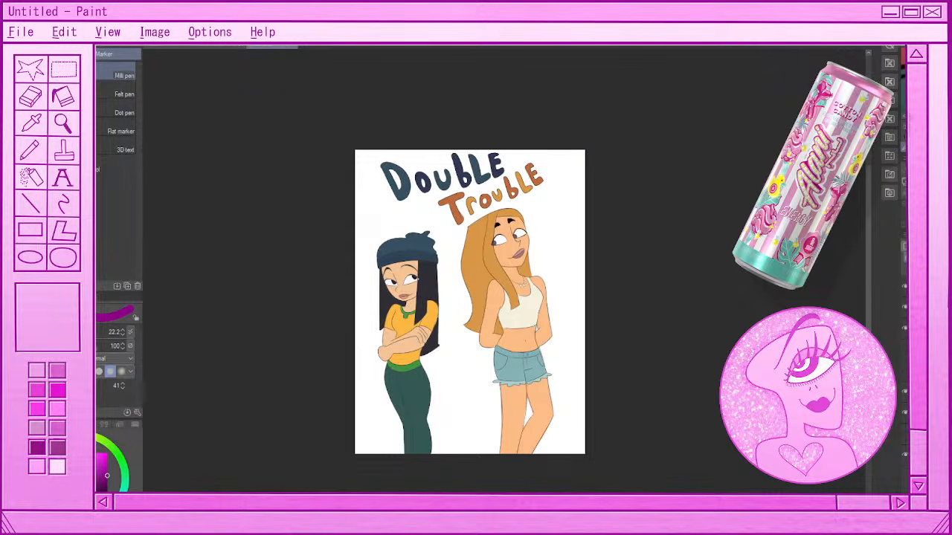
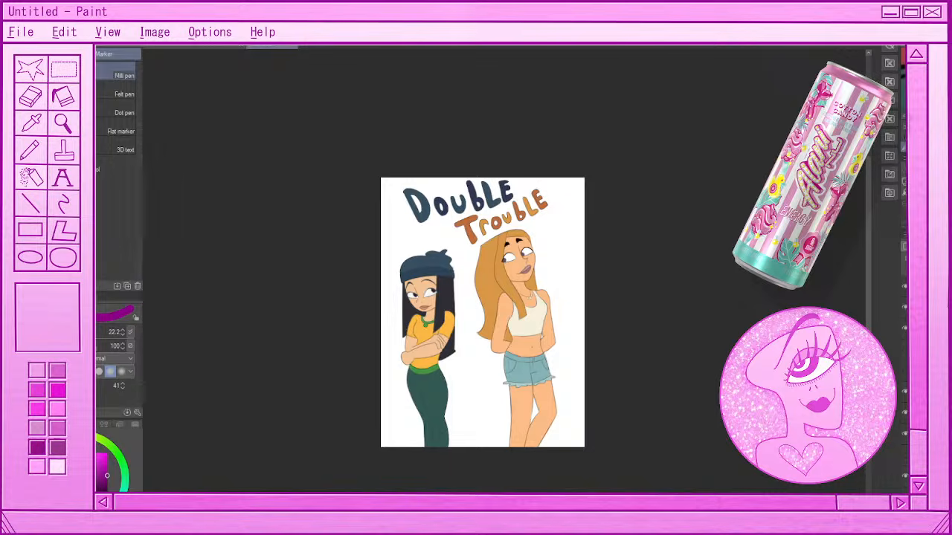
- Select a full-width rectangle behind the title at the top of the canvas, fill it with deep orange, and deselect
key(m)
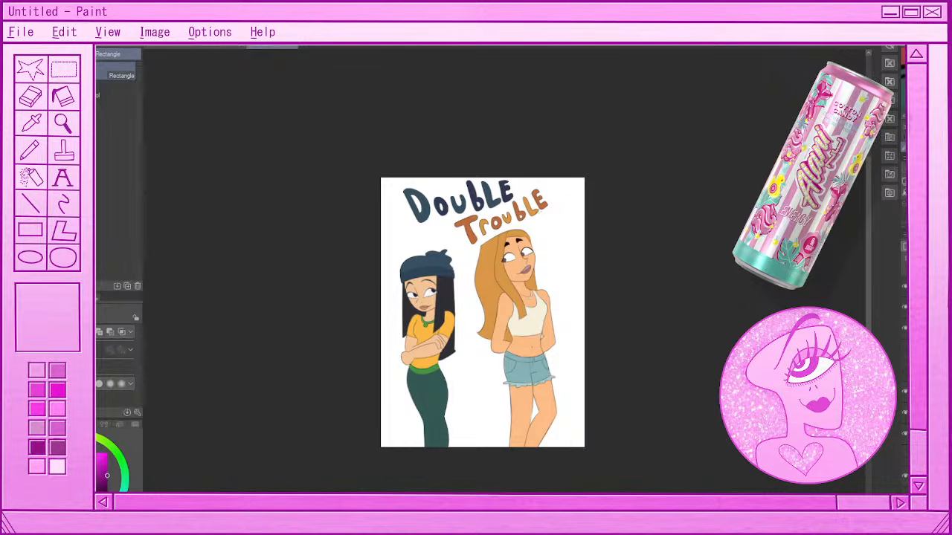
drag(372, 167, 609, 232)
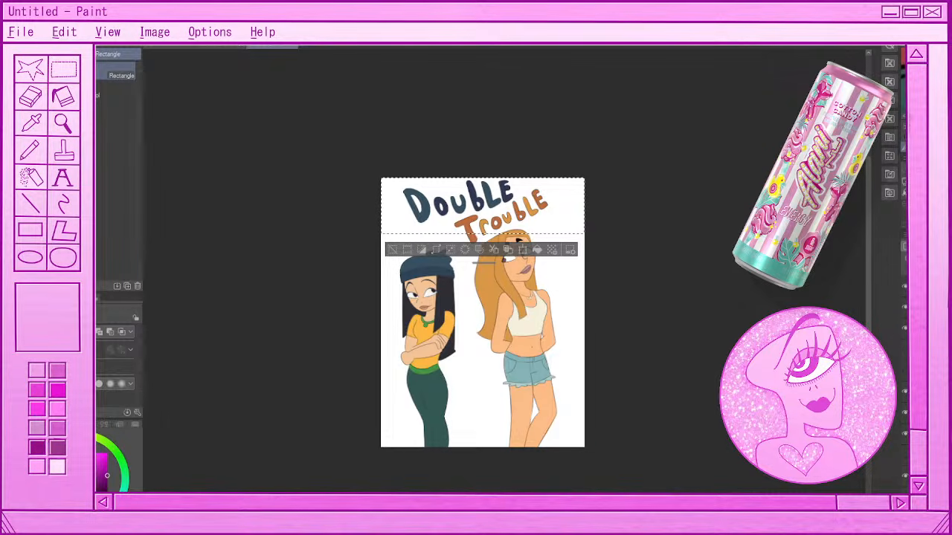
click(56, 447)
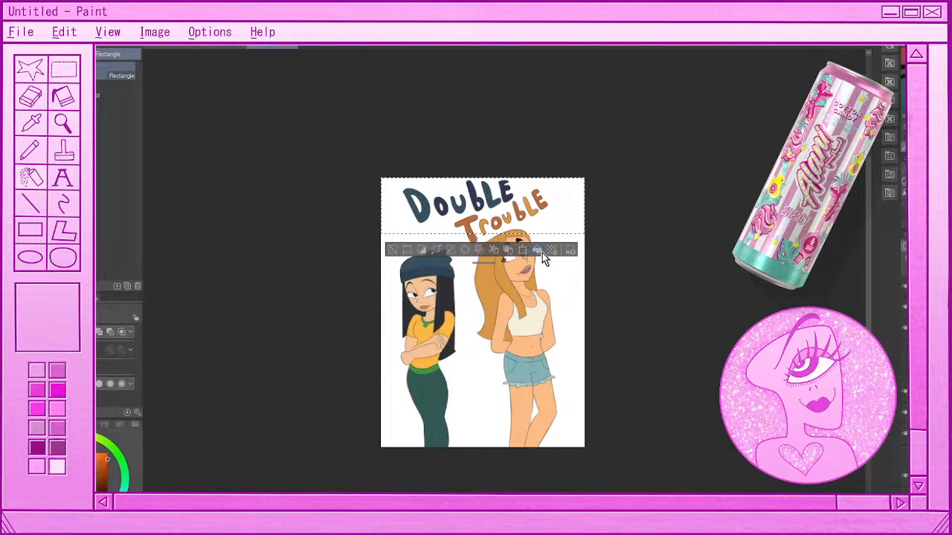
click(518, 251)
click(392, 250)
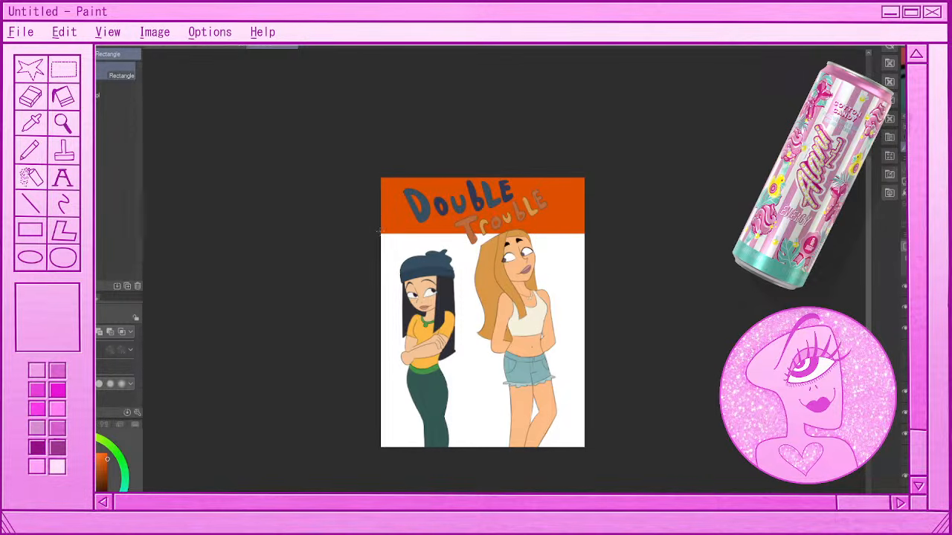
- Select a second full-width band directly below the deep orange stripe, fill it with lighter orange, and deselect
drag(379, 231, 594, 286)
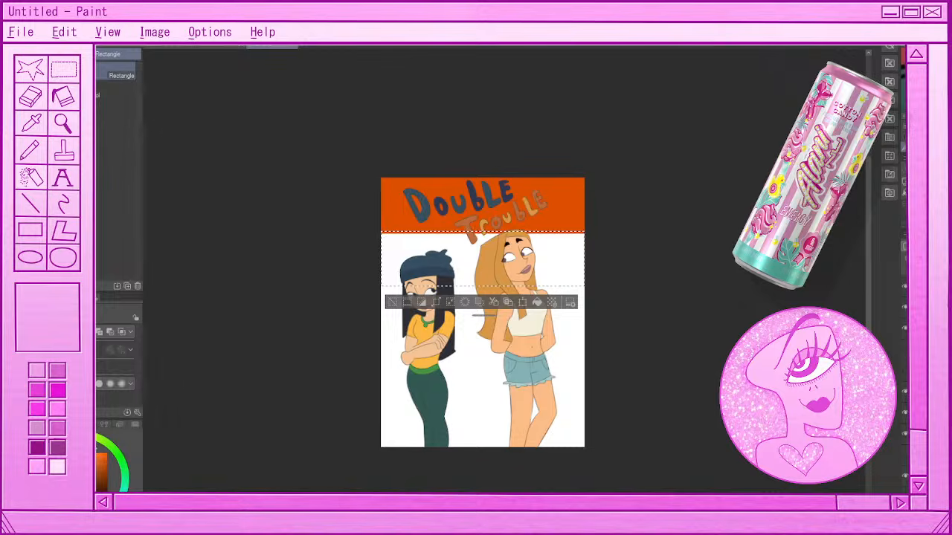
click(537, 302)
click(391, 301)
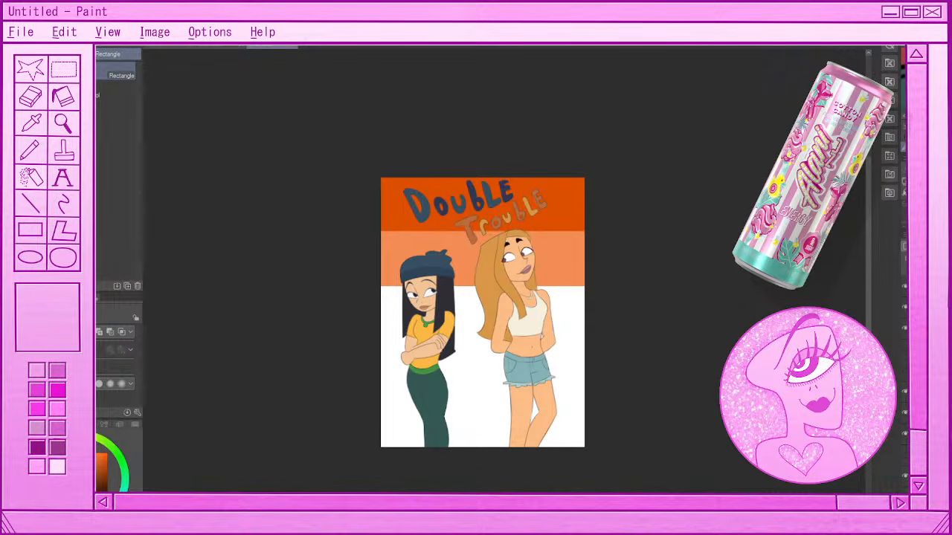
- Select a third full-width band directly below the lighter orange stripe, fill it with a very pale orange, and deselect
mouse_move(378, 286)
mouse_down()
mouse_move(550, 303)
mouse_move(611, 341)
mouse_move(609, 351)
mouse_up()
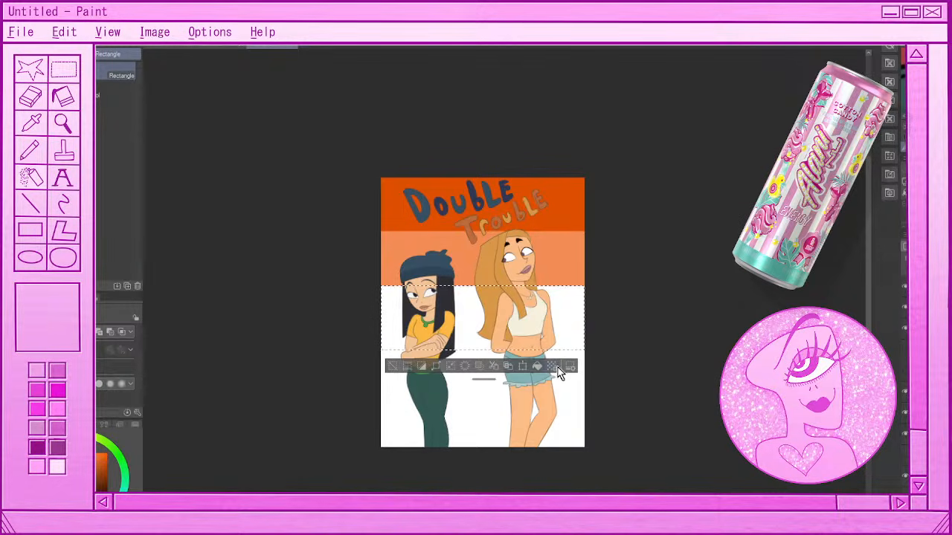
click(537, 365)
click(390, 366)
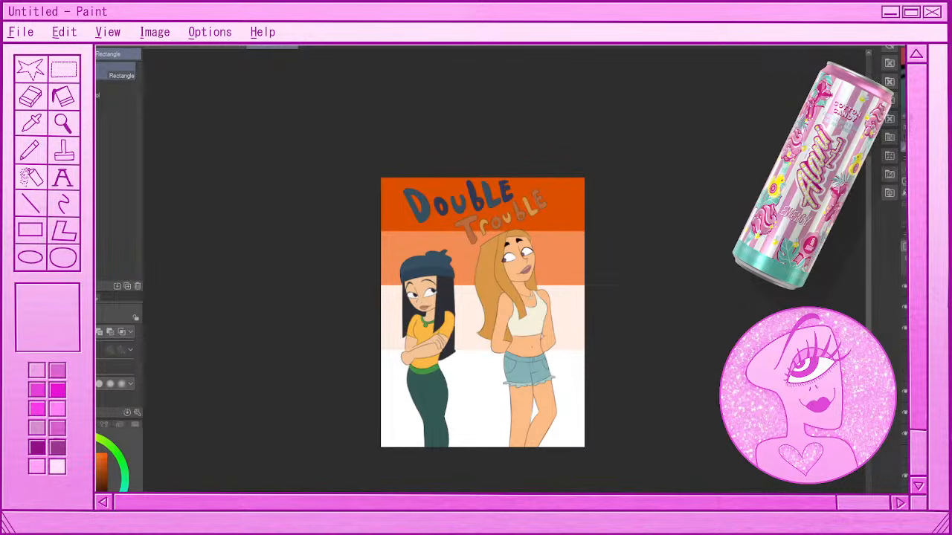
- Switch the colour to magenta, fill a fourth full-width band slightly overlapping the pale stripe with light pink, and deselect
drag(44, 464, 62, 513)
click(17, 138)
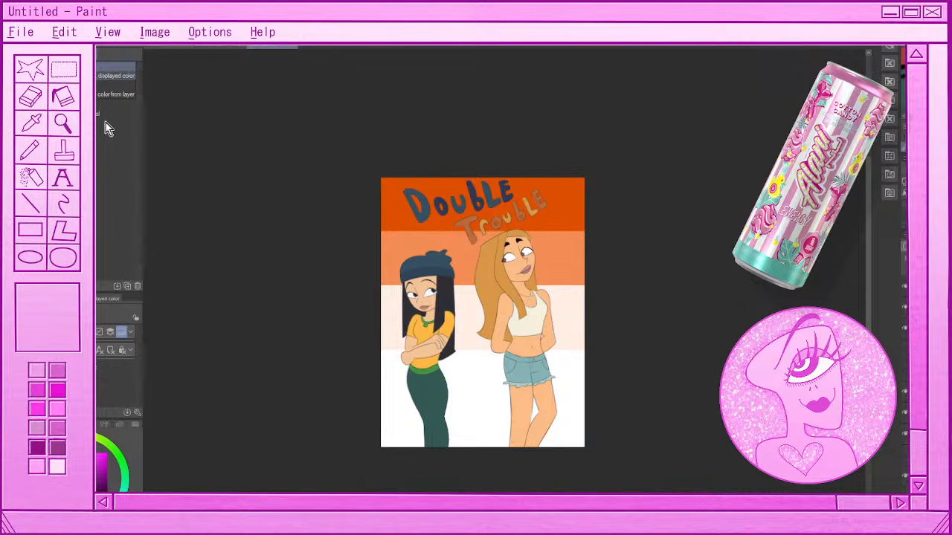
click(407, 240)
drag(49, 458, 53, 502)
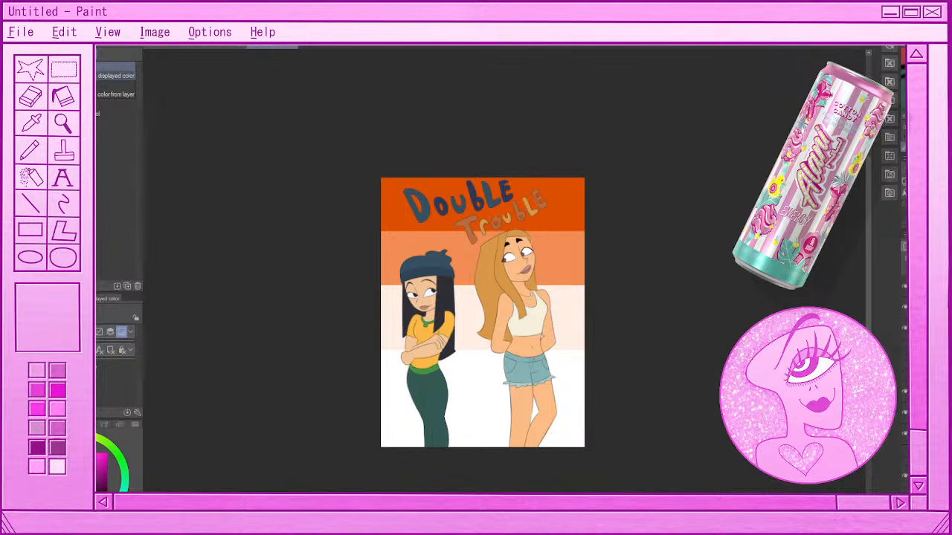
key(m)
drag(376, 343, 600, 403)
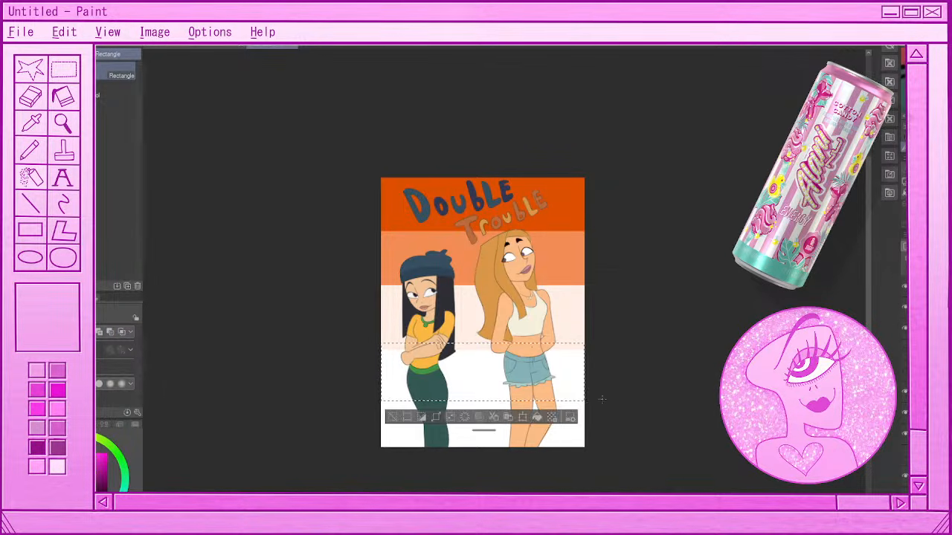
click(533, 420)
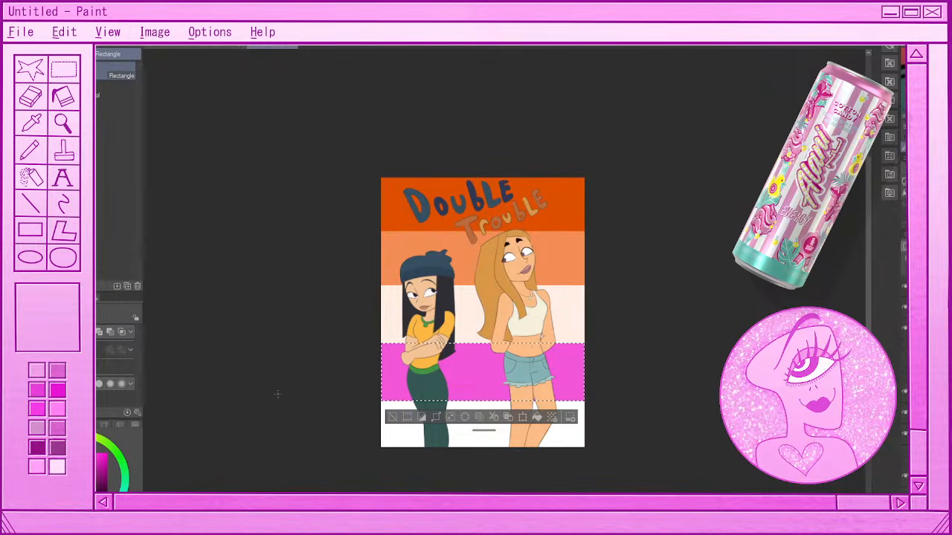
click(538, 418)
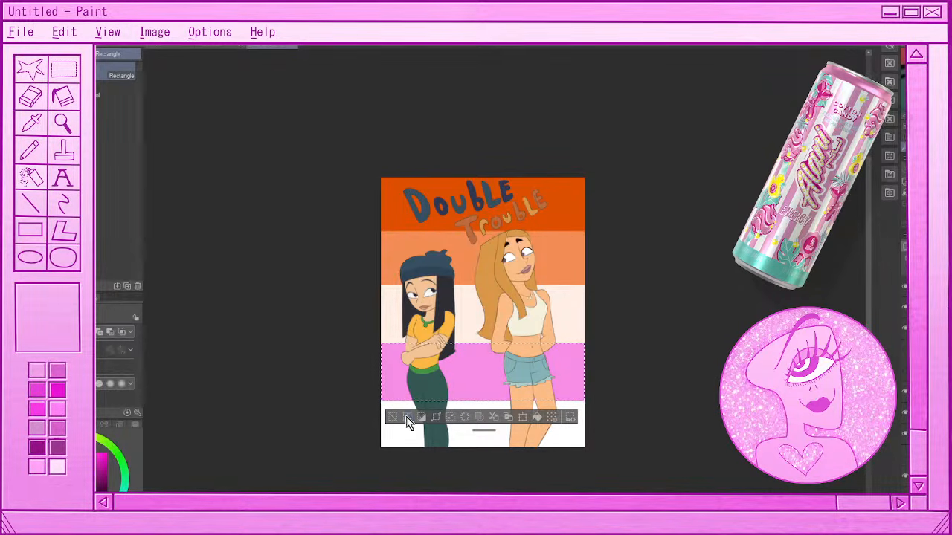
click(392, 417)
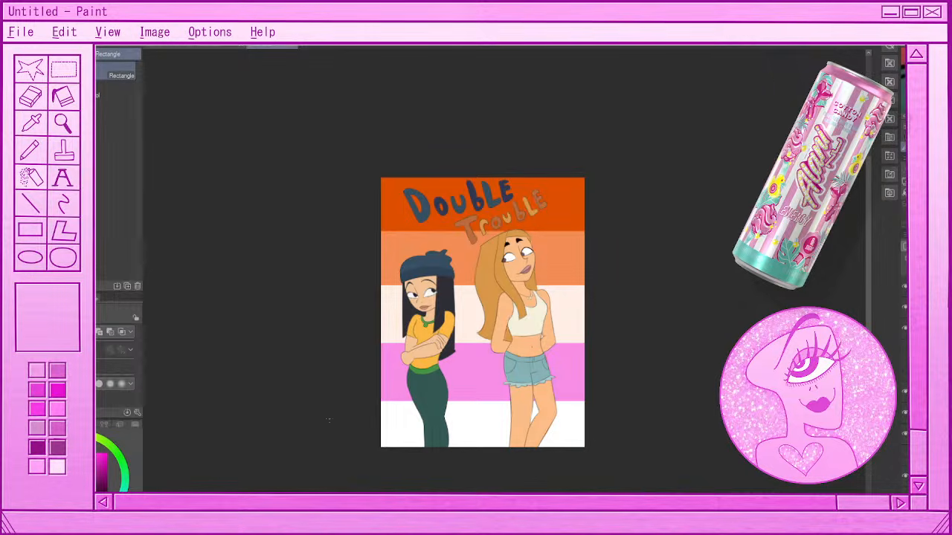
- Select the remaining full-width band from the pink stripe's lower edge to the bottom of the canvas
drag(376, 395, 609, 457)
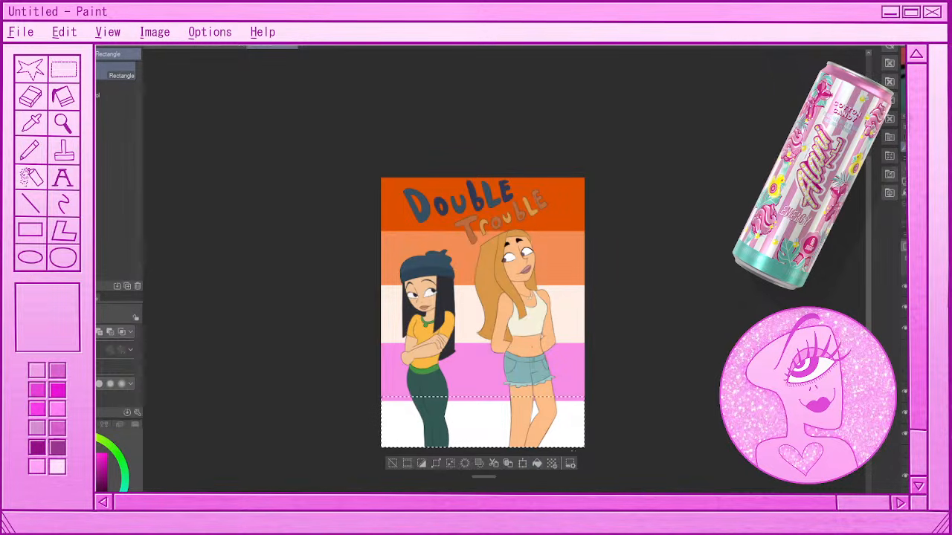
- Fill the selected lowest stripe of the background with dark magenta and clear the selection
click(523, 465)
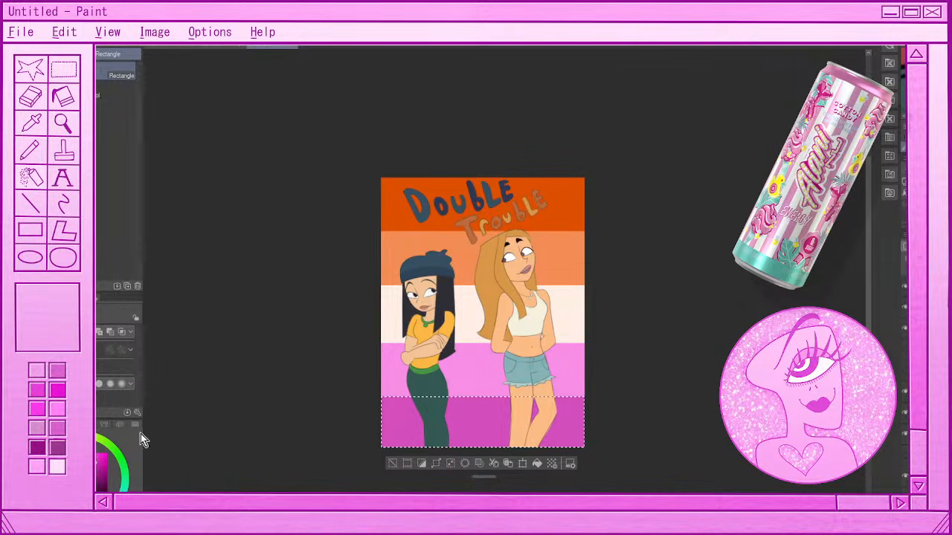
click(534, 463)
click(394, 465)
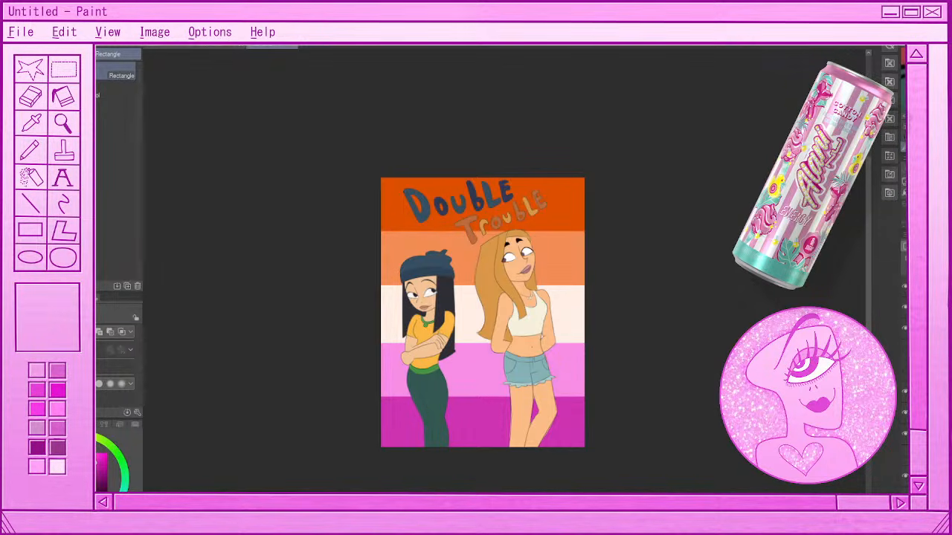
- Smooth the four borders between the background stripes with the Painterly blender so the colours merge softly
click(12, 269)
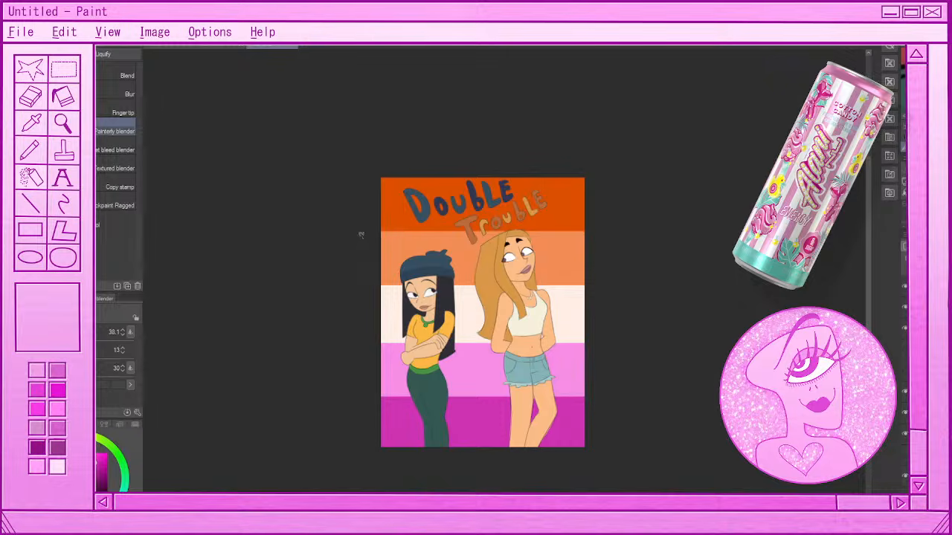
mouse_move(372, 233)
mouse_down()
mouse_move(465, 220)
mouse_move(399, 230)
mouse_move(573, 224)
mouse_move(388, 232)
mouse_move(600, 230)
mouse_up()
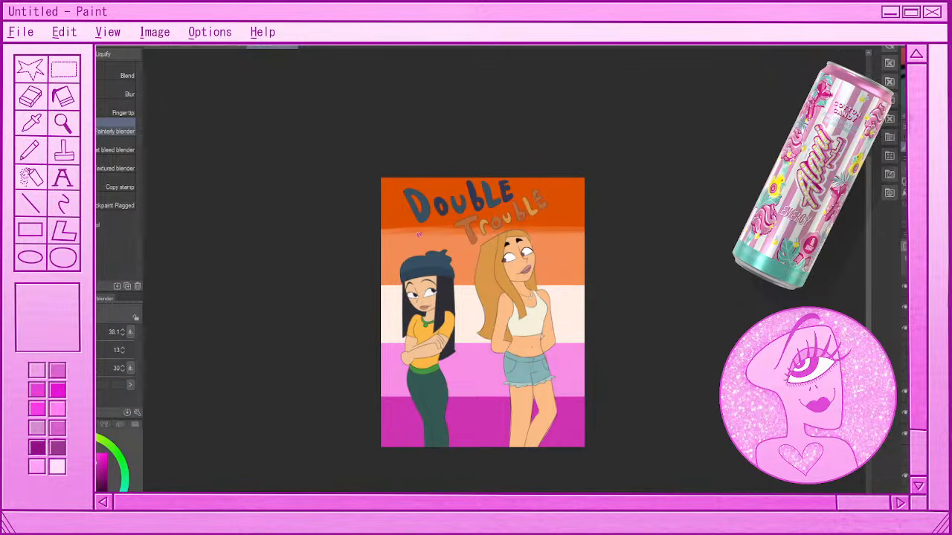
mouse_move(373, 233)
mouse_down()
mouse_move(557, 224)
mouse_move(527, 229)
mouse_move(540, 226)
mouse_up()
drag(361, 283, 609, 284)
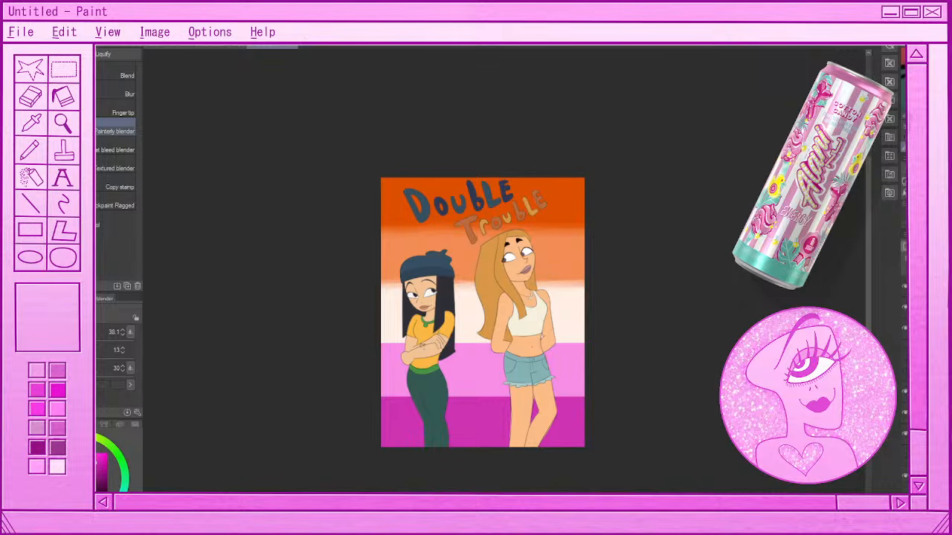
mouse_move(379, 348)
mouse_down()
mouse_move(580, 343)
mouse_move(364, 342)
mouse_up()
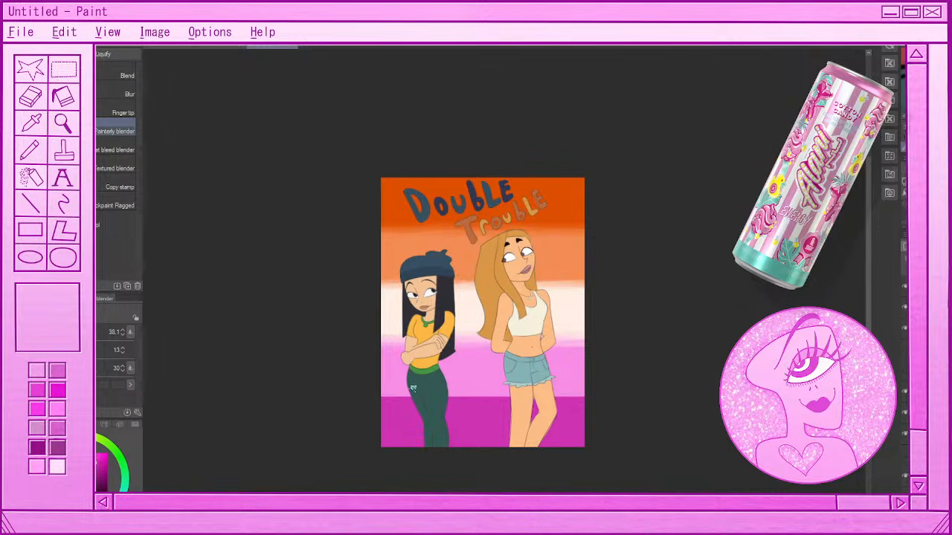
mouse_move(412, 388)
mouse_down()
mouse_move(431, 393)
mouse_move(405, 396)
mouse_move(415, 406)
mouse_move(413, 393)
mouse_move(584, 397)
mouse_move(586, 387)
mouse_up()
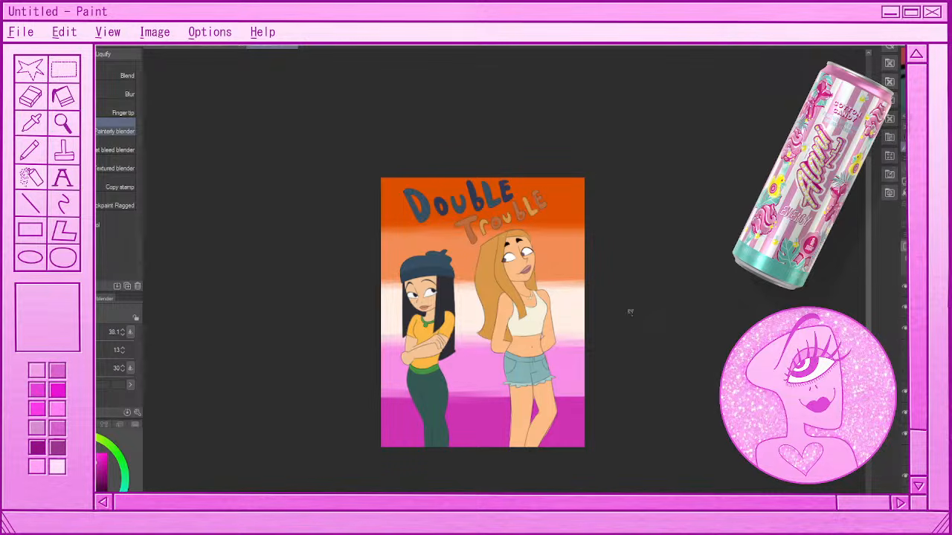
mouse_move(415, 402)
mouse_down()
mouse_move(494, 393)
mouse_move(467, 396)
mouse_up()
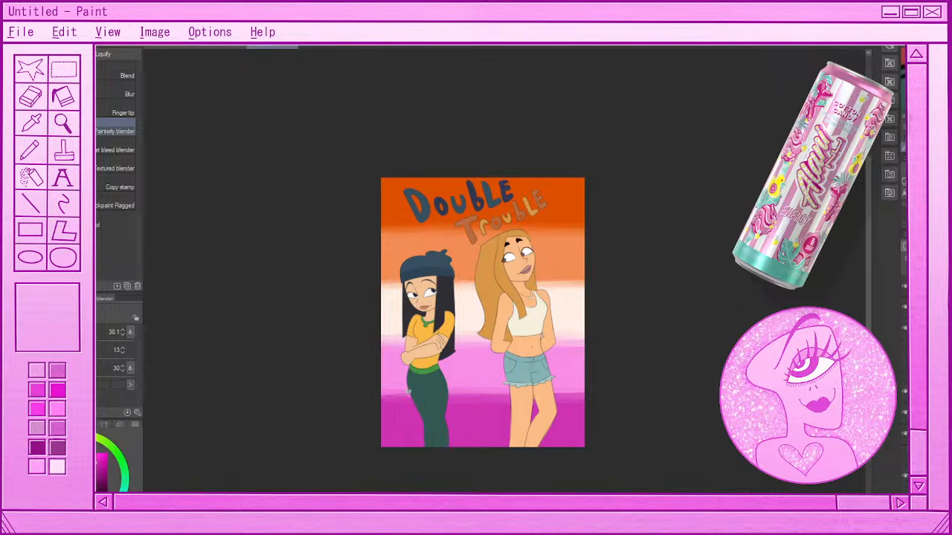
drag(408, 391, 382, 394)
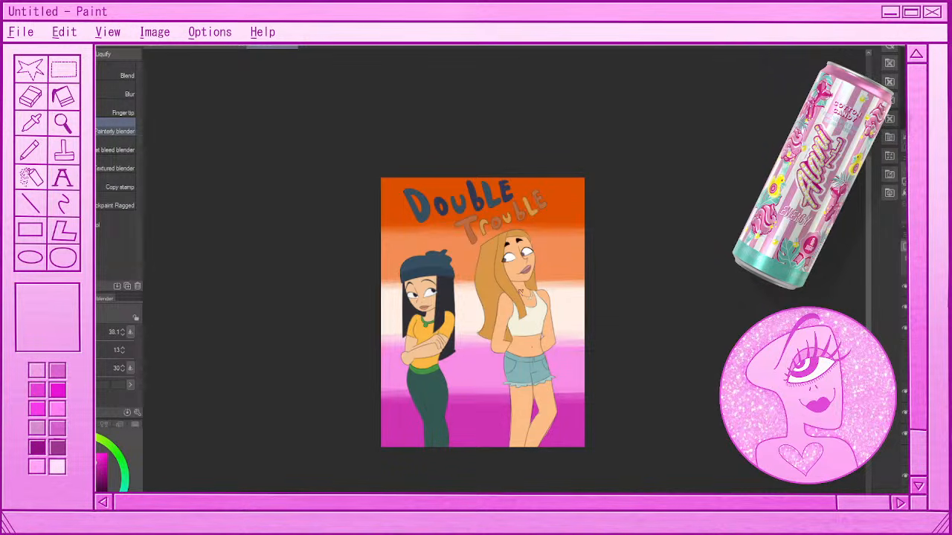
- Examine the blended stripes behind the characters and title at different viewing sizes
scroll(518, 293, down, 2)
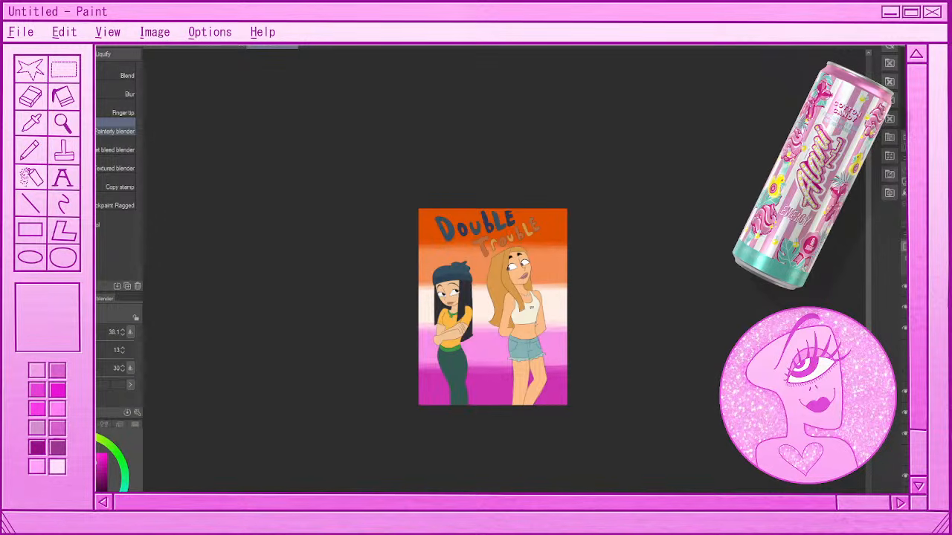
scroll(531, 307, down, 2)
scroll(518, 367, up, 2)
scroll(517, 368, down, 1)
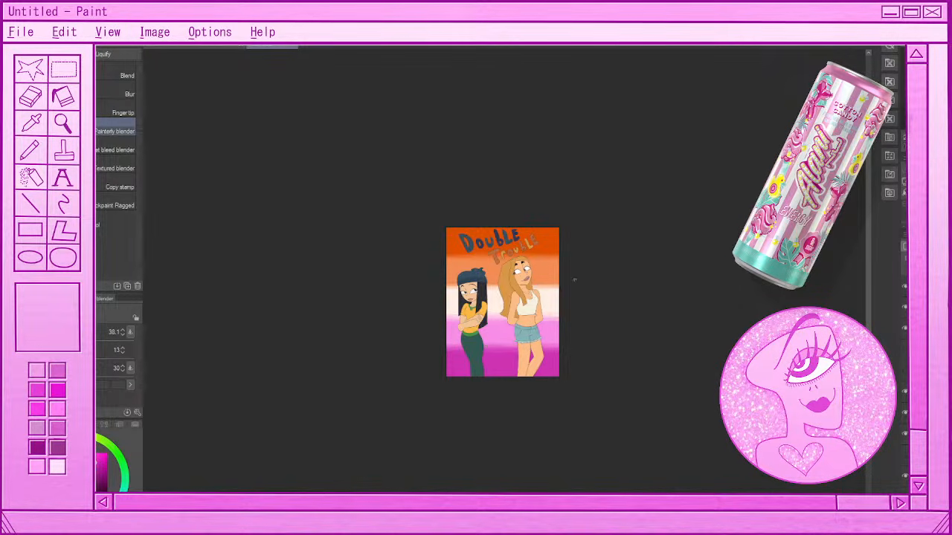
scroll(574, 279, up, 1)
scroll(592, 284, up, 1)
scroll(592, 284, down, 2)
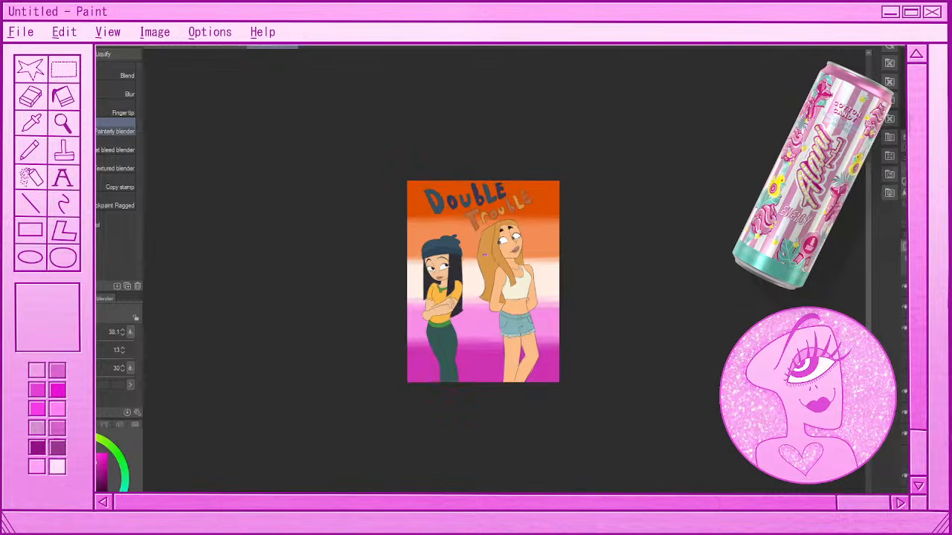
scroll(592, 284, up, 2)
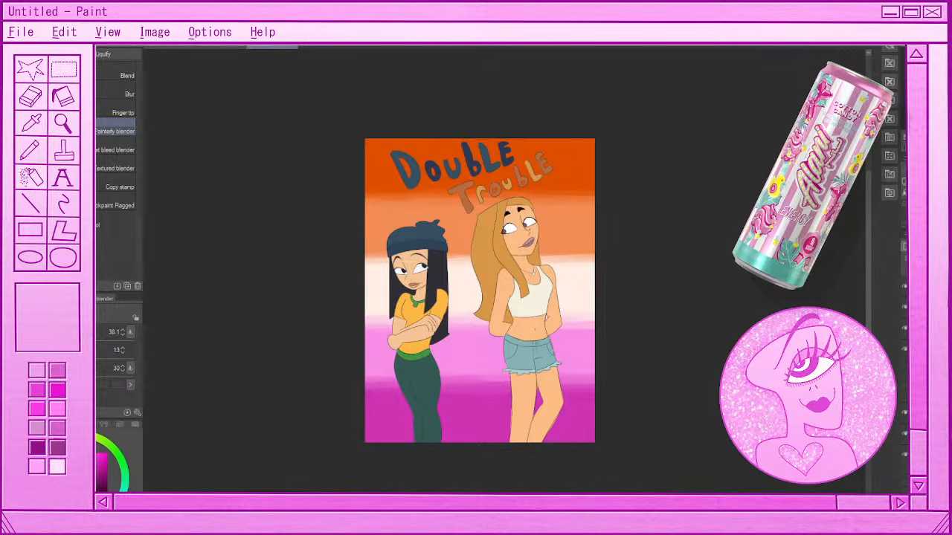
- Fill the whole canvas with light pink using the fill tool that refers to other layers
key(g)
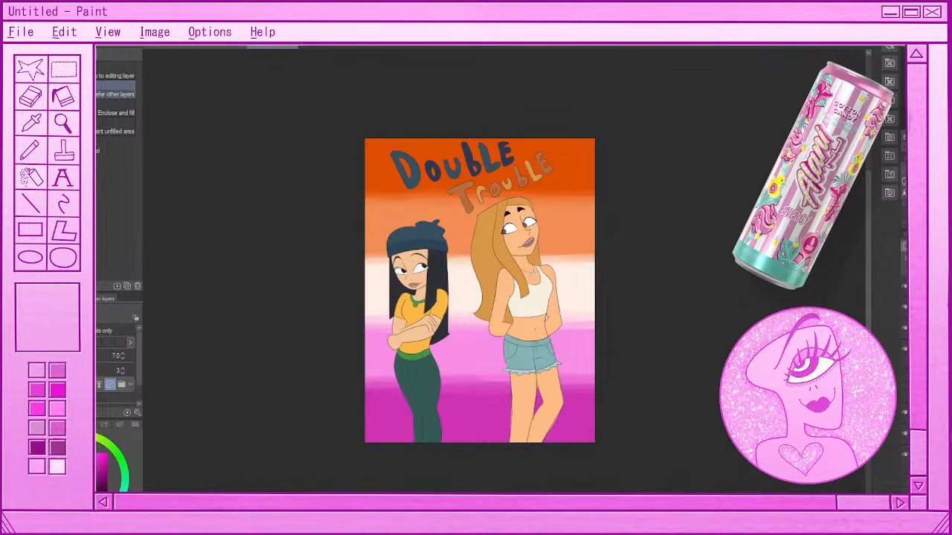
click(493, 384)
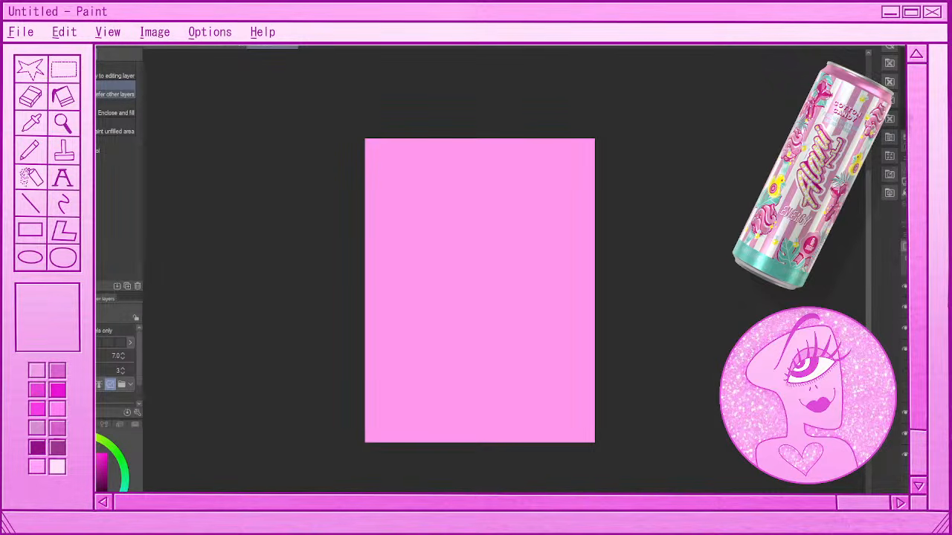
key(ctrl+z)
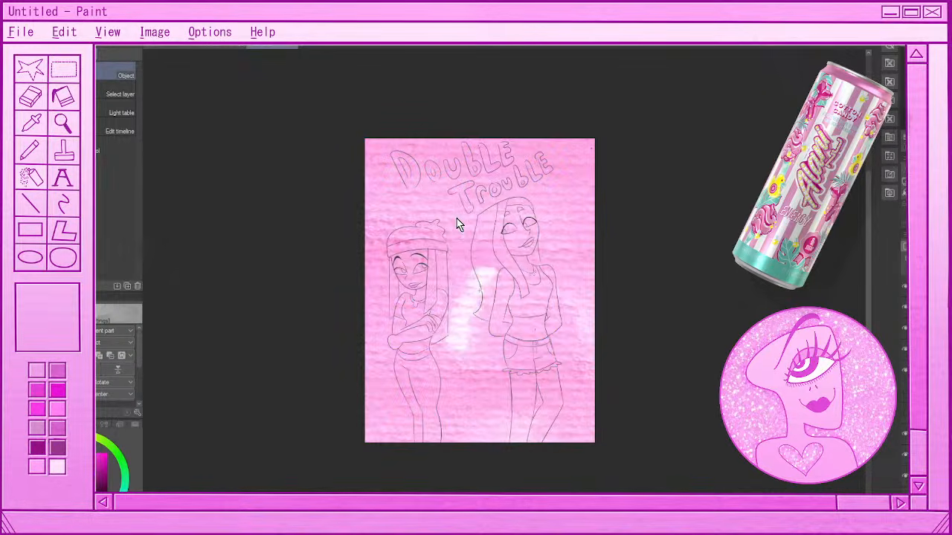
- Scale the oversized texture image down and centre it so it extends slightly beyond the canvas on all sides
scroll(457, 220, down, 3)
scroll(461, 220, down, 6)
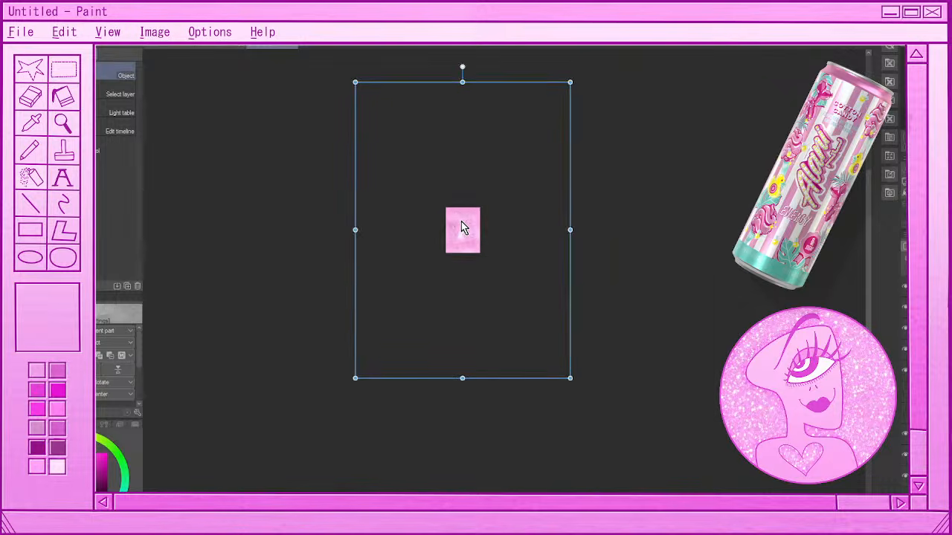
scroll(460, 197, up, 4)
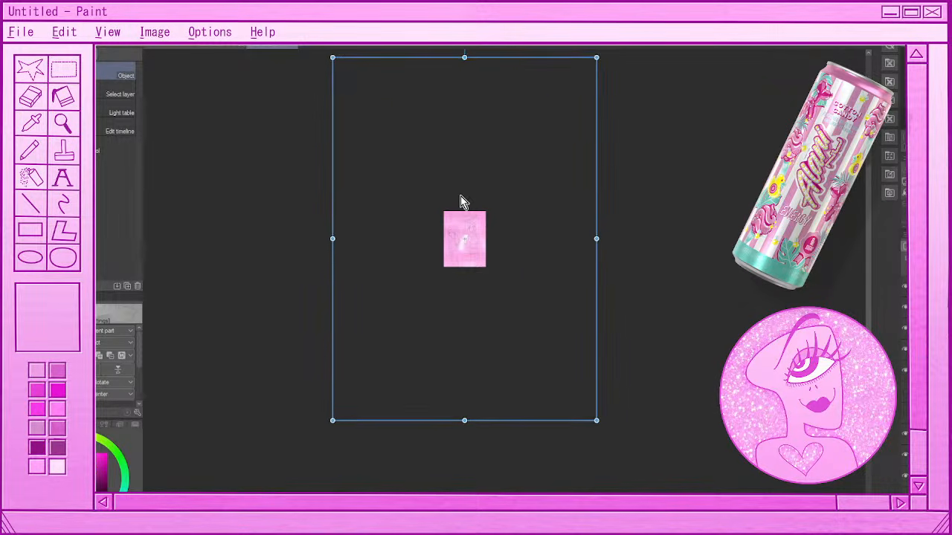
scroll(460, 202, down, 1)
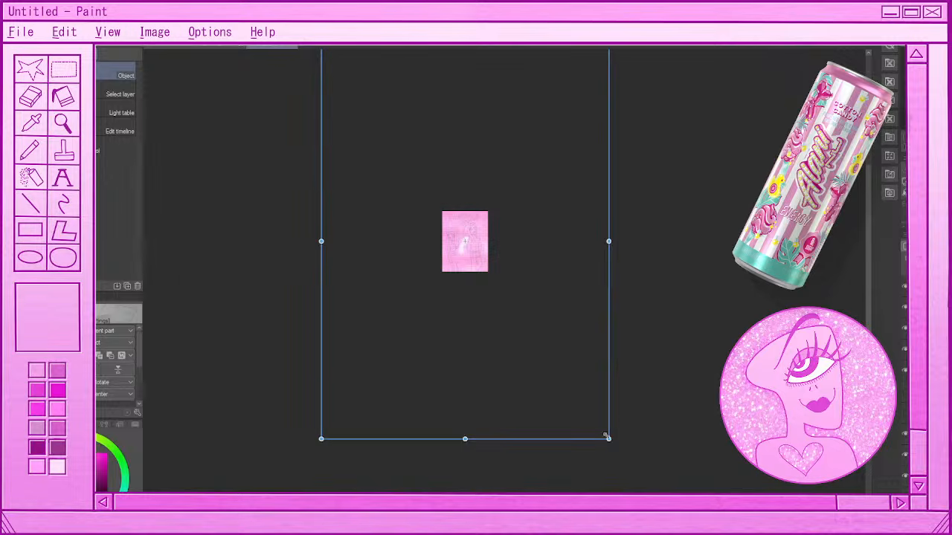
drag(605, 436, 510, 305)
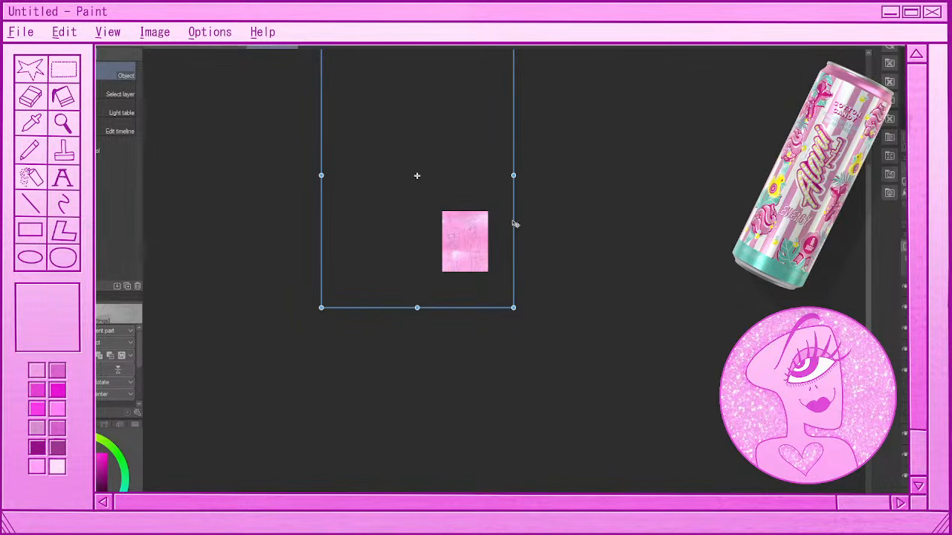
drag(513, 222, 564, 295)
drag(565, 381, 497, 287)
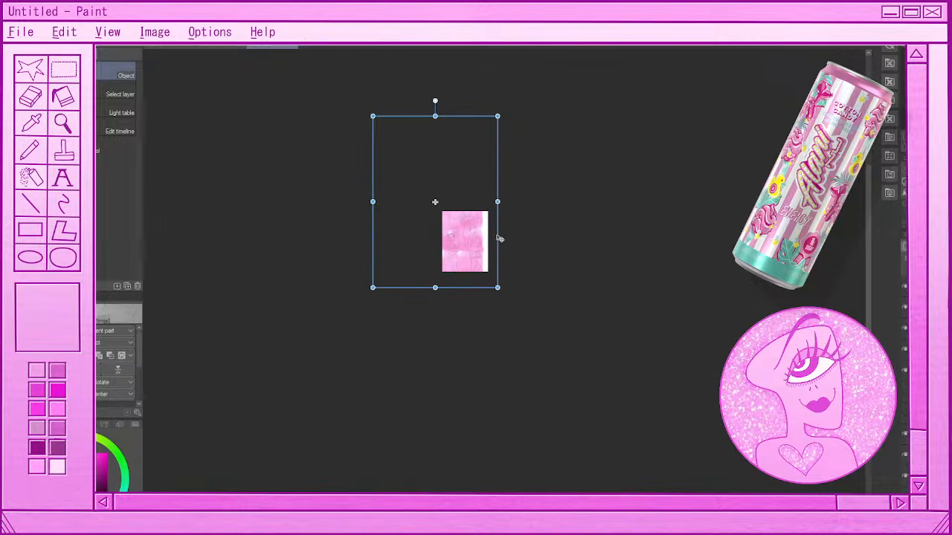
drag(487, 121, 501, 196)
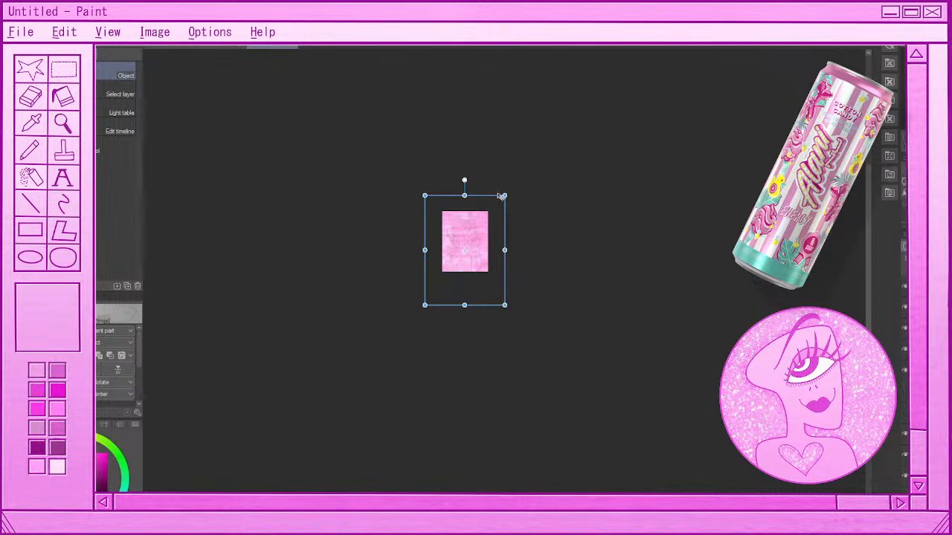
scroll(446, 251, up, 5)
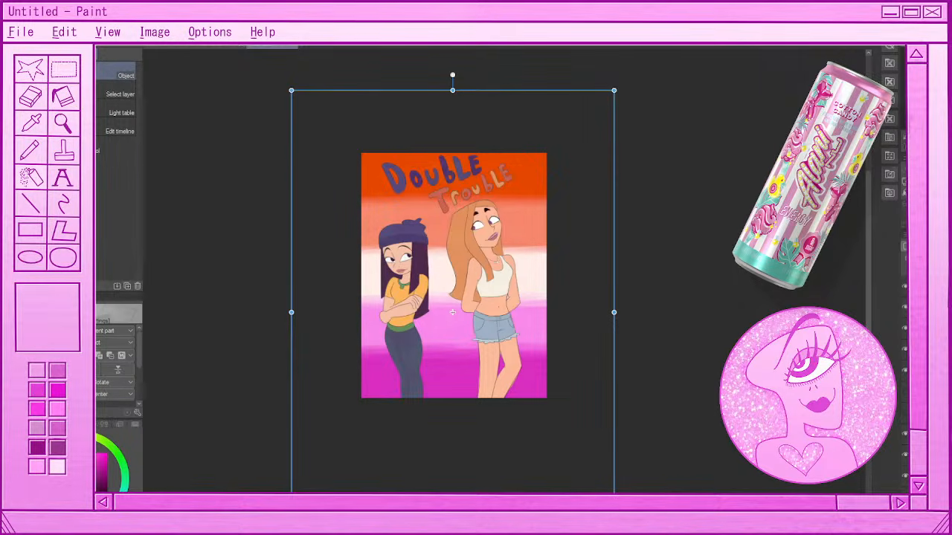
- Try successive blending modes for the overlay layers to tint and texture the characters and striped background
key(Down)
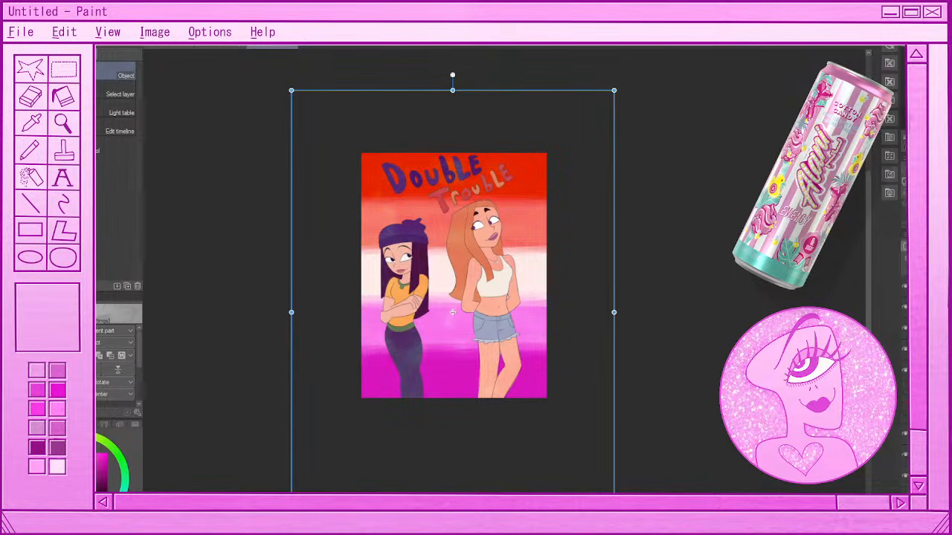
click(904, 369)
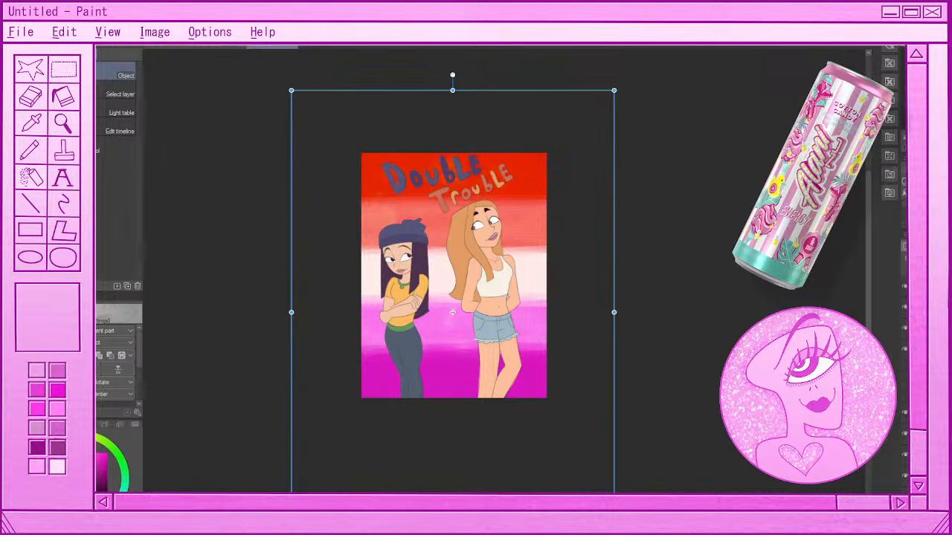
click(904, 192)
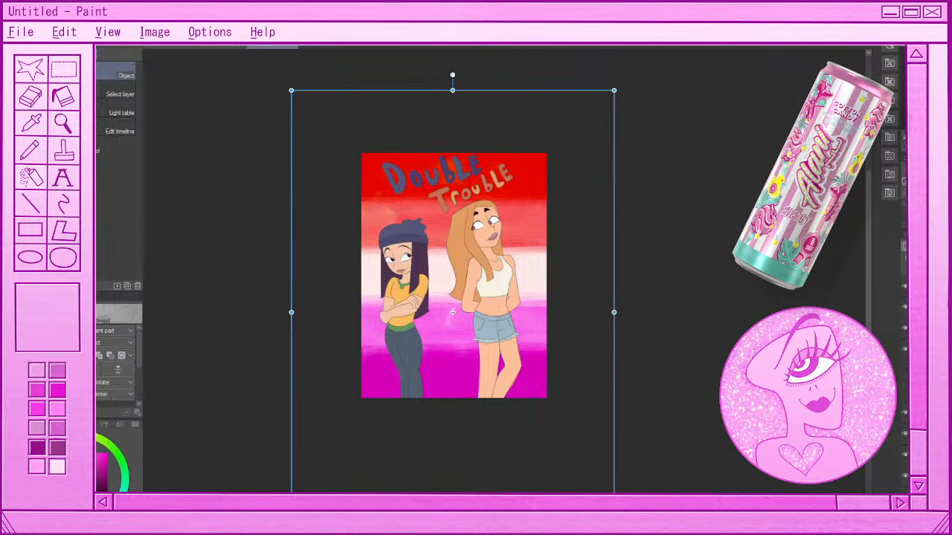
key(Down)
key(Down)
key(Down)
key(Down)
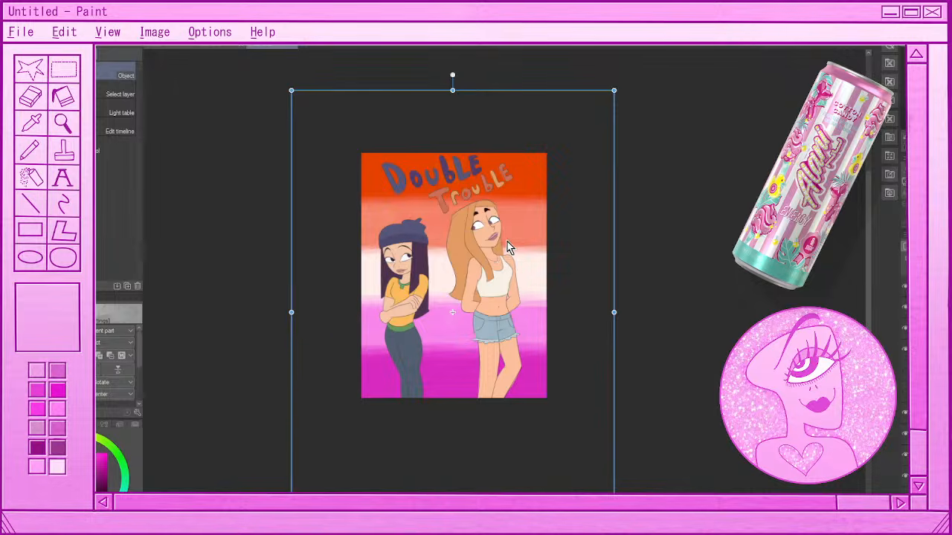
- Inspect the tint and texture across the characters, title and background
scroll(423, 327, down, 1)
scroll(444, 297, up, 1)
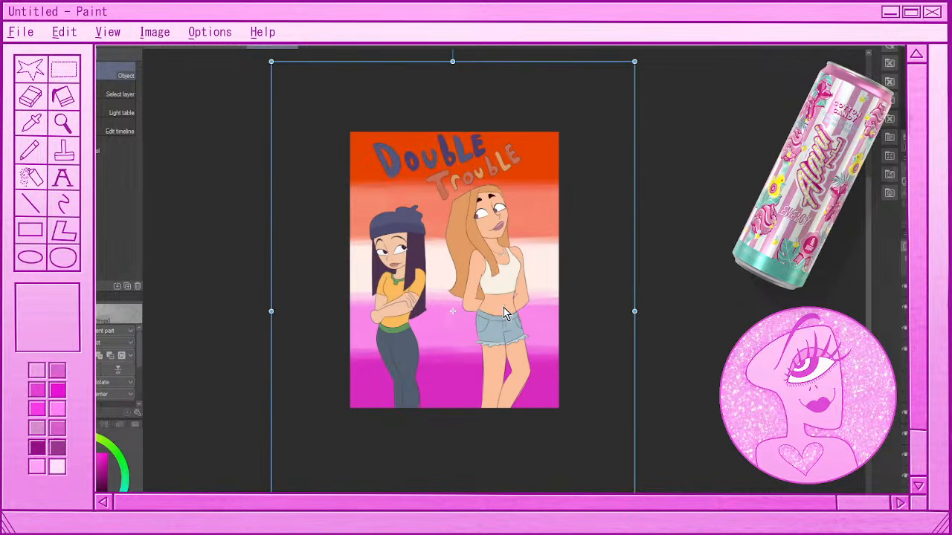
scroll(446, 294, down, 1)
scroll(469, 269, up, 2)
scroll(487, 402, up, 1)
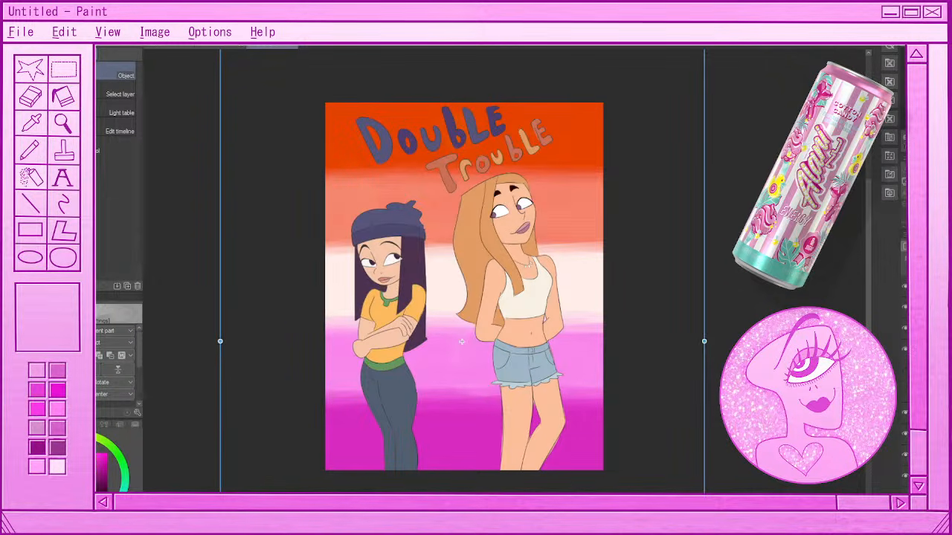
key(Return)
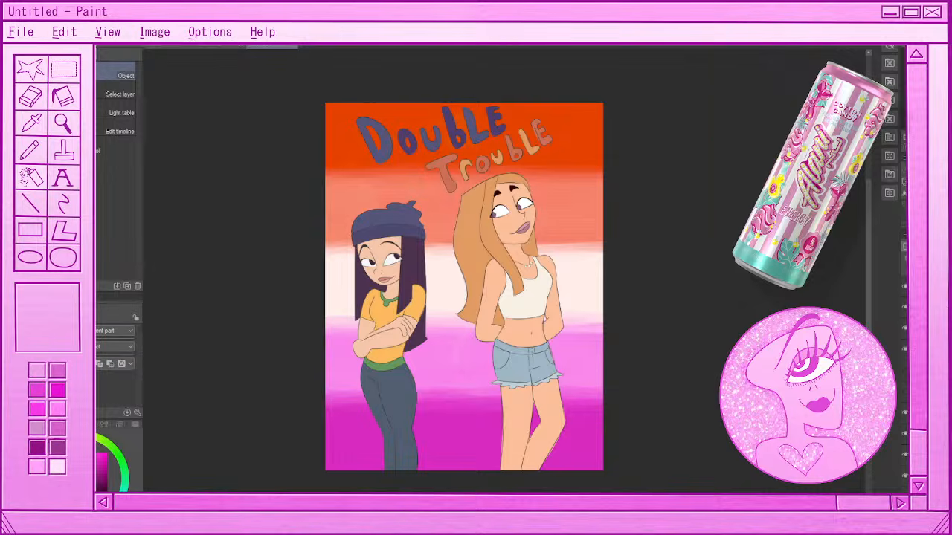
key(ctrl+t)
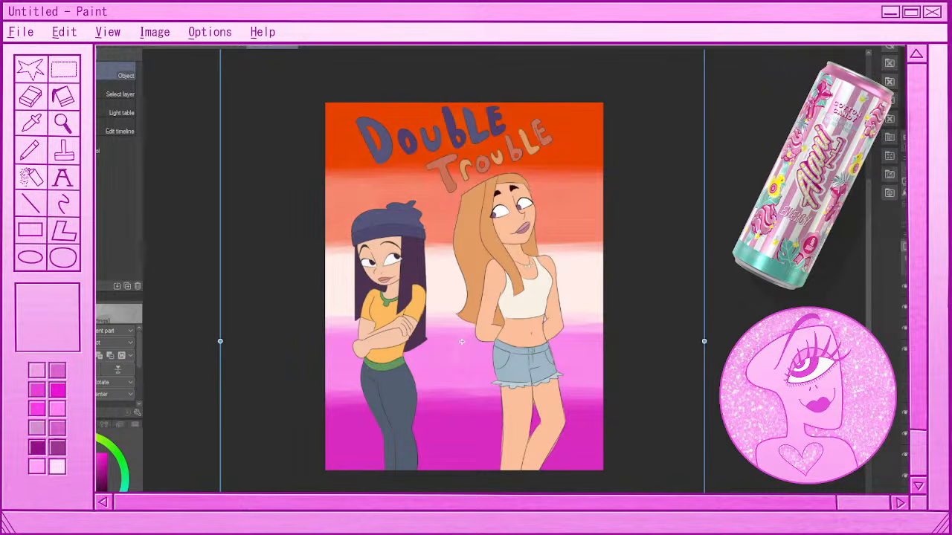
key(Return)
scroll(626, 307, down, 2)
scroll(510, 367, up, 1)
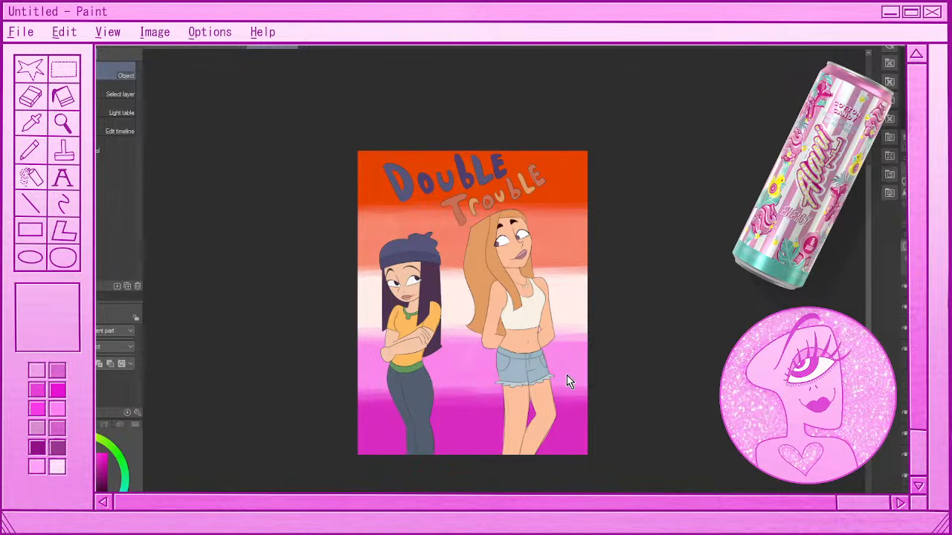
- Auto-select the striped background area around the characters and lettering, referring to the editing layer only
key(g)
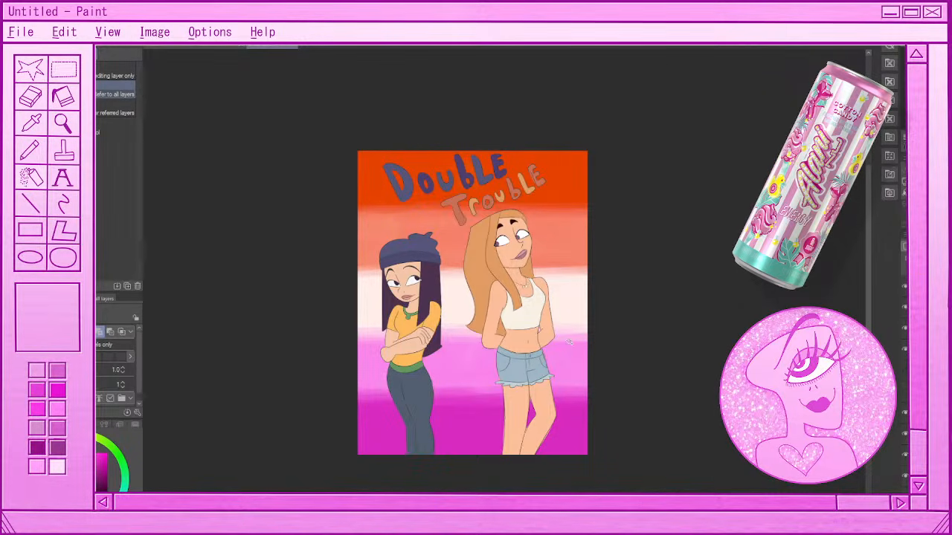
click(126, 77)
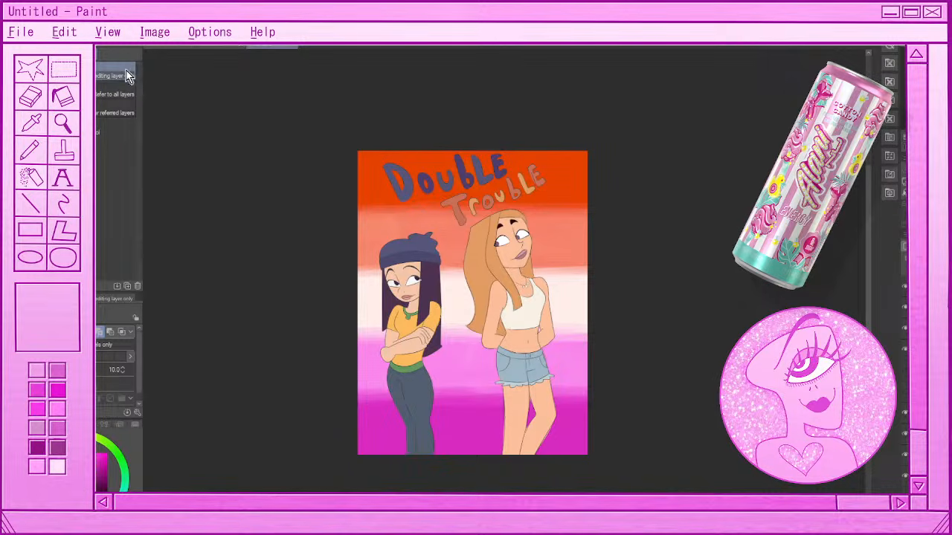
click(568, 207)
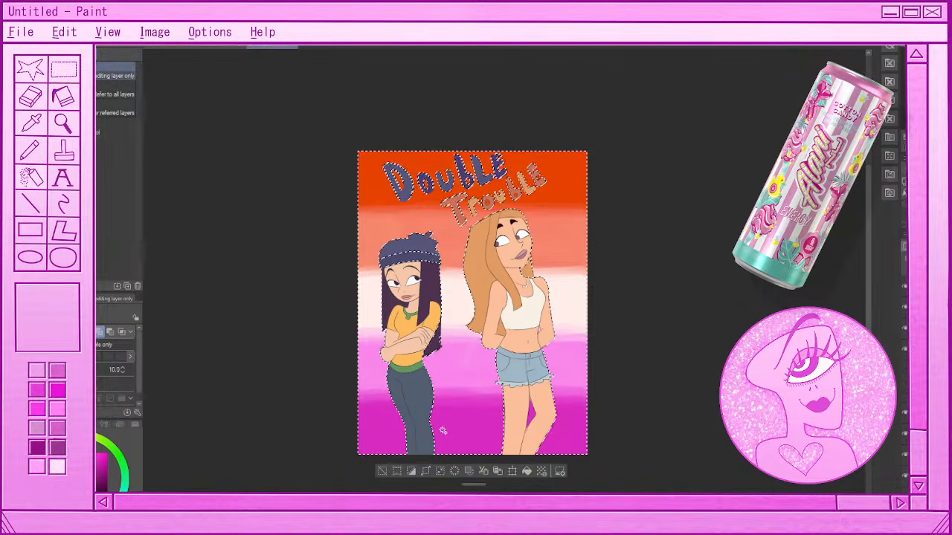
- Clear the selection, auto-select the background without the lettering, and invert it to select both characters' silhouettes
click(383, 471)
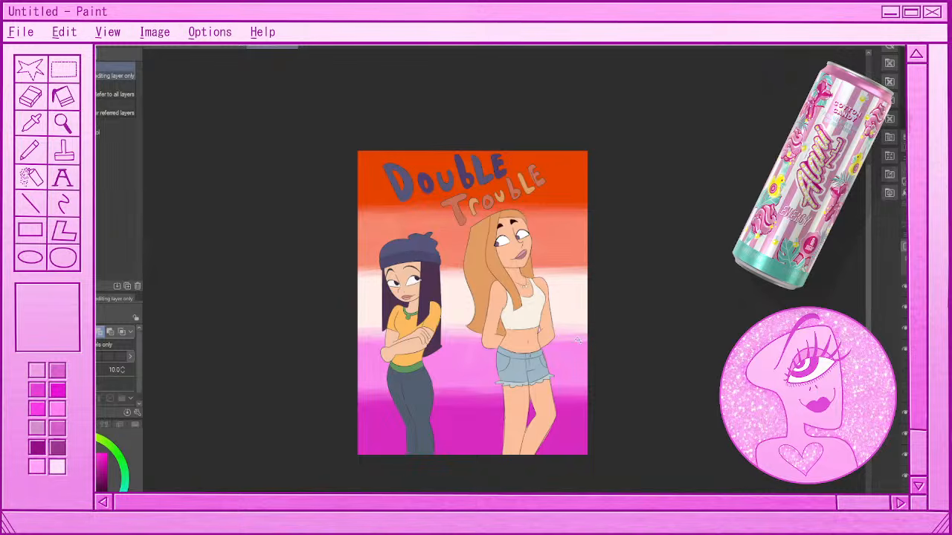
click(568, 375)
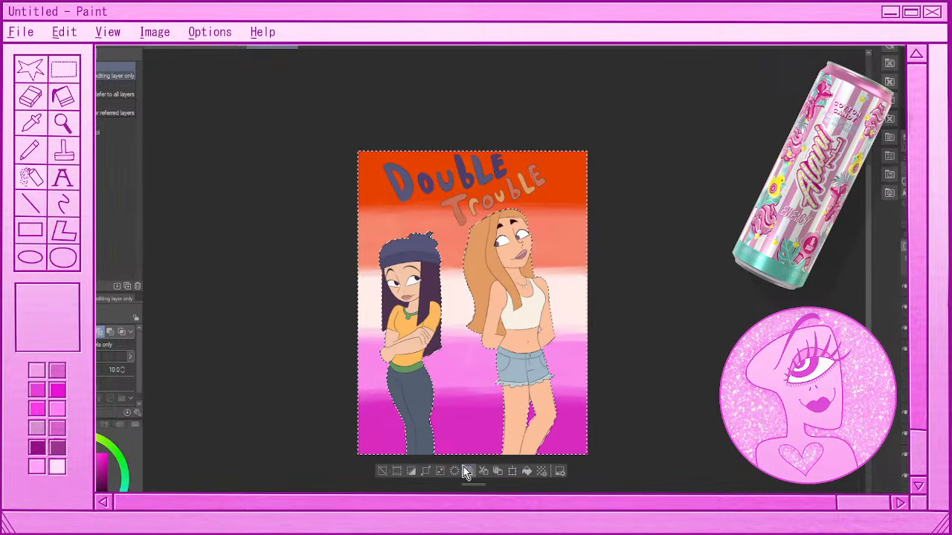
click(408, 471)
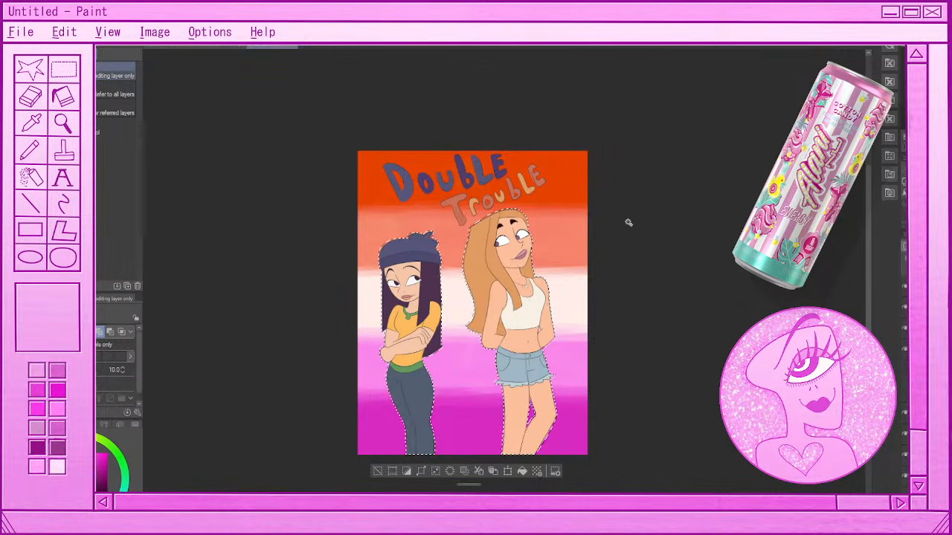
- Fill slightly enlarged silhouettes of both characters with dark purple behind the figures, and clear the selection
scroll(637, 240, up, 3)
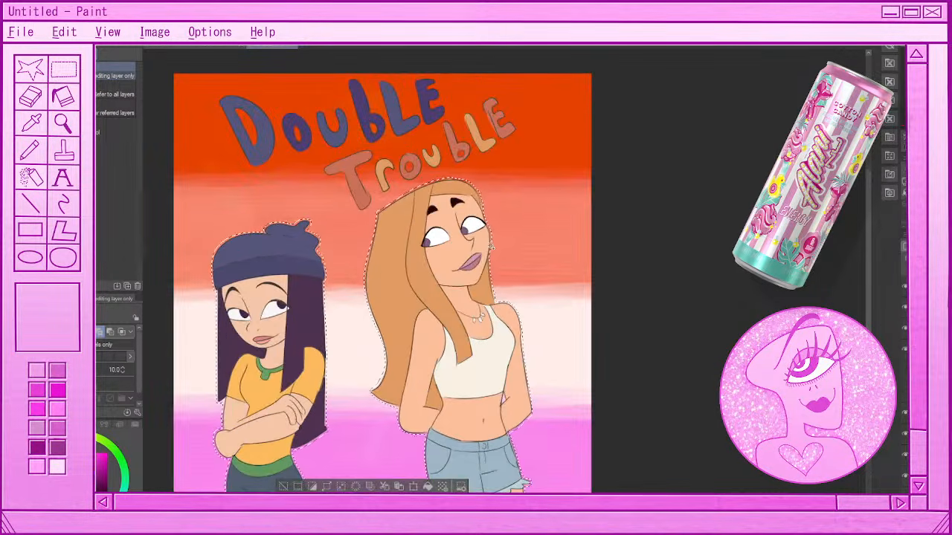
scroll(523, 233, up, 2)
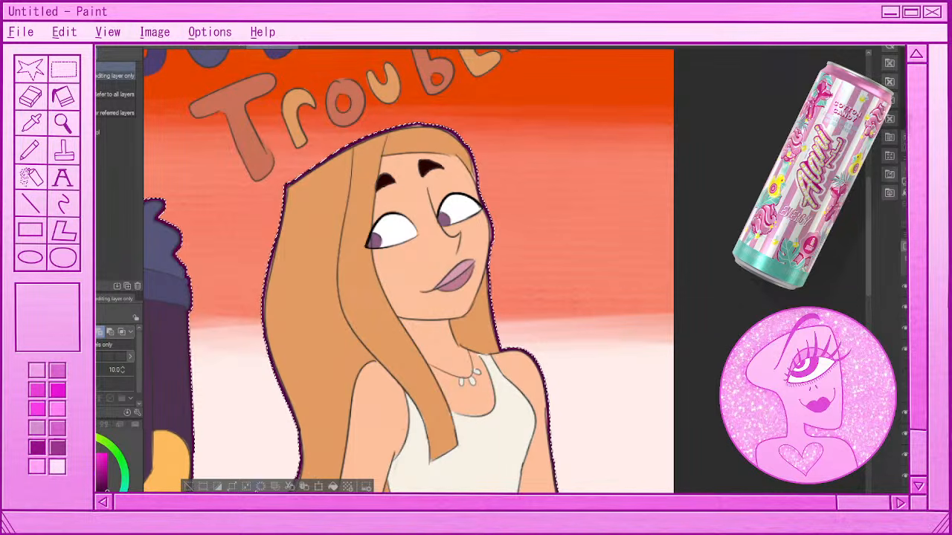
scroll(391, 240, down, 5)
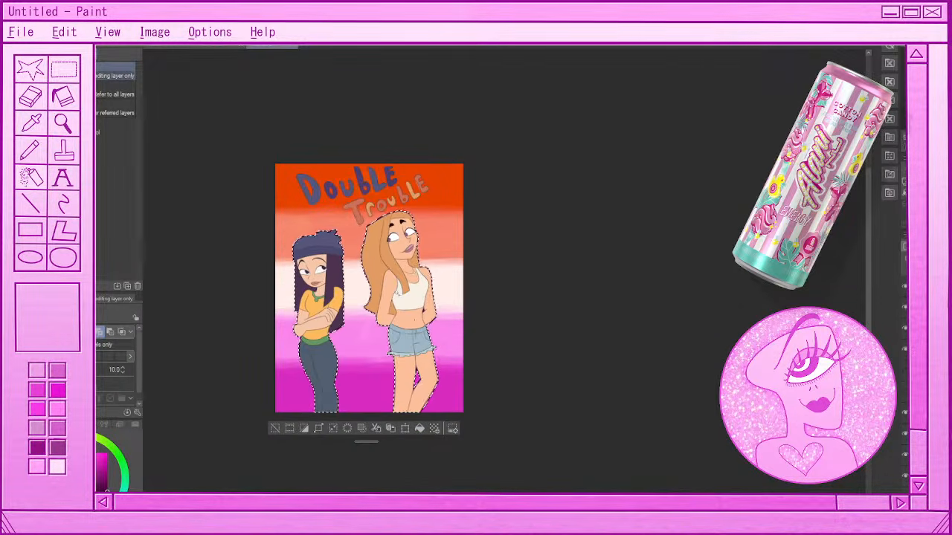
scroll(383, 331, up, 1)
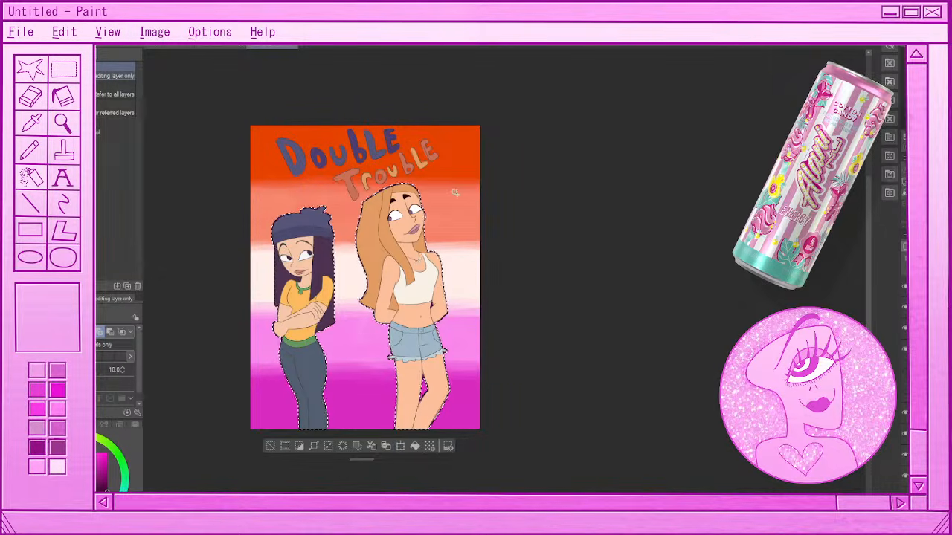
click(270, 448)
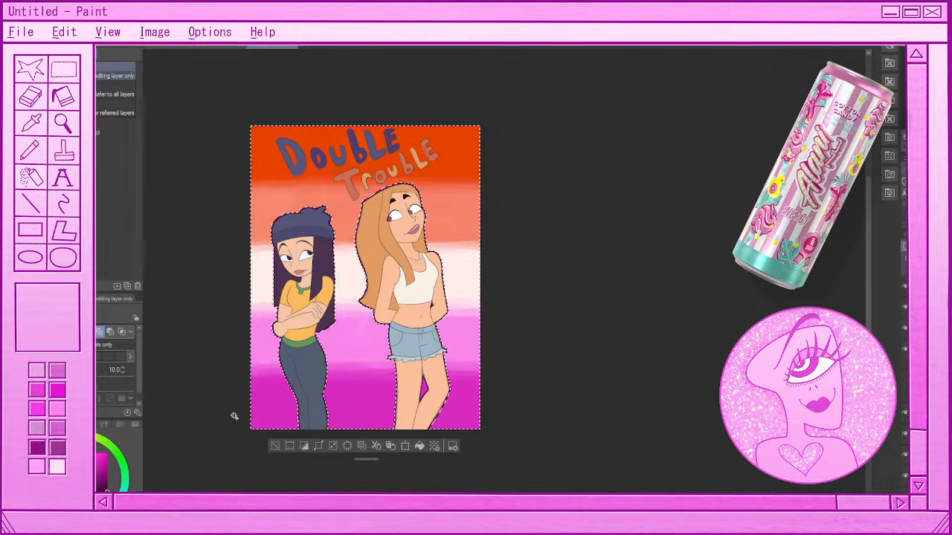
click(273, 447)
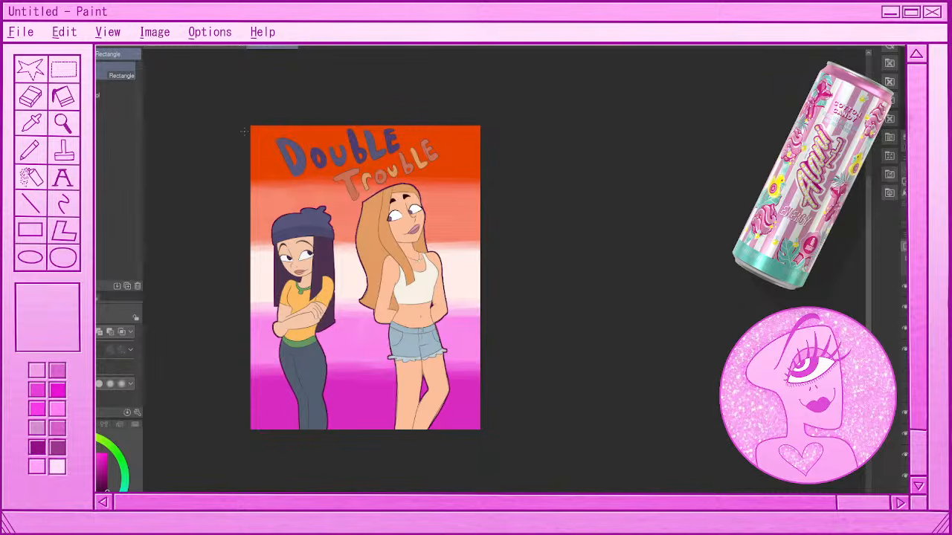
- Shift the dark purple silhouettes slightly right and down behind the characters and blur them into a soft drop shadow
drag(233, 144, 522, 449)
click(409, 447)
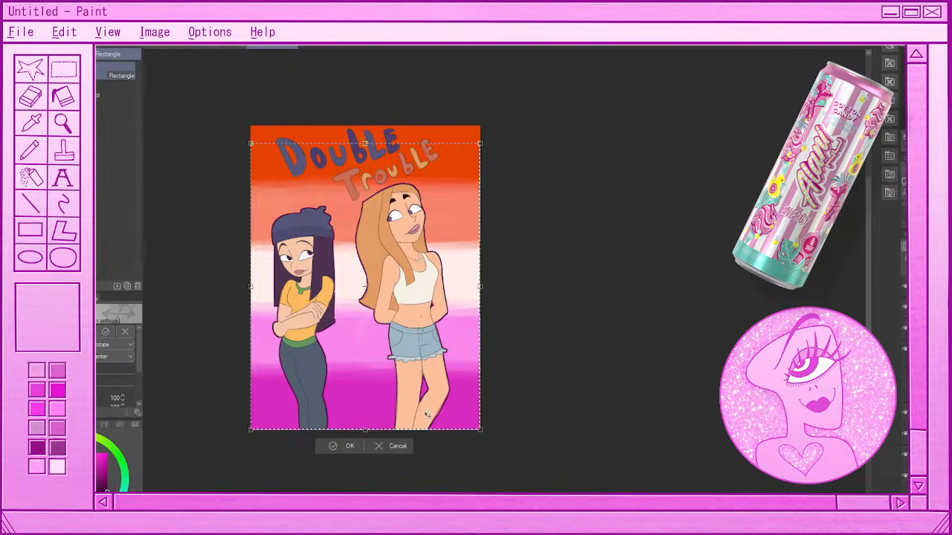
drag(431, 417, 460, 404)
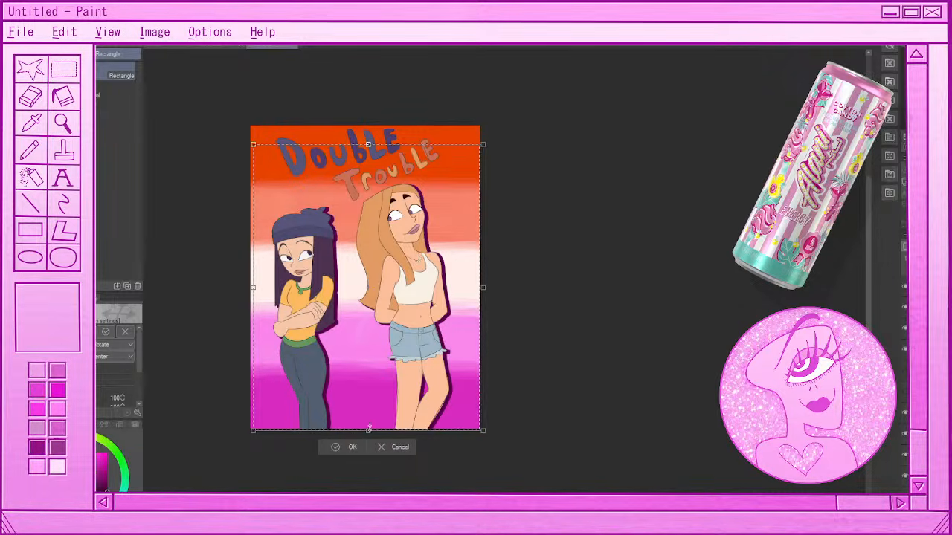
click(334, 447)
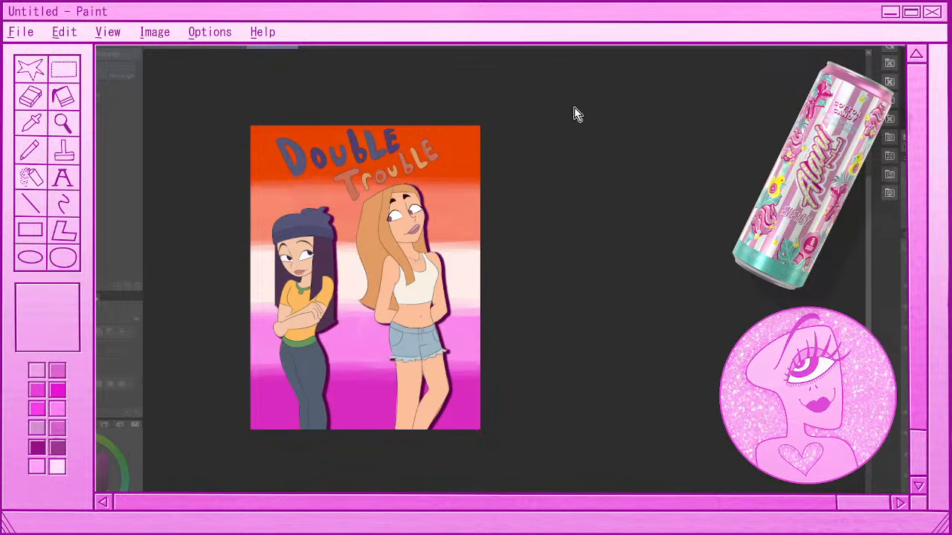
click(610, 114)
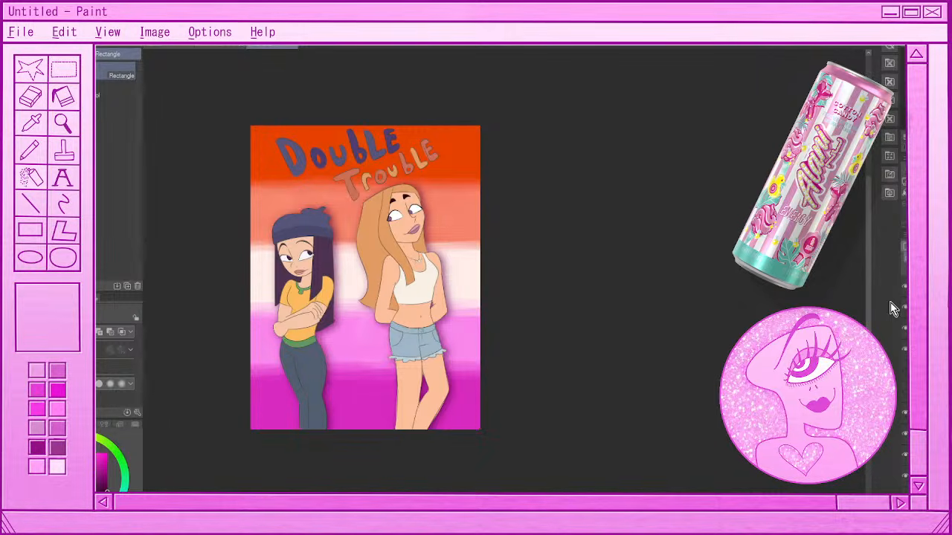
- Check the softened drop shadow behind both characters with the whole poster in view
key(g)
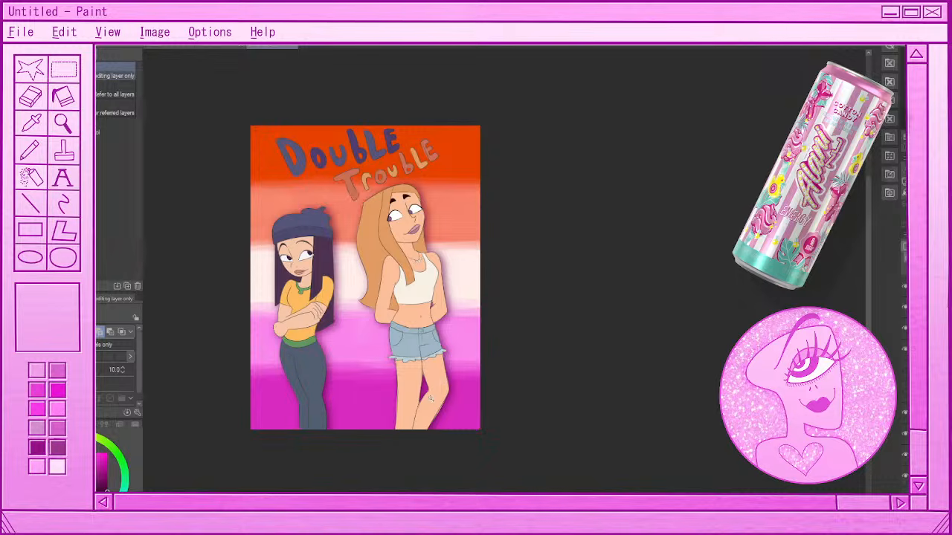
key(g)
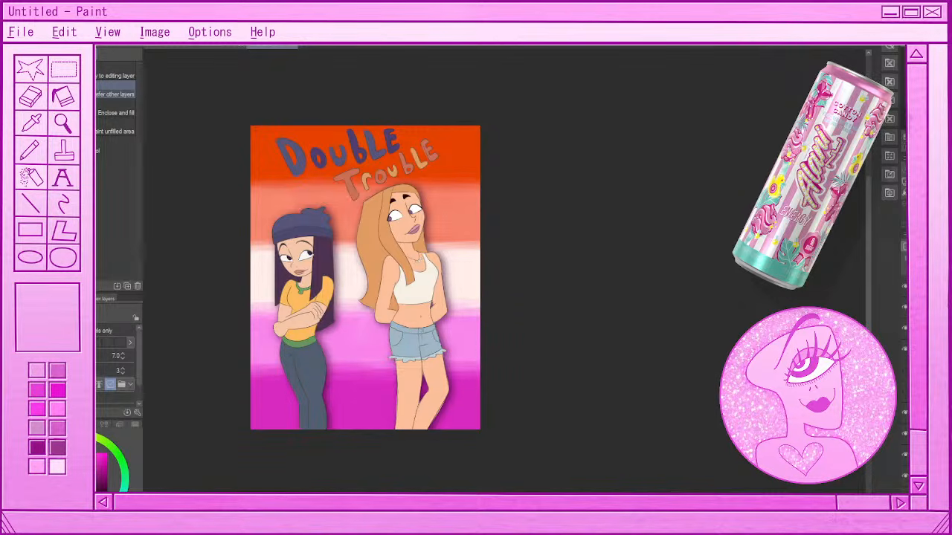
scroll(561, 341, down, 4)
scroll(433, 330, down, 2)
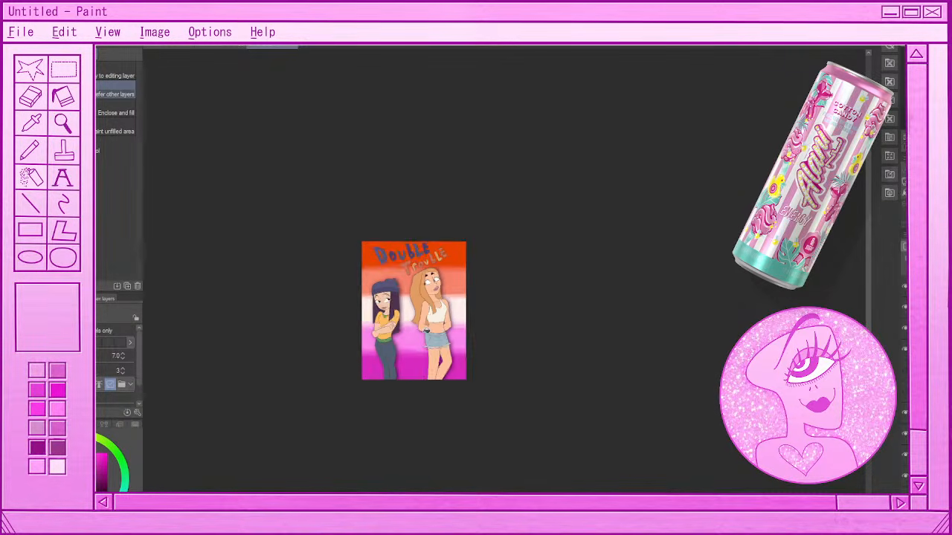
scroll(426, 319, up, 1)
scroll(426, 321, down, 1)
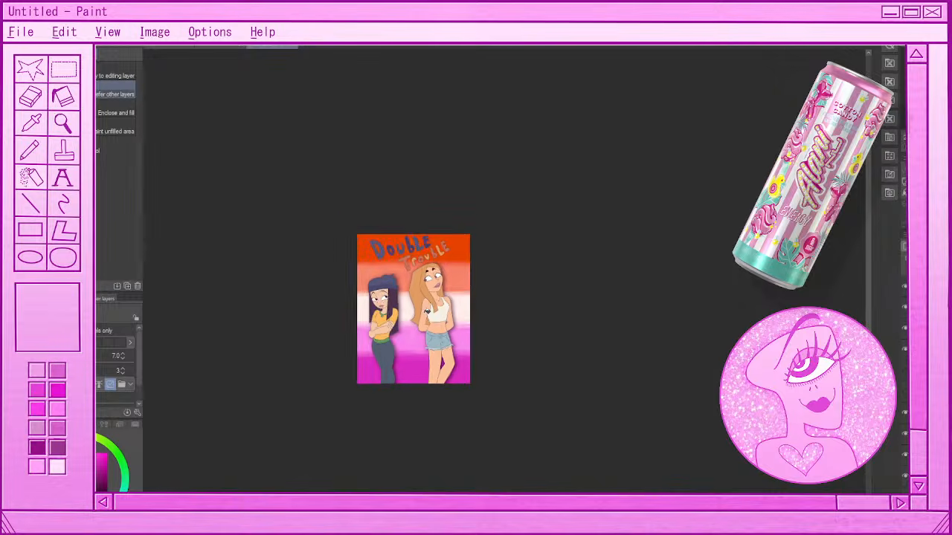
scroll(425, 321, up, 3)
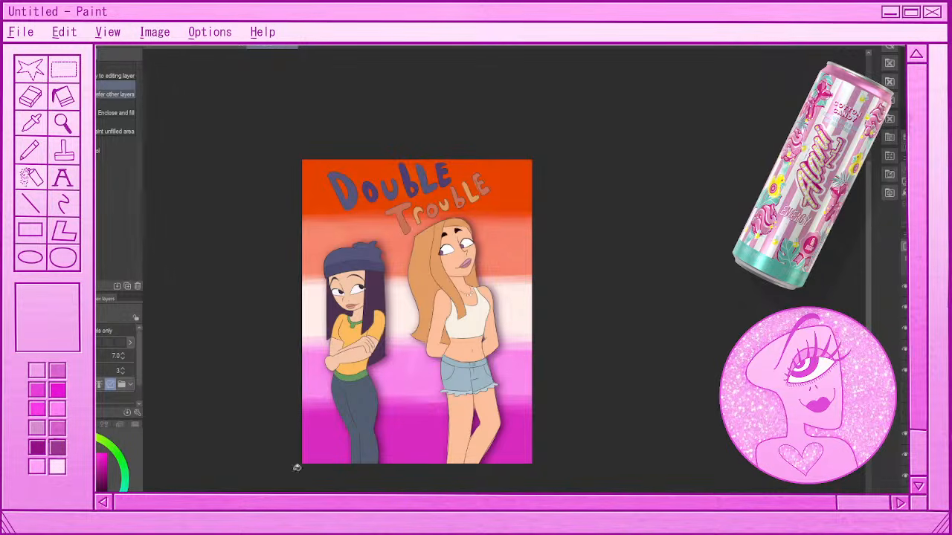
- Darken the poster's four corners in black using the Soft airbrush at size 192.5
key(b)
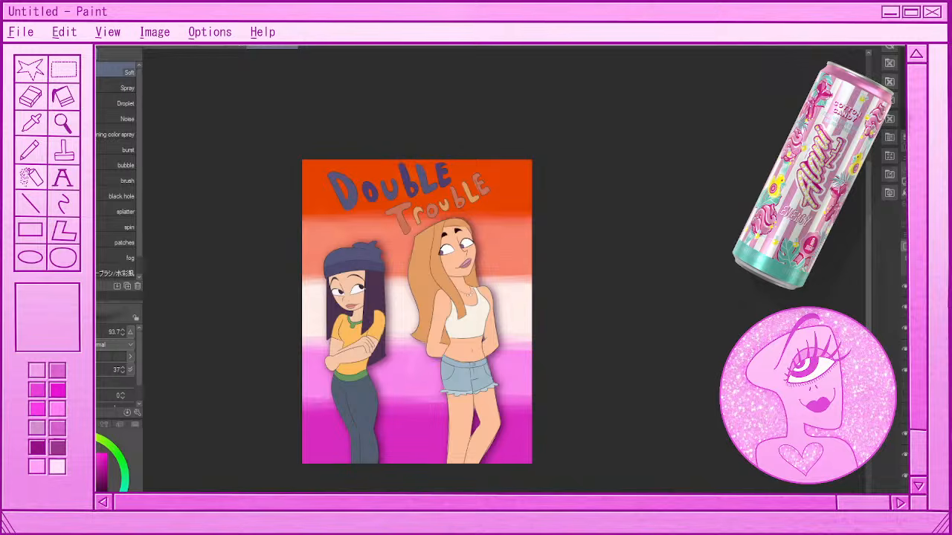
key(bracketright)
key(bracketright)
key(bracketright)
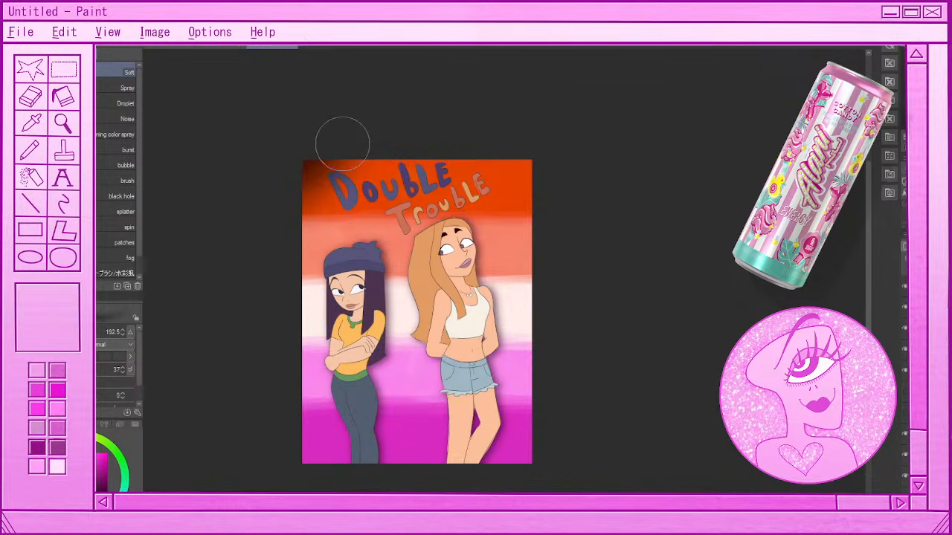
mouse_move(342, 144)
mouse_down()
mouse_move(297, 166)
mouse_move(421, 139)
mouse_move(527, 155)
mouse_move(504, 145)
mouse_move(549, 188)
mouse_move(516, 142)
mouse_up()
mouse_move(297, 417)
mouse_down()
mouse_move(290, 449)
mouse_move(319, 479)
mouse_move(287, 449)
mouse_move(330, 463)
mouse_up()
drag(527, 456, 548, 448)
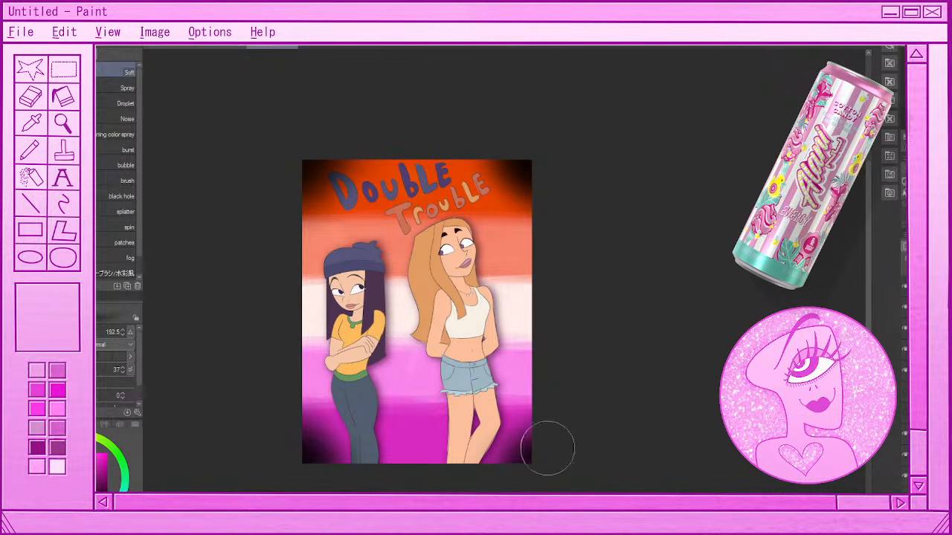
- Extend the black airbrushing along all four edges of the poster to build a continuous vignette around the characters
mouse_move(330, 436)
mouse_down()
mouse_move(398, 456)
mouse_move(525, 456)
mouse_move(340, 460)
mouse_move(317, 440)
mouse_move(297, 454)
mouse_move(302, 202)
mouse_move(300, 476)
mouse_move(305, 207)
mouse_move(372, 177)
mouse_up()
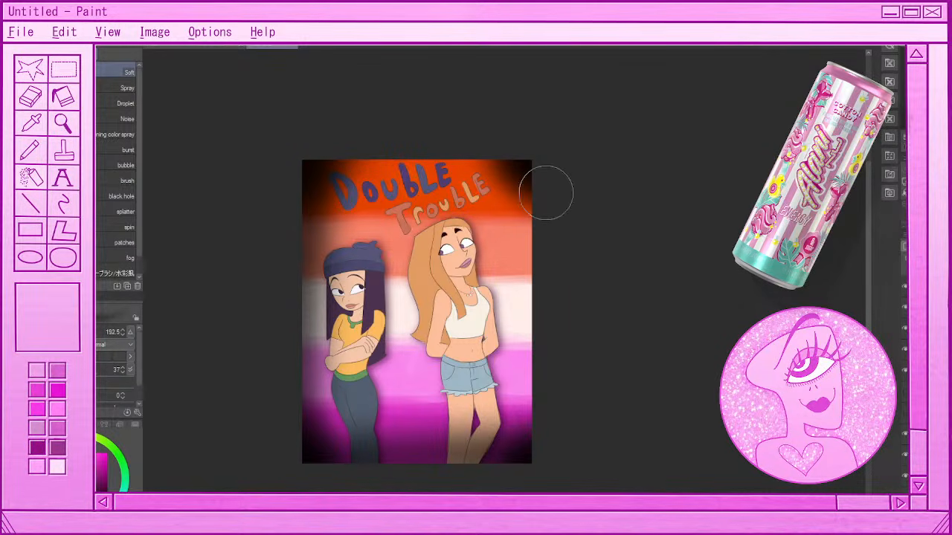
mouse_move(546, 192)
mouse_down()
mouse_move(536, 427)
mouse_move(534, 171)
mouse_move(552, 372)
mouse_up()
mouse_move(369, 136)
mouse_down()
mouse_move(531, 154)
mouse_move(290, 152)
mouse_move(595, 142)
mouse_up()
drag(330, 466, 452, 438)
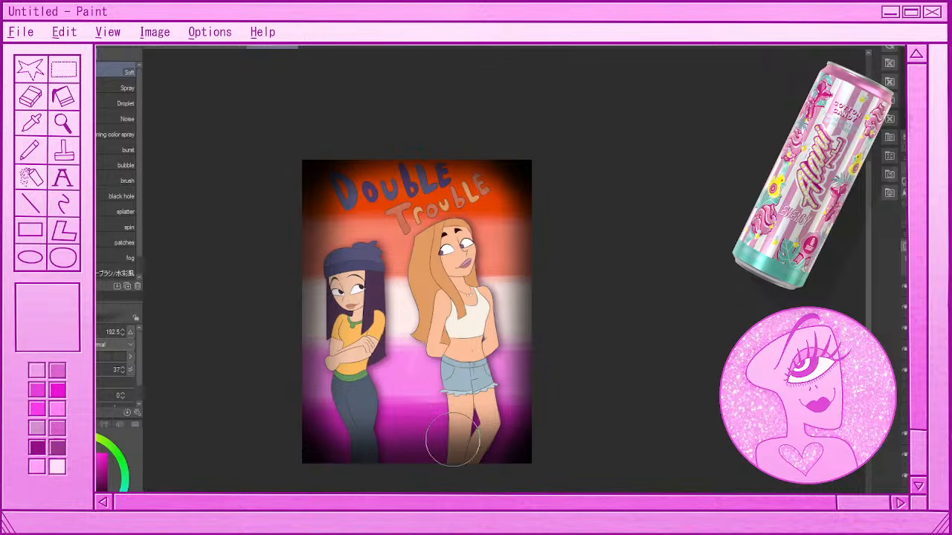
drag(546, 394, 538, 265)
drag(291, 242, 297, 473)
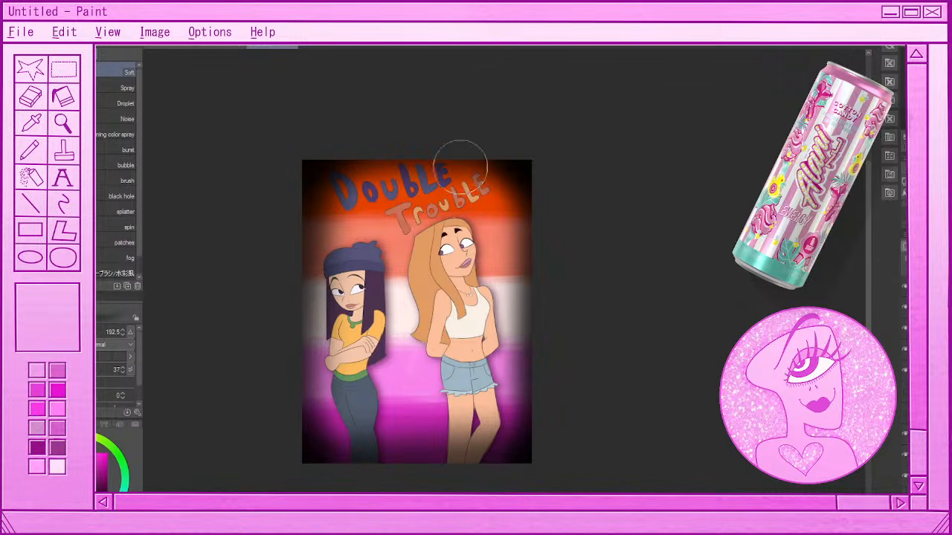
mouse_move(287, 213)
mouse_down()
mouse_move(461, 151)
mouse_move(493, 162)
mouse_move(392, 145)
mouse_move(579, 205)
mouse_move(549, 170)
mouse_move(384, 144)
mouse_move(432, 146)
mouse_move(643, 204)
mouse_move(527, 184)
mouse_move(543, 349)
mouse_move(519, 427)
mouse_up()
drag(312, 175, 299, 416)
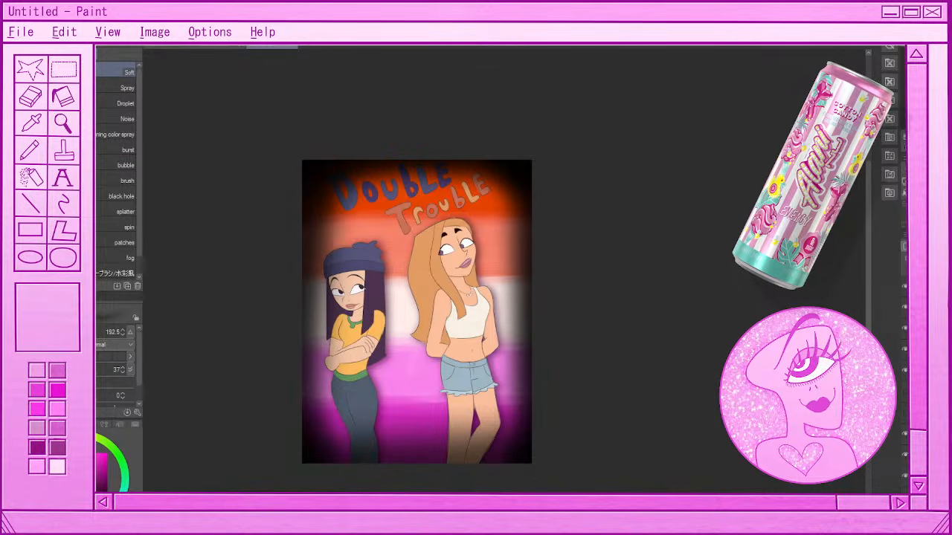
mouse_move(334, 491)
mouse_down()
mouse_move(405, 476)
mouse_move(537, 476)
mouse_up()
- Reduce the strength of the black vignette so the striped background shows through along the edges
click(904, 192)
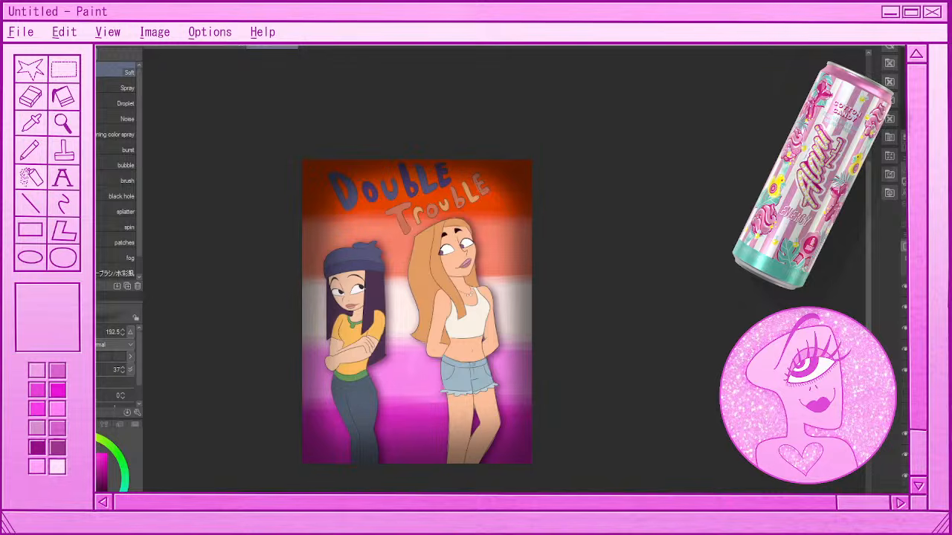
drag(939, 235, 927, 235)
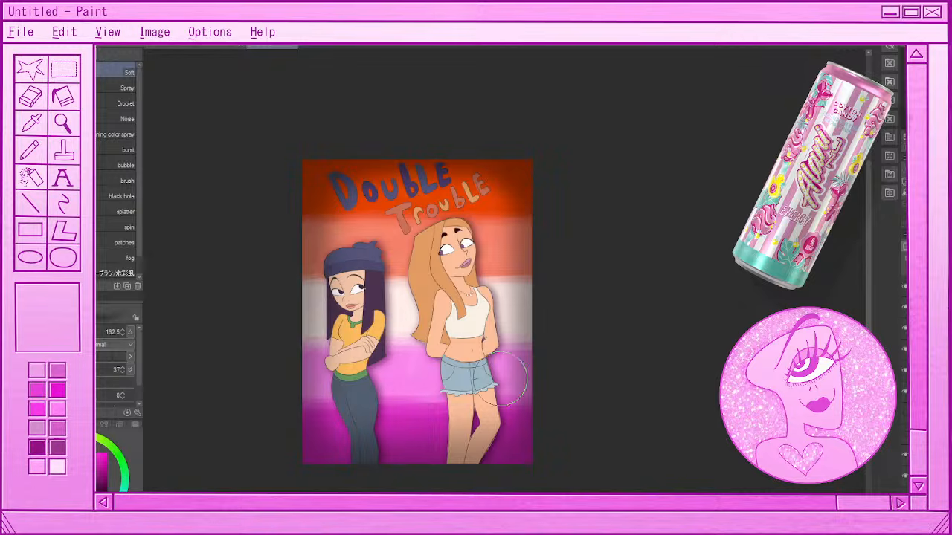
- Paint a bright white glow between the two characters with the Soft airbrush, redoing the first attempt
click(13, 123)
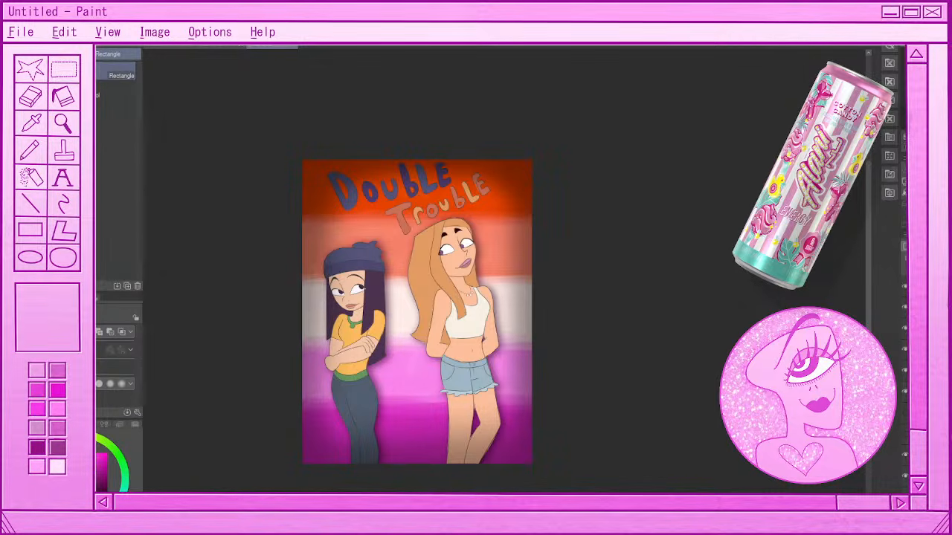
key(p)
key(b)
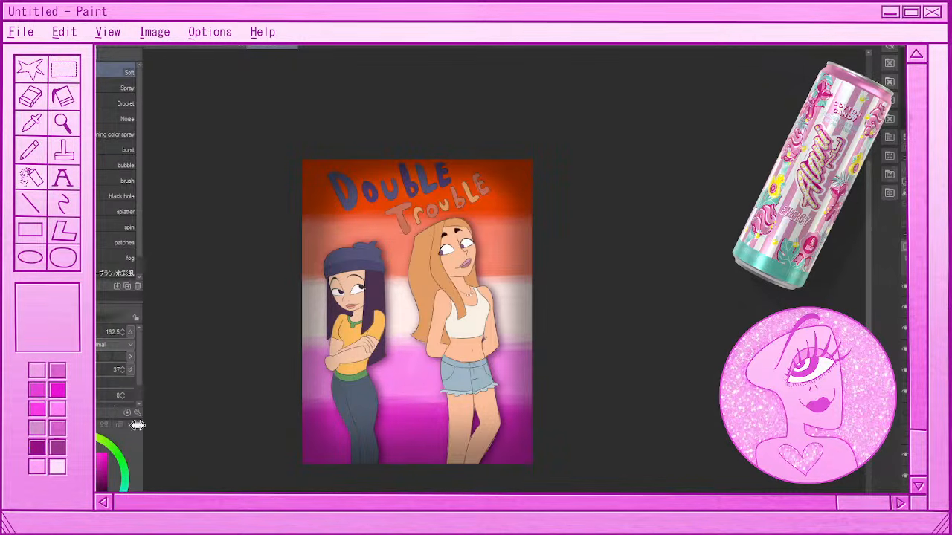
mouse_move(430, 346)
mouse_down()
mouse_move(428, 277)
mouse_move(423, 342)
mouse_up()
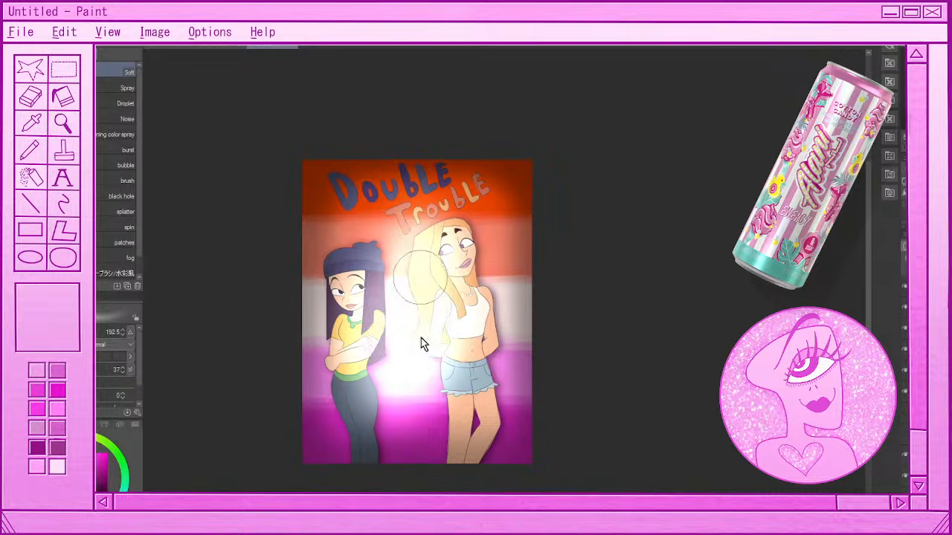
key(ctrl+z)
mouse_move(414, 216)
mouse_down()
mouse_move(370, 272)
mouse_move(445, 336)
mouse_move(380, 235)
mouse_move(415, 303)
mouse_move(415, 209)
mouse_move(370, 321)
mouse_move(444, 344)
mouse_move(392, 265)
mouse_move(411, 281)
mouse_move(400, 252)
mouse_move(489, 412)
mouse_move(471, 422)
mouse_move(402, 250)
mouse_up()
- Undo and redo the glow strokes, comparing their strength, to keep only a moderate highlight between the characters
key(ctrl+z)
key(ctrl+z)
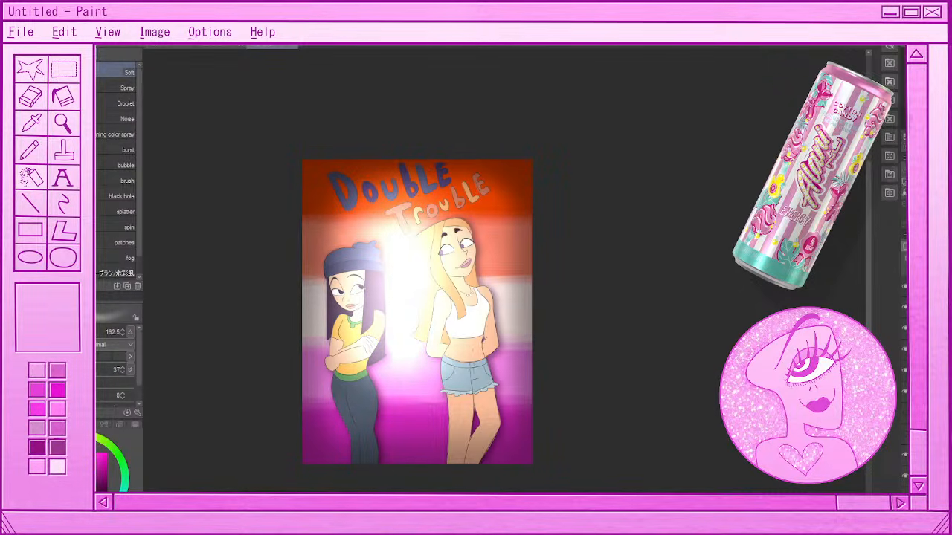
key(ctrl+z)
key(ctrl+z)
key(ctrl+z)
key(ctrl+z)
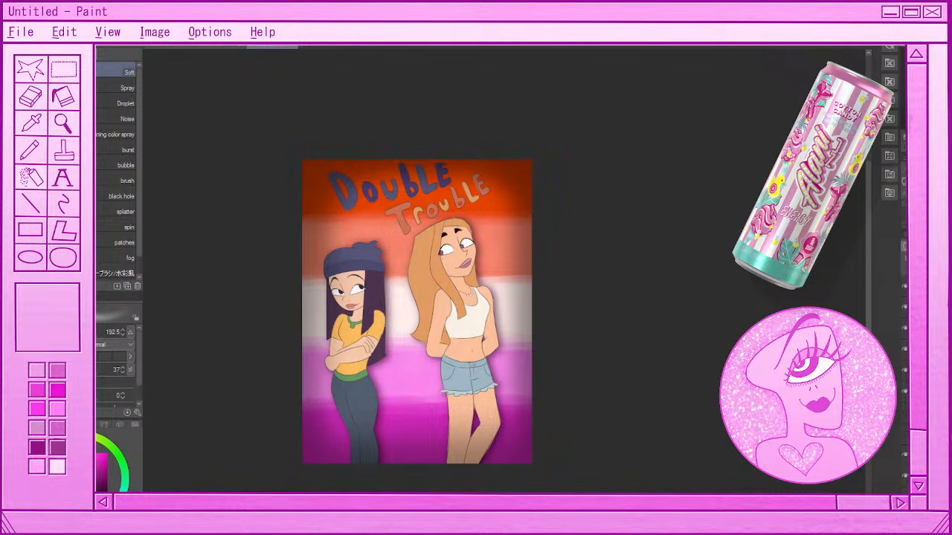
key(ctrl+y)
key(ctrl+y)
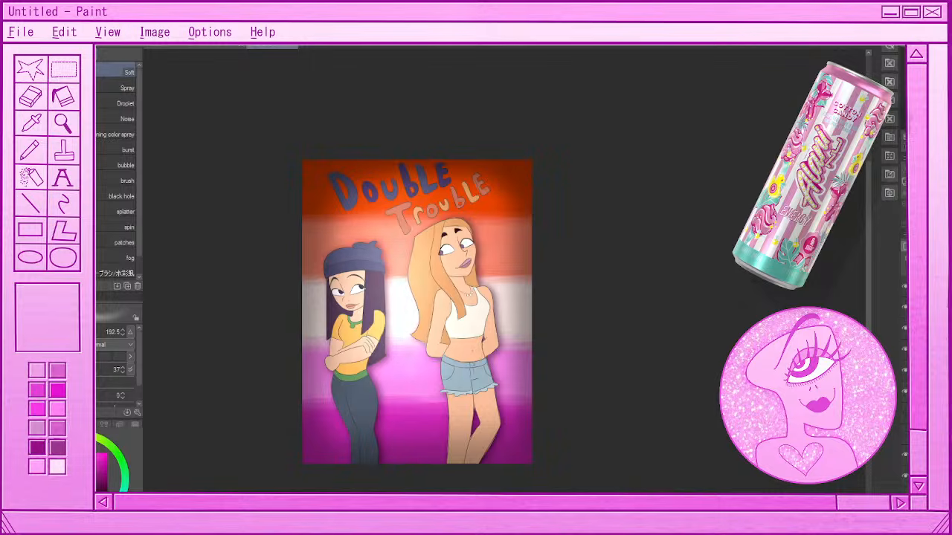
key(ctrl+z)
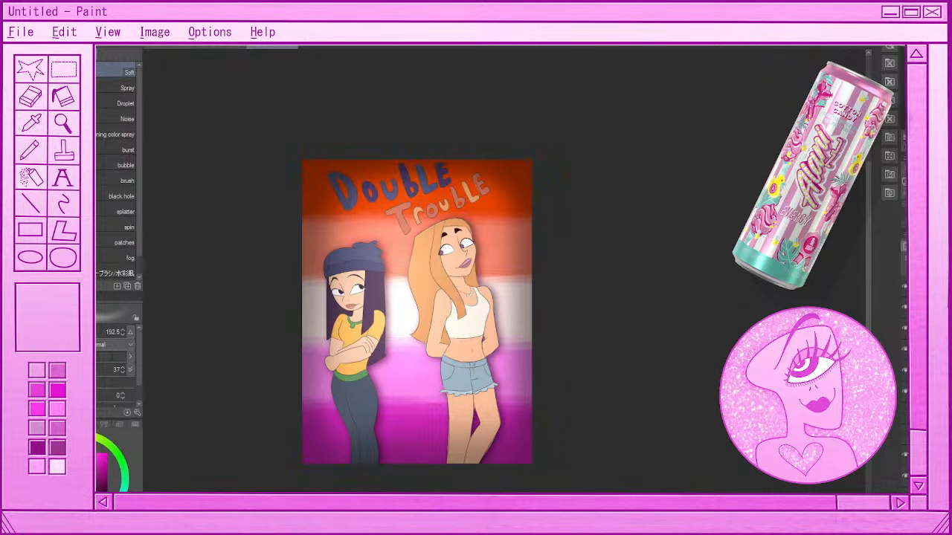
key(ctrl+y)
key(ctrl+y)
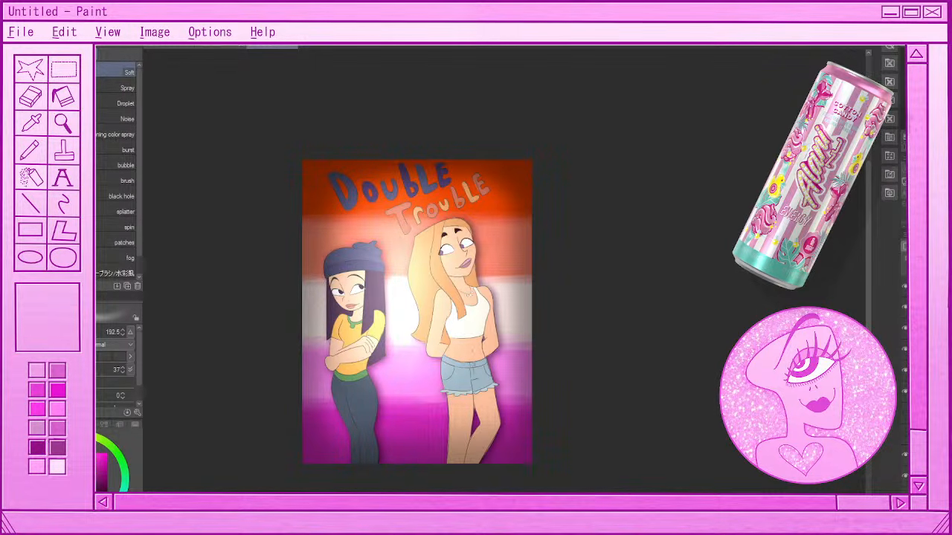
- Undo the white glow strokes between the two characters
key(ctrl+y)
key(ctrl+z)
key(ctrl+z)
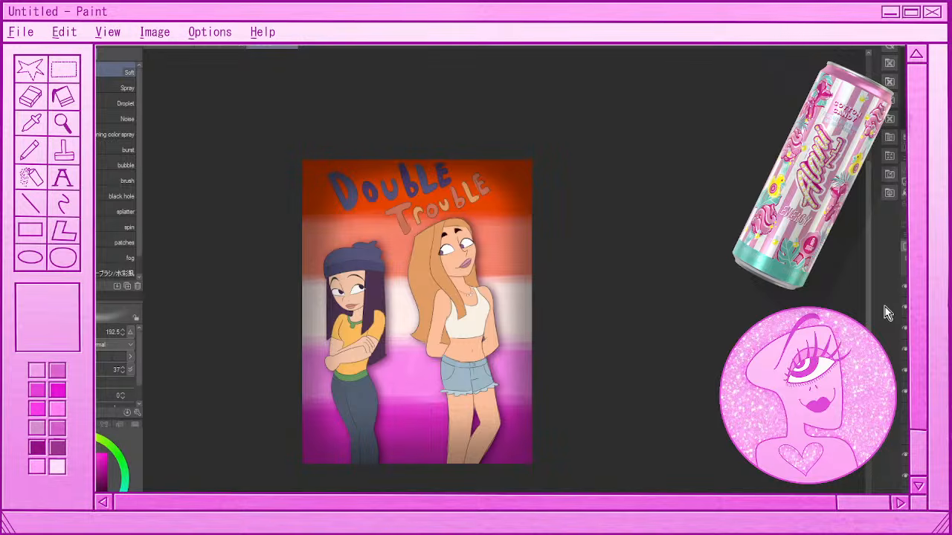
- Sweep a soft white airbrush highlight diagonally across both characters' heads, redoing the stroke until it looks right
drag(277, 320, 667, 205)
key(ctrl+z)
mouse_move(253, 372)
mouse_down()
mouse_move(438, 278)
mouse_move(674, 197)
mouse_up()
key(ctrl+z)
drag(287, 320, 642, 194)
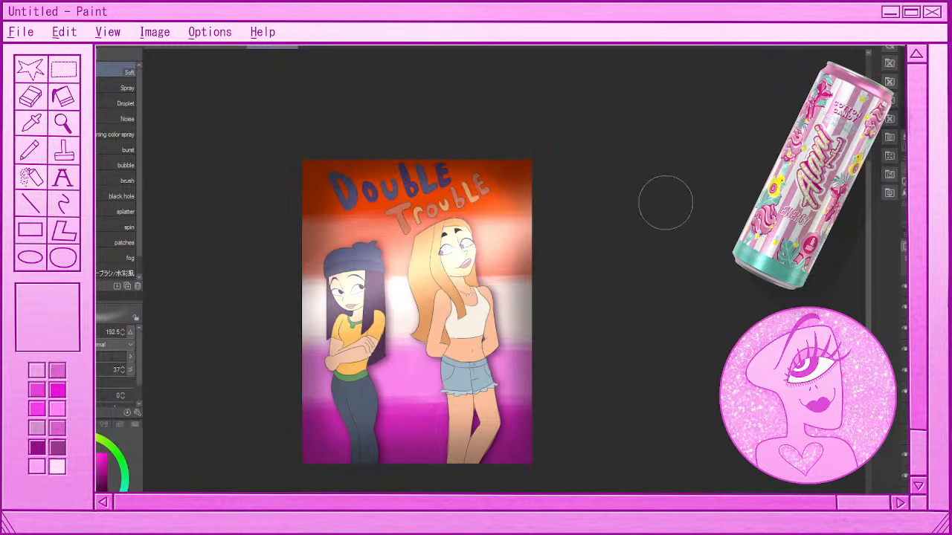
- Try extending the white highlight across the characters' torsos and legs, then undo those strokes
drag(267, 340, 662, 374)
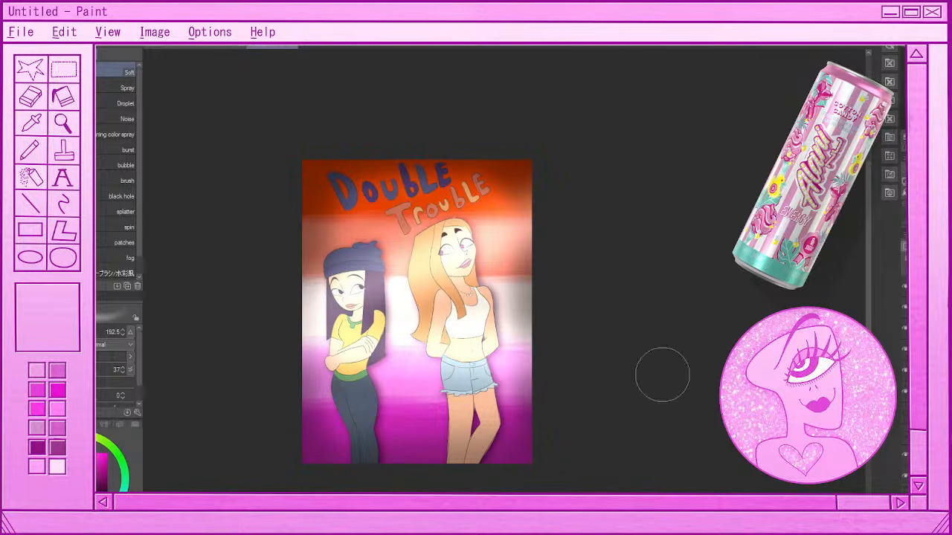
drag(526, 378, 248, 480)
key(ctrl+z)
key(ctrl+z)
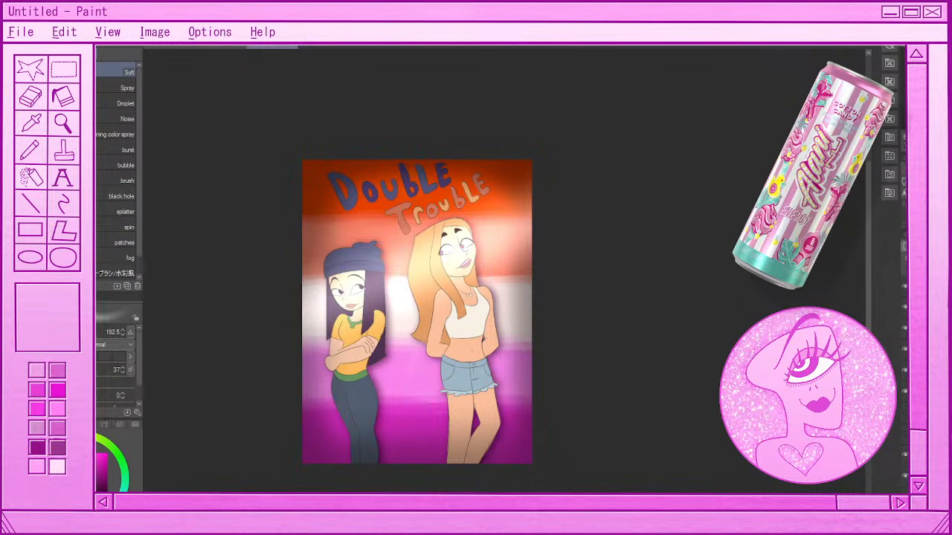
- Undo and redo the highlight strokes to compare the poster with and without them, ending with the highlight restored
key(ctrl+z)
key(ctrl+y)
key(ctrl+z)
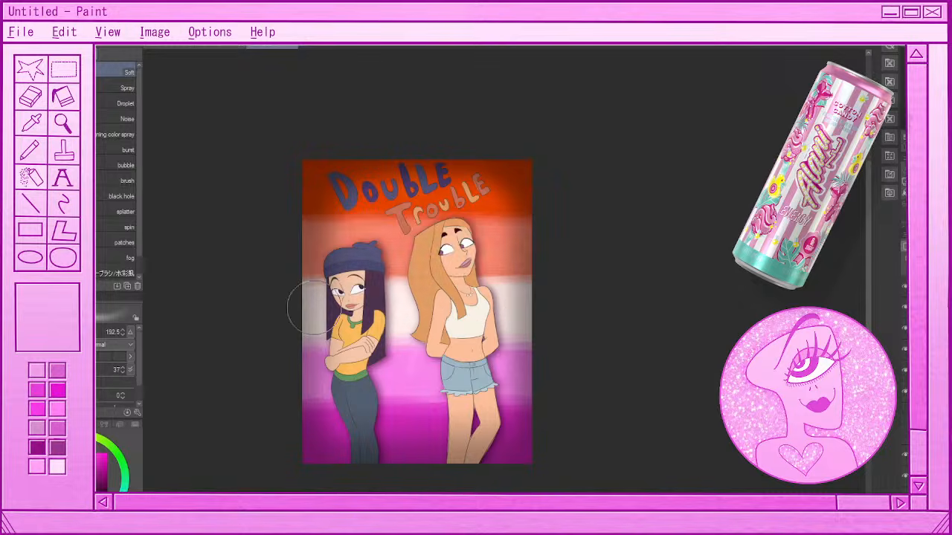
key(ctrl+y)
key(ctrl+z)
key(ctrl+y)
key(ctrl+y)
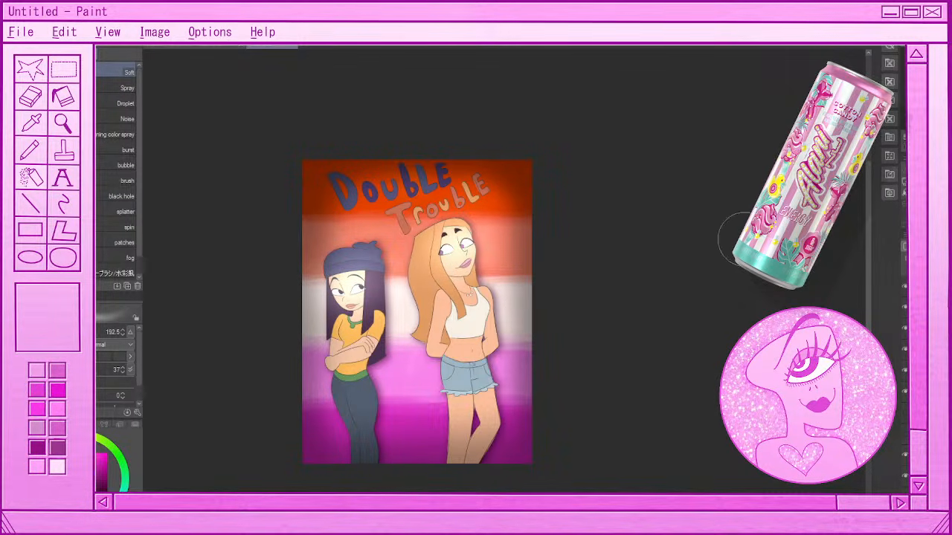
key(ctrl+z)
key(ctrl+z)
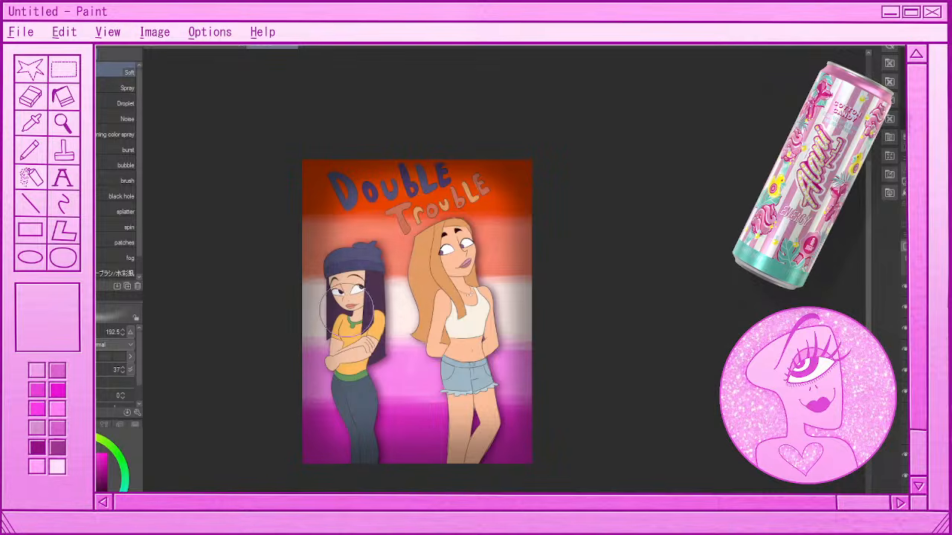
key(ctrl+y)
key(ctrl+y)
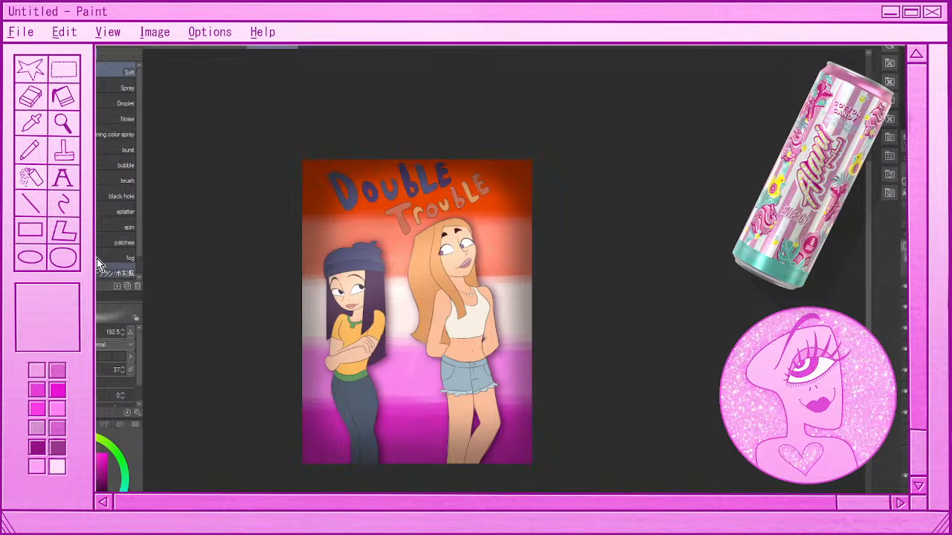
- Airbrush a soft blush on the dark-haired character's cheeks at brush size 41.7, using a reddish variation of her sampled skin colour
key(p)
key(i)
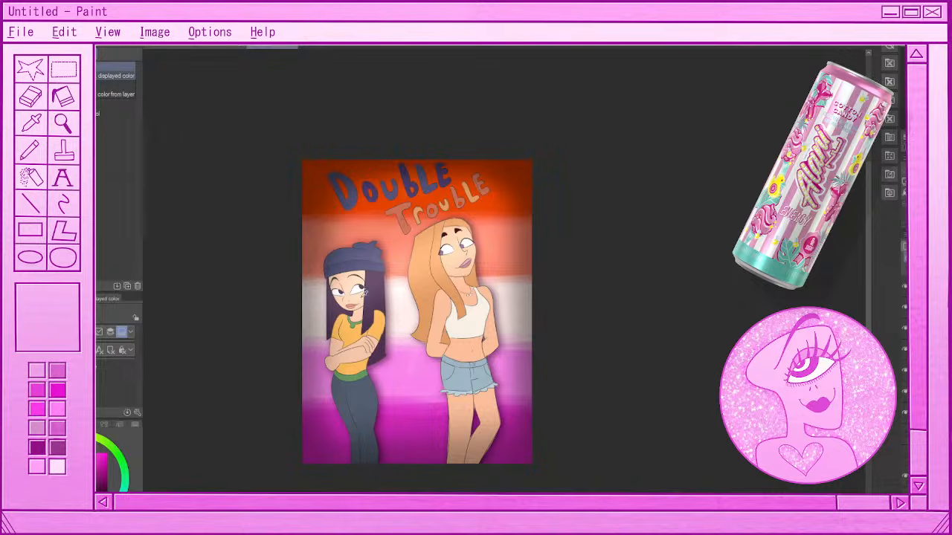
click(364, 292)
drag(63, 443, 45, 459)
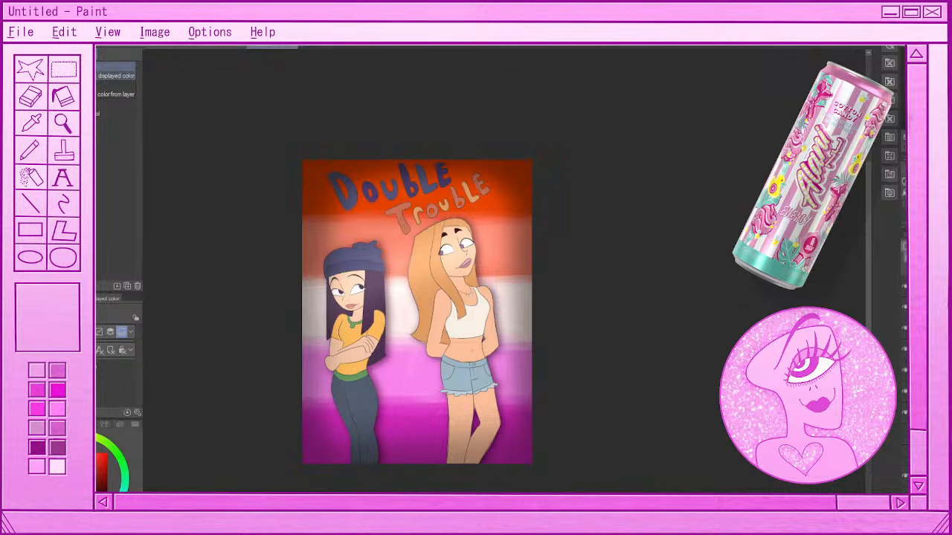
key(b)
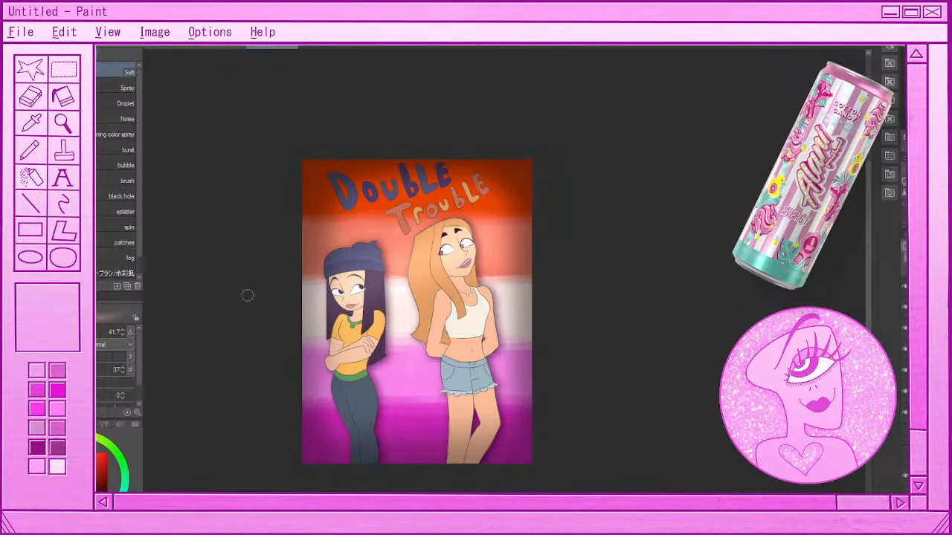
drag(334, 297, 360, 302)
- Sample the blonde character's cheek colour and return to the Soft airbrush
click(11, 145)
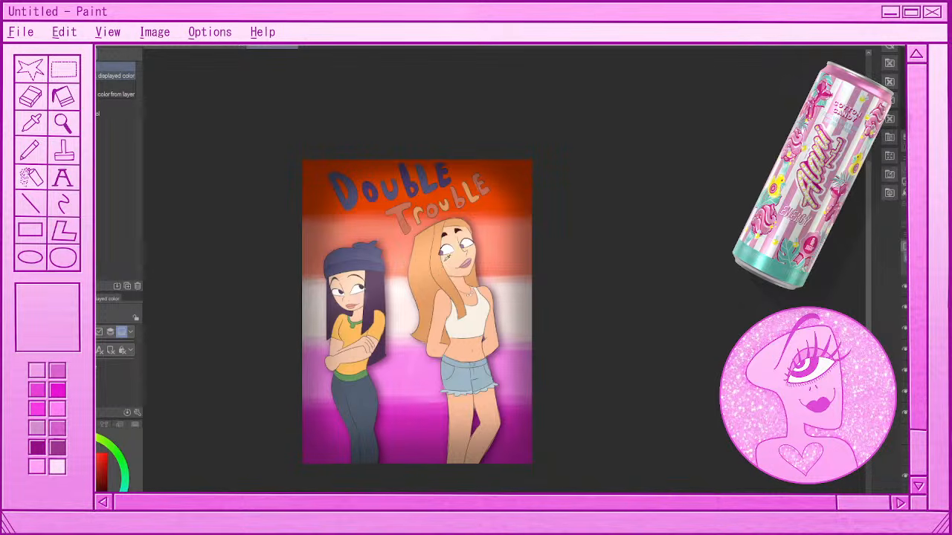
click(457, 258)
click(399, 251)
click(12, 211)
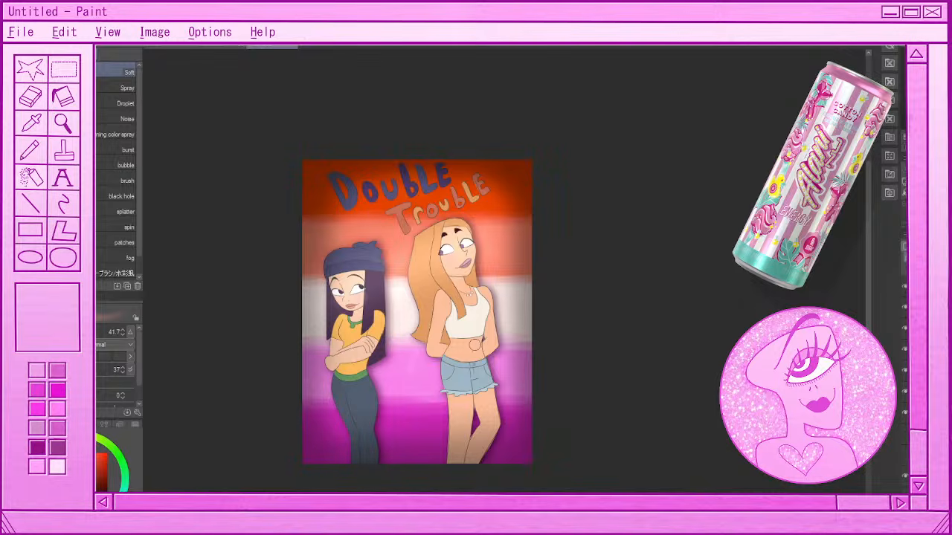
- Try to select the title lettering by auto-selecting the area around it and inverting the selection, then deselect
scroll(530, 373, down, 3)
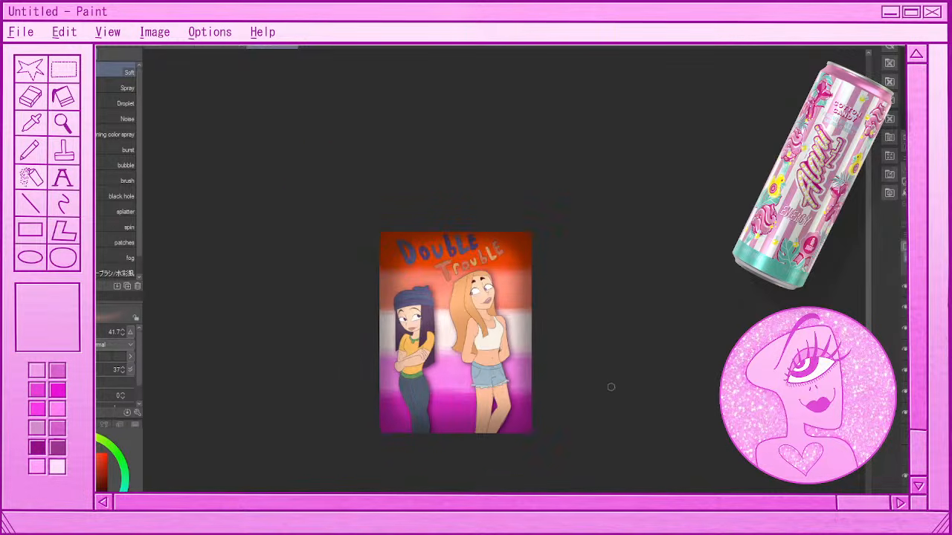
scroll(603, 383, up, 2)
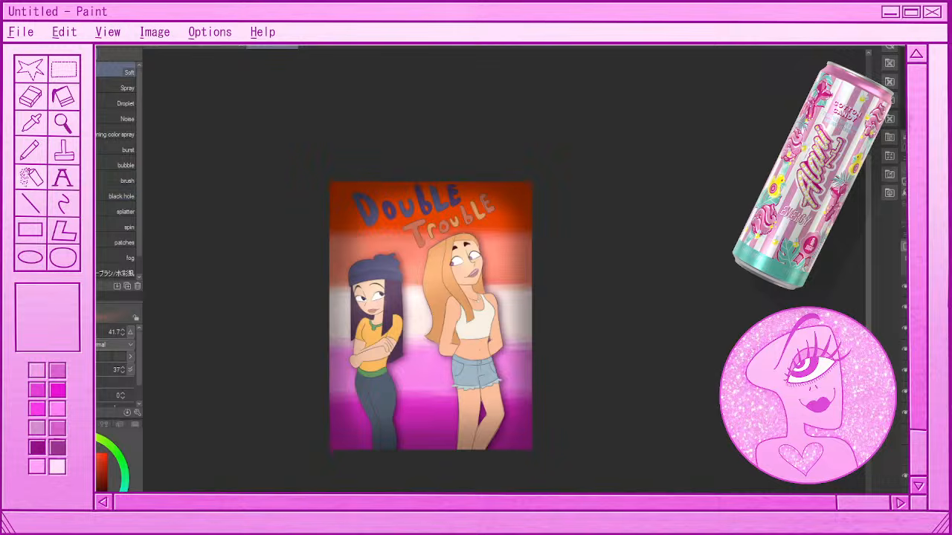
click(29, 153)
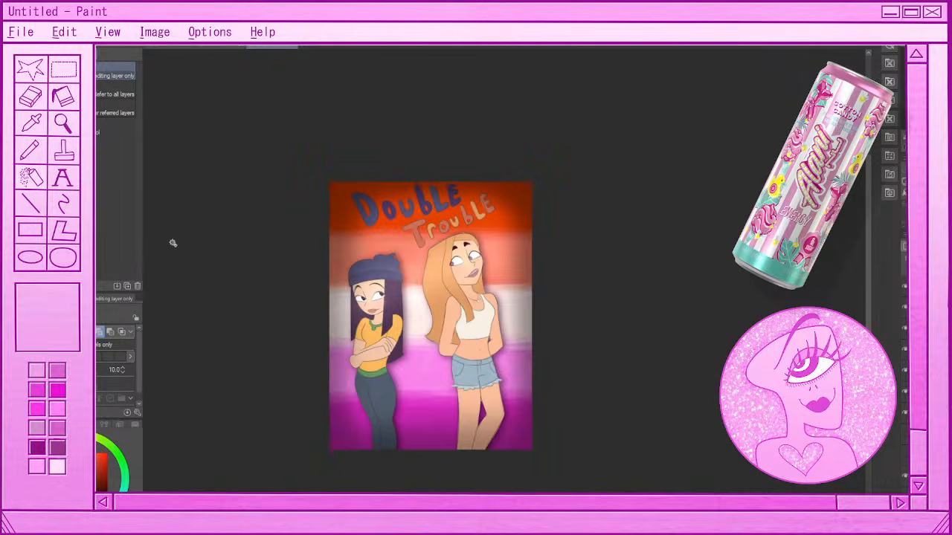
click(495, 223)
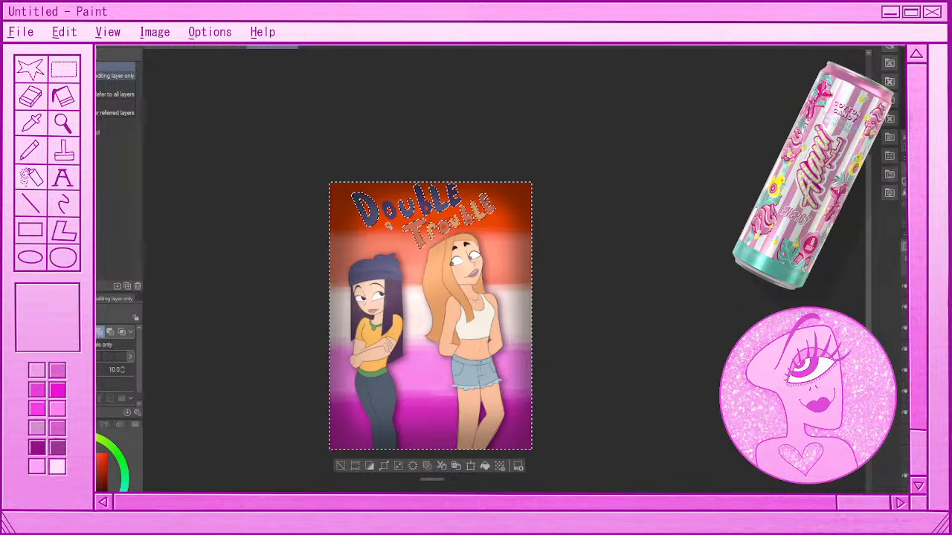
click(340, 466)
click(413, 261)
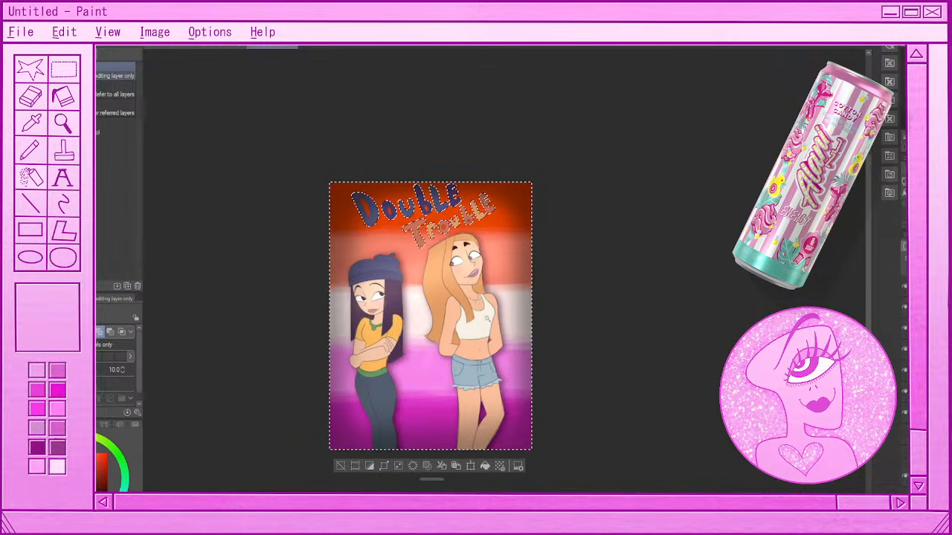
click(365, 469)
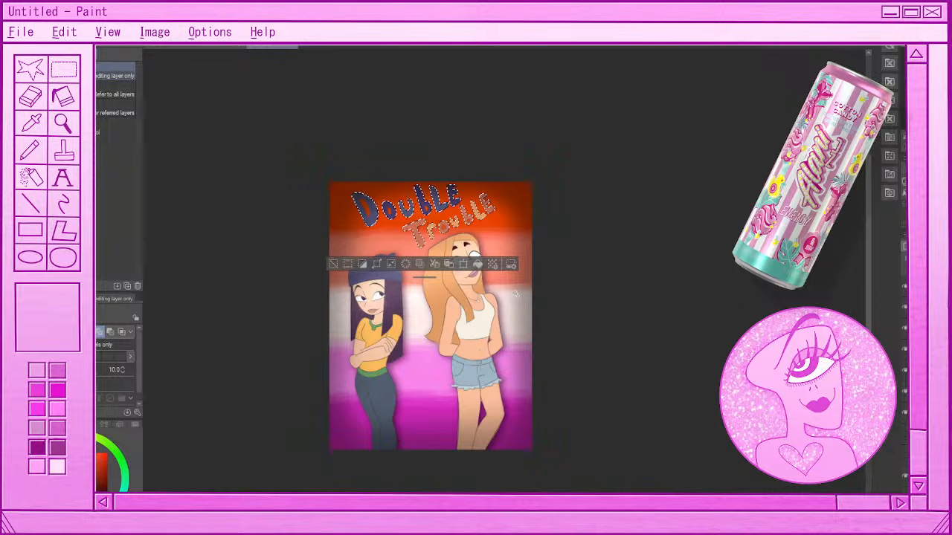
click(334, 264)
click(364, 206)
click(390, 211)
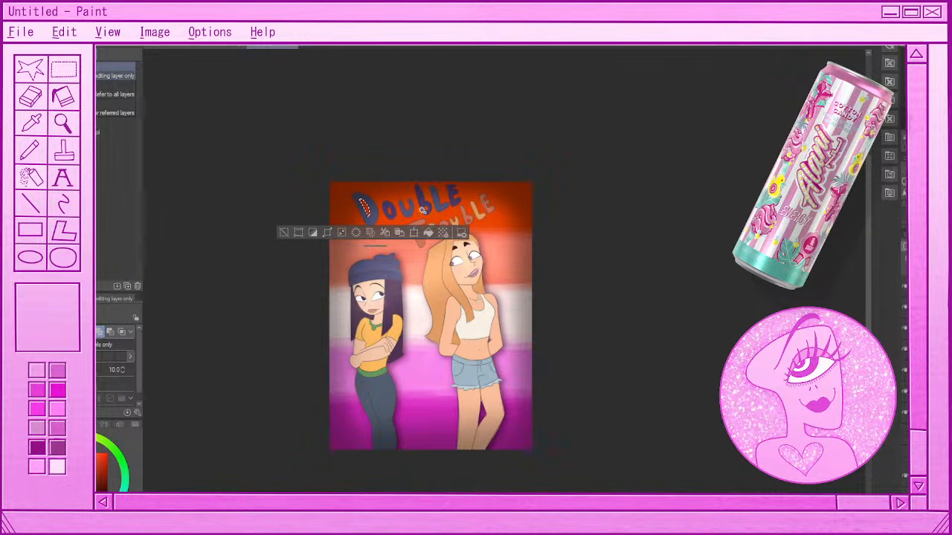
click(390, 217)
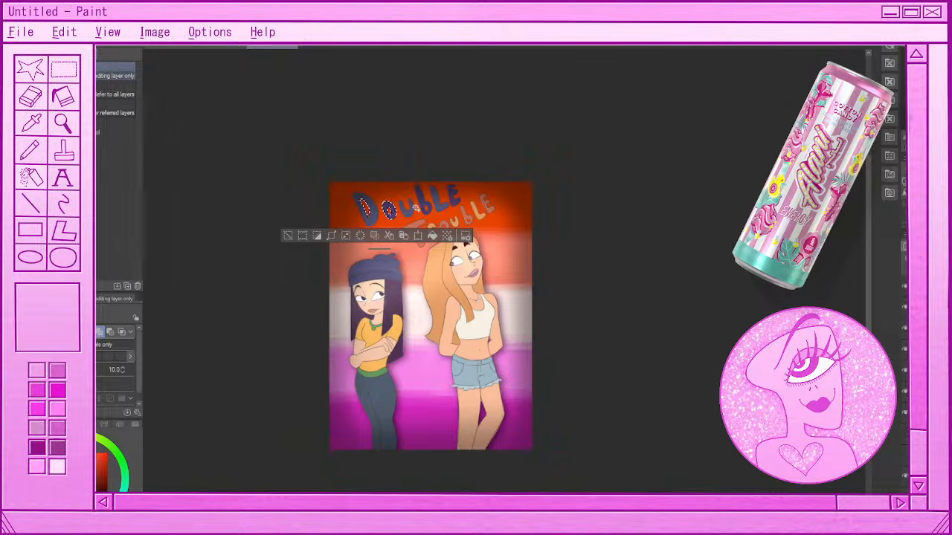
click(288, 237)
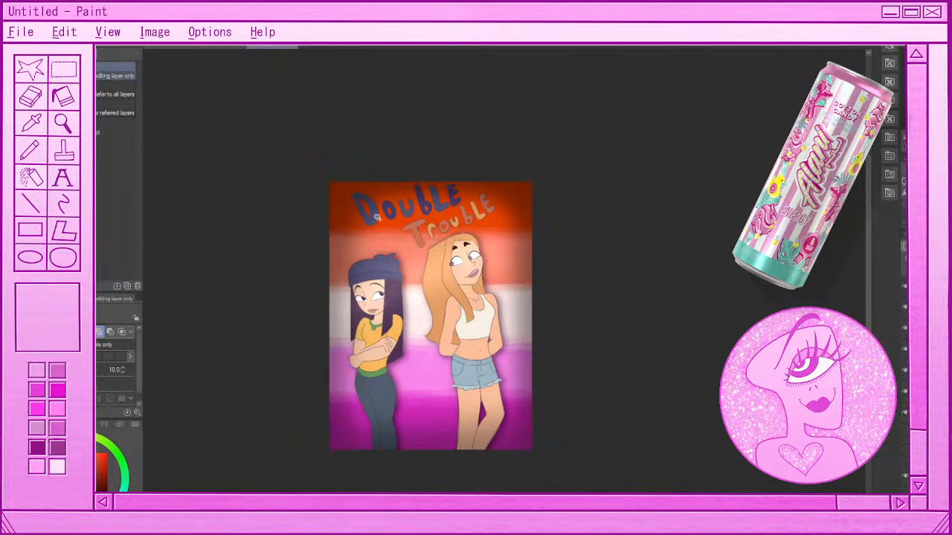
- Auto-select the letters of the word "Double" one by one on the editing layer
click(374, 213)
click(394, 214)
click(411, 209)
click(426, 201)
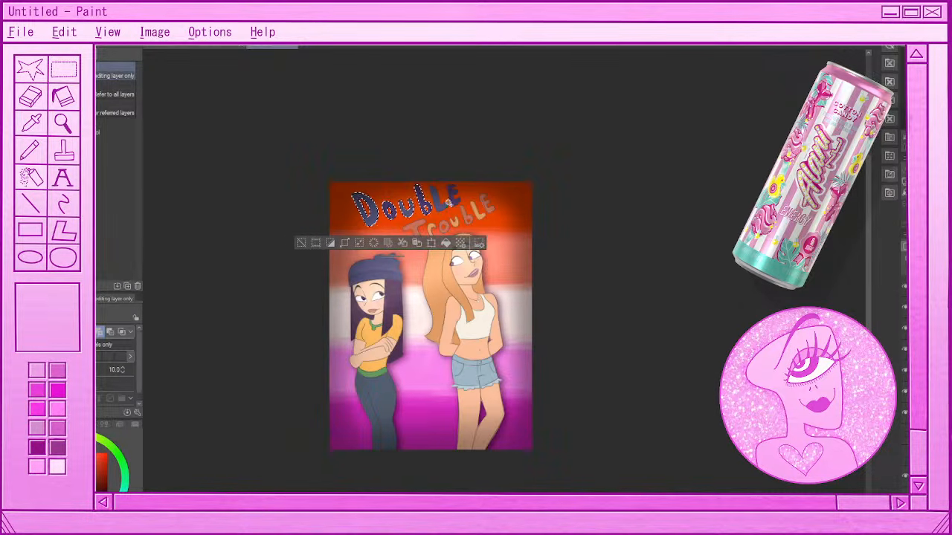
click(440, 199)
click(455, 199)
- Add every letter of the word "Trouble" to the selection, undoing the stray background selection
click(418, 232)
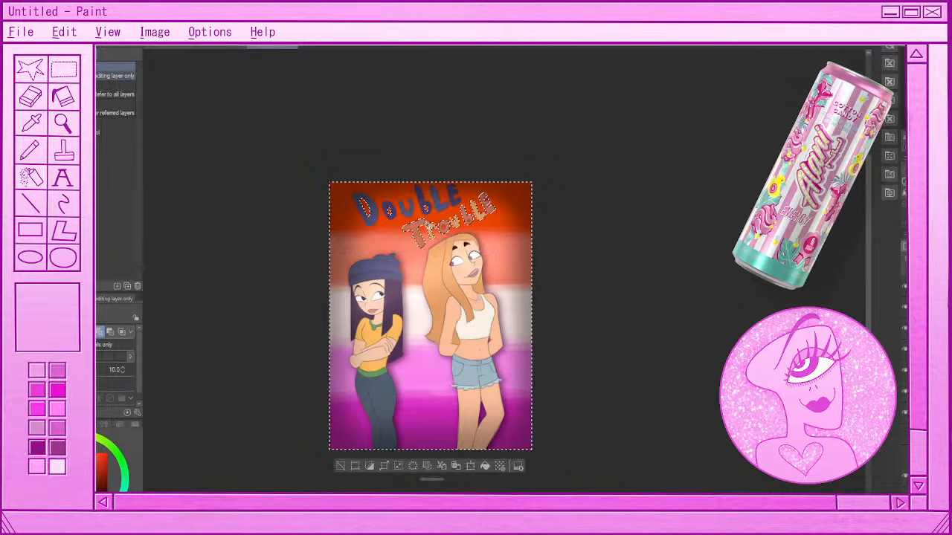
key(ctrl+z)
click(416, 230)
click(431, 229)
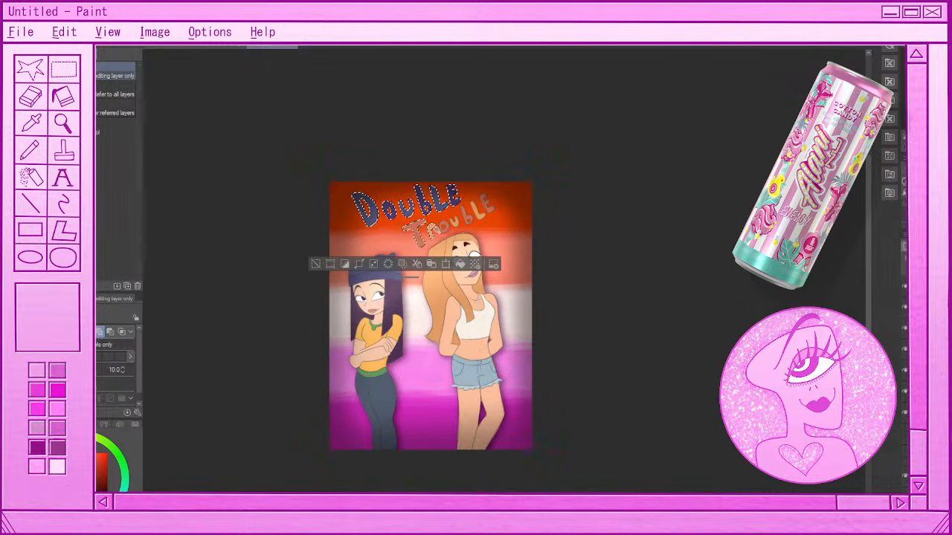
click(444, 227)
click(455, 223)
click(468, 216)
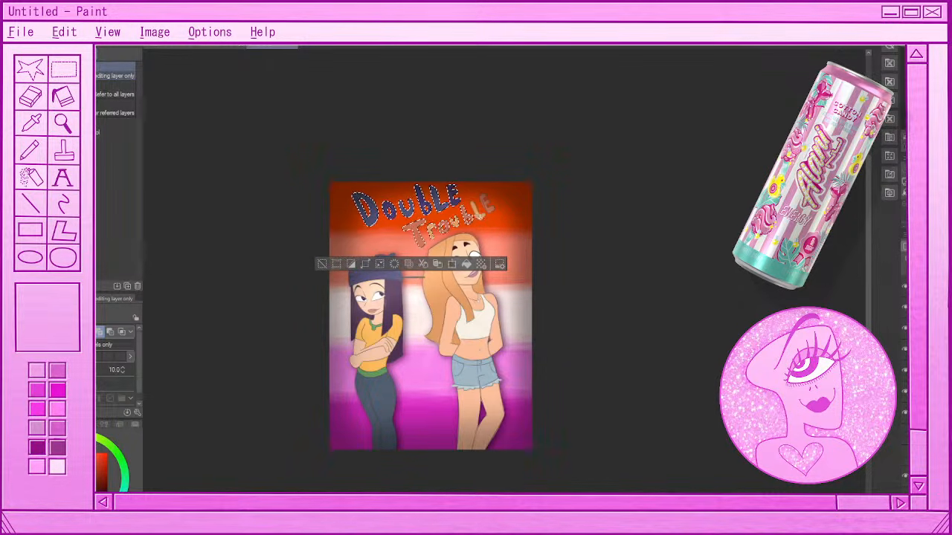
click(477, 211)
click(488, 205)
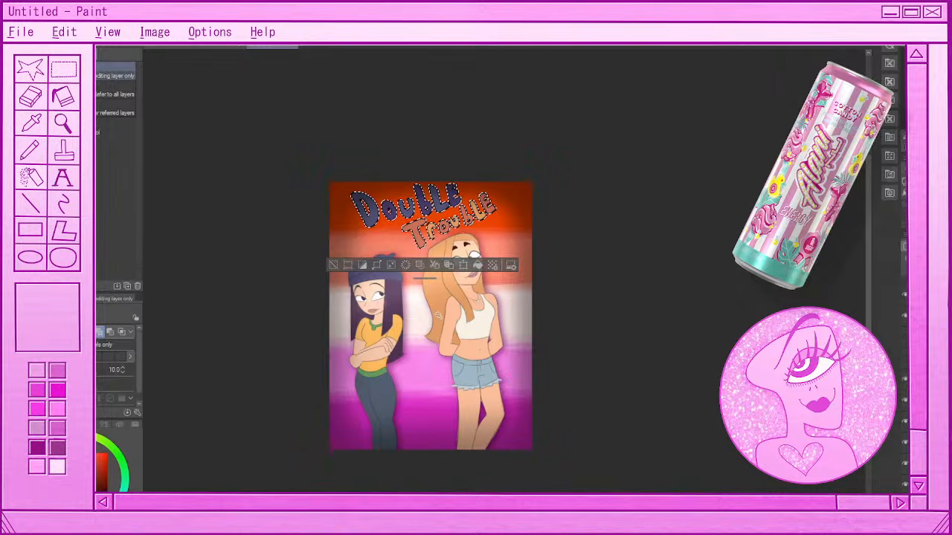
- Add a dark outline around the selected "Double Trouble" letters and clear the selection
click(333, 265)
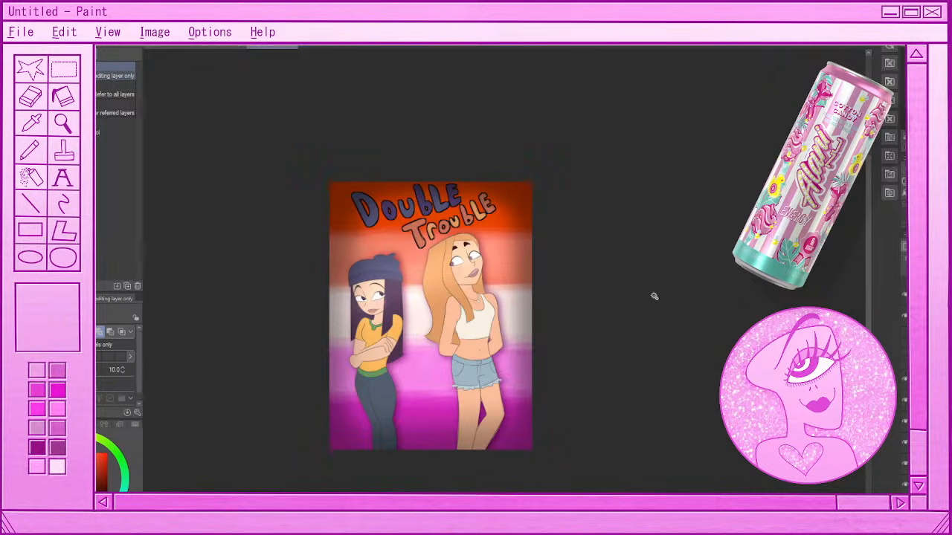
scroll(441, 224, down, 3)
scroll(487, 216, up, 3)
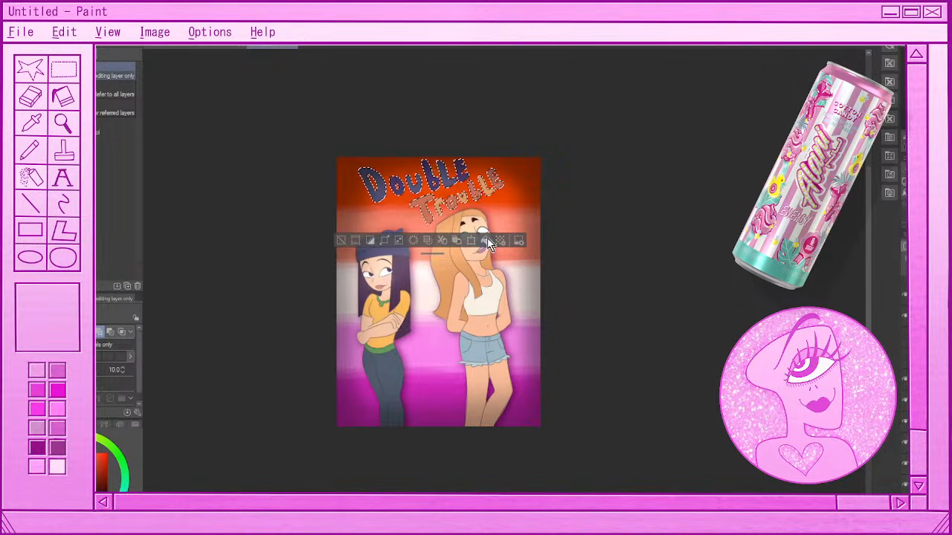
click(342, 240)
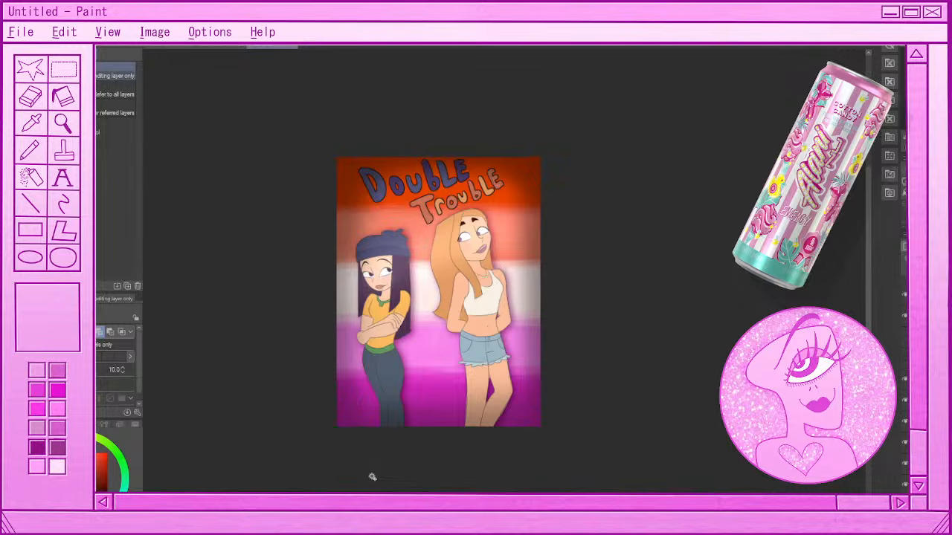
- Examine the outlined title and the overall poster composition at several zoom levels
scroll(375, 383, down, 3)
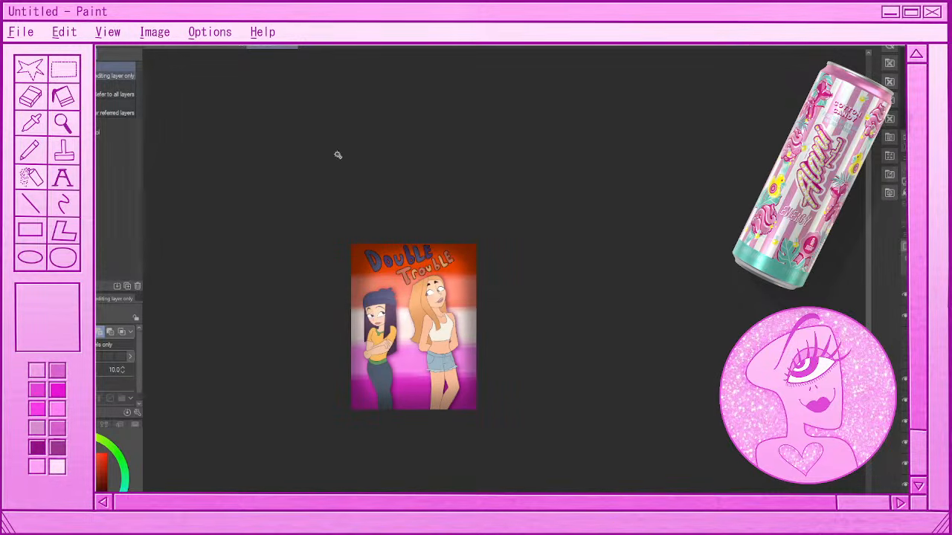
scroll(388, 236, down, 2)
scroll(366, 286, down, 1)
scroll(339, 348, up, 2)
scroll(458, 347, up, 1)
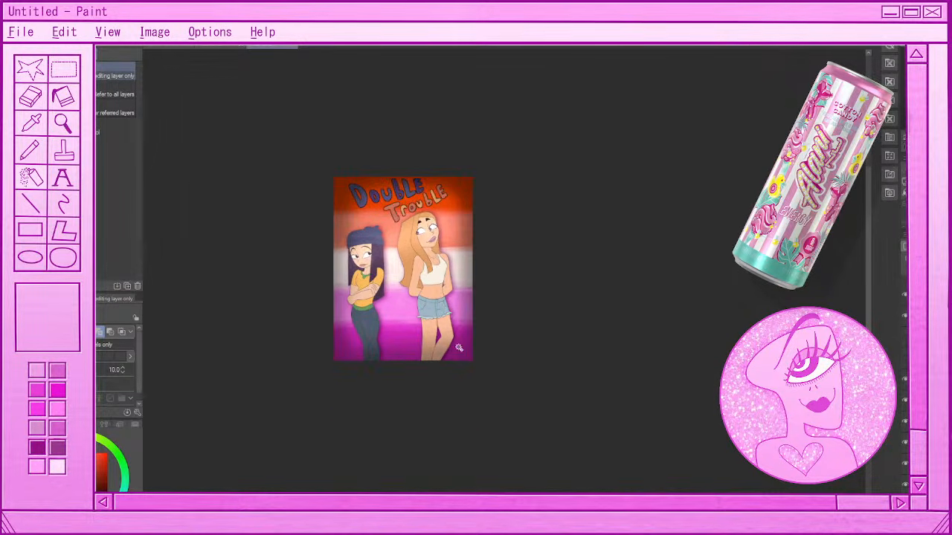
scroll(413, 281, up, 1)
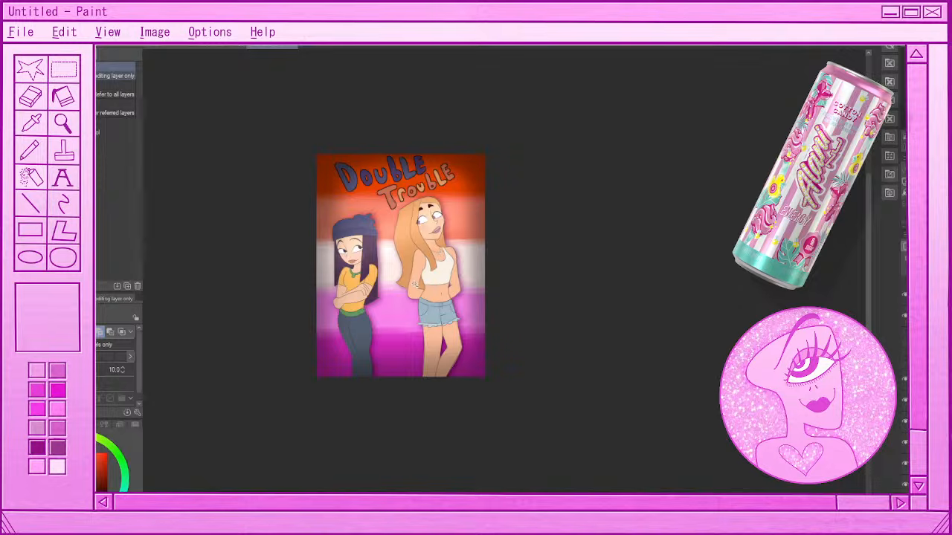
scroll(395, 260, up, 1)
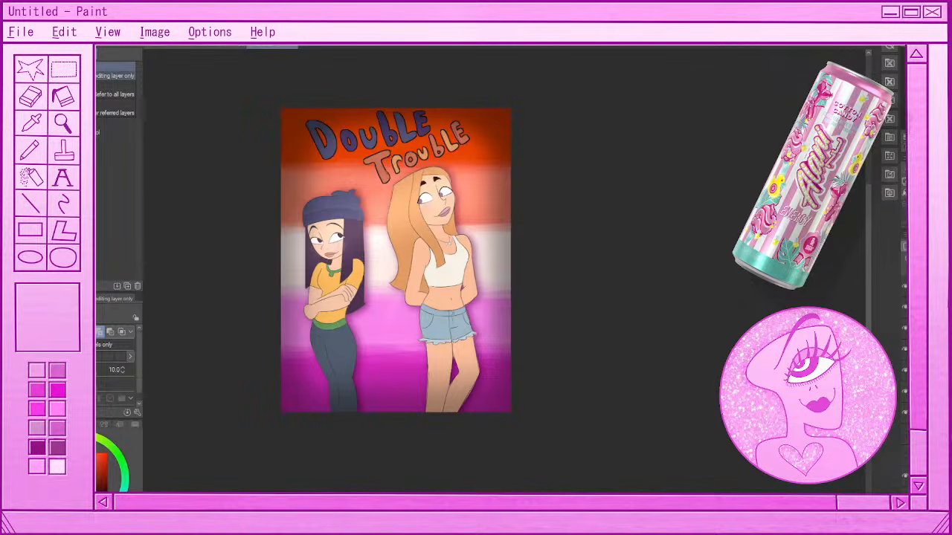
scroll(375, 204, up, 4)
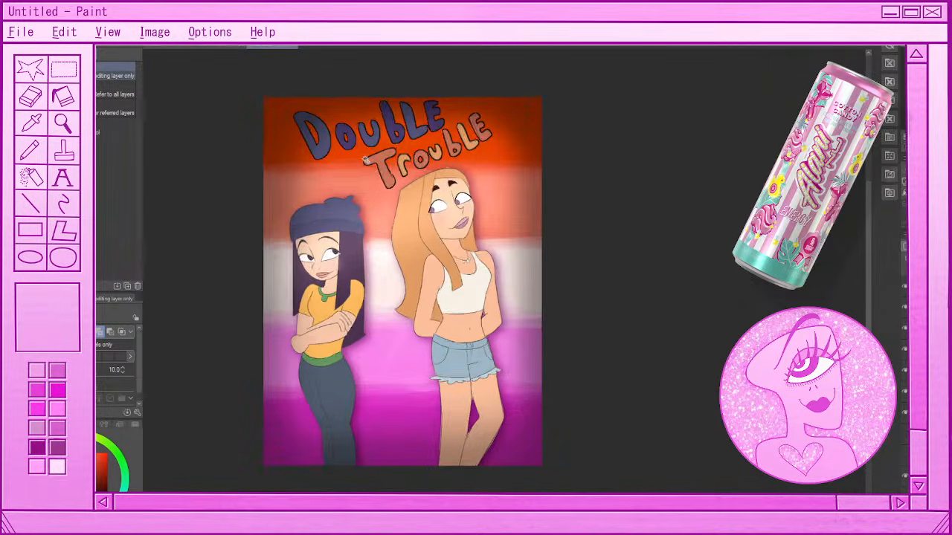
- Examine the poster's title and characters at several zoom levels, toggling one layer's visibility for comparison
scroll(377, 249, up, 2)
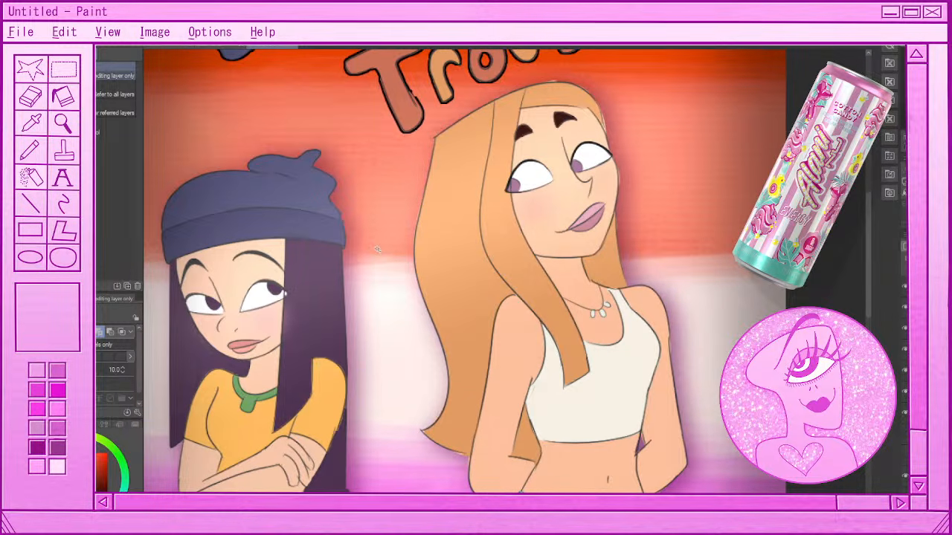
scroll(377, 250, down, 8)
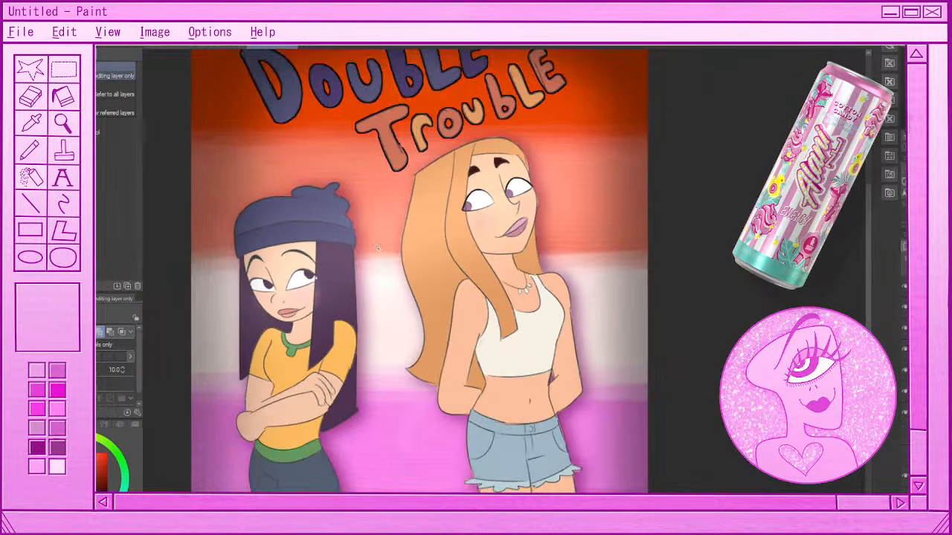
scroll(383, 211, up, 1)
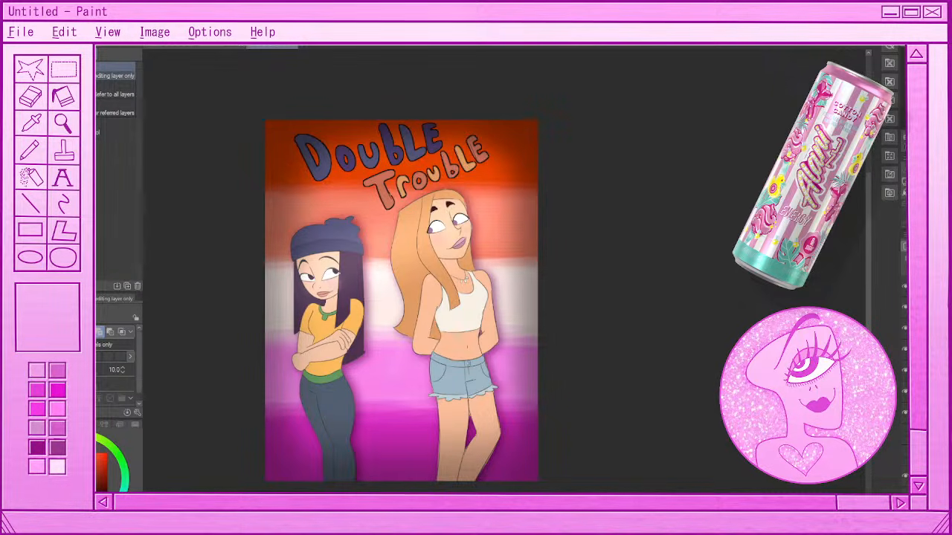
key(e)
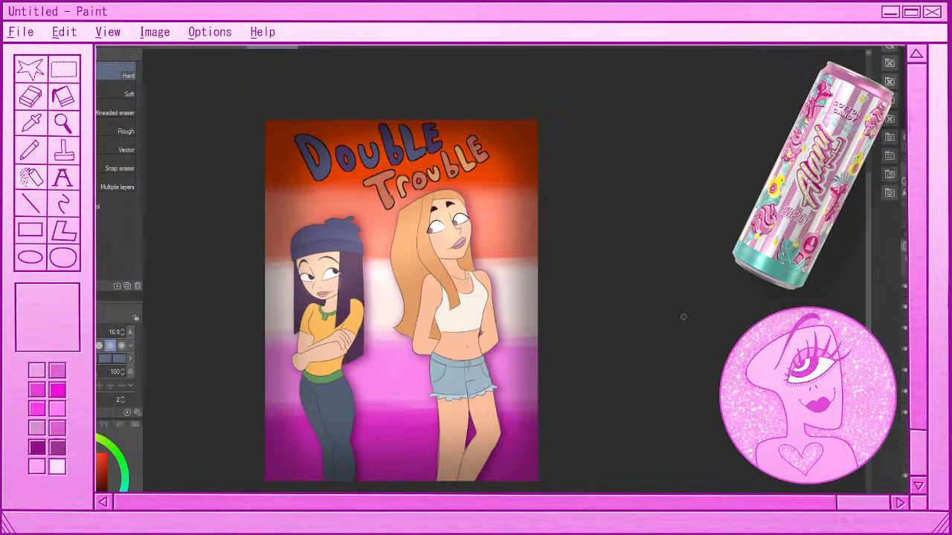
scroll(539, 254, down, 2)
scroll(349, 236, down, 1)
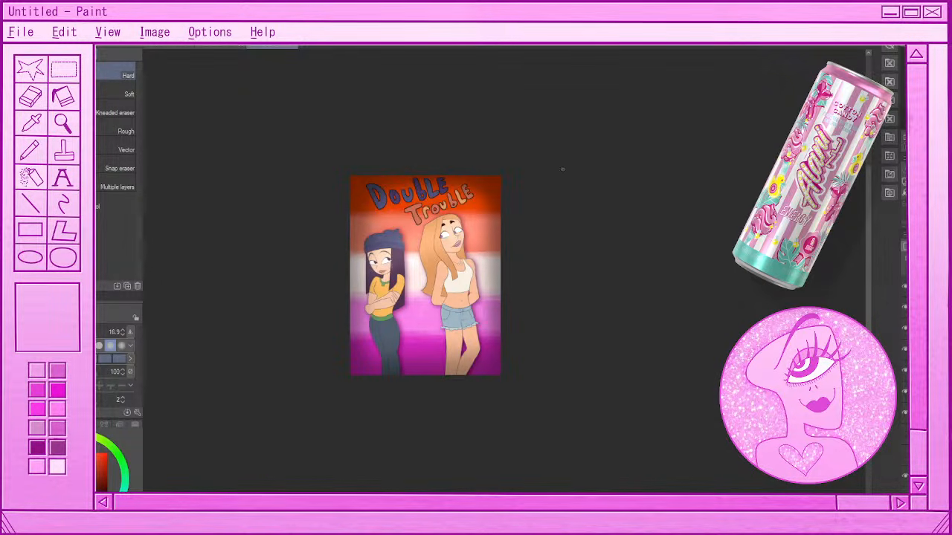
scroll(562, 170, down, 1)
scroll(513, 148, up, 5)
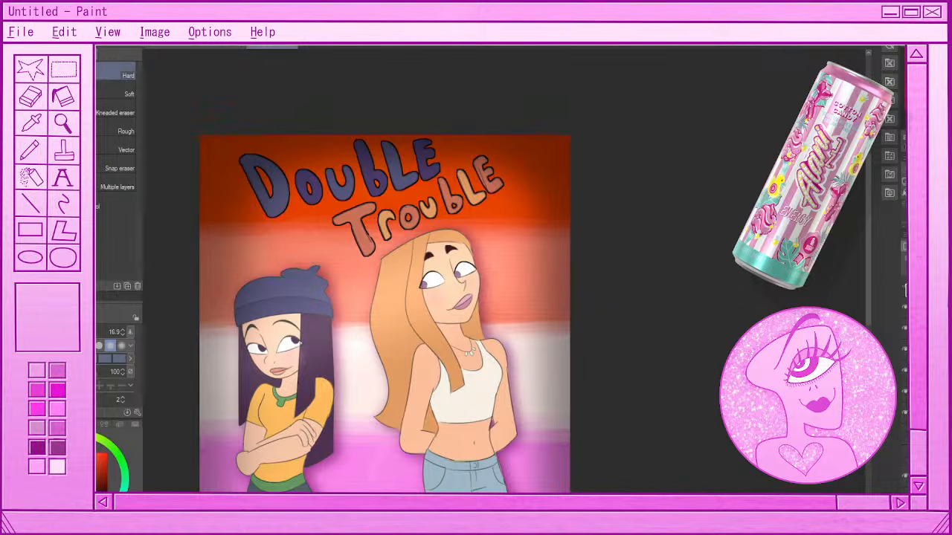
click(905, 356)
click(905, 356)
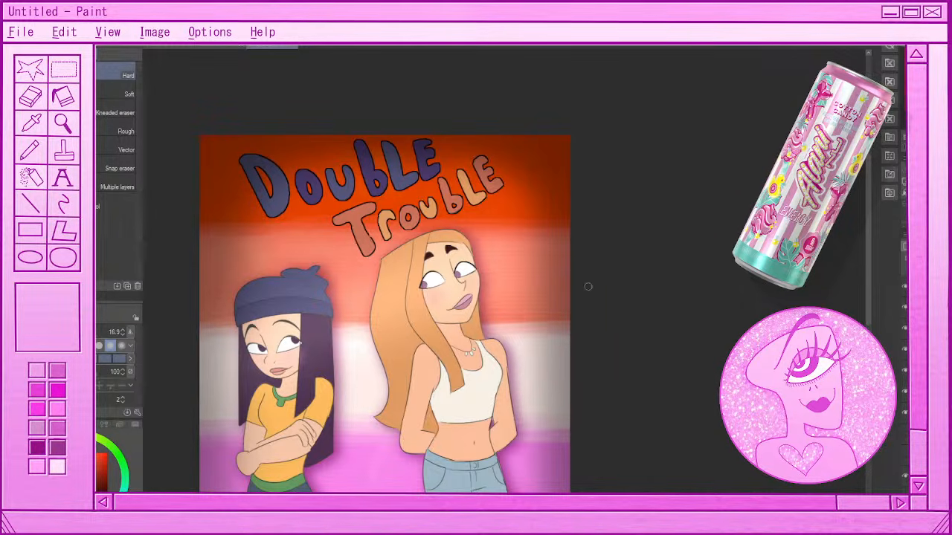
scroll(589, 287, down, 2)
scroll(504, 223, up, 3)
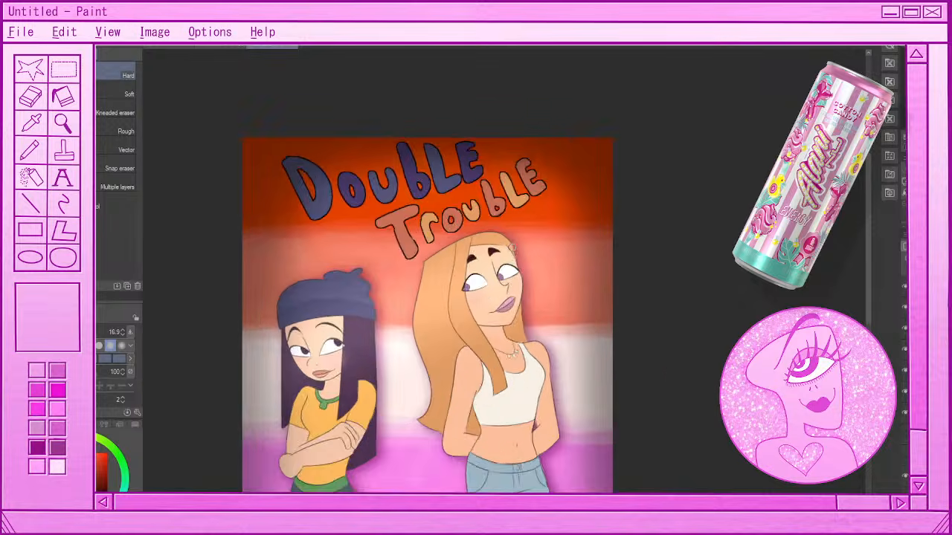
- Thicken the dark outline on the E and D of "Double" with the G-pen at size 5.3
key(p)
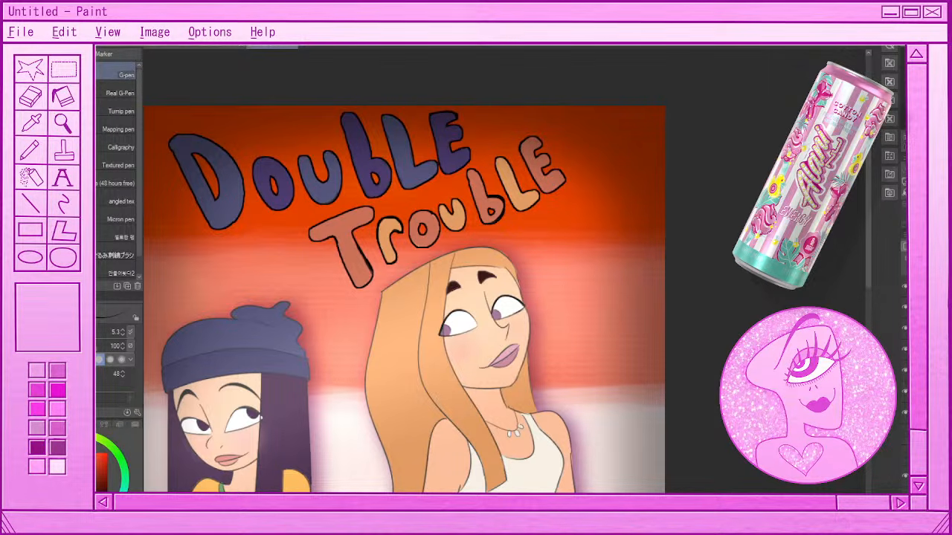
drag(468, 149, 466, 167)
scroll(427, 269, down, 5)
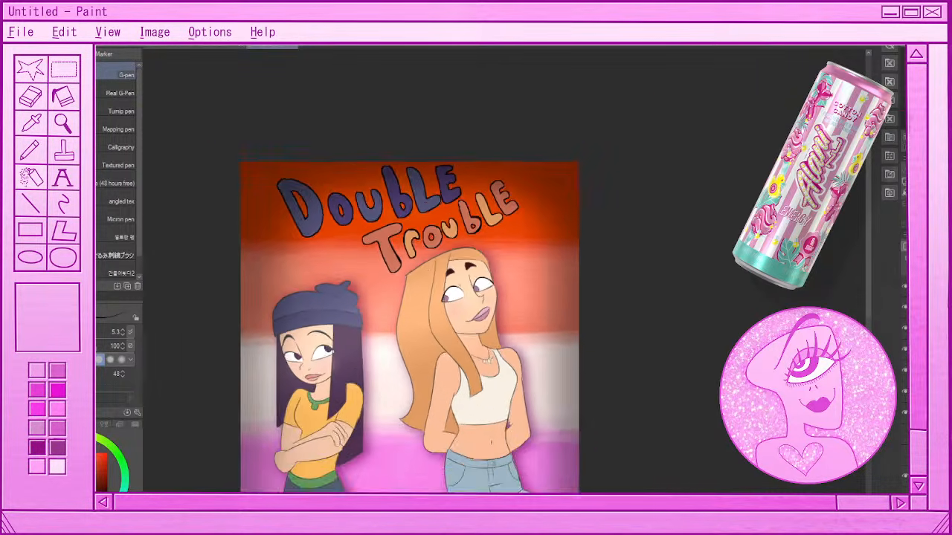
scroll(419, 334, up, 2)
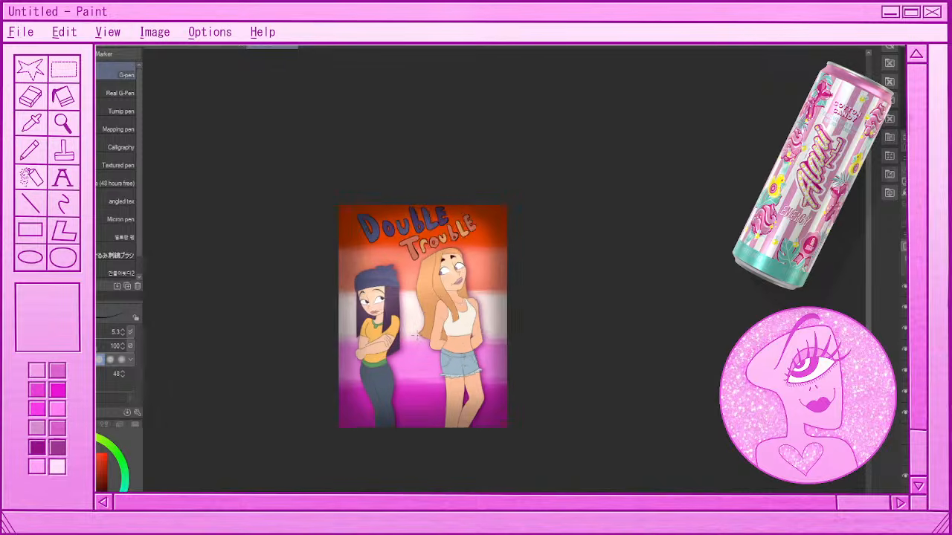
scroll(481, 232, up, 2)
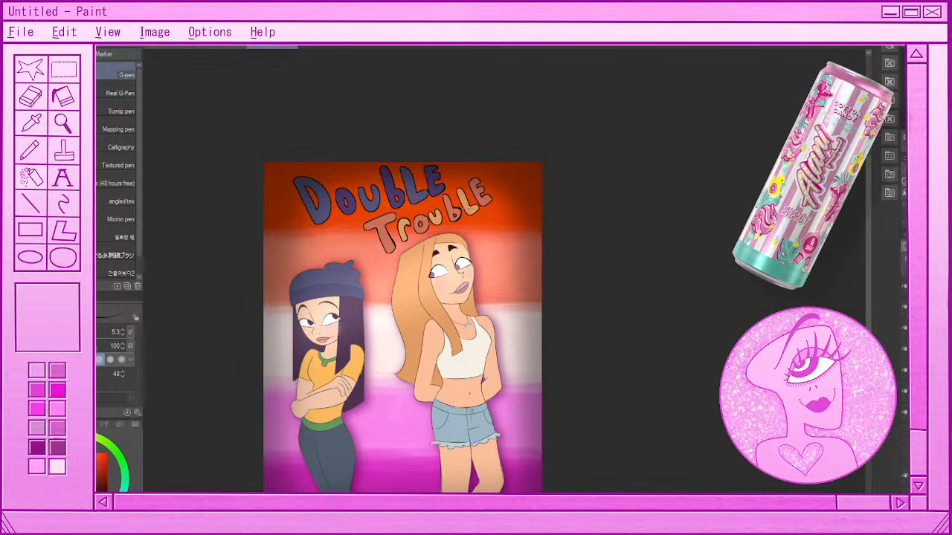
scroll(319, 148, up, 2)
drag(299, 202, 313, 233)
drag(280, 193, 310, 251)
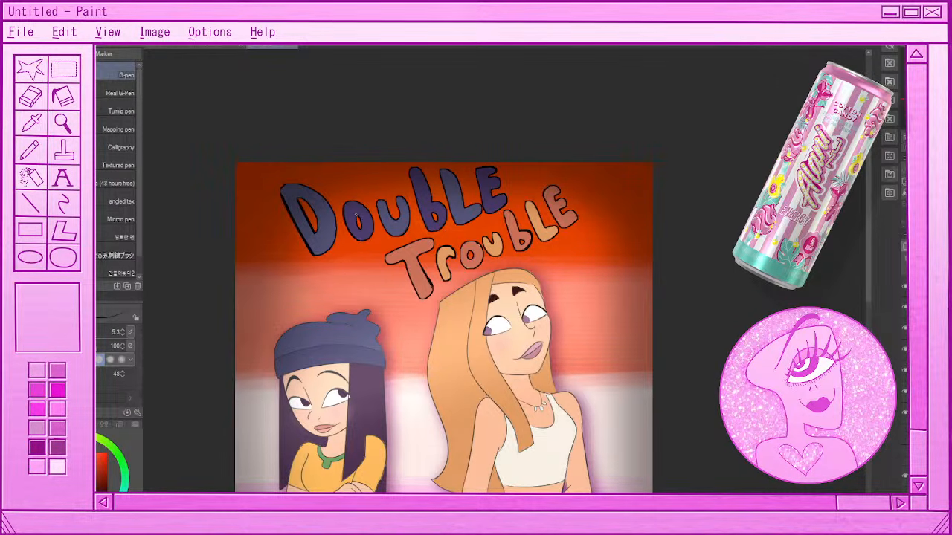
- Add heavier dark outline strokes along the o, u, b, L and E of "Double"
drag(356, 214, 357, 228)
drag(386, 204, 398, 220)
drag(408, 173, 431, 228)
drag(442, 177, 460, 221)
mouse_move(475, 171)
mouse_down()
mouse_move(481, 201)
mouse_move(496, 215)
mouse_up()
- Thicken the dark outline along the stem of the T in "Trouble", undoing and redrawing the stroke
drag(405, 267, 425, 301)
key(ctrl+z)
key(ctrl+z)
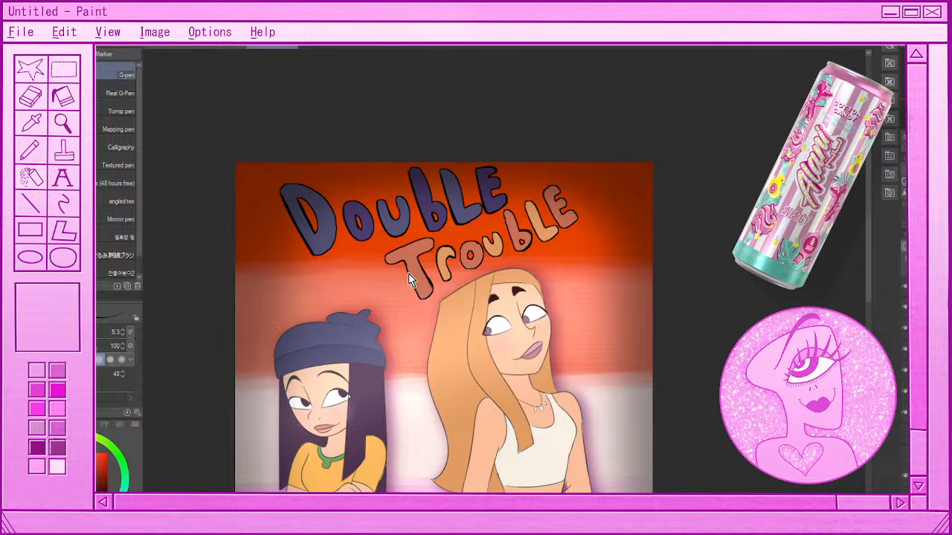
drag(406, 265, 425, 300)
- Work heavier outline strokes onto the r, o and u of "Trouble", undoing the unsatisfactory ones
mouse_move(461, 254)
mouse_down()
mouse_move(466, 267)
mouse_move(483, 266)
mouse_move(469, 260)
mouse_up()
key(ctrl+z)
key(ctrl+z)
key(ctrl+z)
key(ctrl+z)
key(ctrl+z)
mouse_move(477, 242)
mouse_down()
mouse_move(501, 251)
mouse_move(499, 265)
mouse_up()
key(ctrl+z)
key(ctrl+z)
- Work heavier outline strokes onto the b, L and E of "Trouble", undoing the unsatisfactory ones
drag(506, 214, 509, 254)
key(ctrl+z)
mouse_move(506, 219)
mouse_down()
mouse_move(509, 253)
mouse_move(540, 242)
mouse_up()
key(ctrl+z)
mouse_move(544, 196)
mouse_down()
mouse_move(557, 223)
mouse_move(576, 220)
mouse_up()
key(ctrl+z)
key(ctrl+z)
key(ctrl+z)
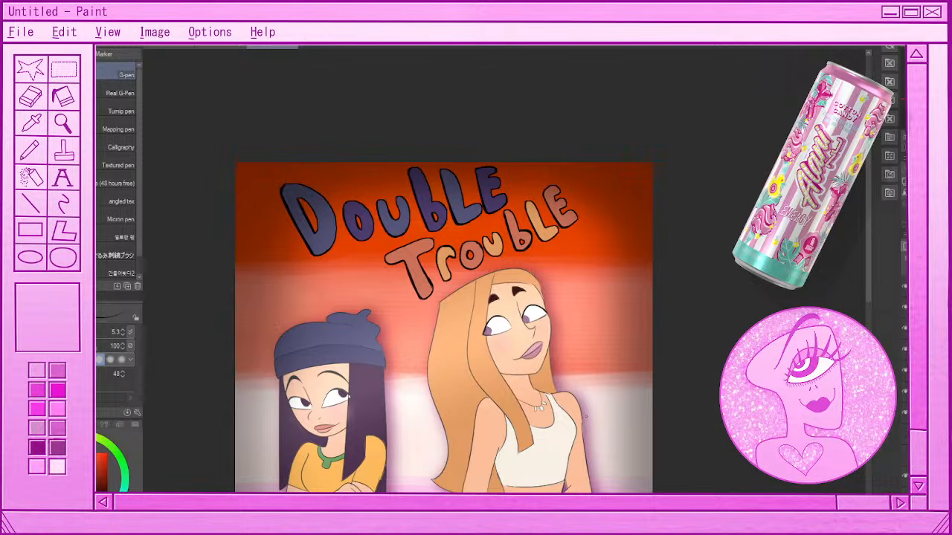
- Examine the reworked title lettering, both characters and the lower background up close and at full-poster view
key(e)
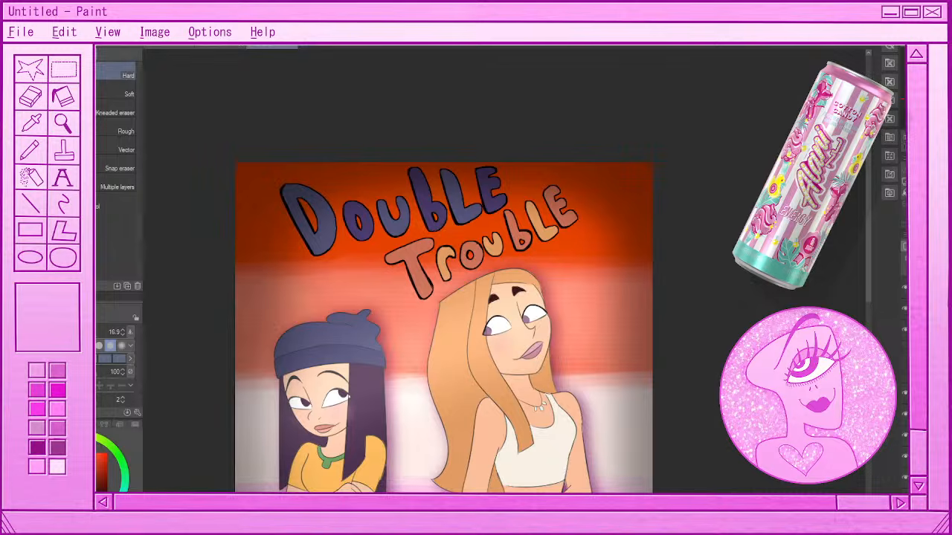
scroll(539, 238, down, 8)
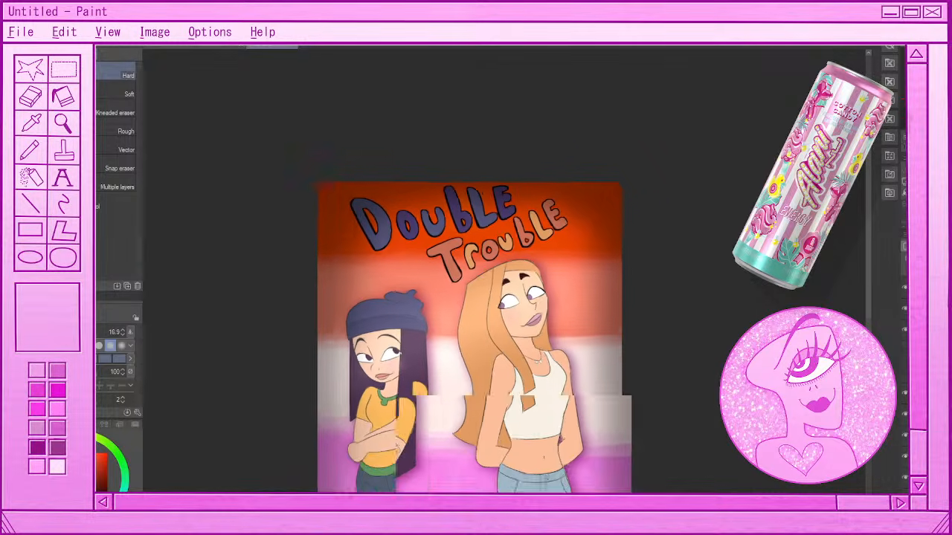
scroll(550, 273, up, 3)
scroll(463, 301, up, 2)
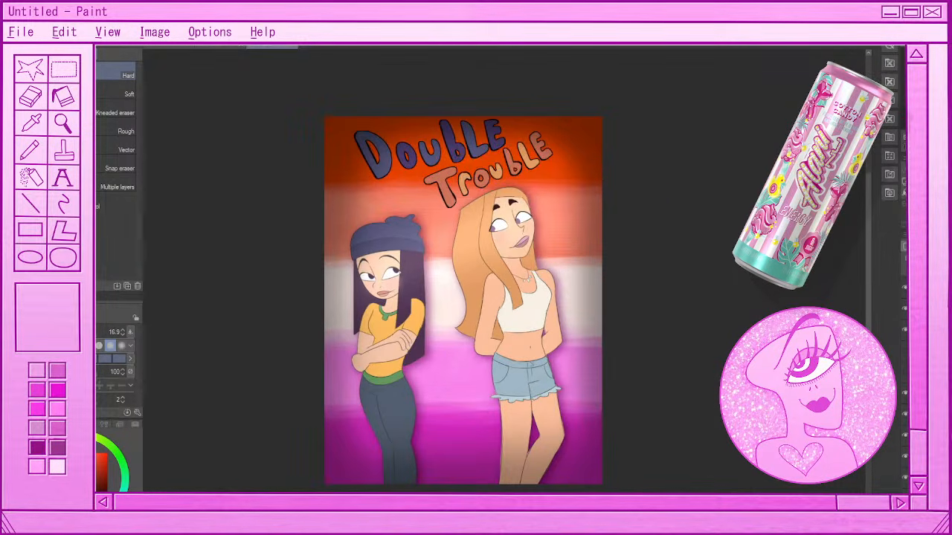
scroll(538, 268, up, 2)
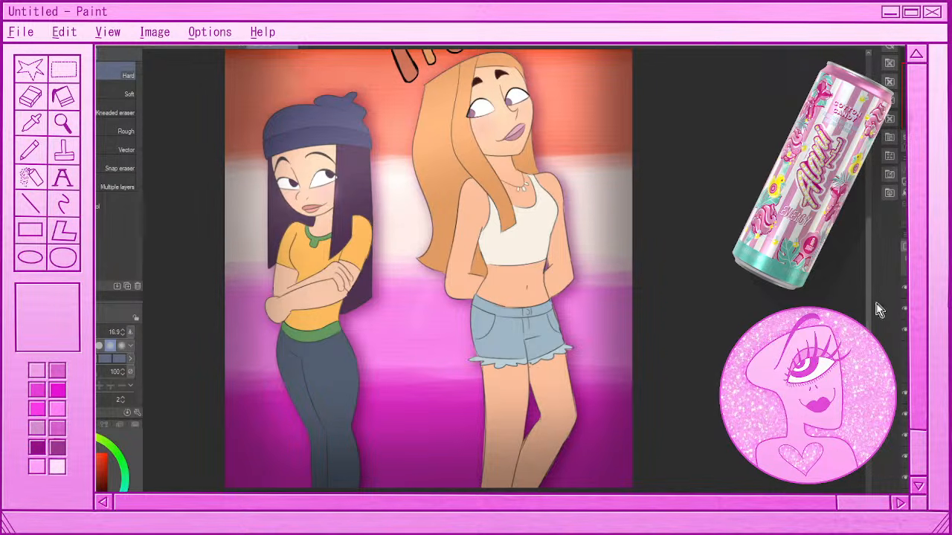
scroll(870, 252, up, 3)
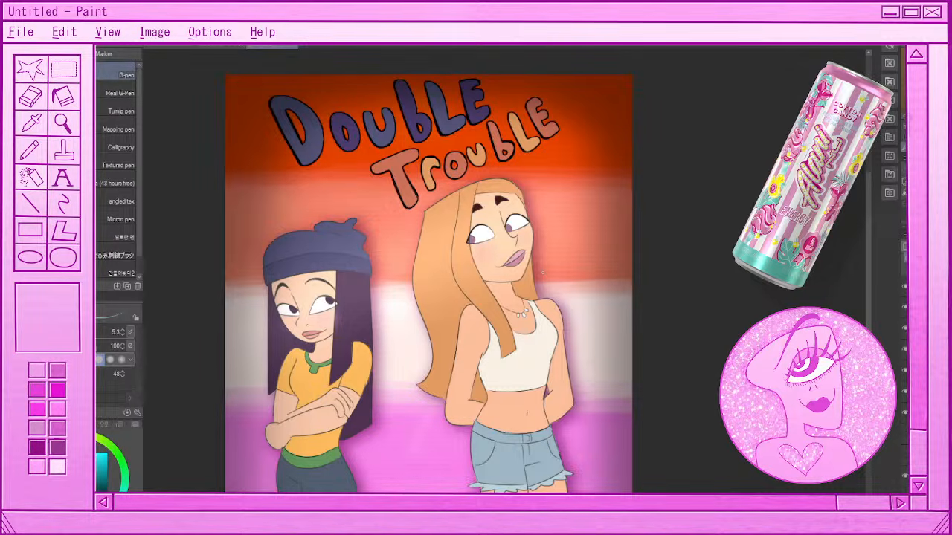
scroll(622, 258, down, 5)
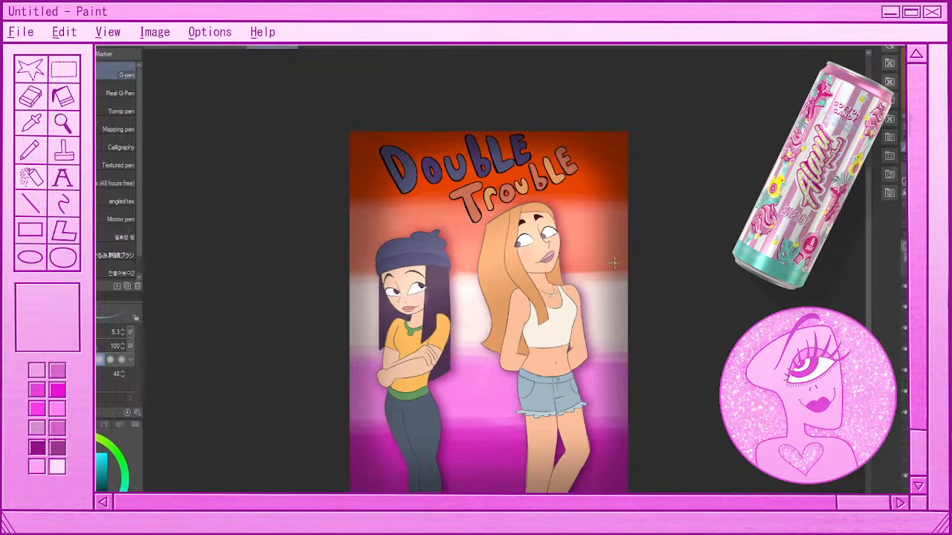
scroll(567, 216, up, 2)
scroll(574, 242, up, 2)
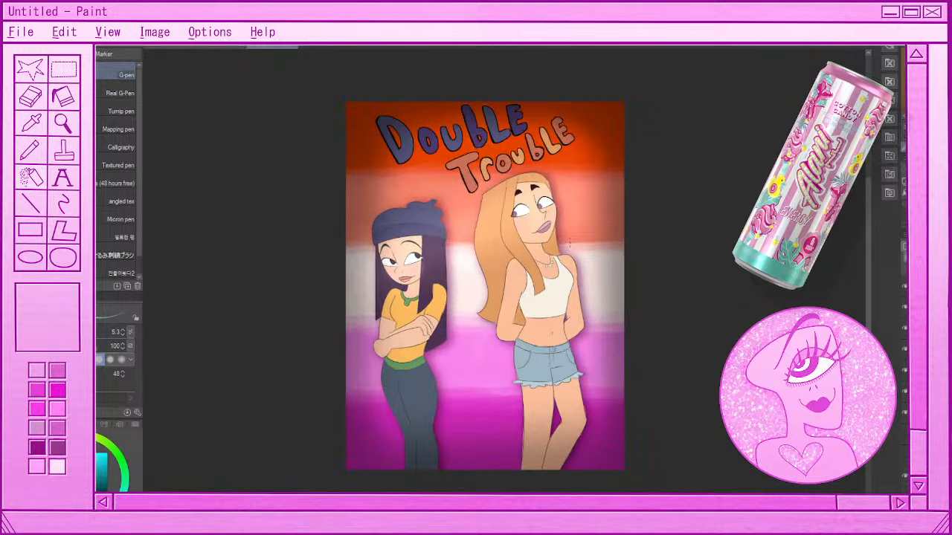
scroll(565, 226, down, 4)
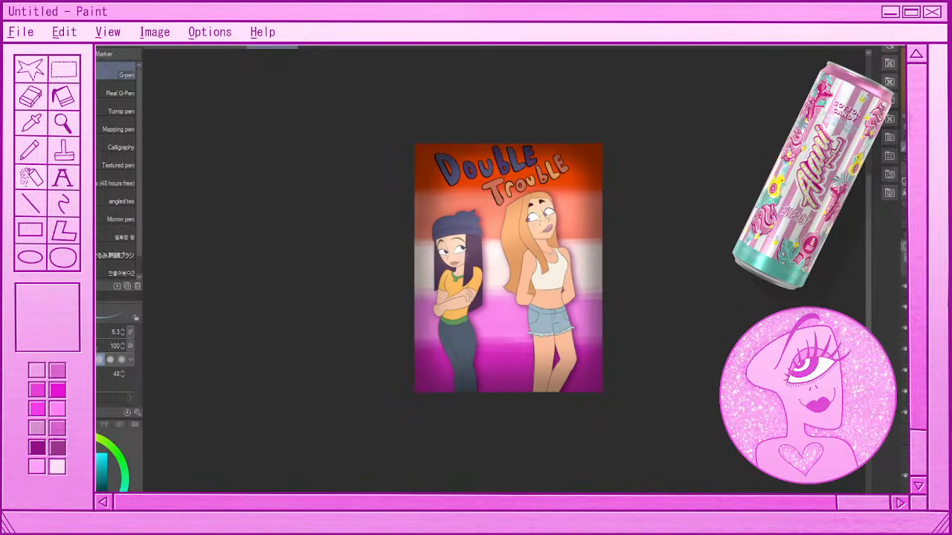
scroll(499, 274, up, 1)
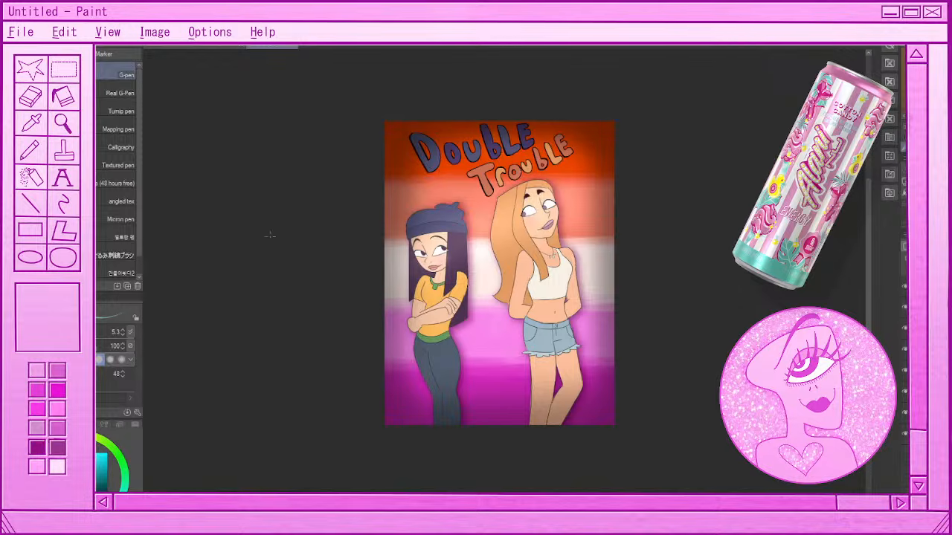
scroll(512, 249, up, 2)
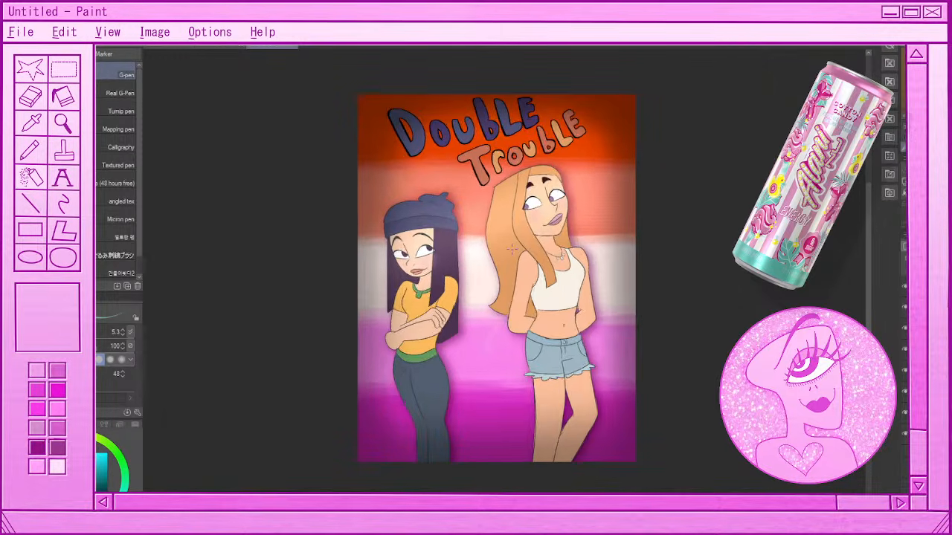
scroll(512, 249, down, 5)
scroll(512, 250, up, 2)
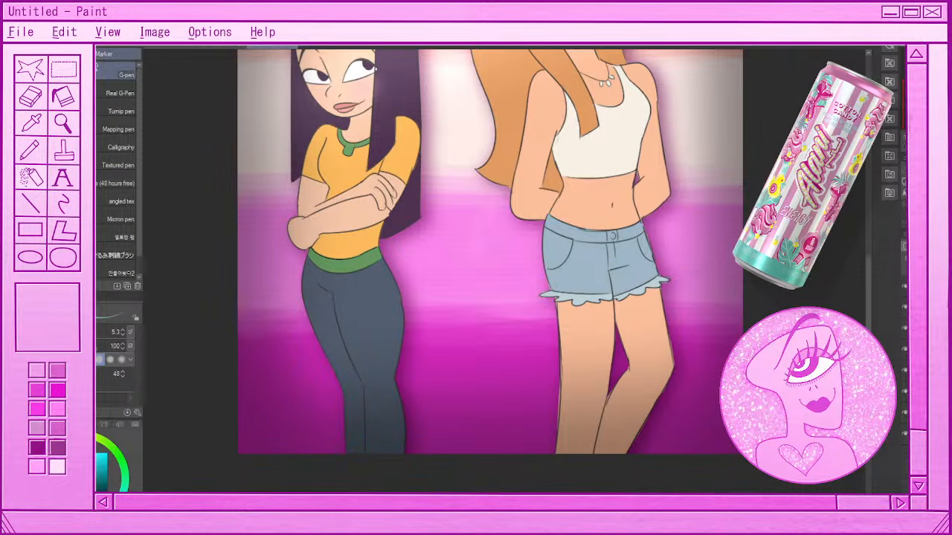
- Review the balance of the whole poster, from the title down to the characters' legs, at different magnifications
key(k)
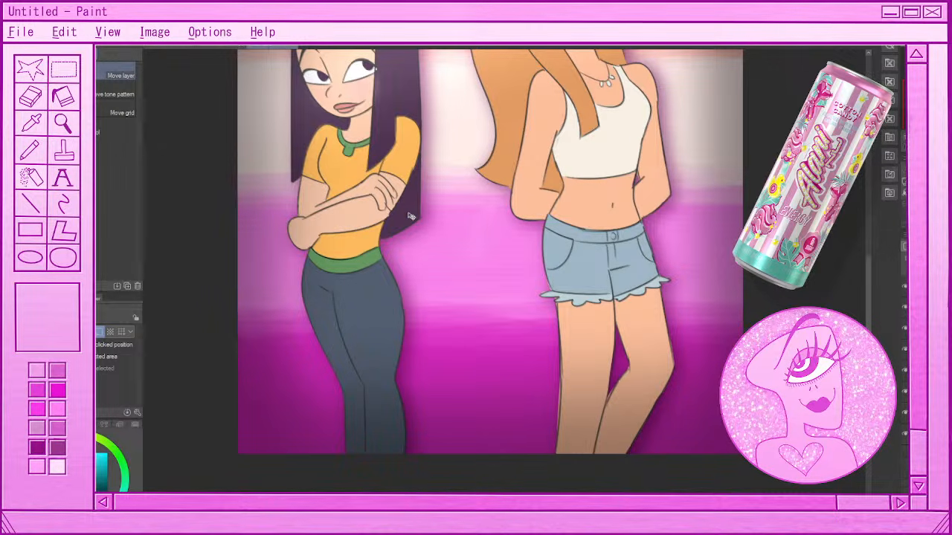
scroll(411, 216, down, 5)
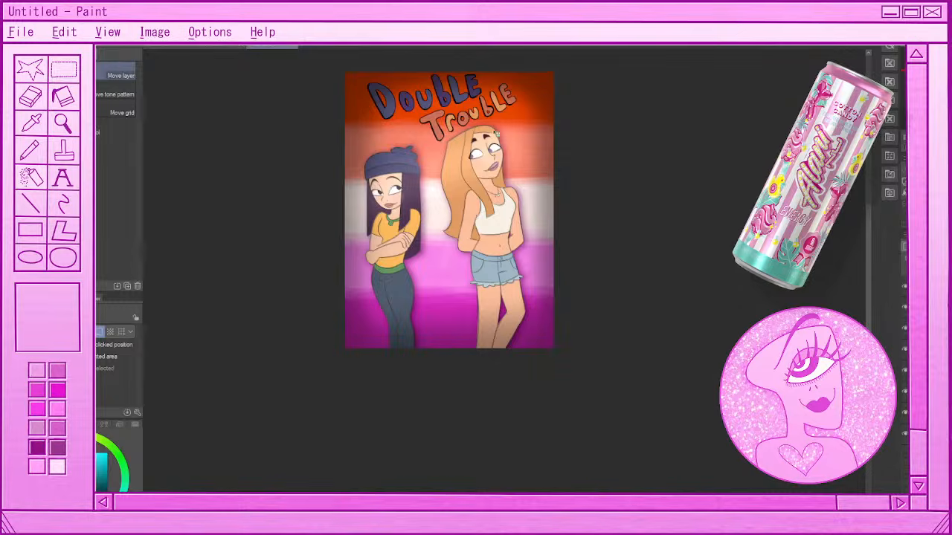
scroll(468, 388, up, 3)
scroll(476, 163, up, 2)
scroll(475, 163, down, 5)
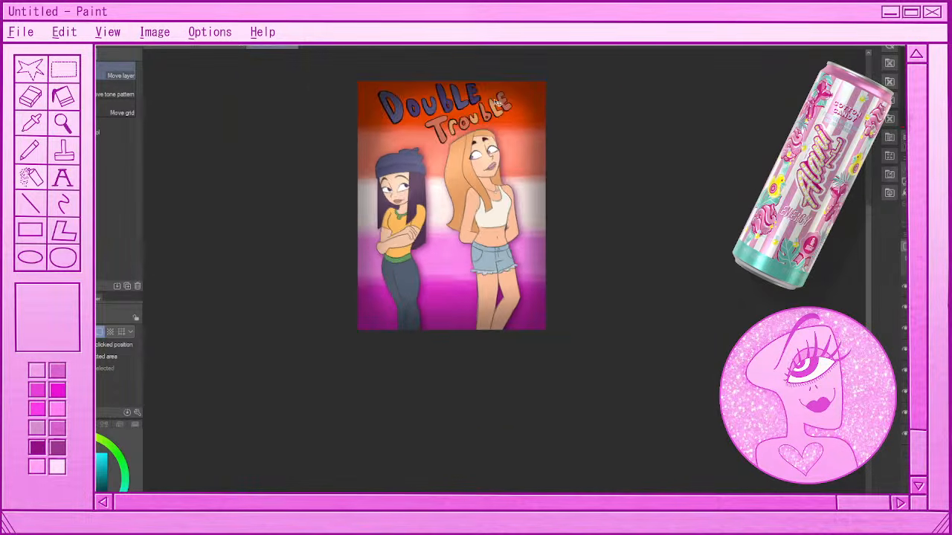
scroll(462, 209, up, 1)
scroll(462, 209, up, 1)
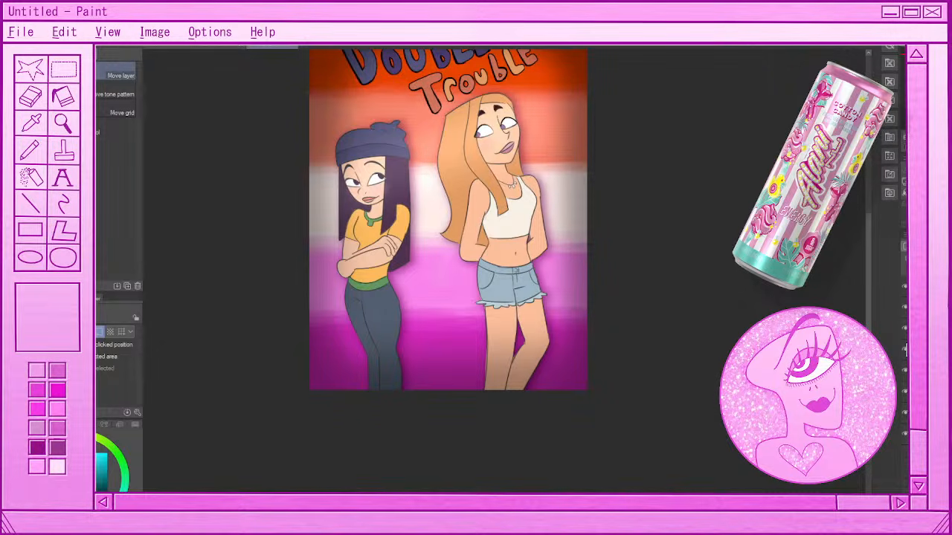
scroll(620, 292, down, 4)
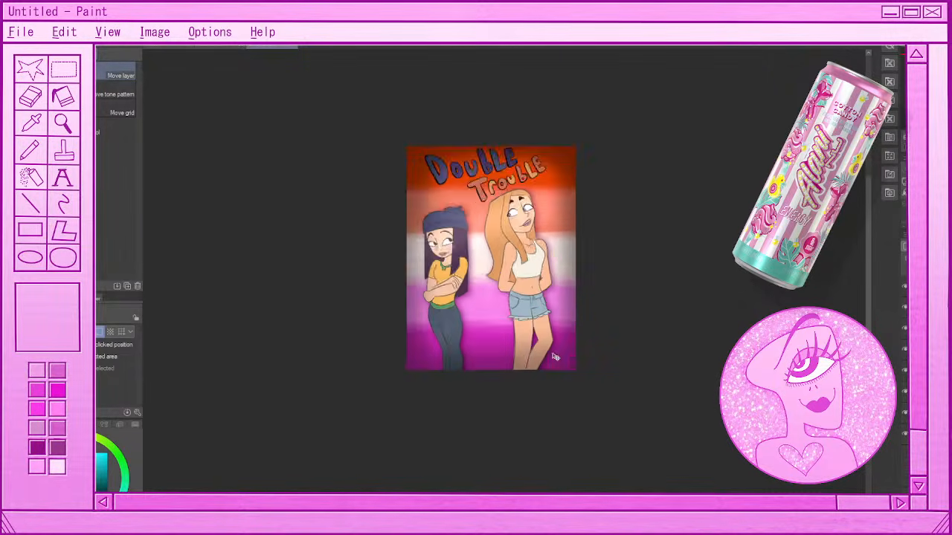
scroll(603, 281, up, 1)
scroll(489, 310, up, 1)
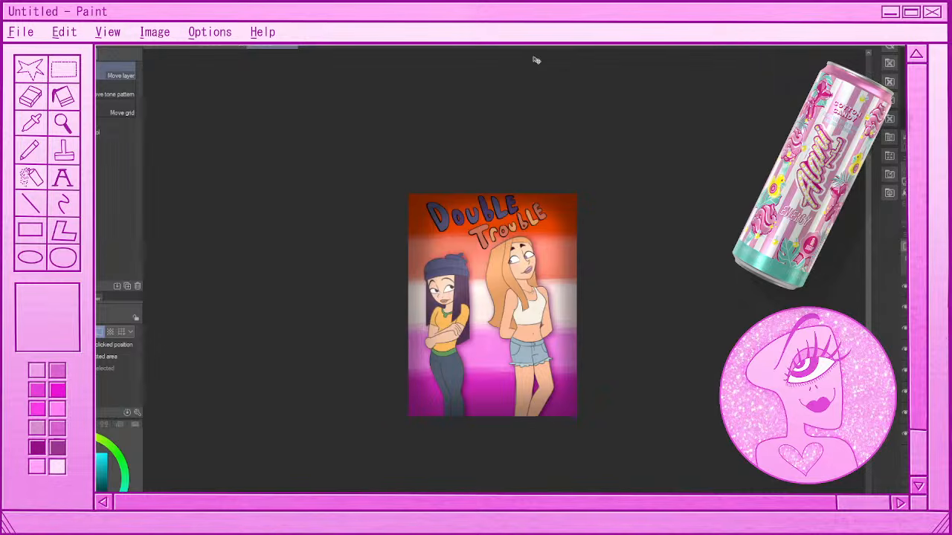
- Switch to the doughnut painting and sample the orange-brown colour from the large doughnut's upper-left segment
scroll(480, 361, up, 2)
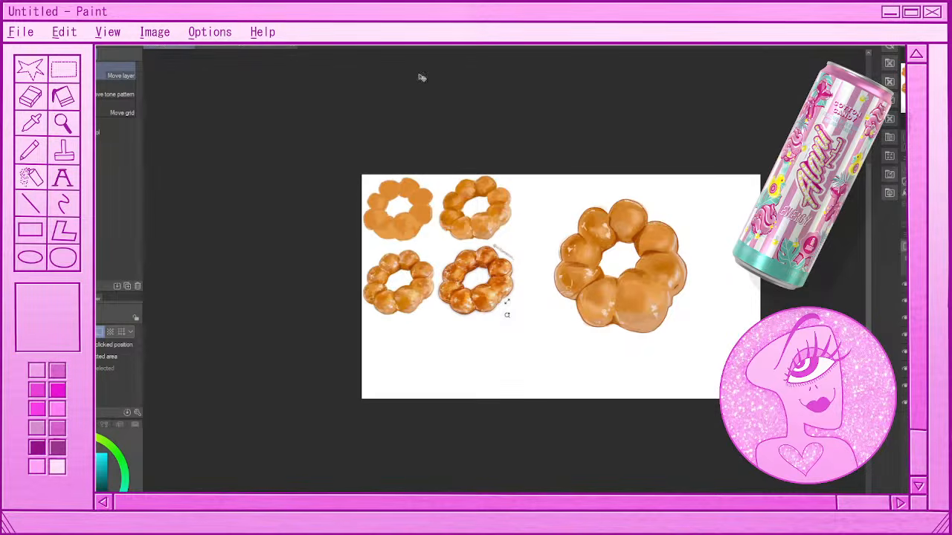
scroll(569, 316, up, 1)
scroll(658, 280, up, 1)
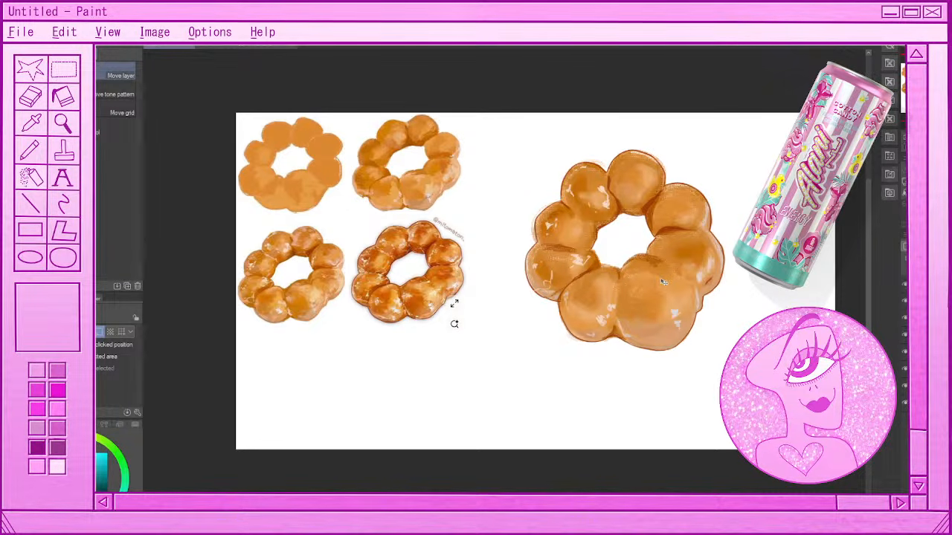
key(i)
click(551, 223)
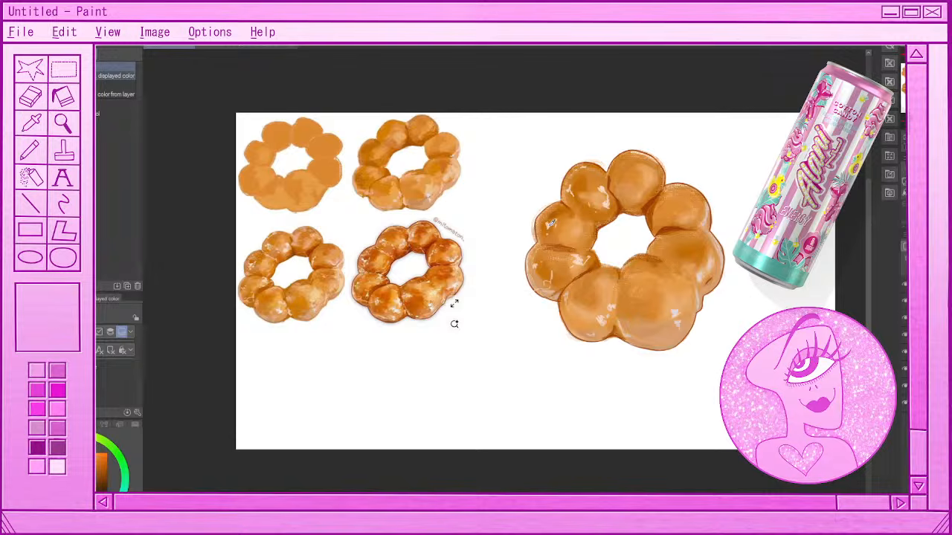
- Retouch the large doughnut's small segments with the Gouache brush, mirror the canvas horizontally and resample an orange-brown for further painting
key(b)
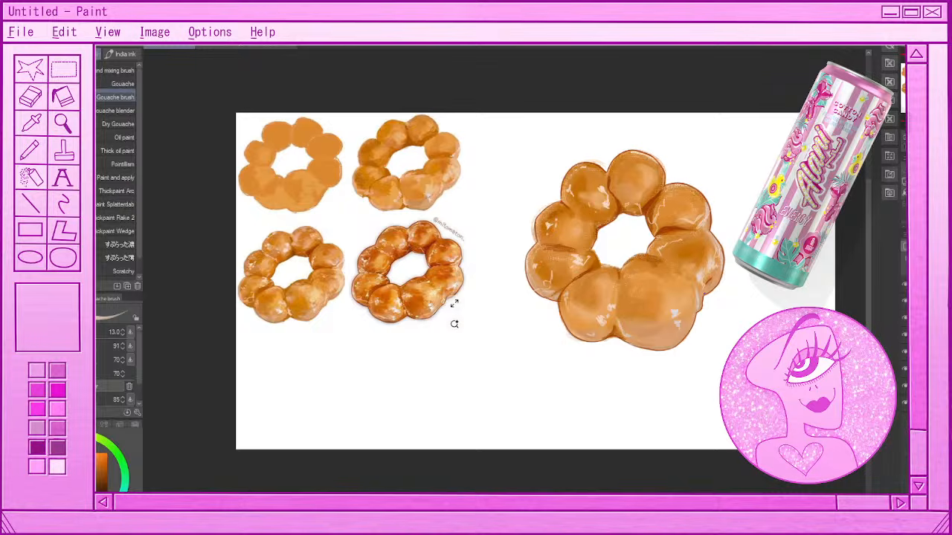
key(h)
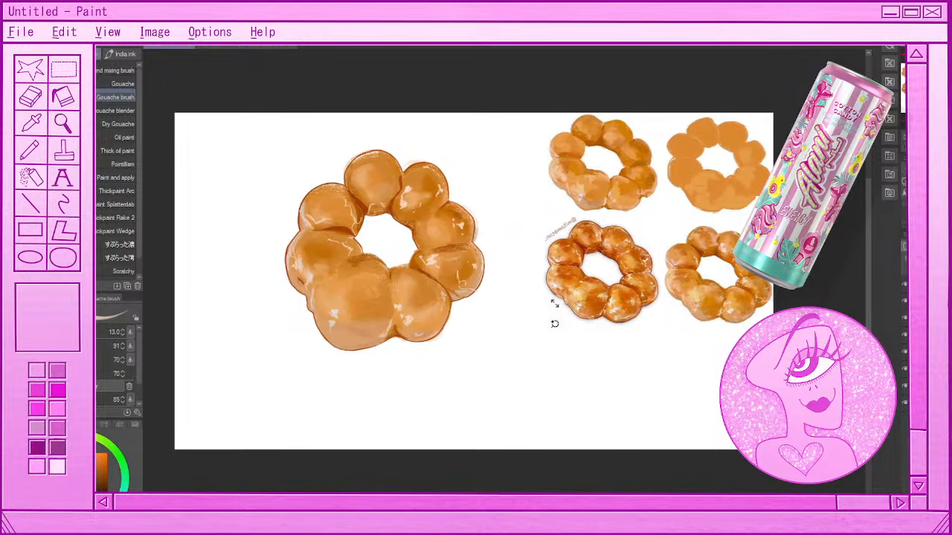
key(i)
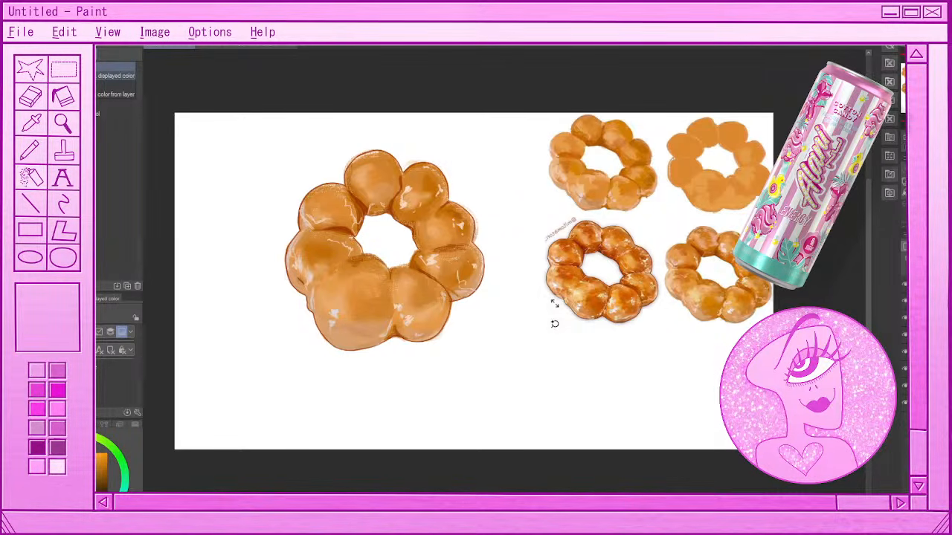
key(b)
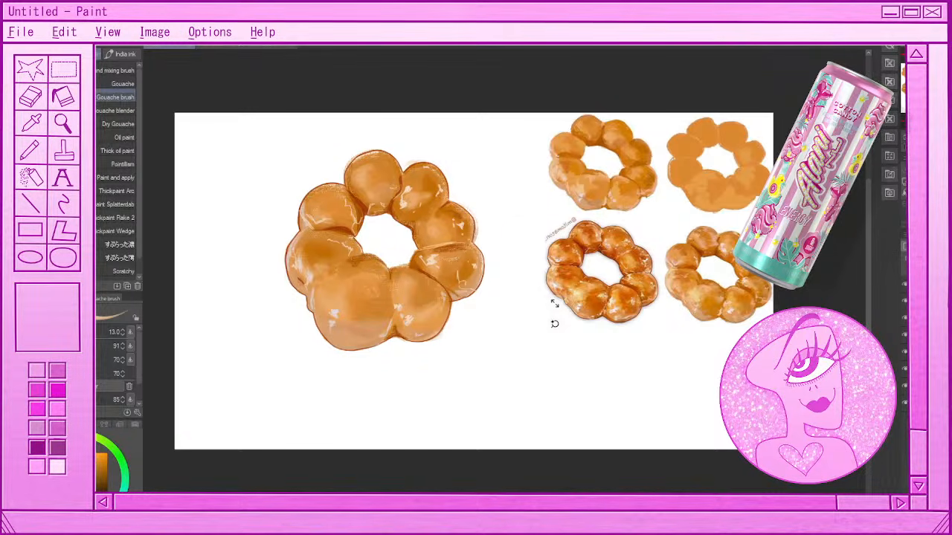
- Paint light textured strokes over the two large bottom segments using the Gouache brush preset at size 31.8
key(bracketright)
key(bracketright)
key(bracketleft)
click(123, 84)
key(bracketright)
key(bracketright)
key(bracketright)
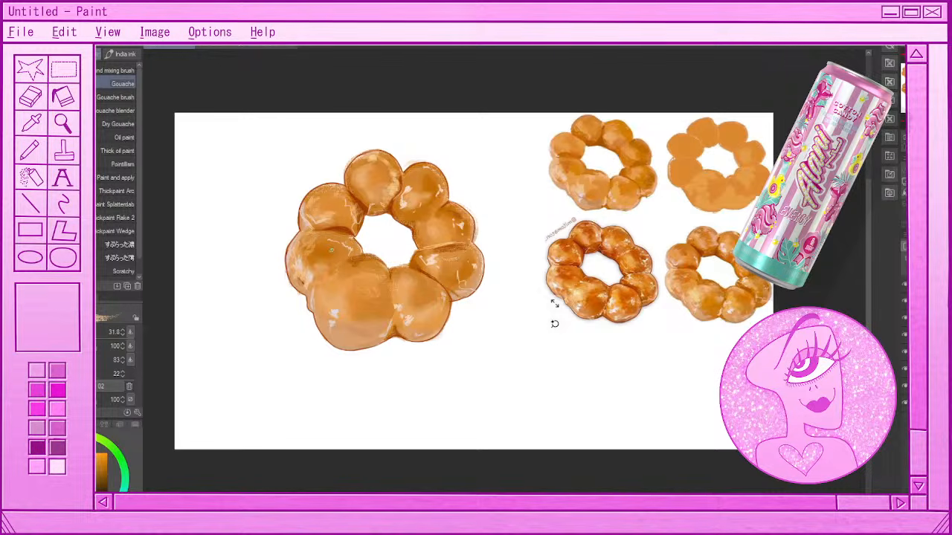
mouse_move(351, 264)
mouse_down()
mouse_move(330, 288)
mouse_move(378, 272)
mouse_up()
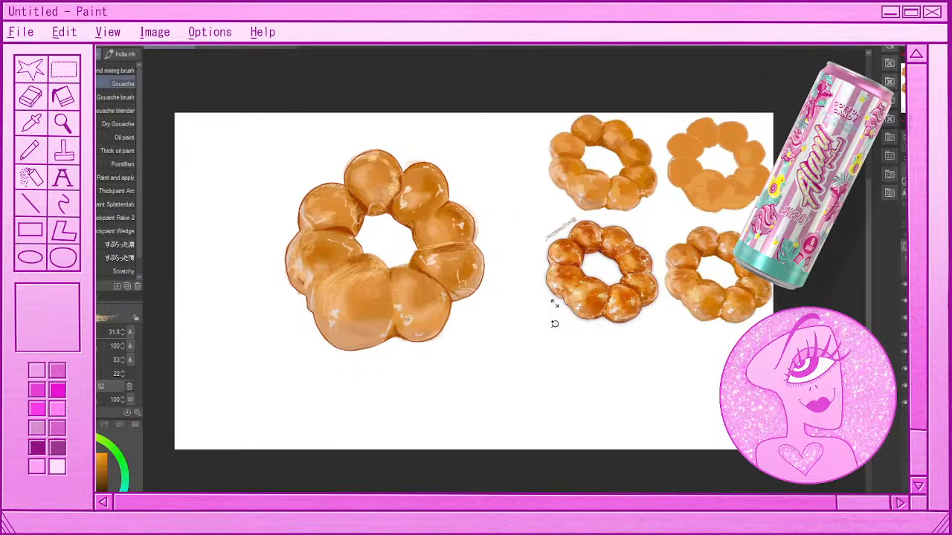
drag(402, 287, 414, 319)
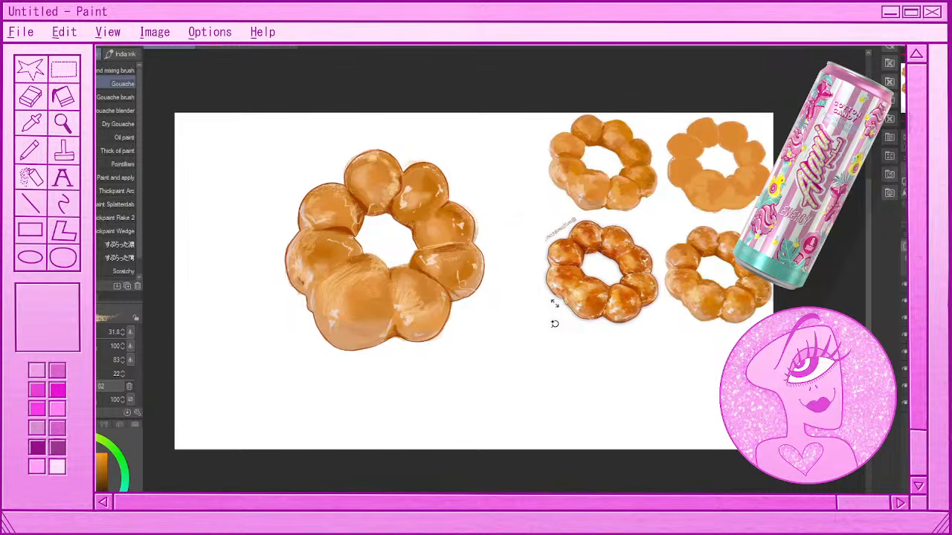
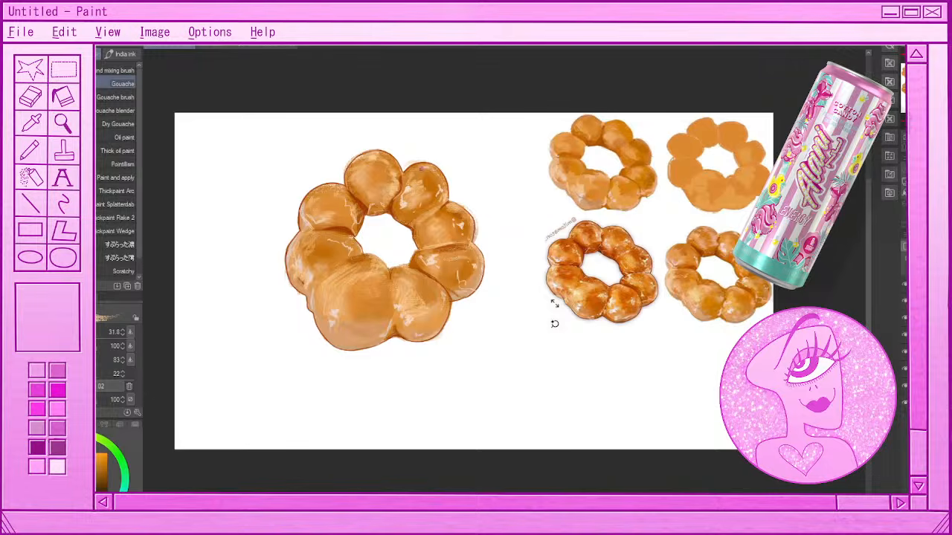
- Add more light Gouache strokes across the doughnut's top, front and side segments to build up their surface highlights
drag(419, 169, 445, 186)
drag(379, 153, 389, 161)
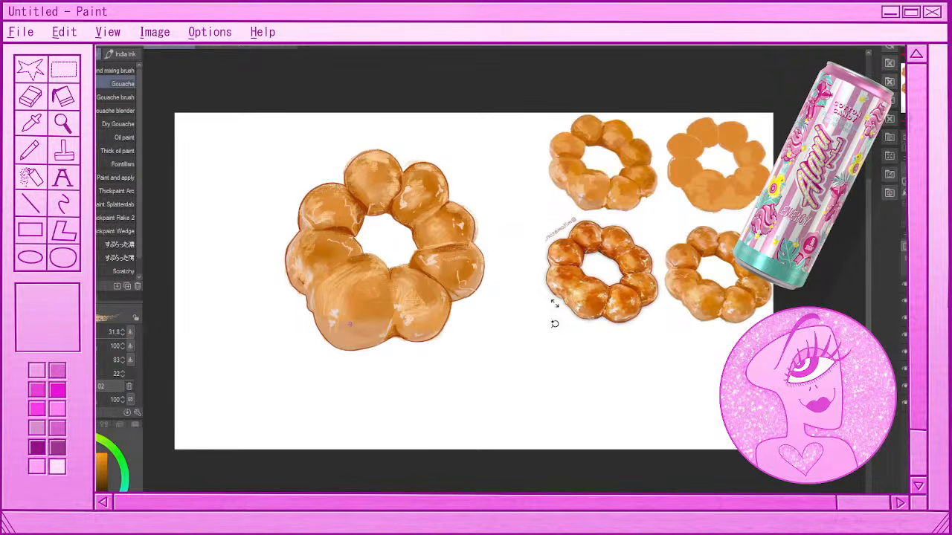
drag(342, 277, 342, 297)
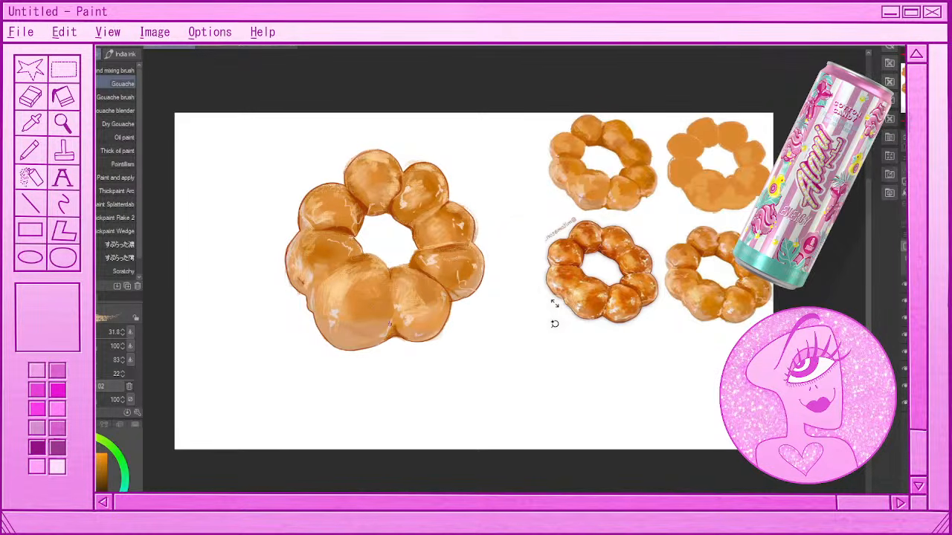
mouse_move(391, 315)
mouse_down()
mouse_move(385, 327)
mouse_move(389, 314)
mouse_up()
drag(325, 279, 341, 267)
drag(312, 231, 329, 227)
drag(440, 265, 453, 269)
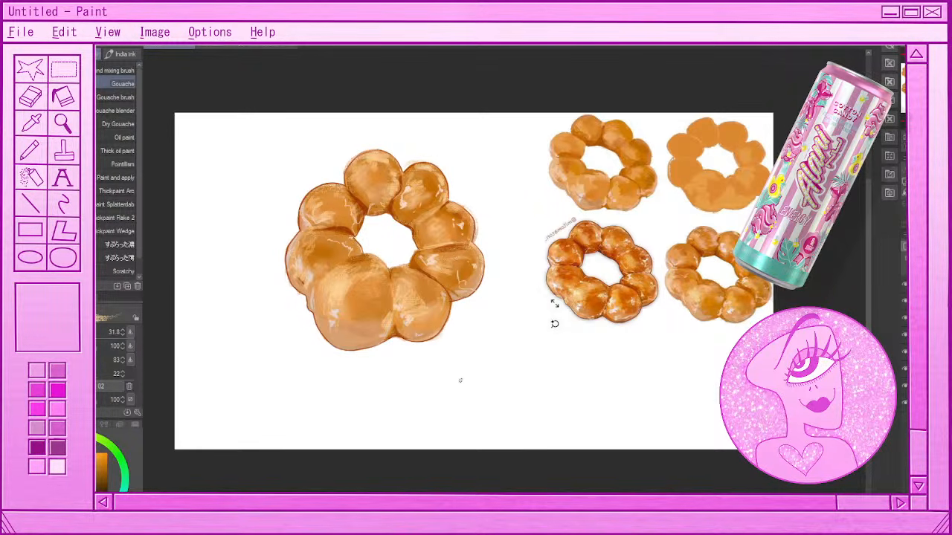
- Unmirror the canvas and hatch the left, top and upper-right segments in reddish brown sampled from the darkest small doughnut, at Gouache size 16.9
key(h)
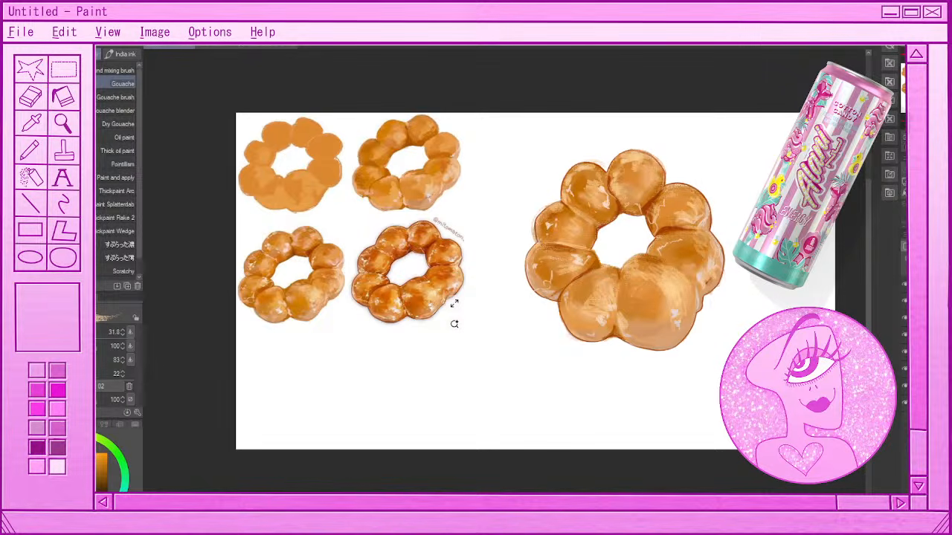
click(9, 141)
click(409, 250)
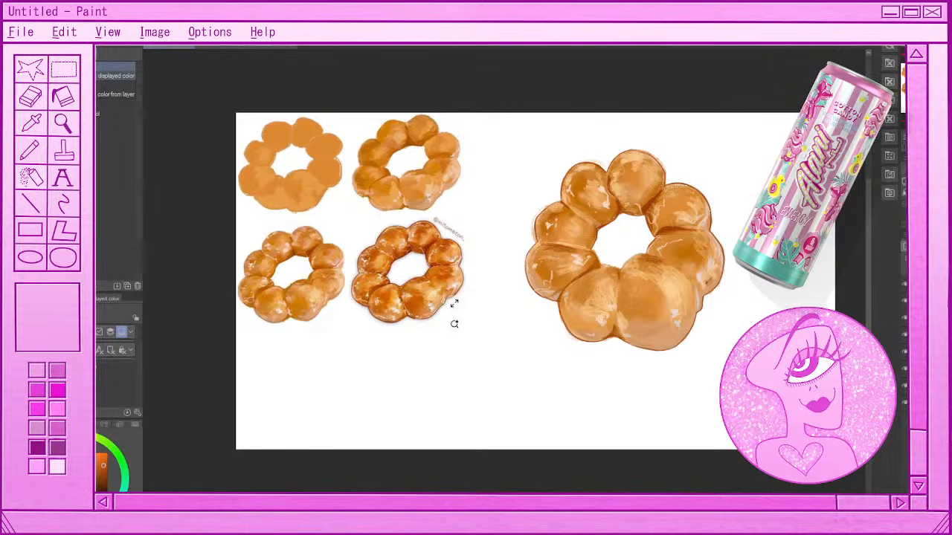
key(p)
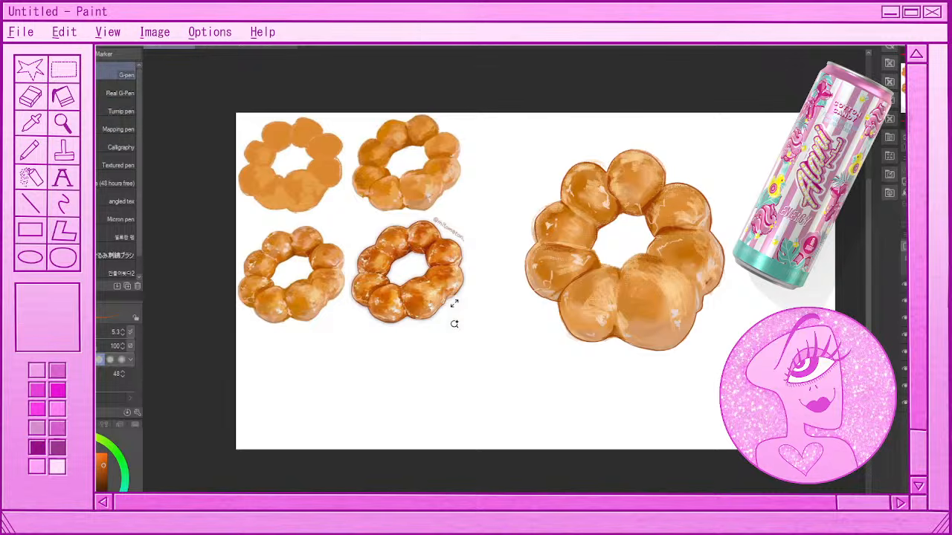
key(b)
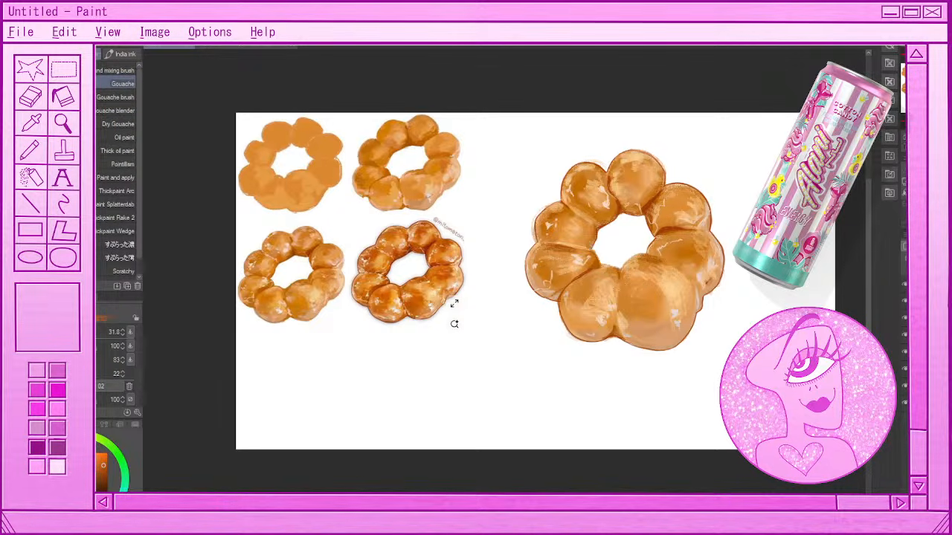
click(99, 332)
click(98, 332)
drag(570, 276, 565, 282)
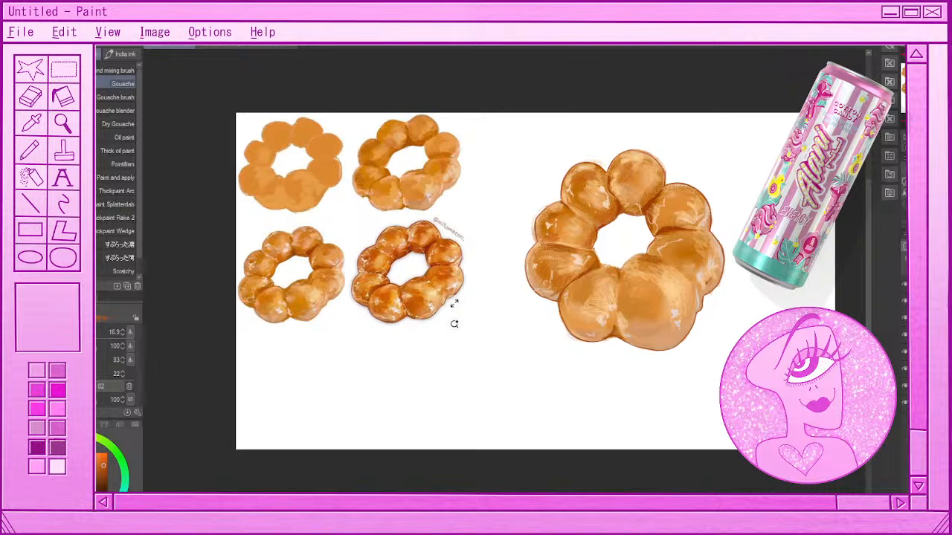
drag(643, 168, 629, 195)
mouse_move(665, 209)
mouse_down()
mouse_move(662, 226)
mouse_move(677, 208)
mouse_up()
drag(685, 200, 682, 207)
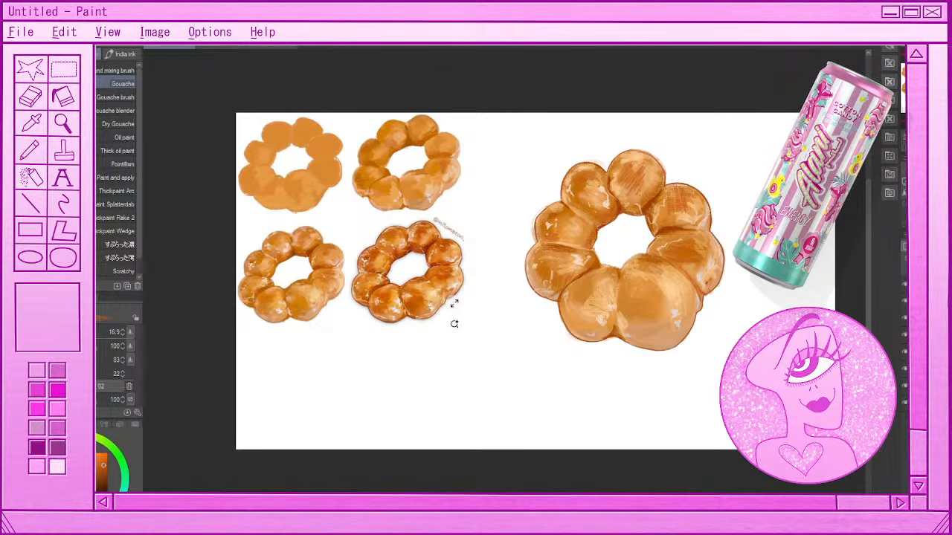
- Cross-hatch reddish-brown shading onto the two large bottom segments in mirrored view and soften the hatching with the Gouache blender in normal view
key(h)
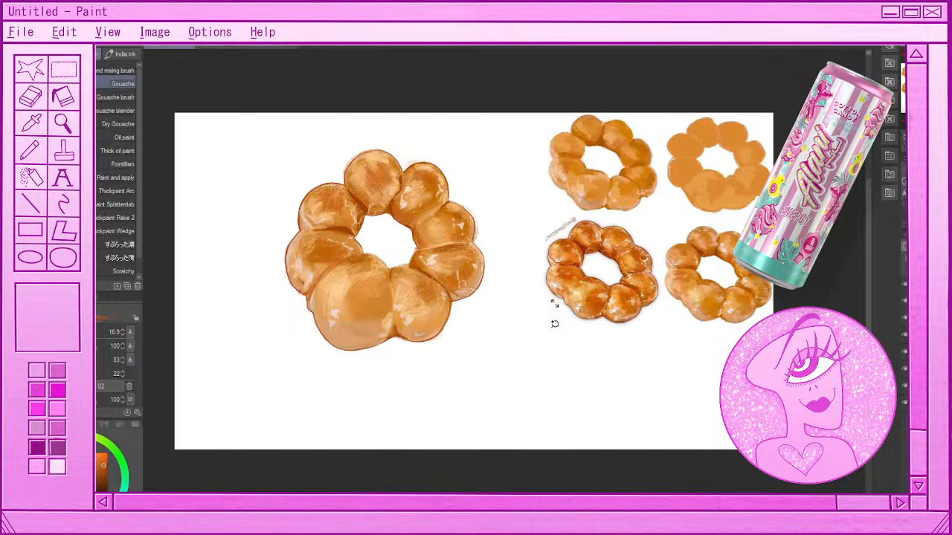
mouse_move(439, 310)
mouse_down()
mouse_move(414, 325)
mouse_move(425, 339)
mouse_up()
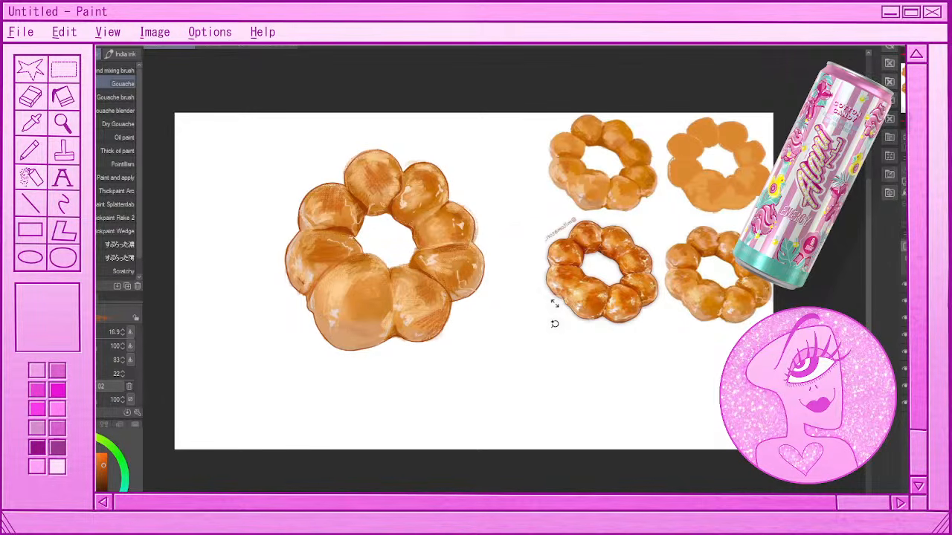
mouse_move(356, 311)
mouse_down()
mouse_move(344, 323)
mouse_move(359, 332)
mouse_up()
drag(381, 304, 361, 328)
mouse_move(380, 312)
mouse_down()
mouse_move(361, 334)
mouse_move(345, 321)
mouse_up()
mouse_move(345, 312)
mouse_down()
mouse_move(335, 320)
mouse_move(340, 309)
mouse_up()
drag(368, 295, 345, 303)
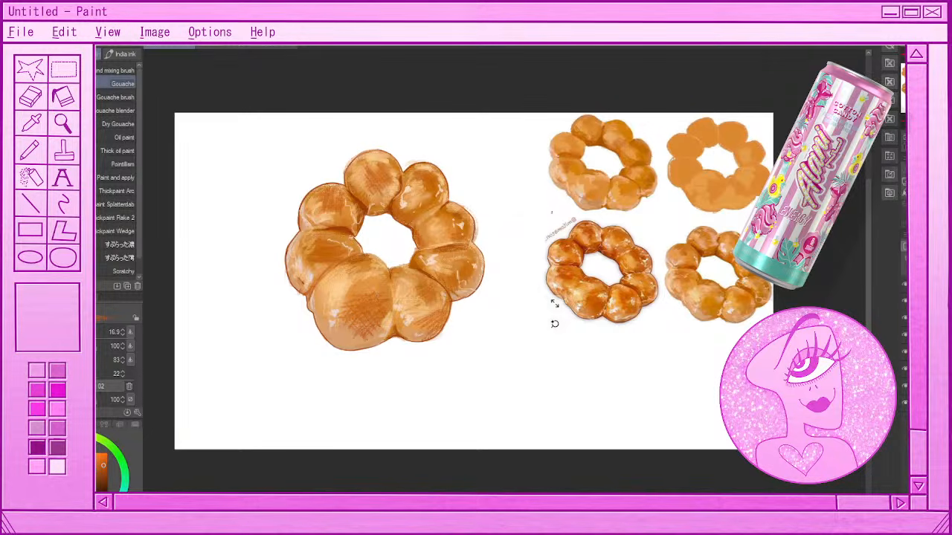
key(h)
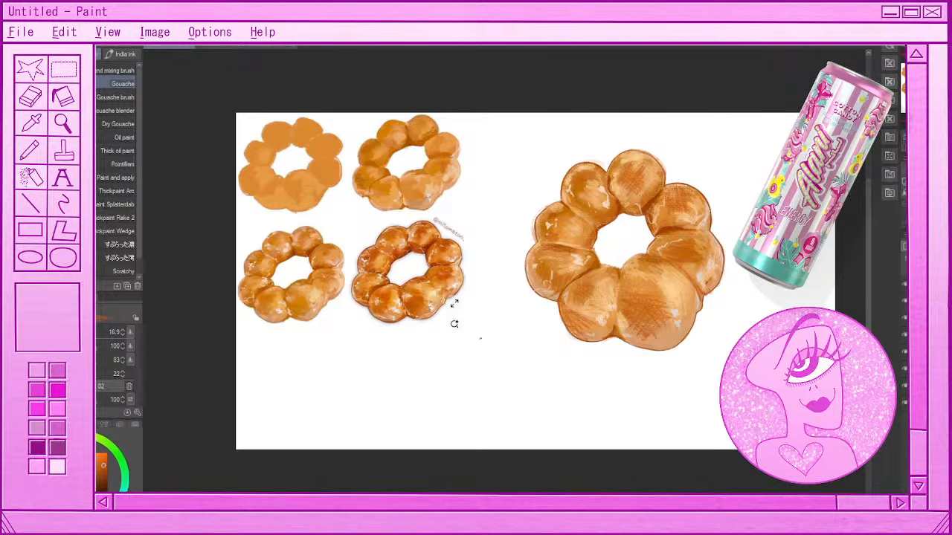
click(116, 110)
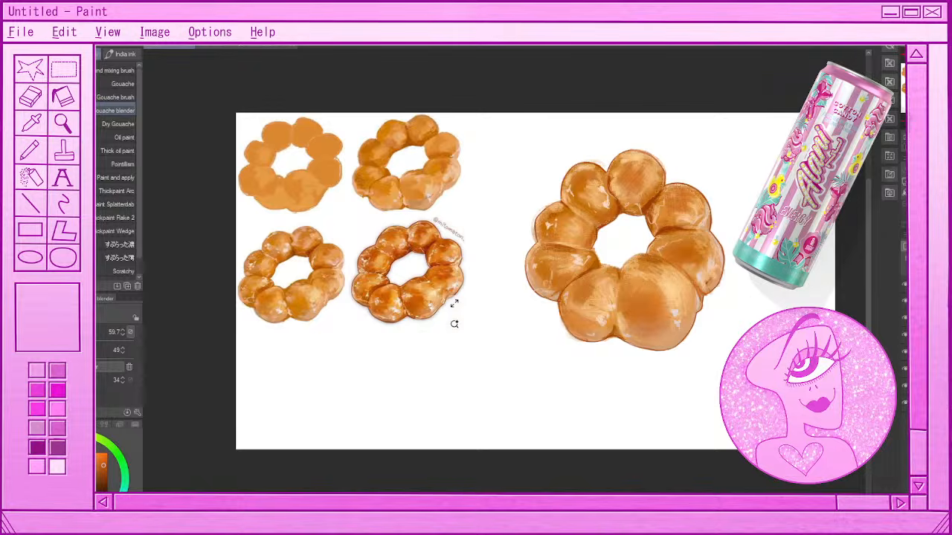
- Compare the large doughnut with the four small doughnuts, both at thumbnail size and close up
scroll(654, 292, down, 6)
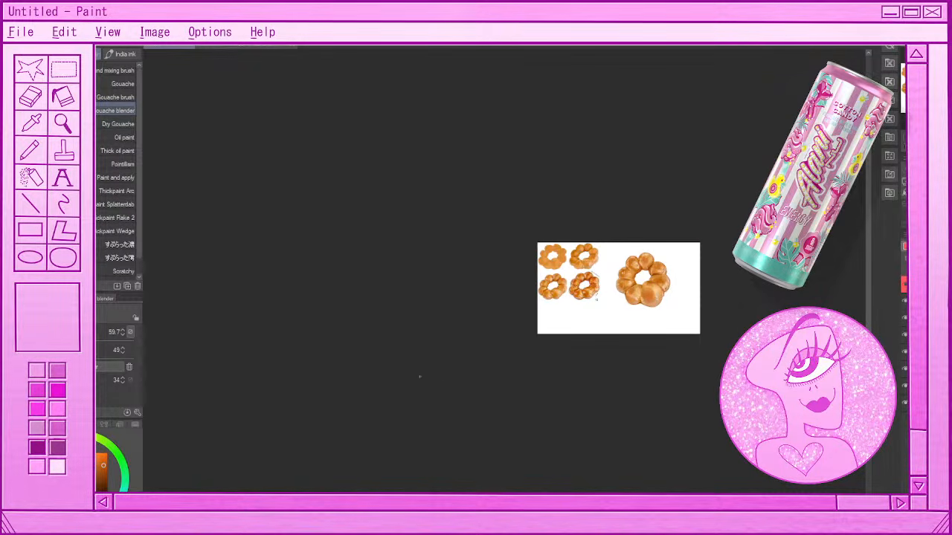
scroll(655, 280, up, 5)
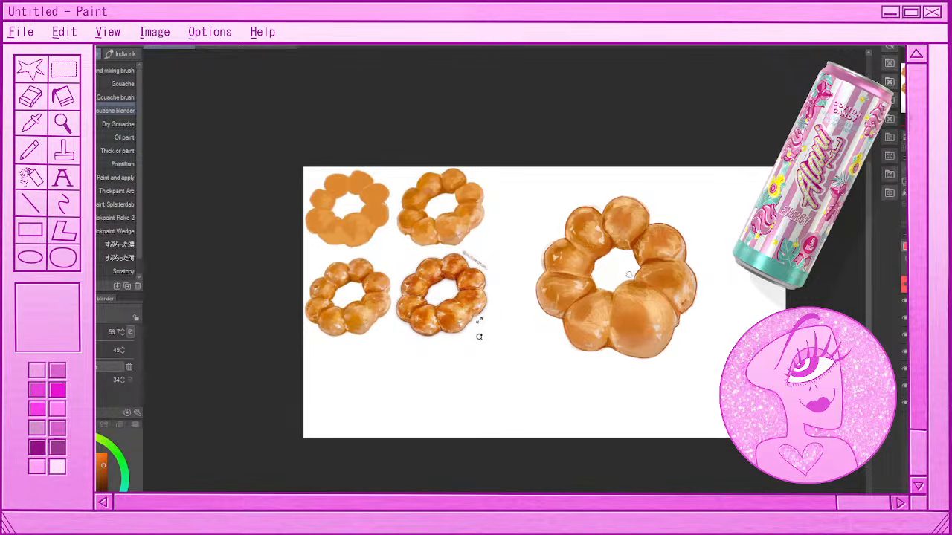
scroll(675, 329, down, 2)
scroll(675, 329, down, 4)
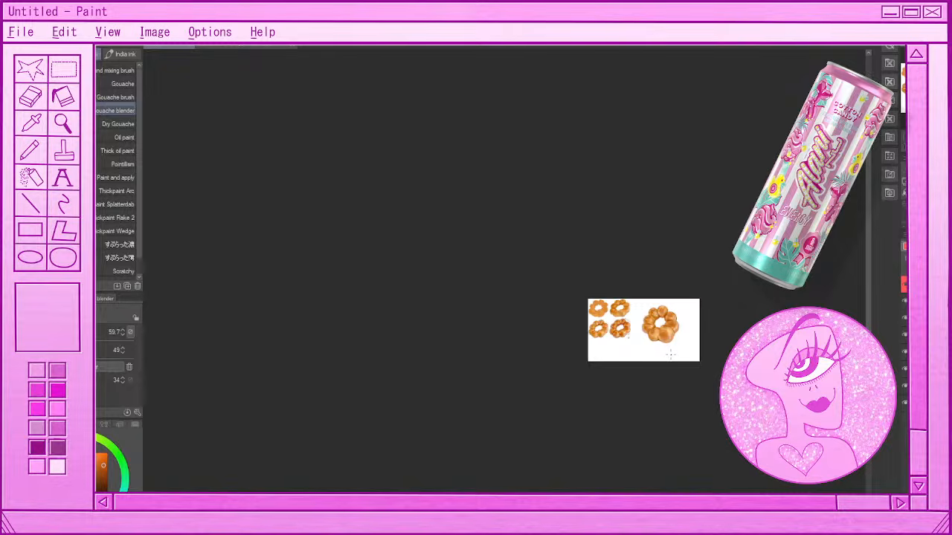
scroll(669, 355, down, 1)
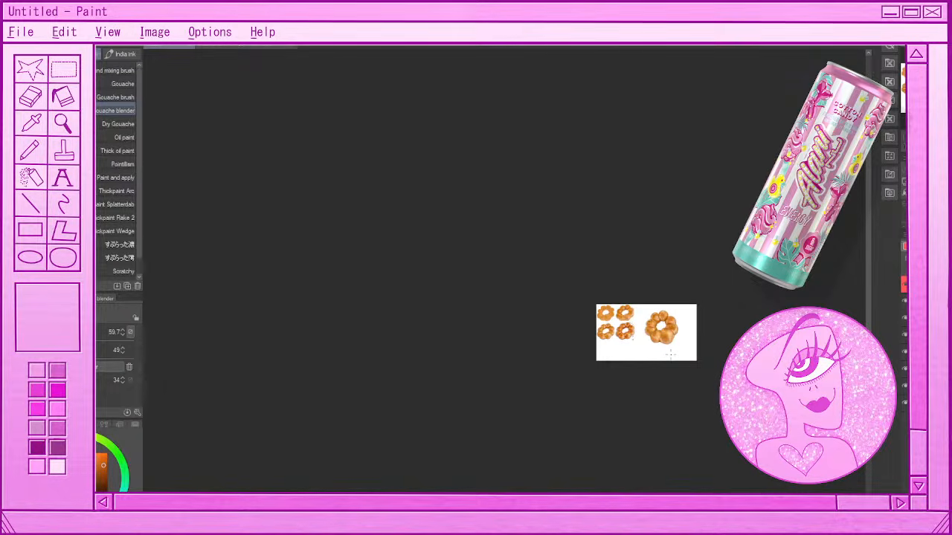
scroll(670, 354, up, 5)
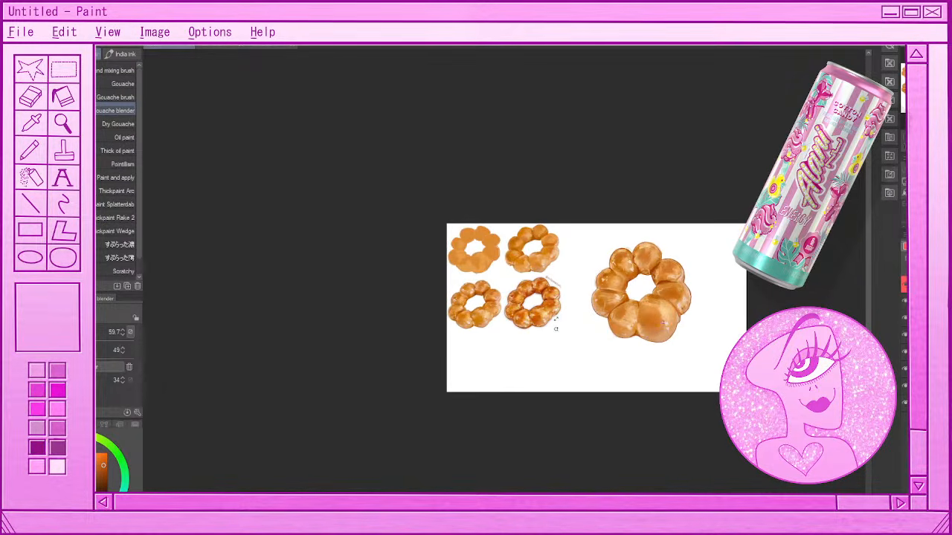
scroll(661, 321, down, 4)
scroll(667, 308, up, 3)
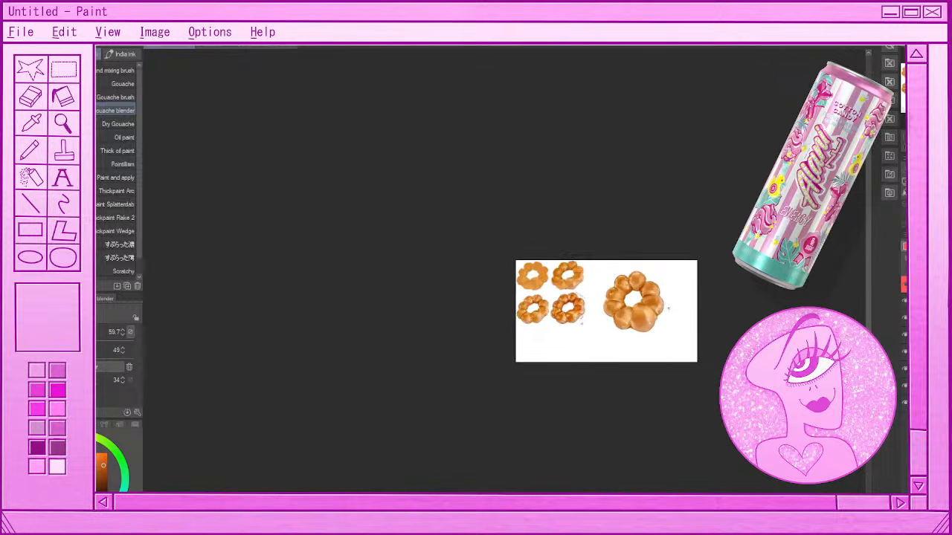
scroll(667, 308, up, 5)
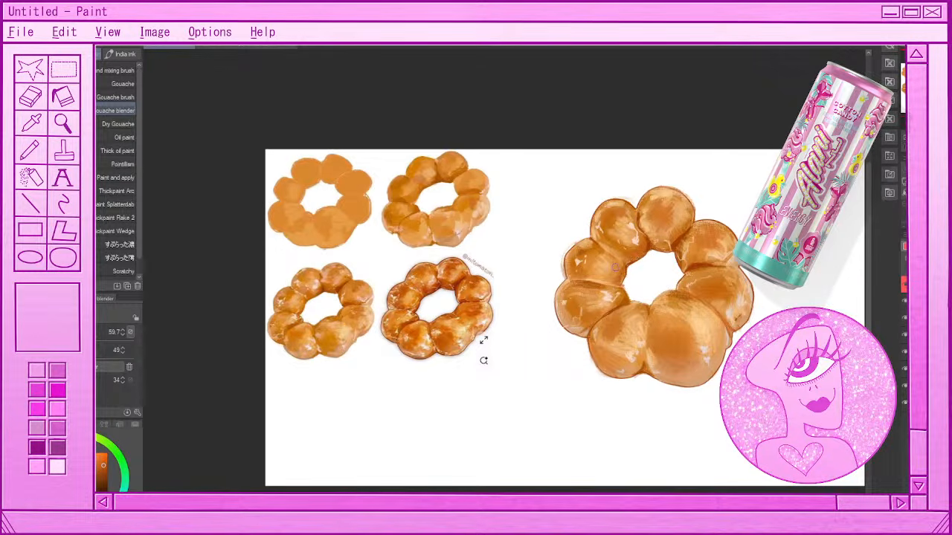
- Sample a dark reddish brown from the inner edge of the darkest small doughnut
key(i)
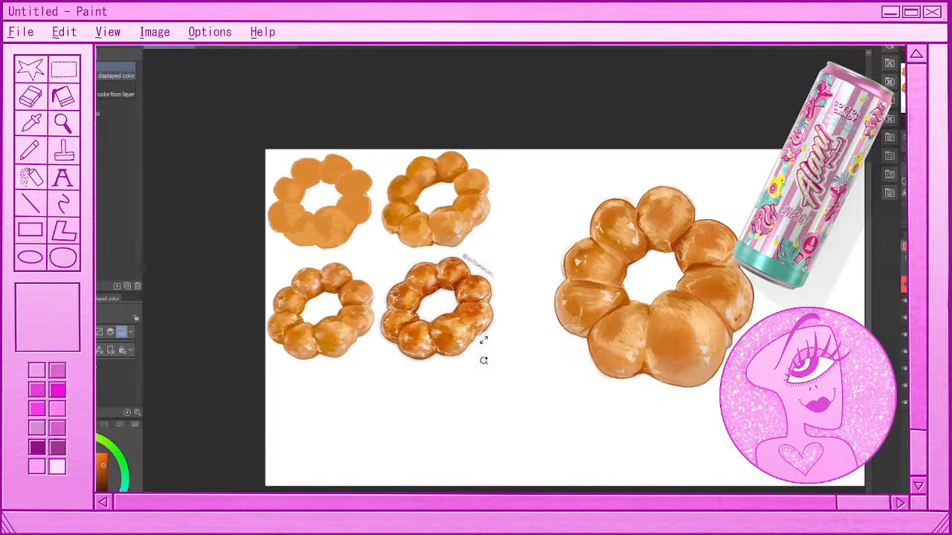
click(429, 293)
click(428, 293)
click(428, 293)
click(429, 293)
click(429, 293)
- Trace a darker outline around the large doughnut's left, top and right segments with the G-pen at size 11.0
key(p)
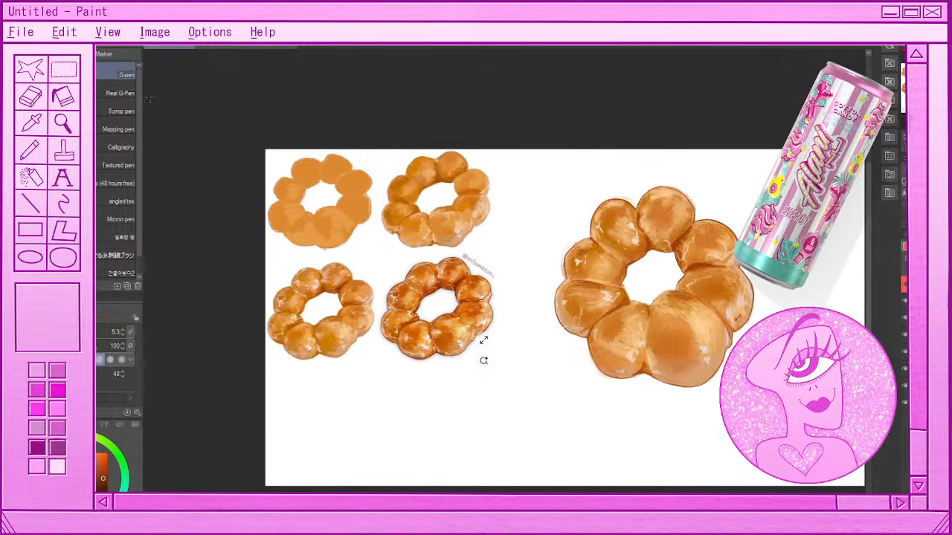
click(117, 165)
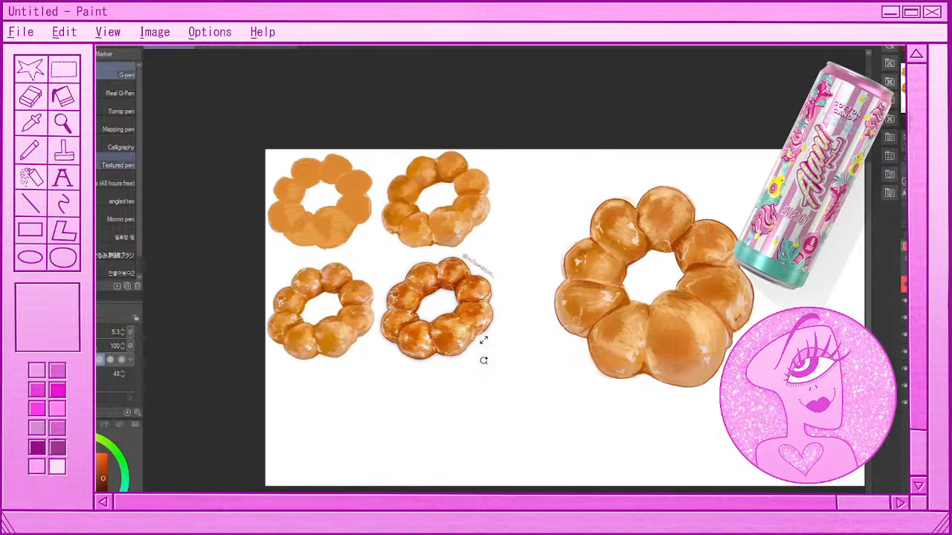
click(123, 331)
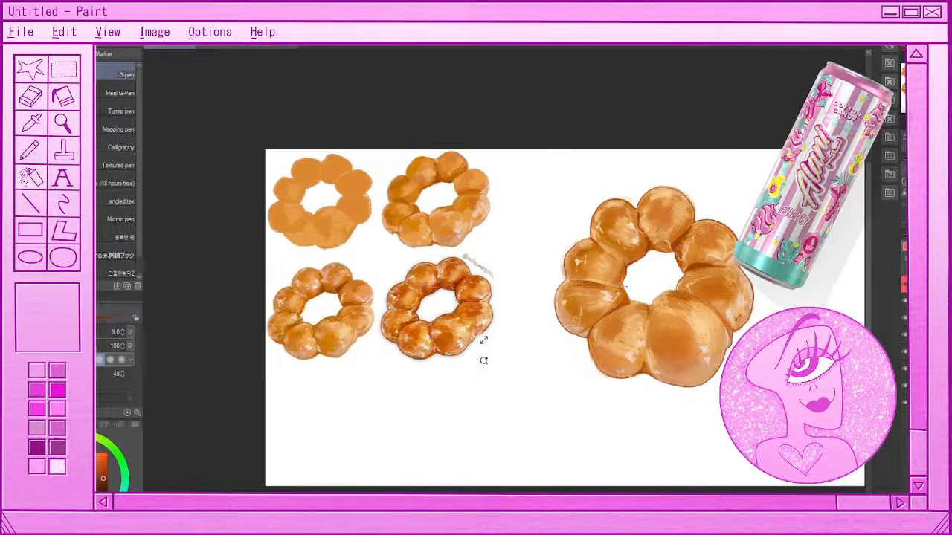
click(126, 332)
mouse_move(564, 277)
mouse_down()
mouse_move(598, 208)
mouse_move(639, 201)
mouse_move(652, 183)
mouse_move(638, 199)
mouse_move(667, 187)
mouse_move(689, 205)
mouse_up()
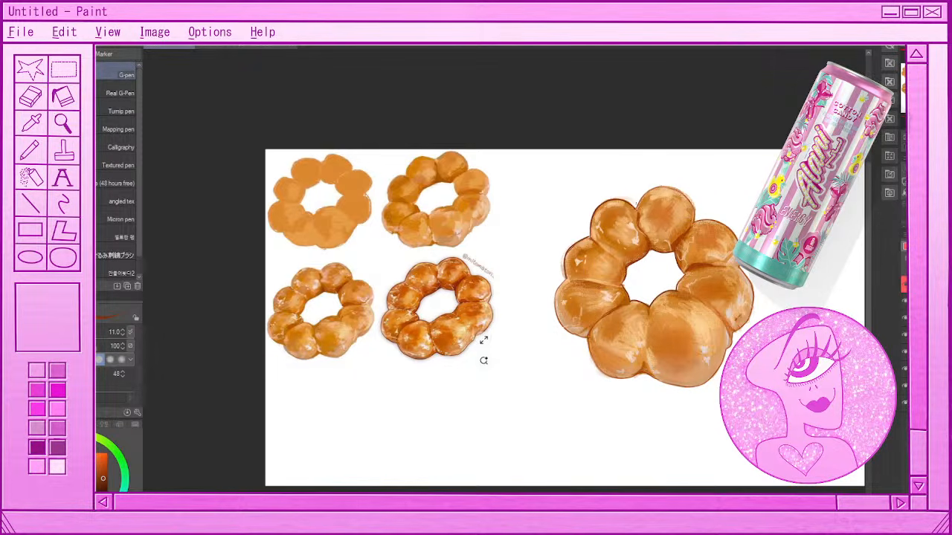
mouse_move(637, 211)
mouse_down()
mouse_move(641, 196)
mouse_move(673, 187)
mouse_move(699, 204)
mouse_move(695, 222)
mouse_up()
mouse_move(740, 267)
mouse_down()
mouse_move(752, 306)
mouse_move(736, 332)
mouse_move(751, 317)
mouse_move(755, 284)
mouse_up()
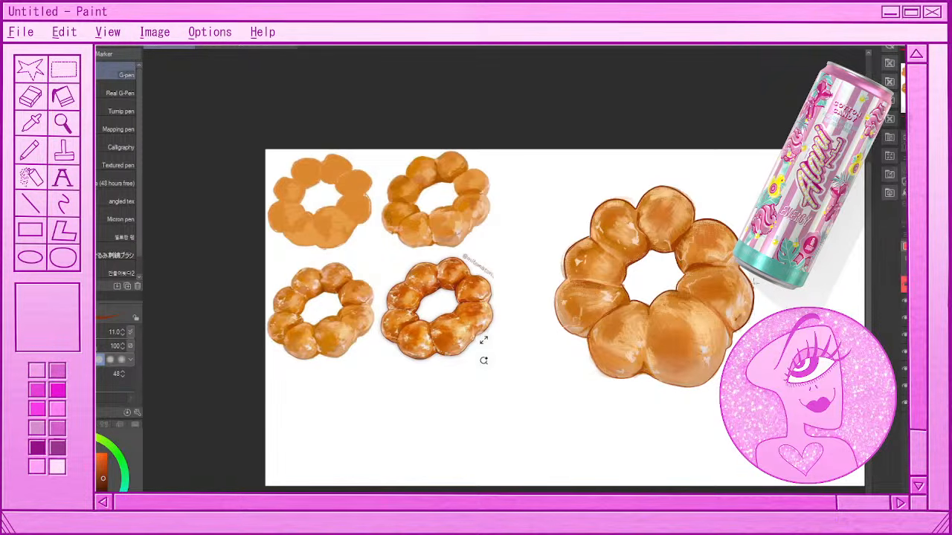
- Trace the dark reddish-brown outline along the lower edges of the large doughnut's two bottom segments with the G-pen
drag(734, 334, 712, 379)
mouse_move(643, 373)
mouse_down()
mouse_move(686, 391)
mouse_move(703, 387)
mouse_move(727, 351)
mouse_up()
mouse_move(644, 370)
mouse_down()
mouse_move(609, 379)
mouse_move(593, 369)
mouse_move(617, 379)
mouse_move(586, 344)
mouse_up()
key(ctrl+z)
key(ctrl+z)
drag(616, 379, 585, 335)
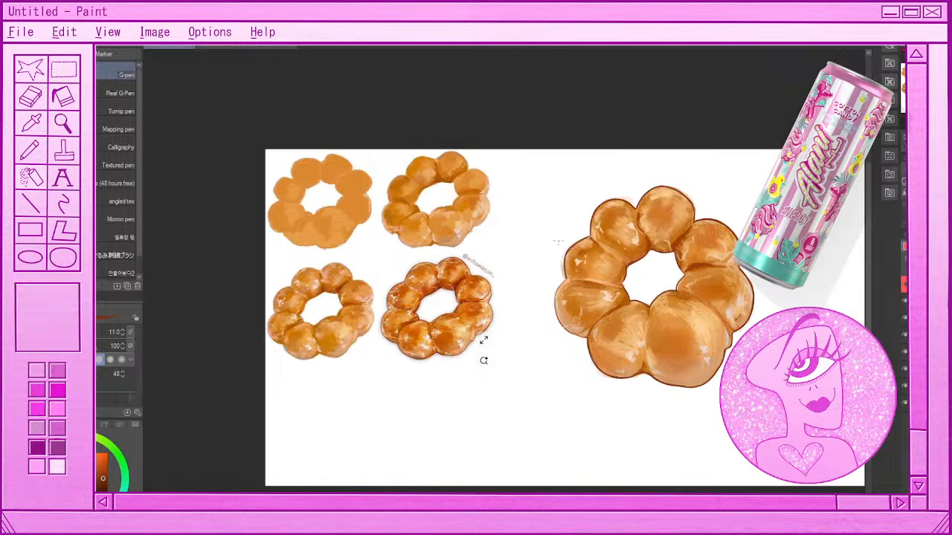
- Try several dark outline strokes along the outer edge of the large doughnut's lower-left segment
drag(587, 343, 556, 311)
key(ctrl+z)
drag(587, 340, 556, 306)
key(ctrl+z)
mouse_move(587, 343)
mouse_down()
mouse_move(571, 334)
mouse_move(556, 287)
mouse_move(568, 280)
mouse_up()
key(ctrl+z)
key(ctrl+z)
- Touch up the dark outline around the large doughnut's left-hand segments
scroll(483, 341, down, 4)
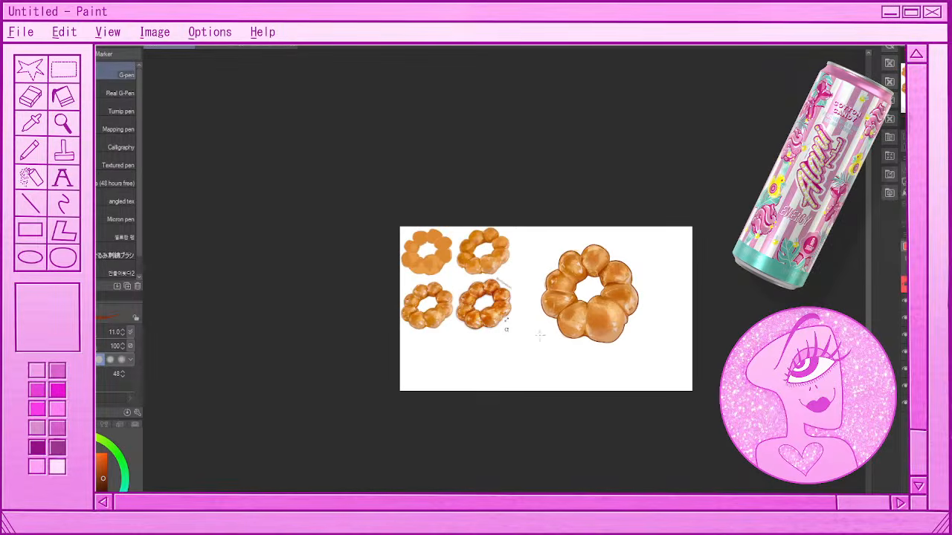
scroll(476, 312, up, 2)
scroll(700, 279, up, 3)
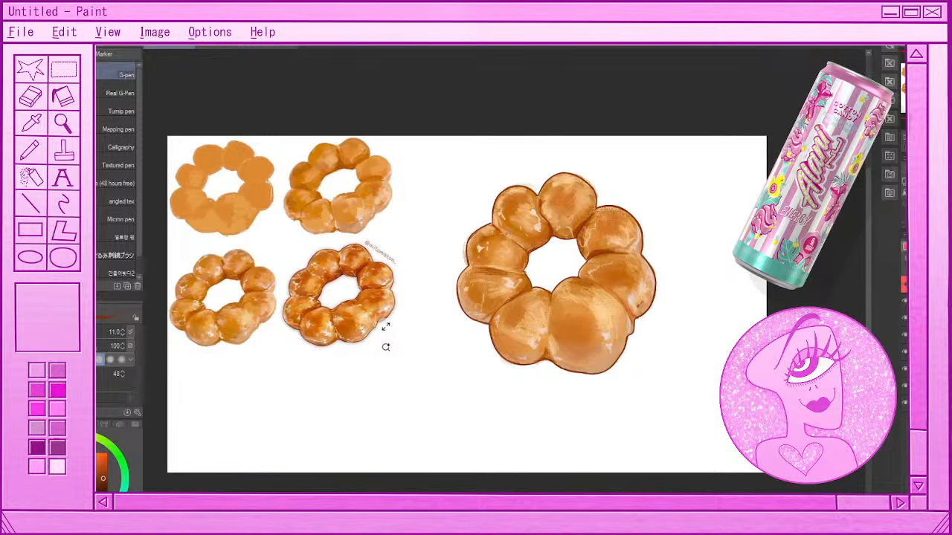
drag(491, 222, 502, 233)
mouse_move(467, 266)
mouse_down()
mouse_move(531, 274)
mouse_move(489, 324)
mouse_up()
key(ctrl+z)
- Draw dark crease lines between the two bottom segments and beside the lower-right segment of the large doughnut, undoing unsatisfactory strokes
drag(552, 299, 548, 342)
key(ctrl+z)
key(ctrl+z)
drag(553, 303, 548, 339)
key(ctrl+z)
key(ctrl+z)
drag(552, 288, 550, 361)
key(ctrl+z)
mouse_move(580, 278)
mouse_down()
mouse_move(625, 302)
mouse_move(617, 300)
mouse_up()
key(ctrl+z)
key(ctrl+z)
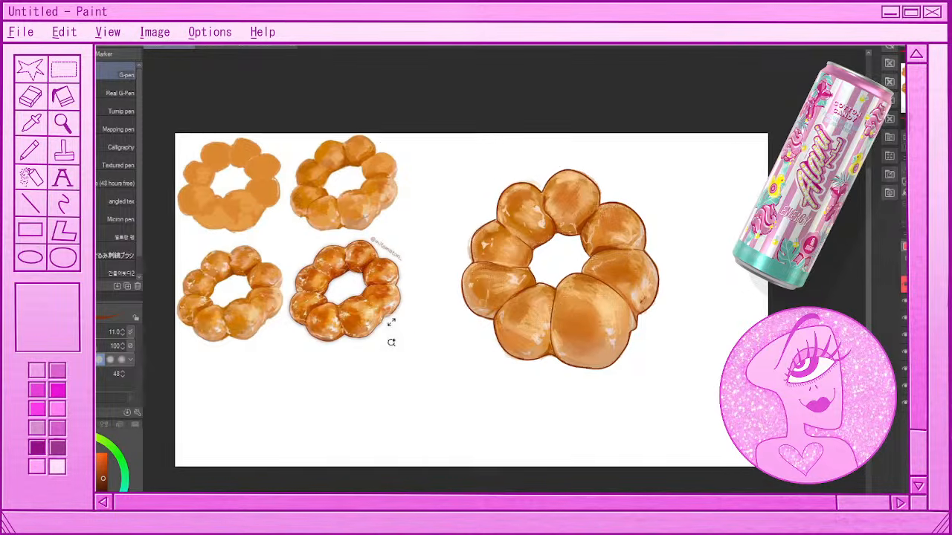
- Sample an orange, fill a layer with it as a darkening tint, and restrict the tint to the large doughnut
scroll(511, 320, down, 4)
scroll(549, 315, up, 3)
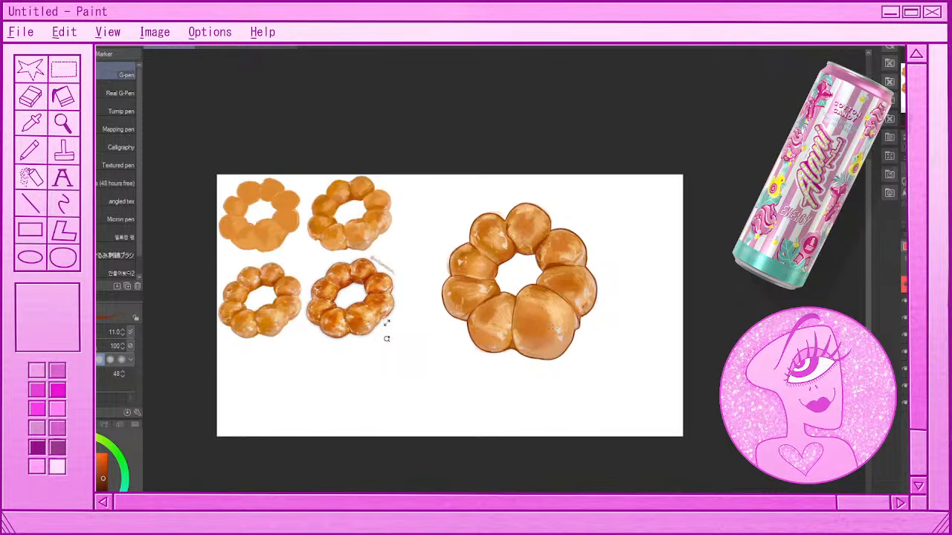
scroll(518, 347, down, 5)
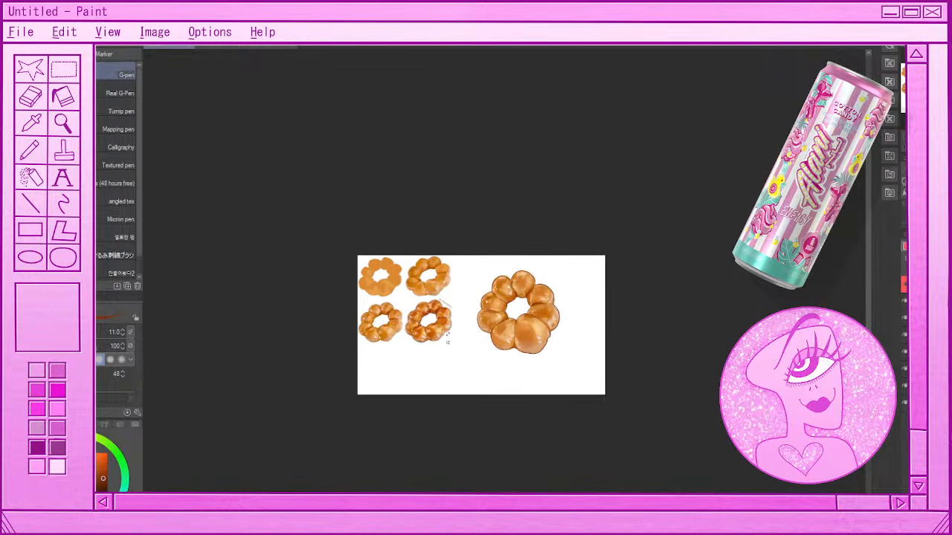
scroll(537, 329, up, 2)
scroll(532, 244, up, 2)
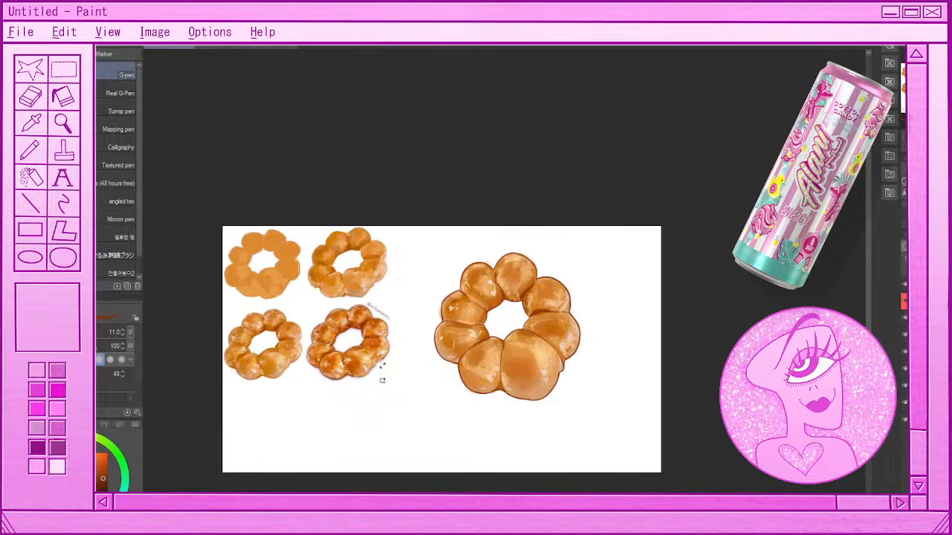
key(i)
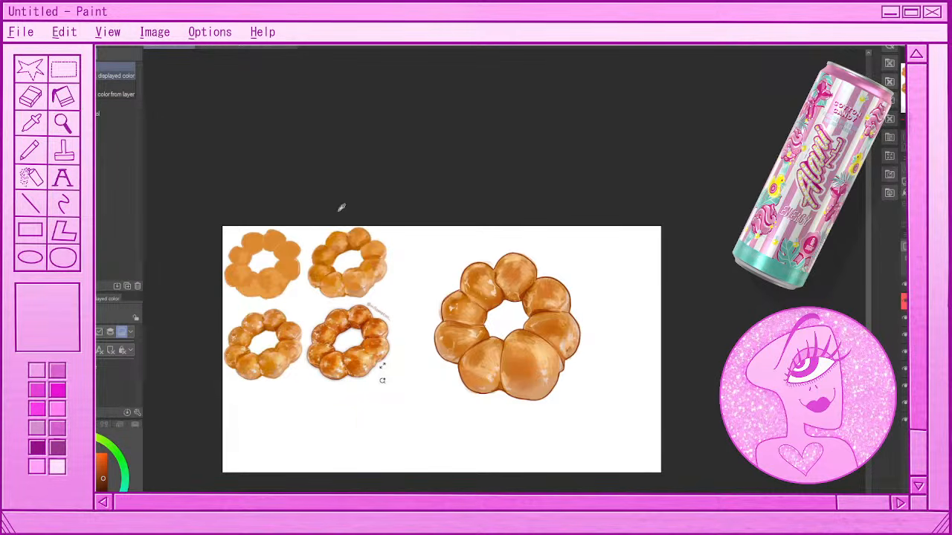
key(g)
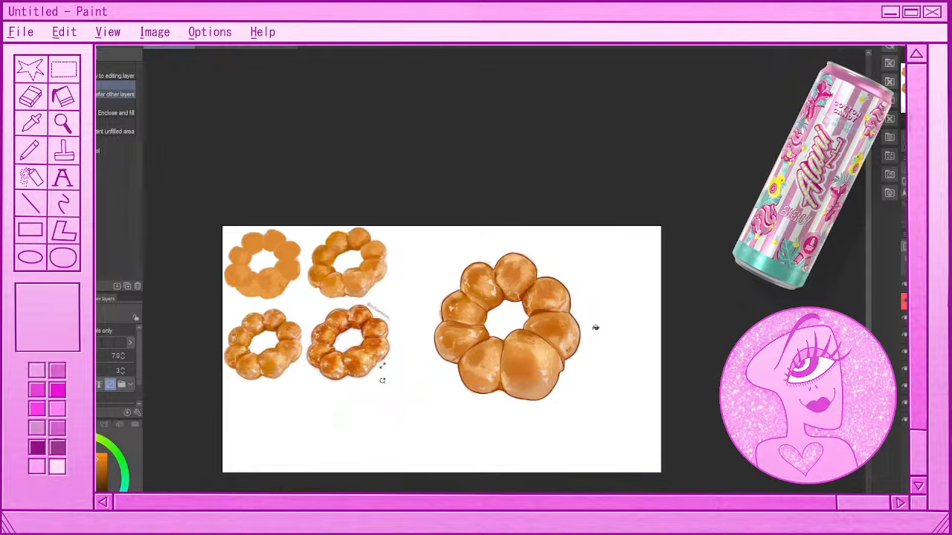
click(382, 380)
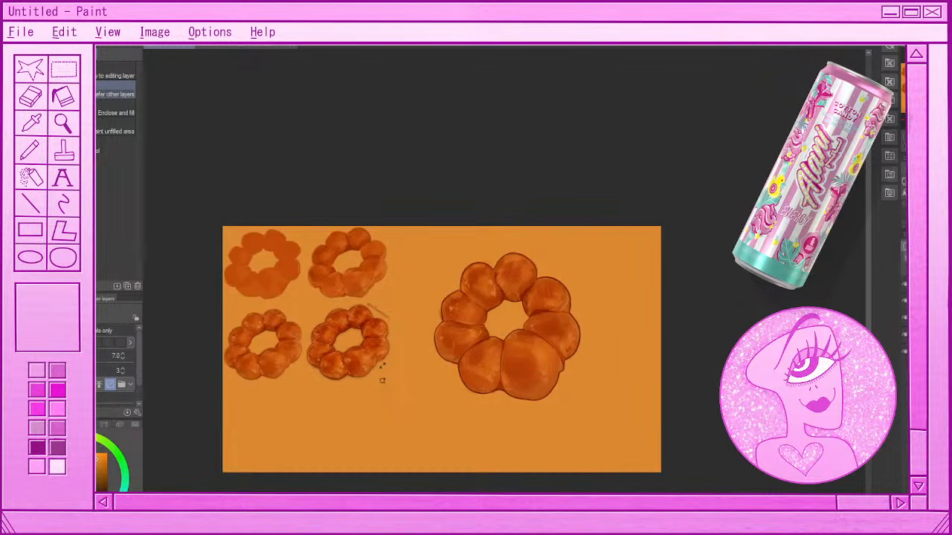
key(ctrl+z)
key(ctrl+y)
key(ctrl+z)
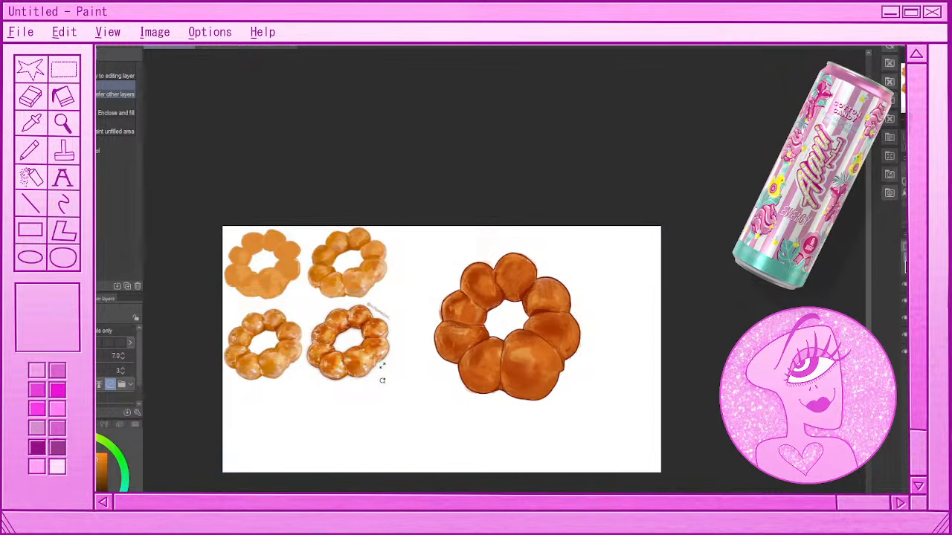
- Reduce the orange tint on the large doughnut to a subtle warm tone
scroll(616, 351, down, 2)
scroll(476, 374, up, 2)
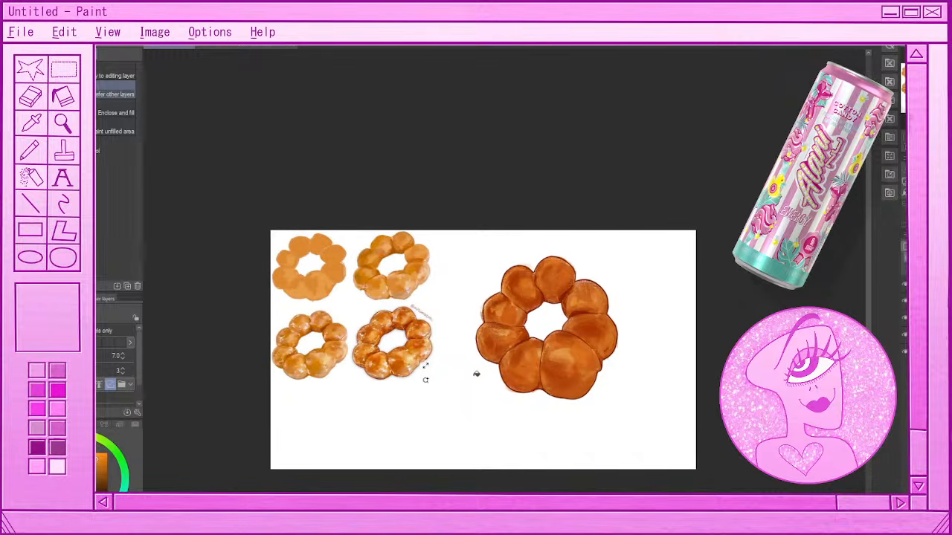
key(ctrl+z)
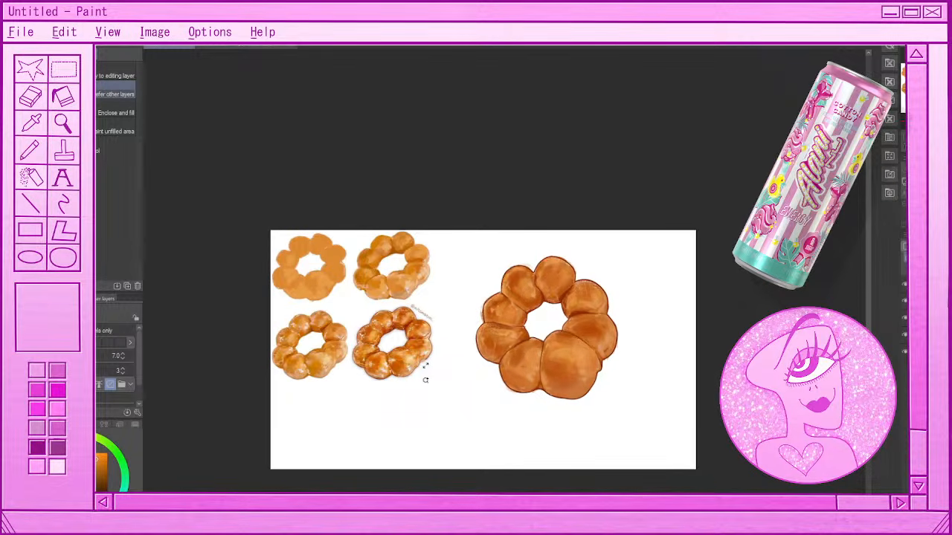
key(ctrl+z)
key(ctrl+z)
key(ctrl+z)
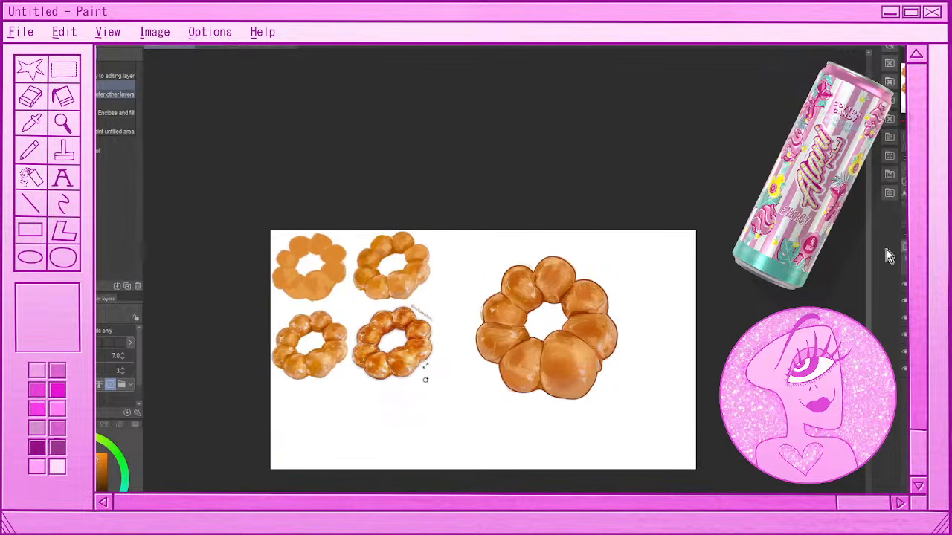
- Add small light highlights to the large doughnut's segments with the Gouache brush at size 16.9
key(p)
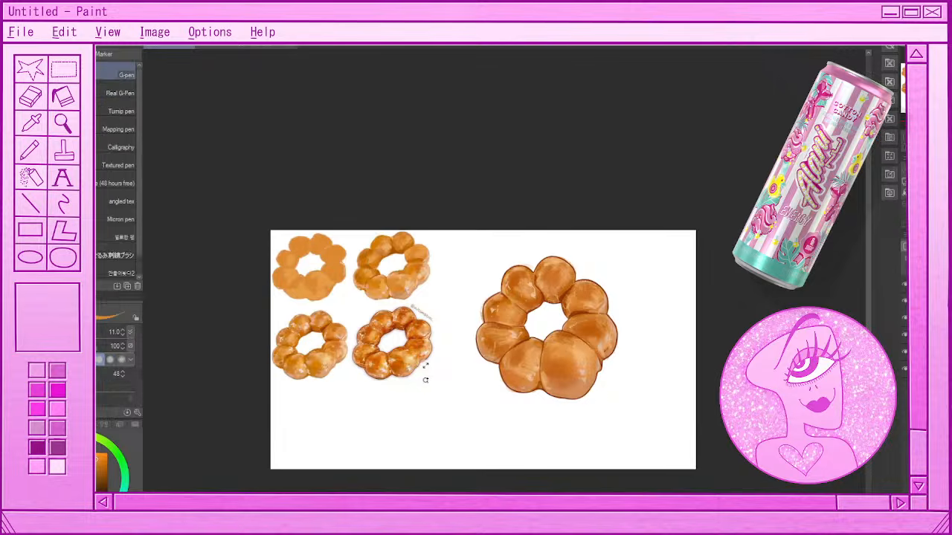
key(b)
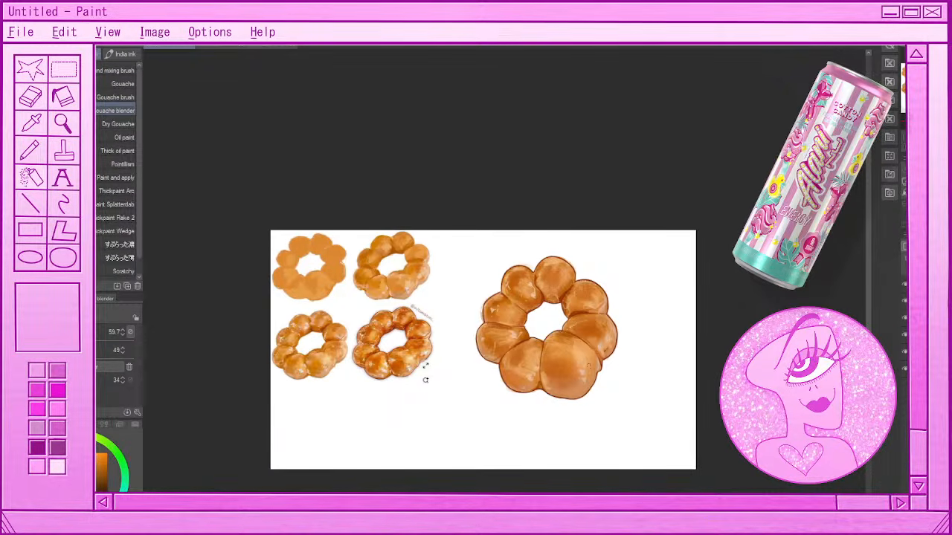
key(b)
key(b)
click(125, 84)
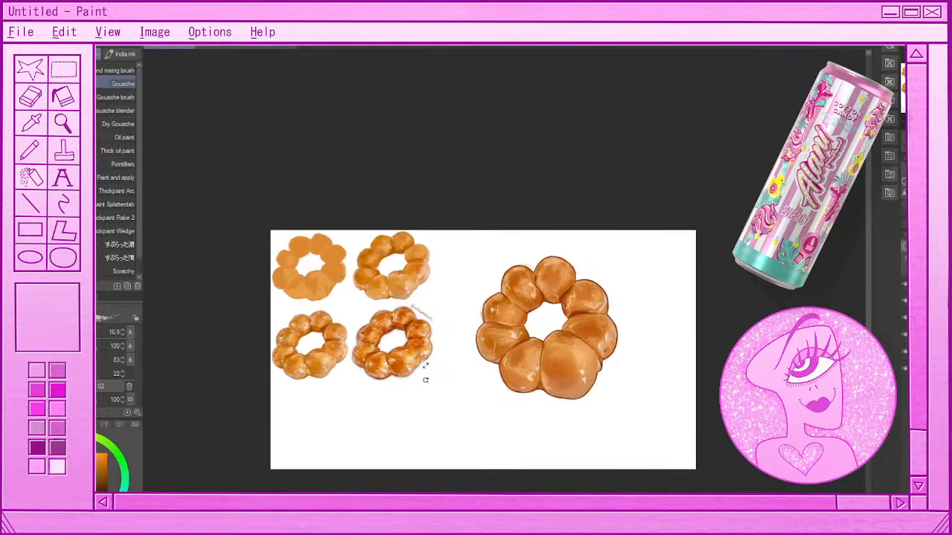
scroll(425, 380, down, 3)
scroll(416, 362, up, 3)
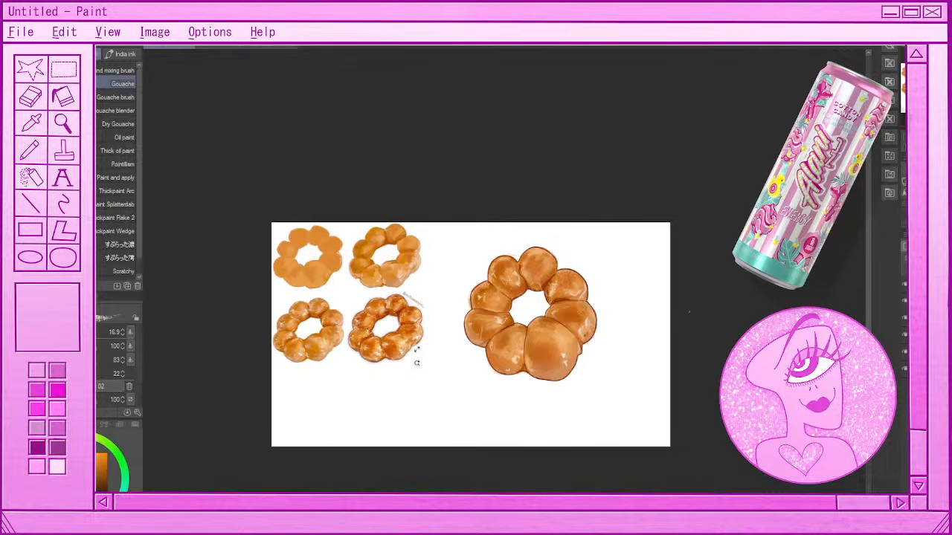
scroll(588, 313, down, 4)
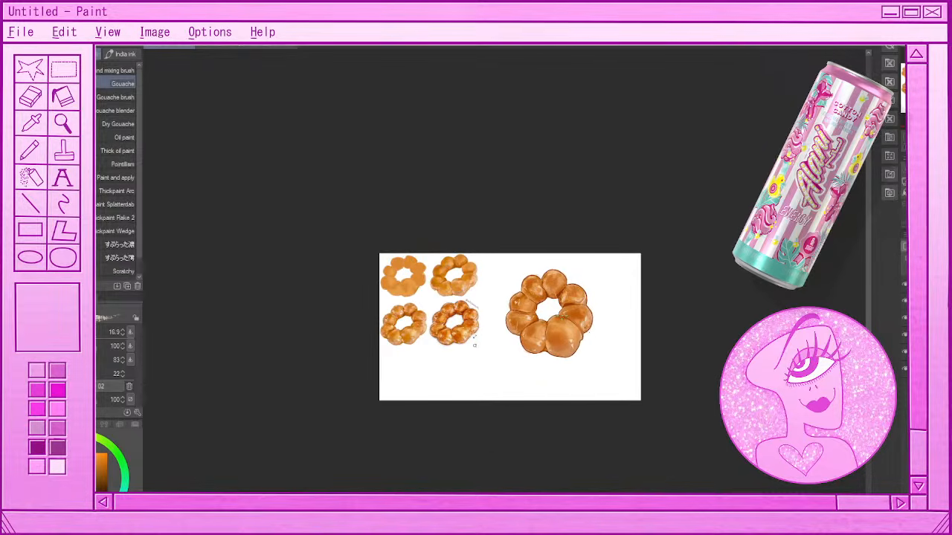
scroll(595, 340, down, 5)
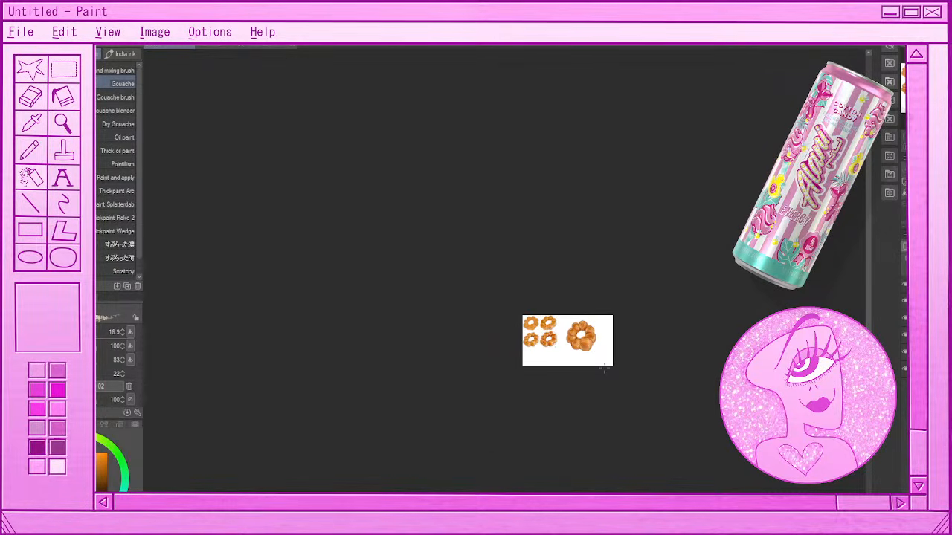
scroll(604, 368, up, 5)
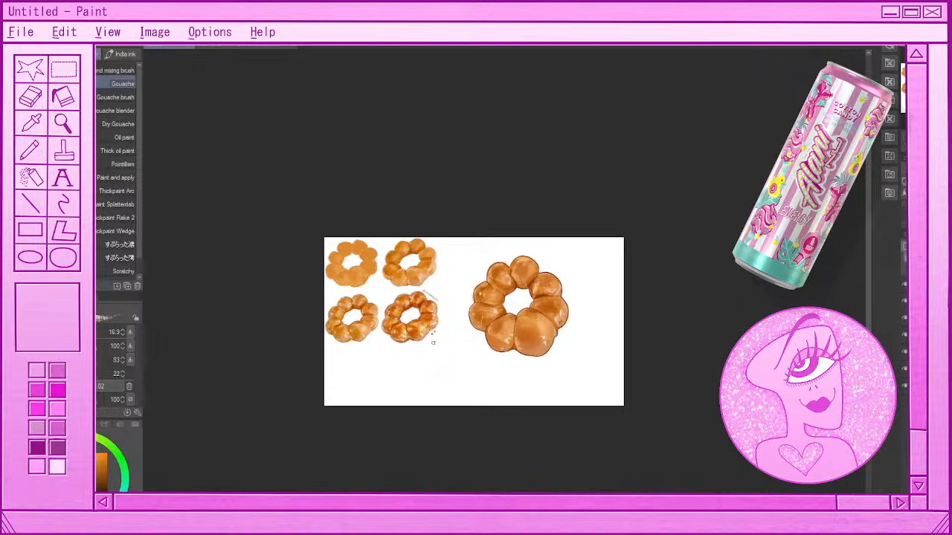
- Paste the small doughnut copy, select it with a rectangle and enlarge it to 831% over the small doughnuts
key(ctrl+v)
key(m)
mouse_move(312, 226)
mouse_down()
mouse_move(355, 249)
mouse_move(352, 257)
mouse_up()
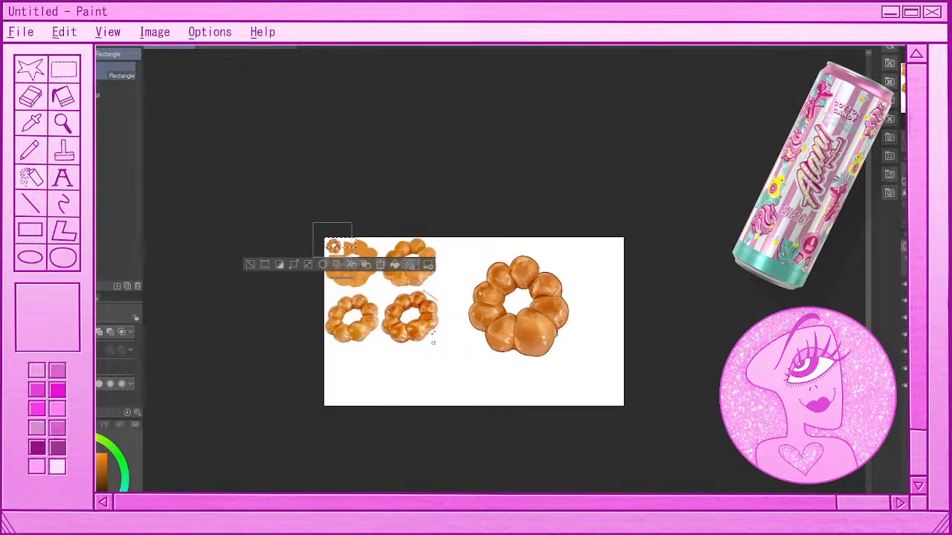
click(380, 270)
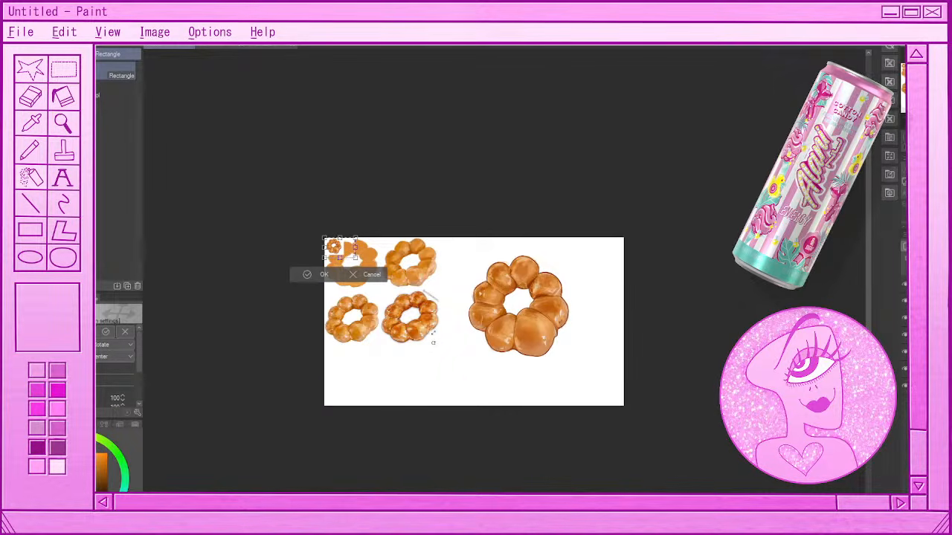
drag(339, 248, 613, 381)
drag(549, 334, 440, 395)
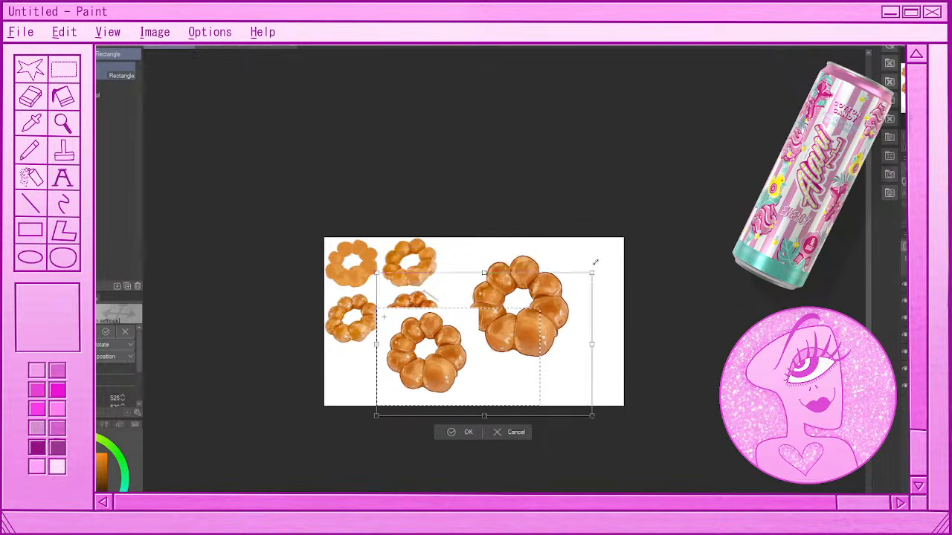
drag(594, 262, 633, 246)
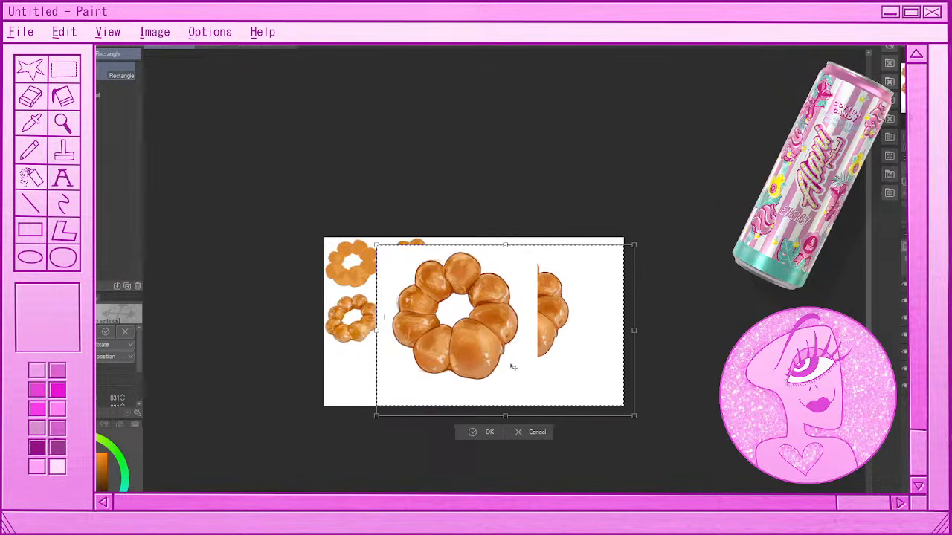
click(490, 430)
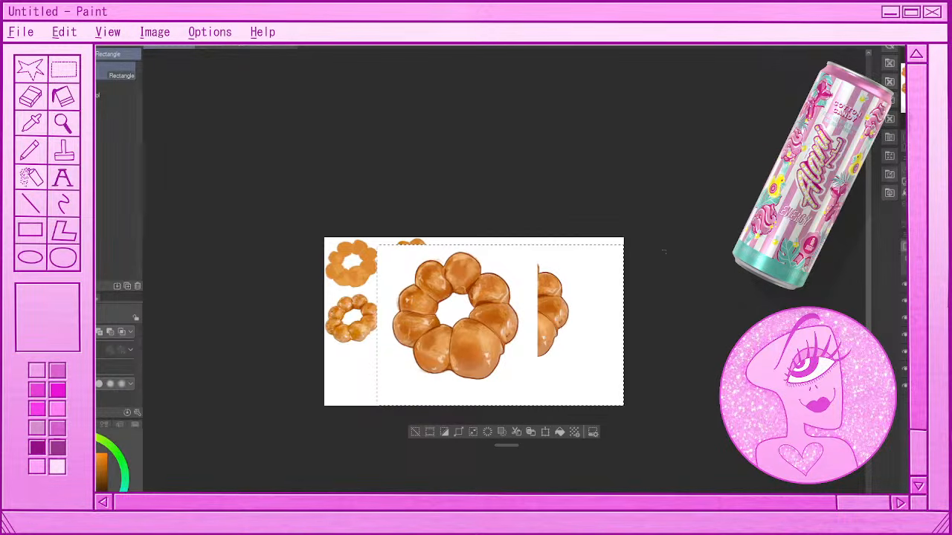
- Select the pasted doughnut copy, shrink it to 18% and place it below the four small doughnuts
drag(335, 206, 634, 471)
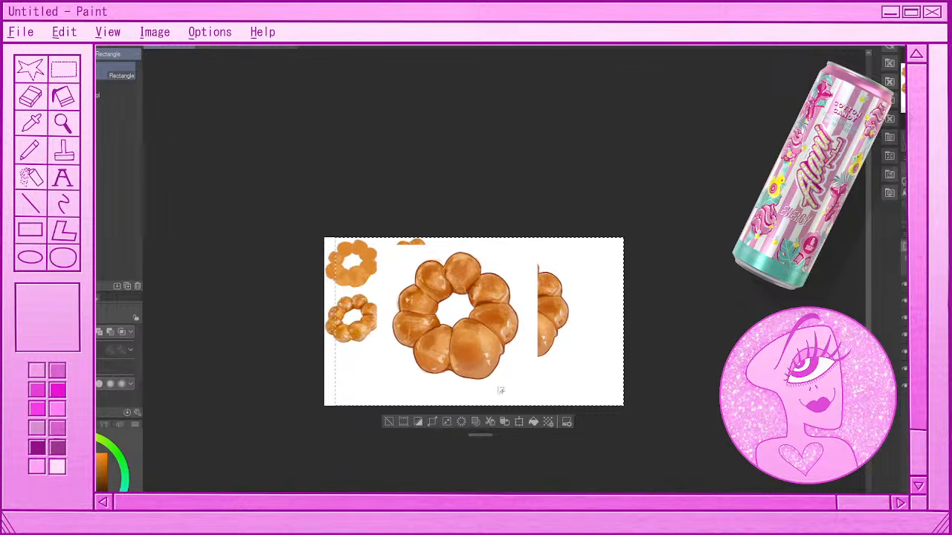
click(520, 423)
drag(491, 391, 451, 390)
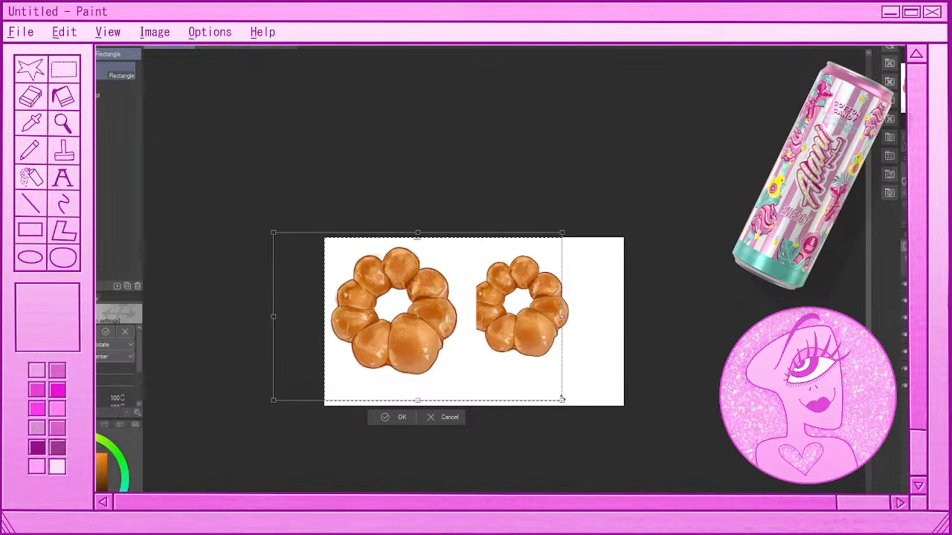
drag(561, 399, 469, 369)
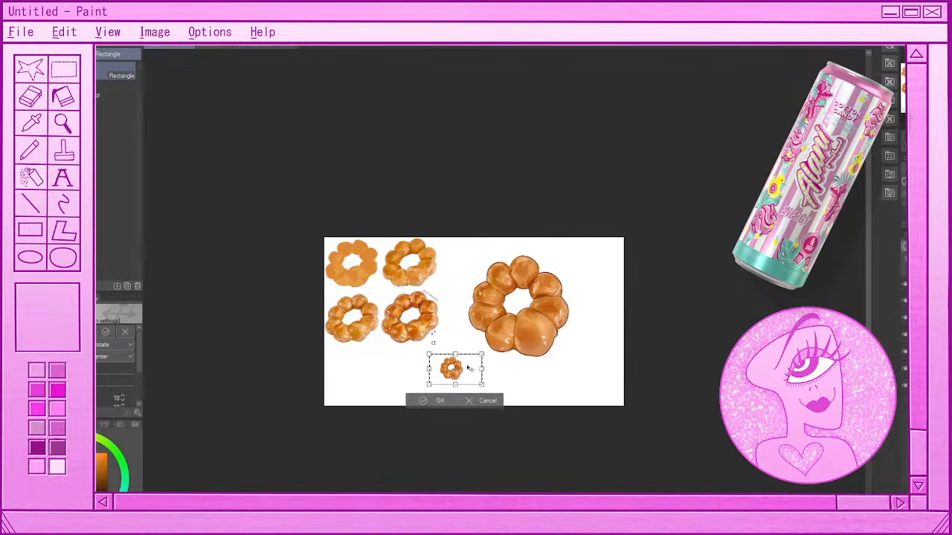
click(439, 401)
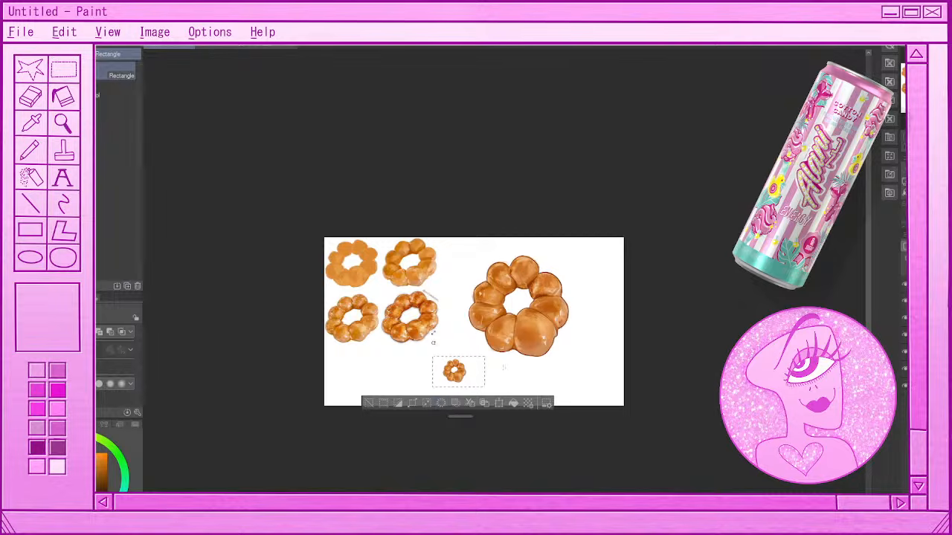
- Reselect the tiny doughnut copy, enlarge it to 447% beside the large original, and clear the selection
click(504, 367)
drag(435, 354, 478, 385)
click(475, 349)
drag(438, 344, 485, 398)
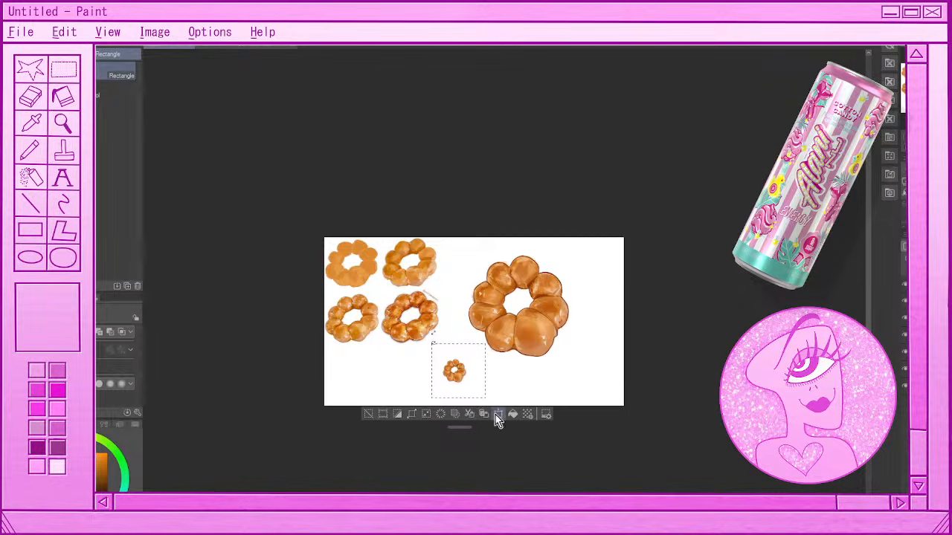
click(497, 416)
drag(432, 344, 337, 248)
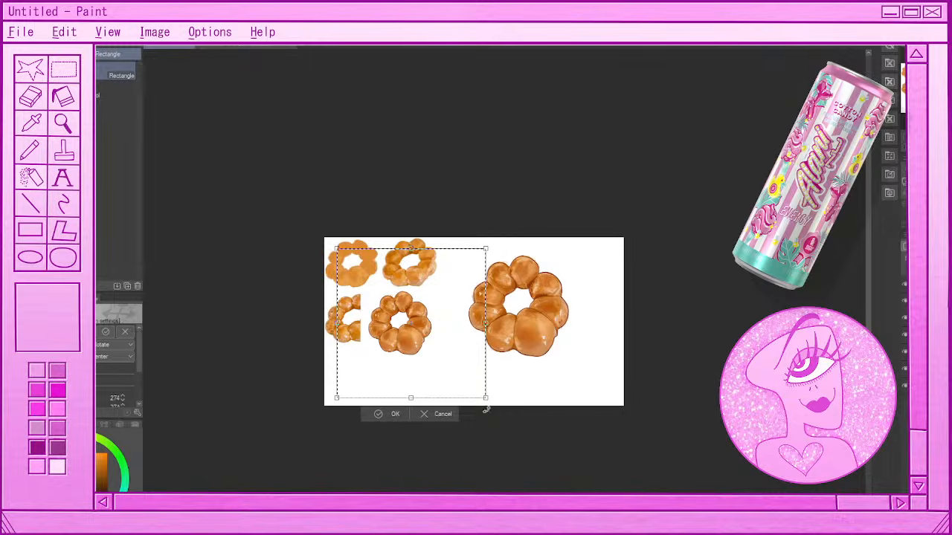
drag(485, 397, 529, 406)
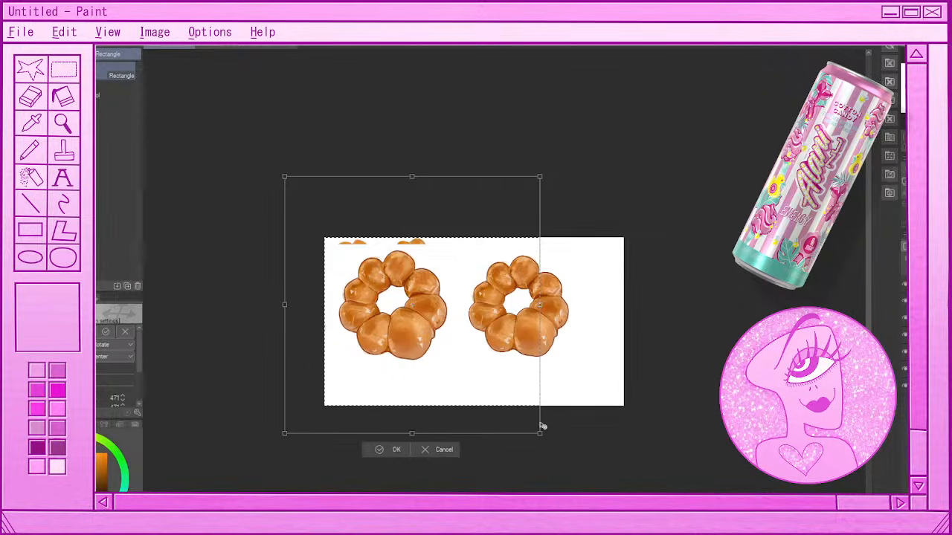
drag(540, 433, 533, 426)
mouse_move(513, 395)
mouse_down()
mouse_move(533, 428)
mouse_move(519, 410)
mouse_up()
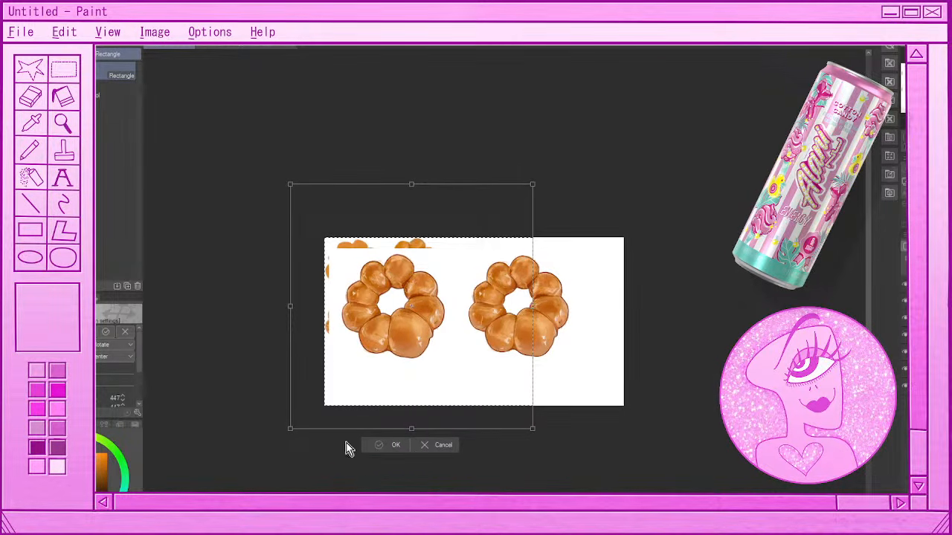
key(Return)
click(319, 446)
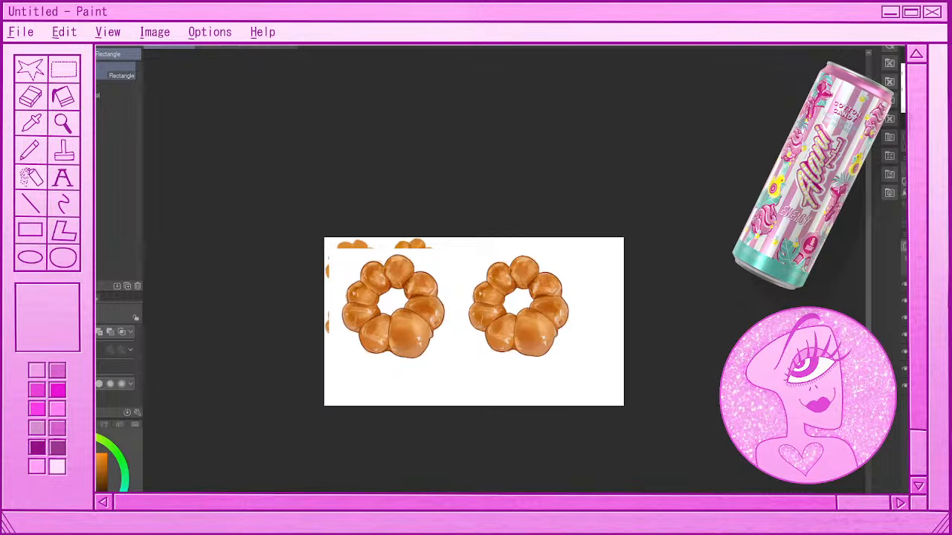
- Compare the original large doughnut with its resized copy for edge and detail sharpness, both close up and from afar
scroll(473, 321, up, 5)
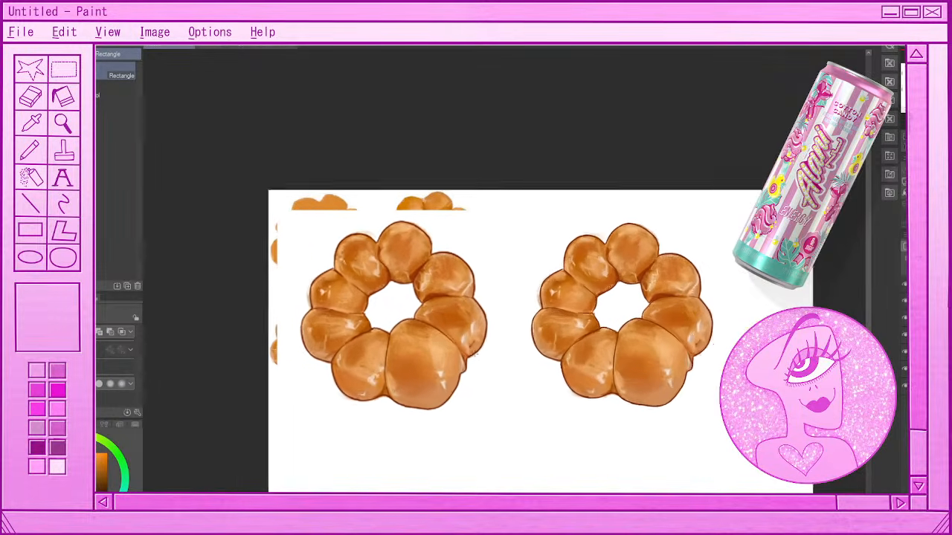
scroll(476, 356, up, 3)
scroll(567, 341, down, 2)
scroll(563, 355, up, 4)
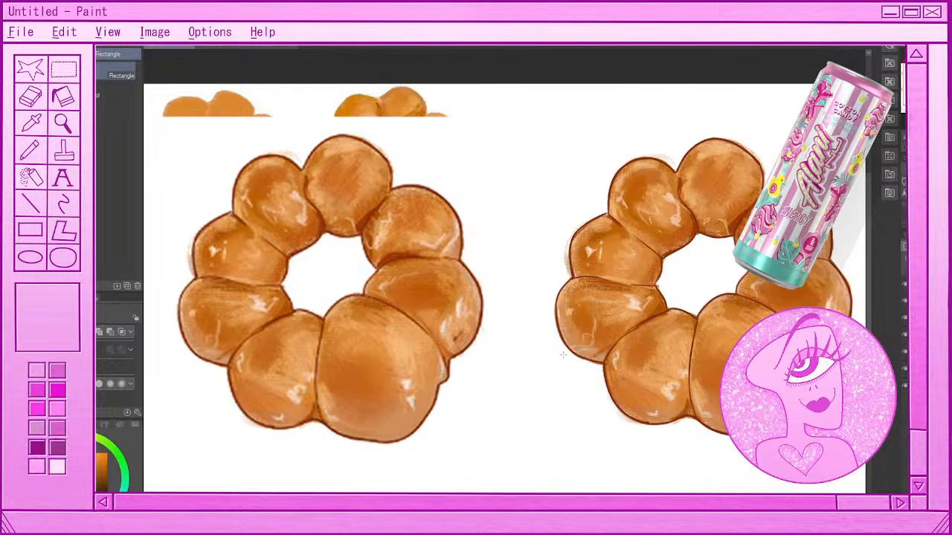
scroll(563, 356, down, 10)
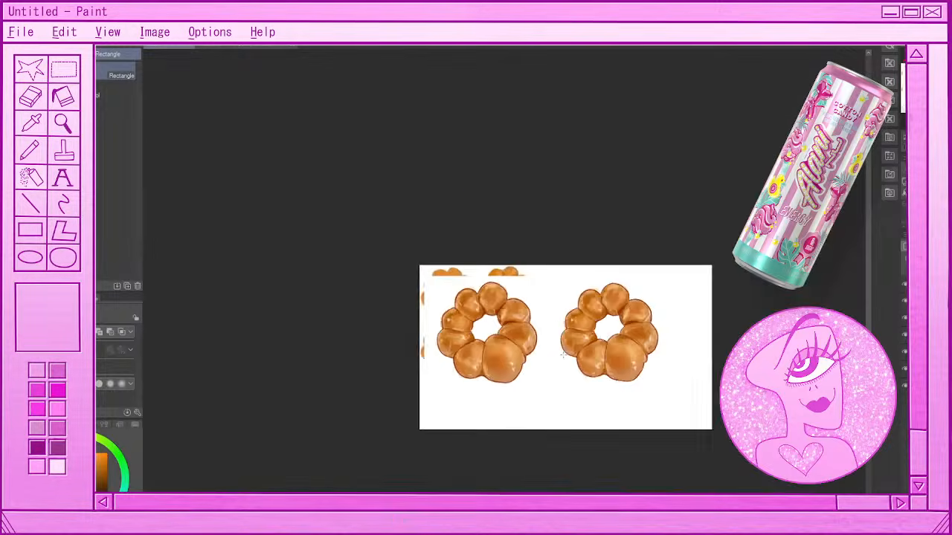
scroll(560, 425, up, 2)
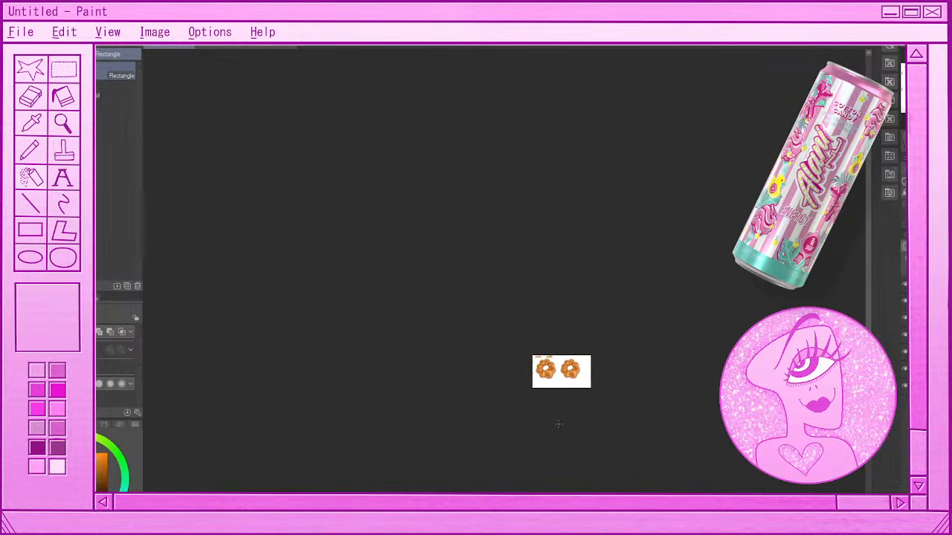
scroll(558, 424, up, 4)
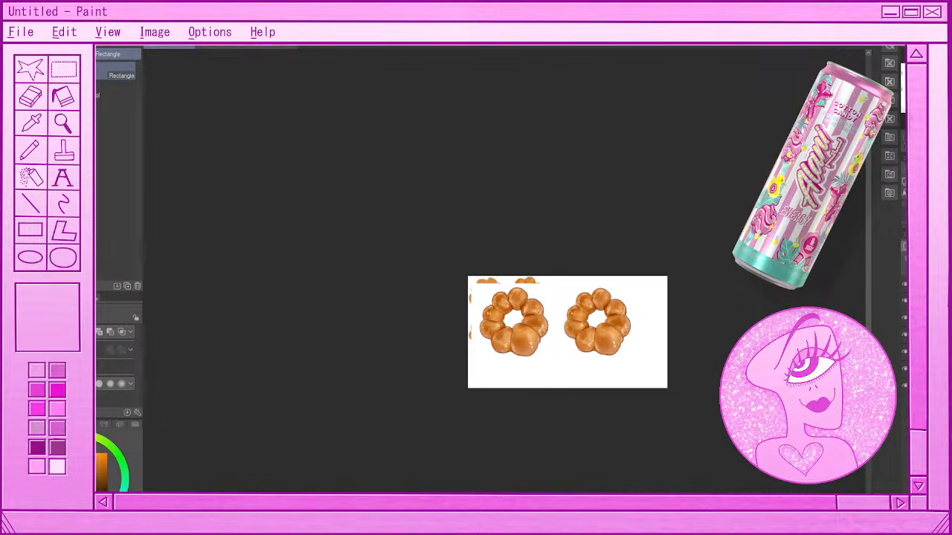
scroll(505, 374, up, 2)
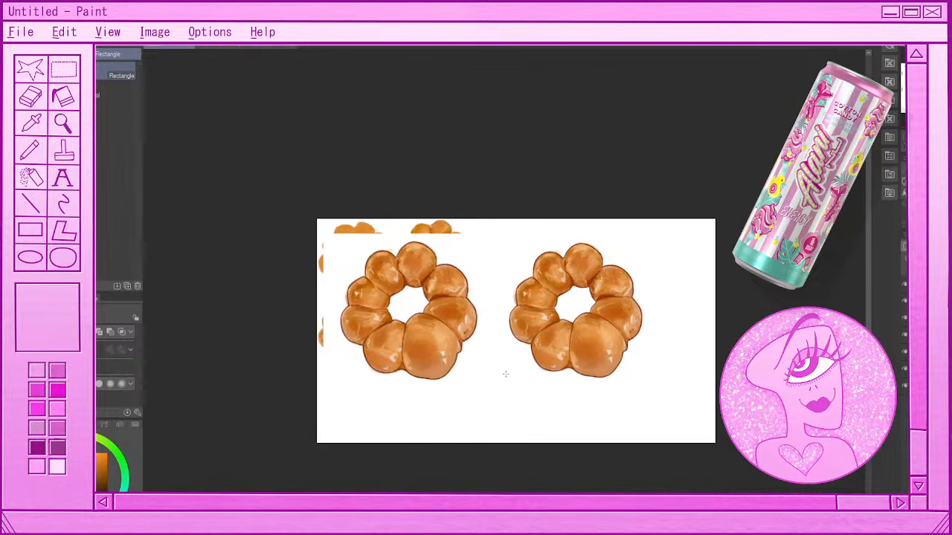
scroll(506, 374, up, 1)
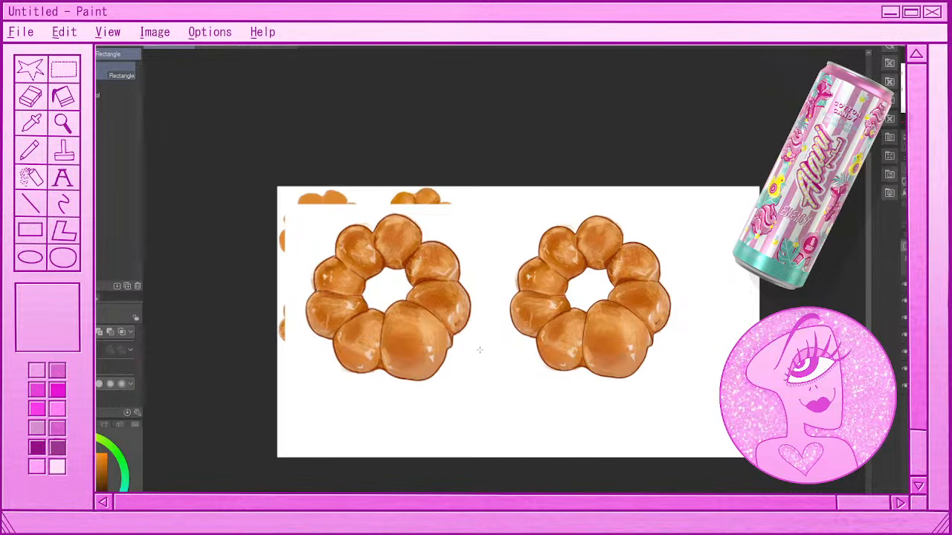
scroll(479, 349, down, 2)
scroll(480, 349, up, 2)
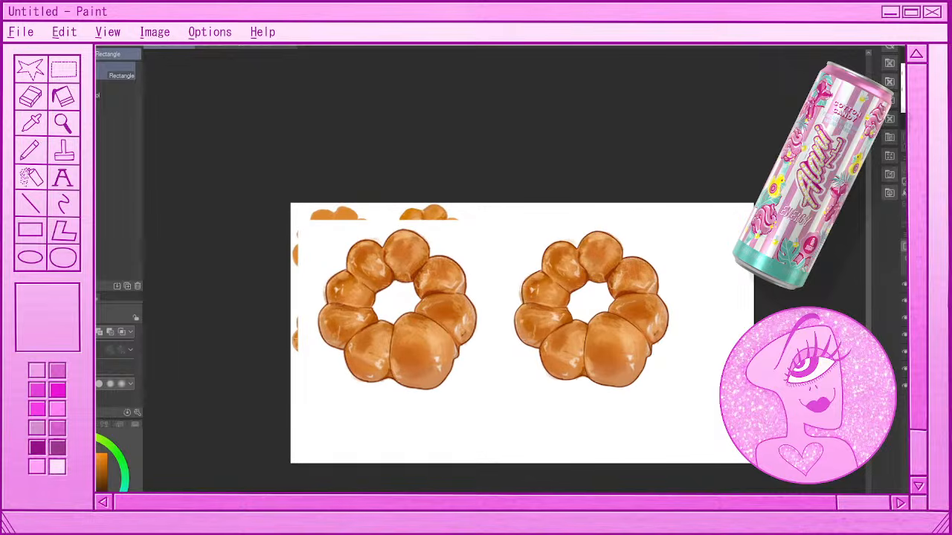
- Toggle the visibility of the enlarged doughnut copy's layer and leave it hidden, uncovering the four small doughnuts
click(905, 285)
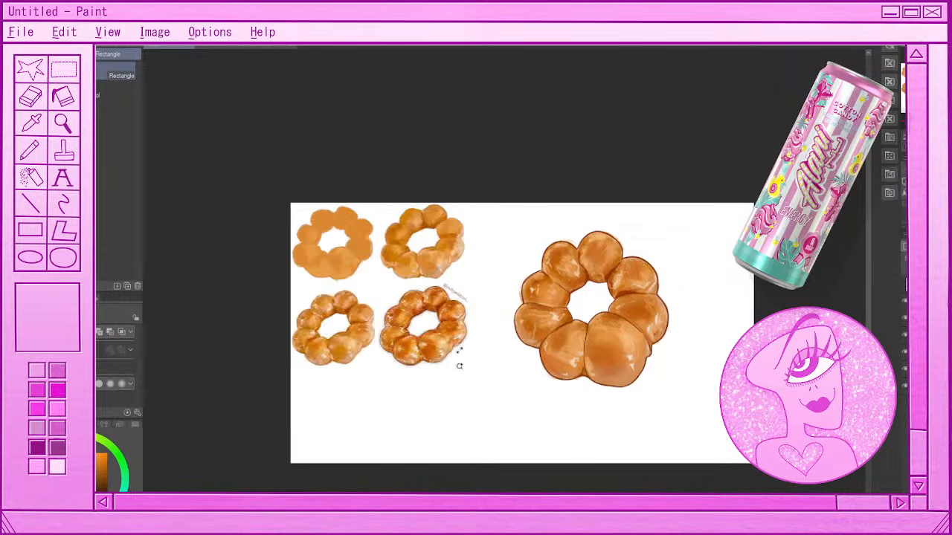
click(905, 285)
click(905, 285)
scroll(737, 277, down, 2)
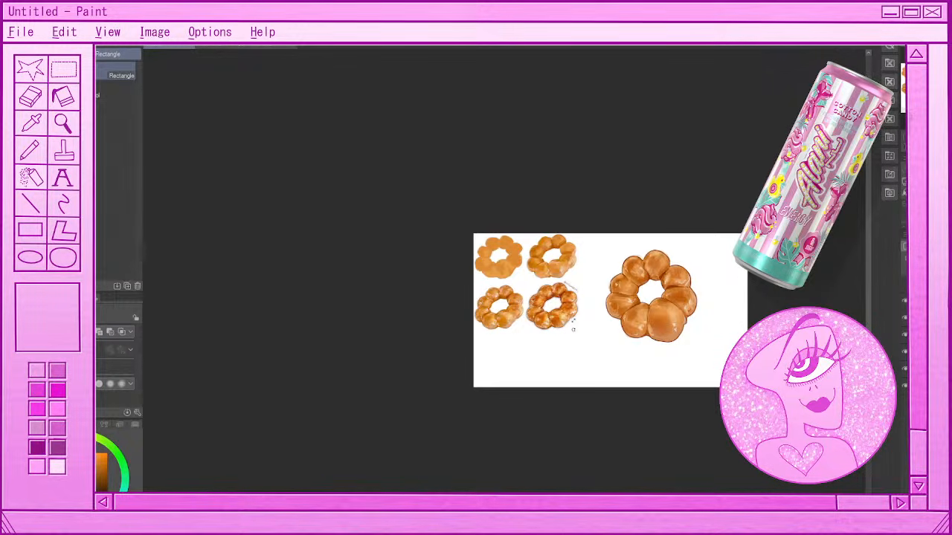
- Look through the other open artworks, examining the softball player reference with its character drawing and the "Double Trouble" poster
click(281, 48)
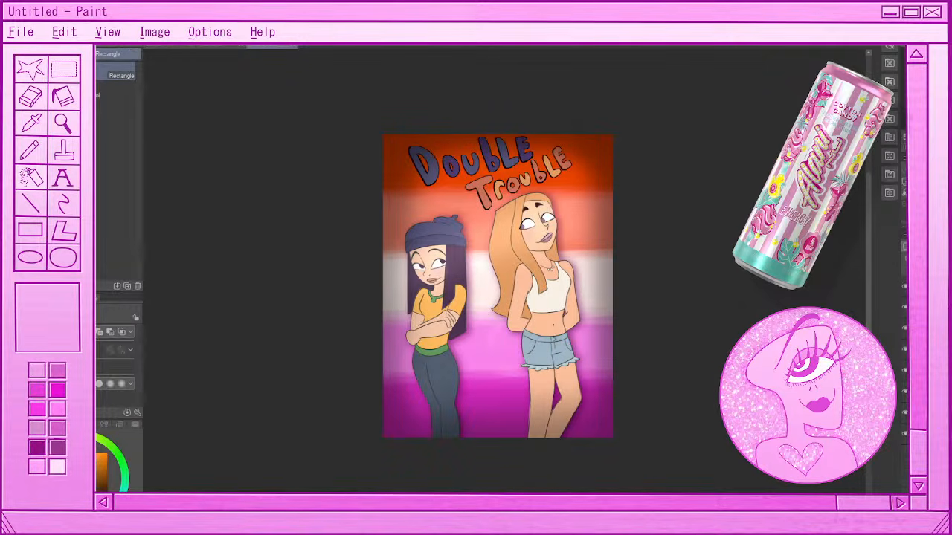
click(160, 49)
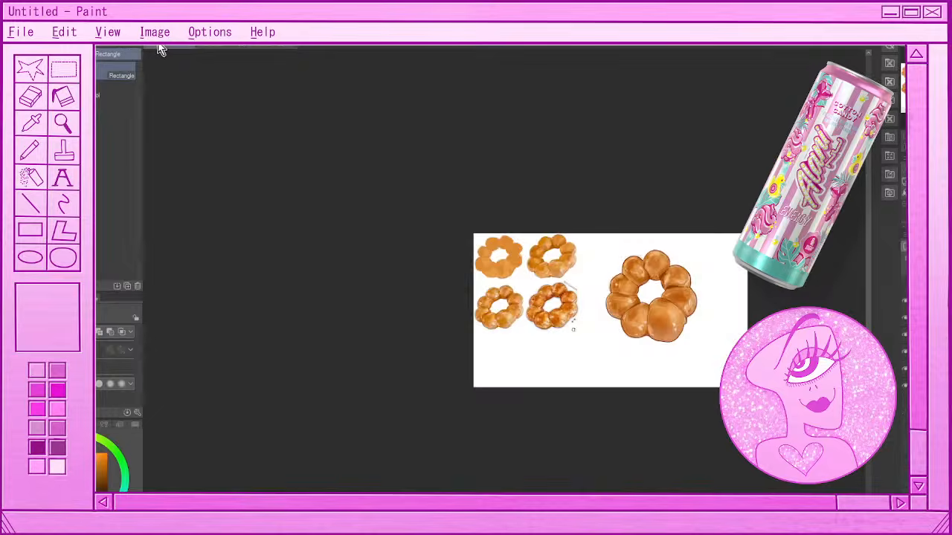
click(220, 49)
scroll(408, 276, down, 4)
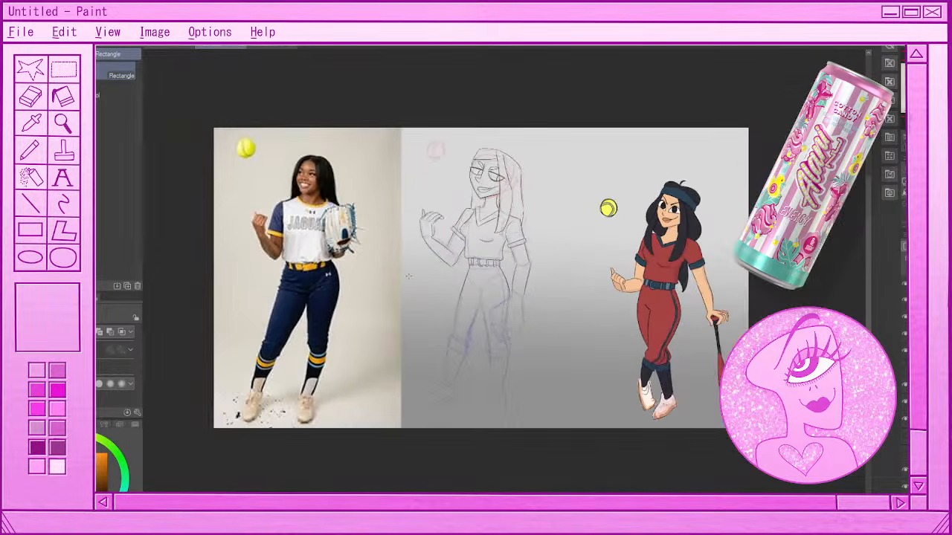
scroll(408, 275, up, 3)
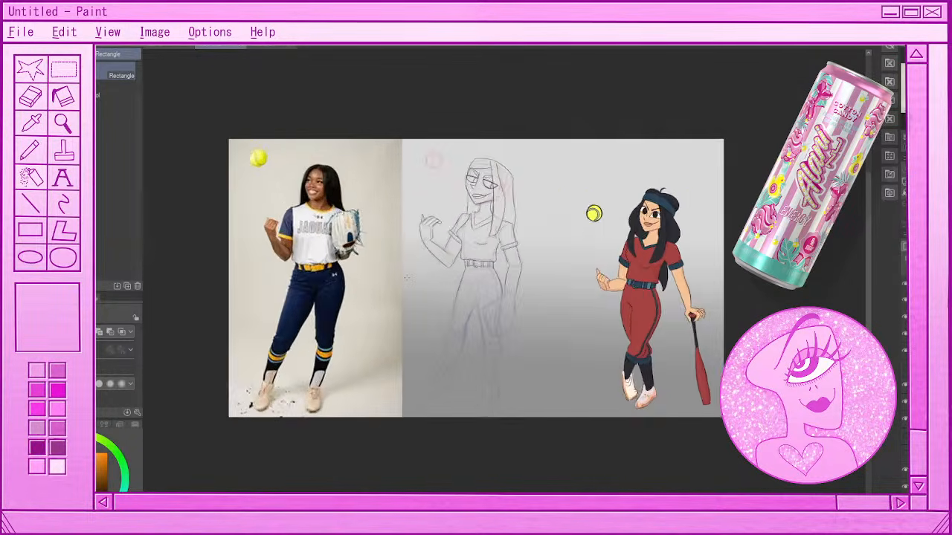
scroll(408, 278, down, 3)
scroll(446, 211, up, 3)
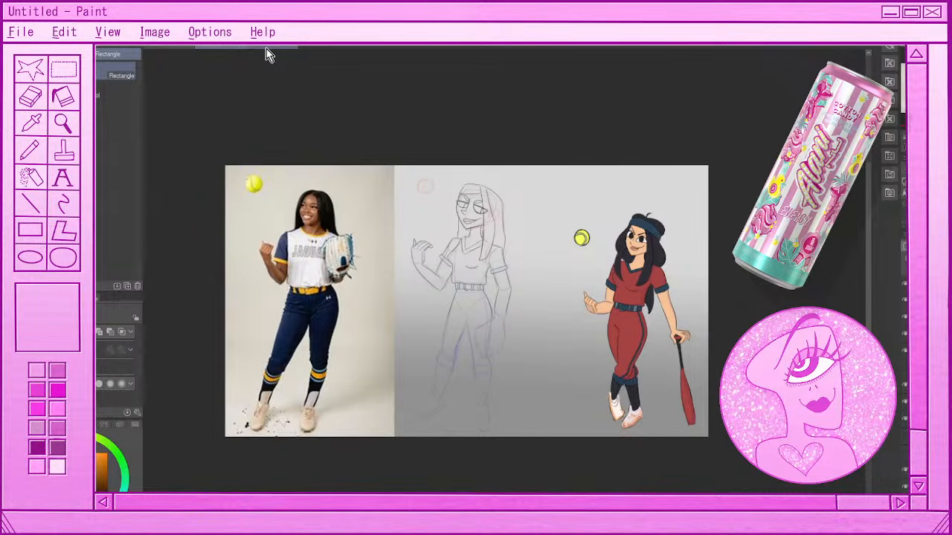
click(266, 49)
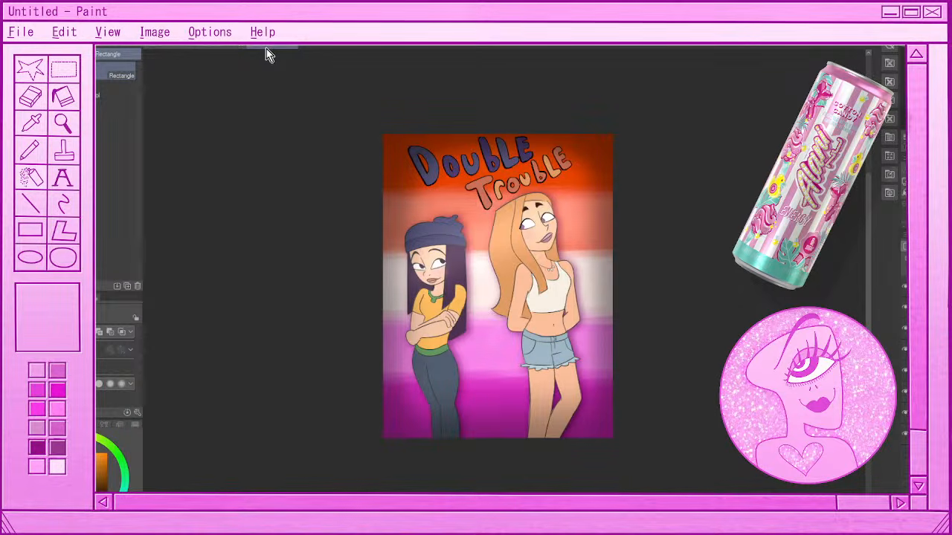